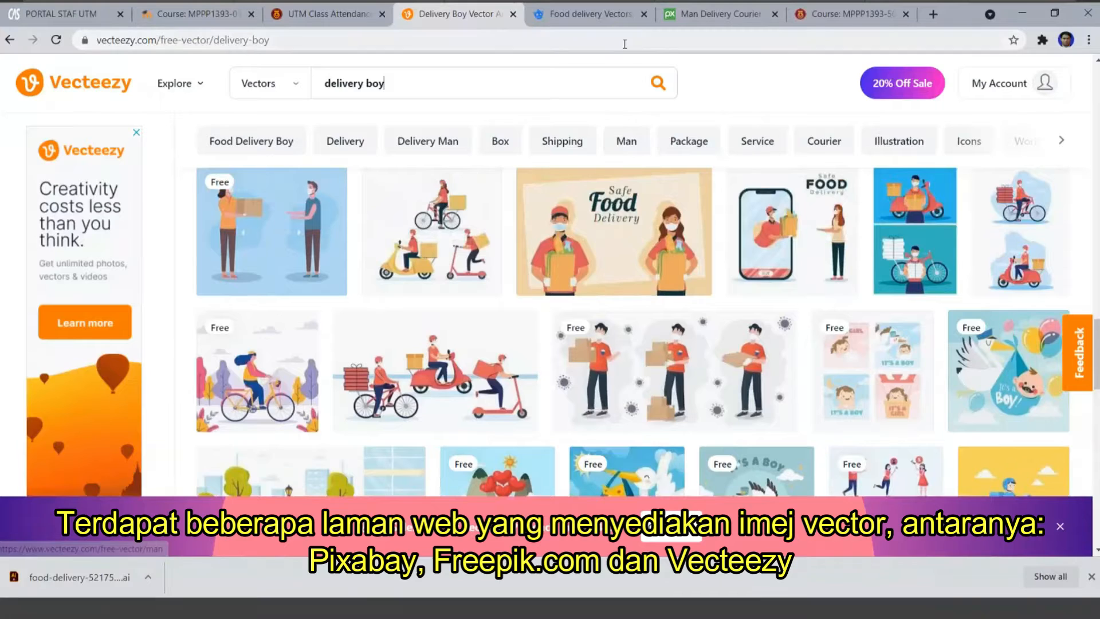
Browse the Vecteezy search results for delivery boy vectors down to the sponsored images.
mouse_move(381, 408)
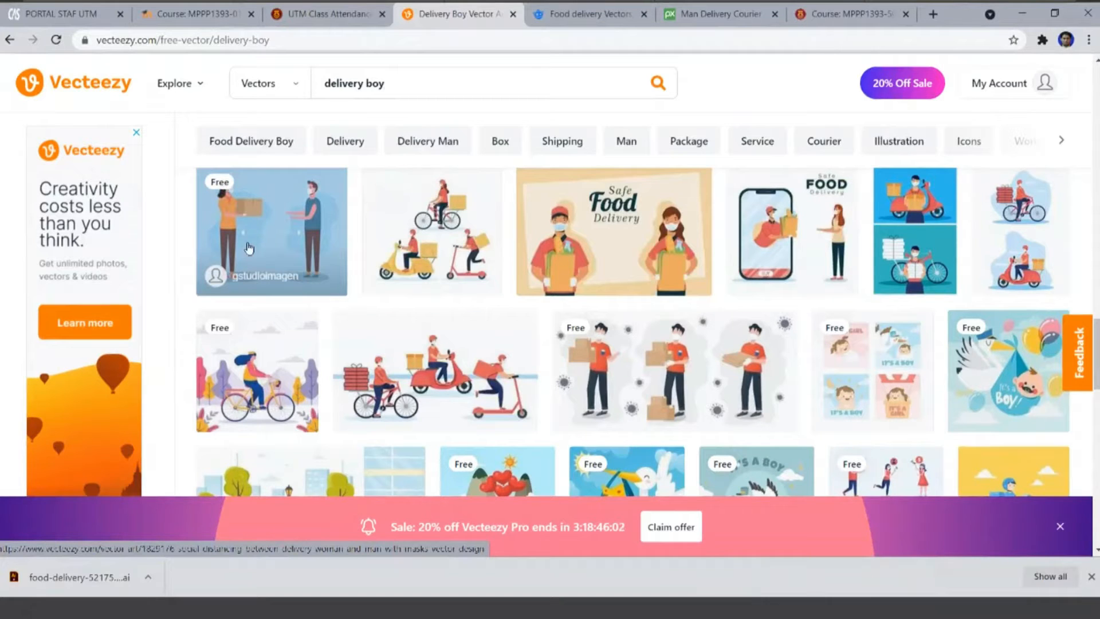
scroll(562, 345, down, 2)
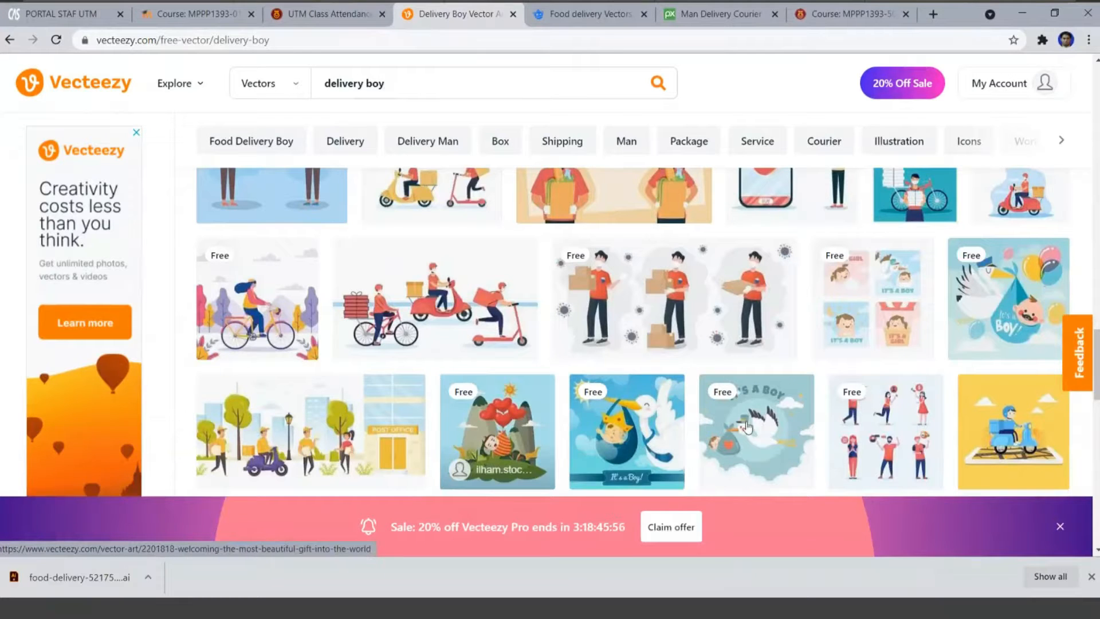
scroll(746, 426, down, 7)
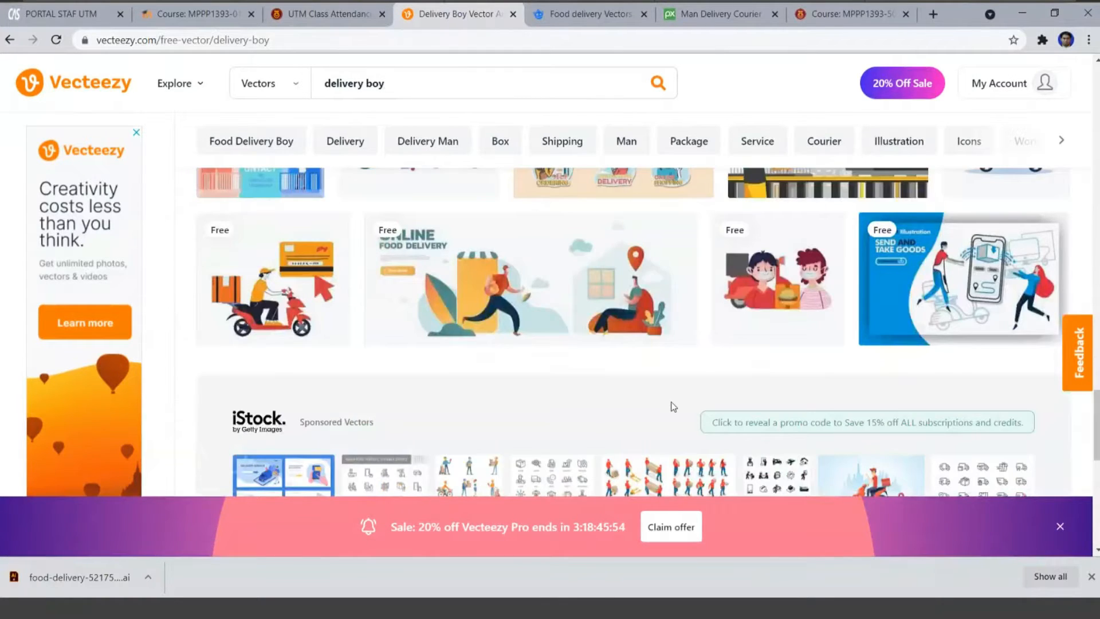
scroll(596, 395, down, 8)
scroll(596, 393, up, 9)
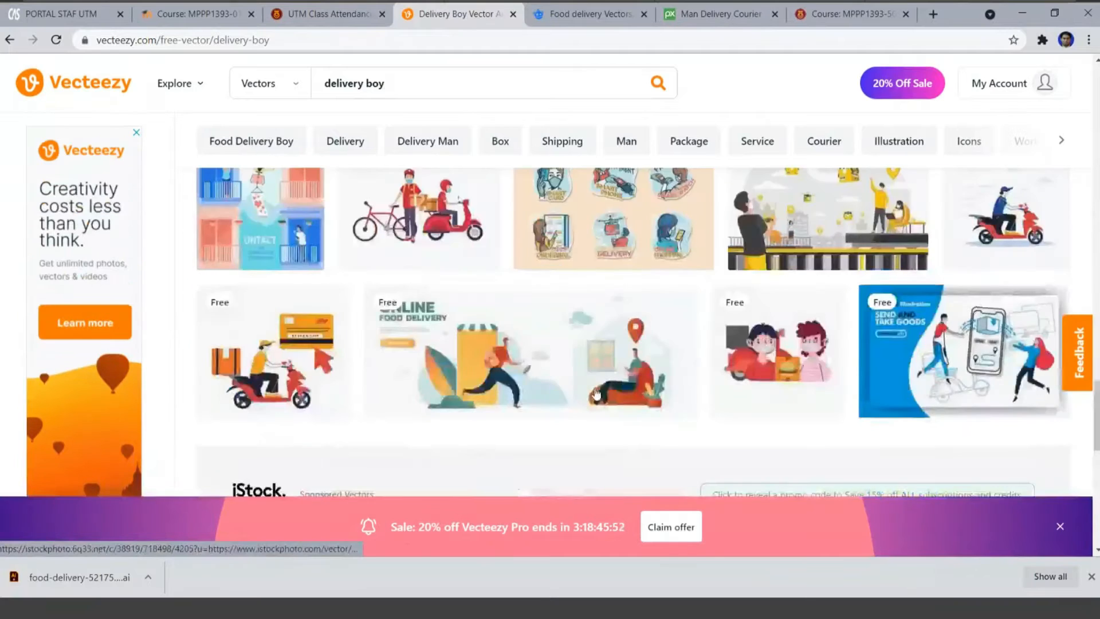
scroll(596, 393, up, 3)
Switch to Pixabay, return from the courier image to the delivery search results, and look through the available vector graphics.
click(717, 16)
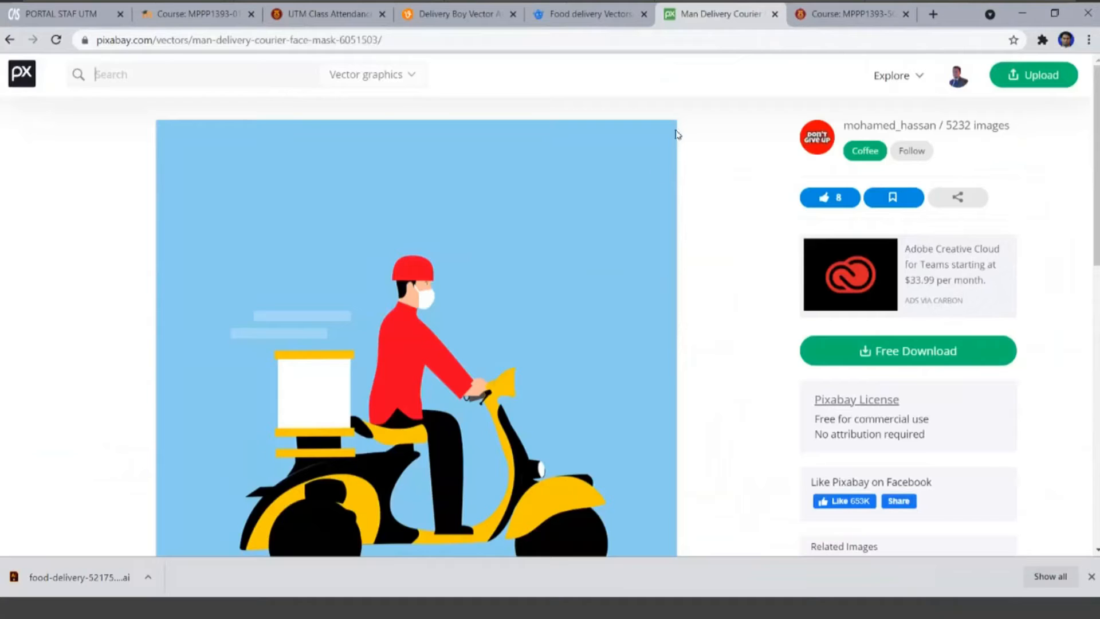
click(8, 42)
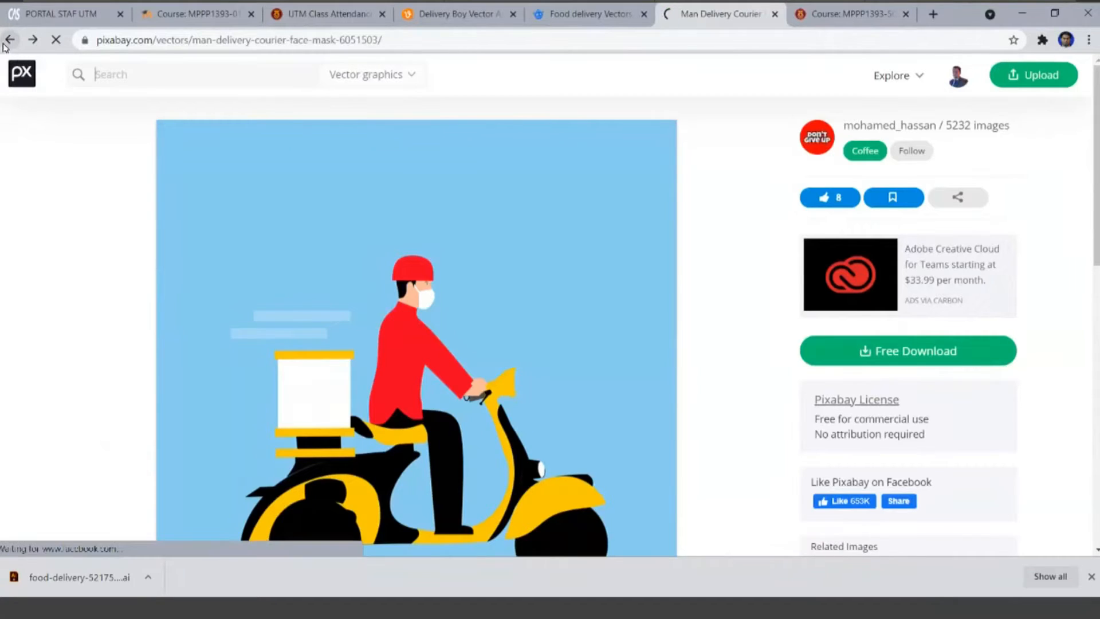
scroll(520, 406, up, 5)
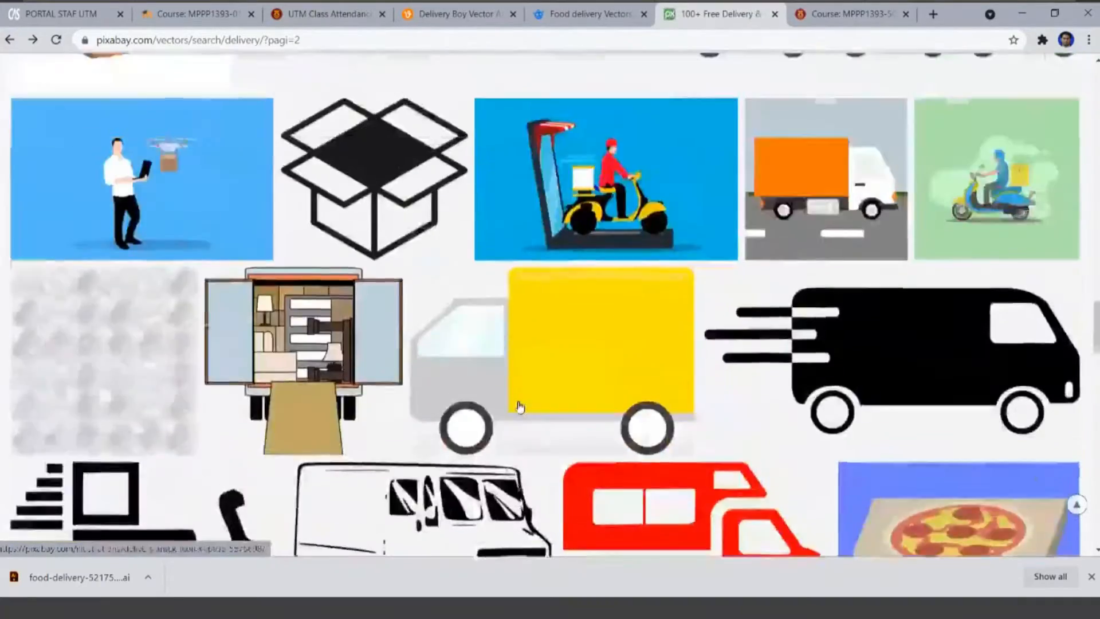
scroll(520, 407, up, 15)
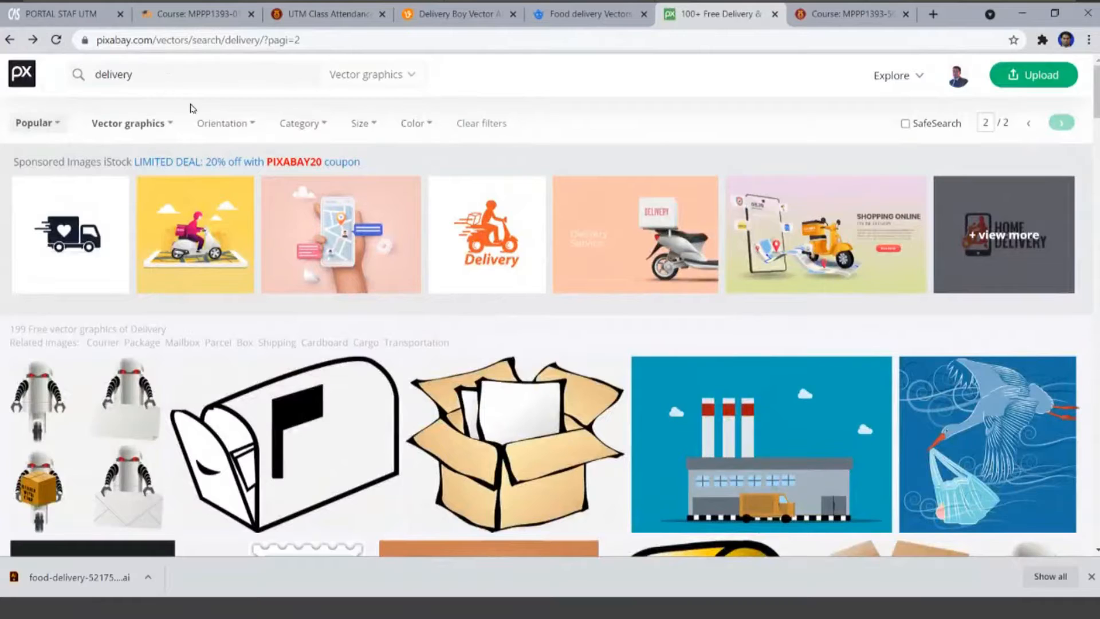
scroll(534, 366, down, 1)
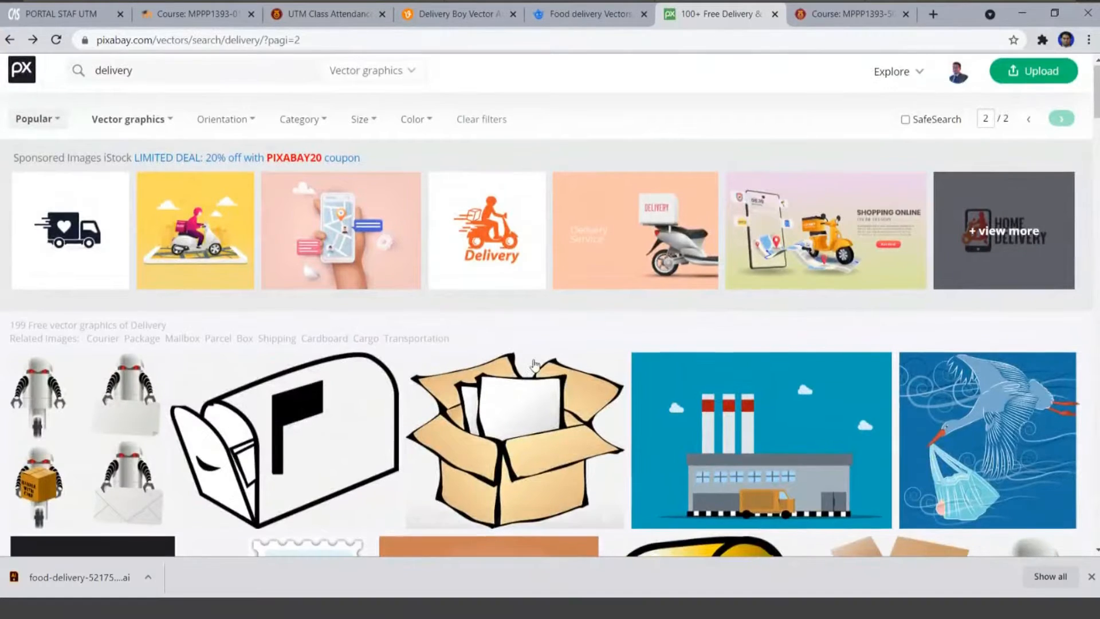
scroll(534, 364, down, 10)
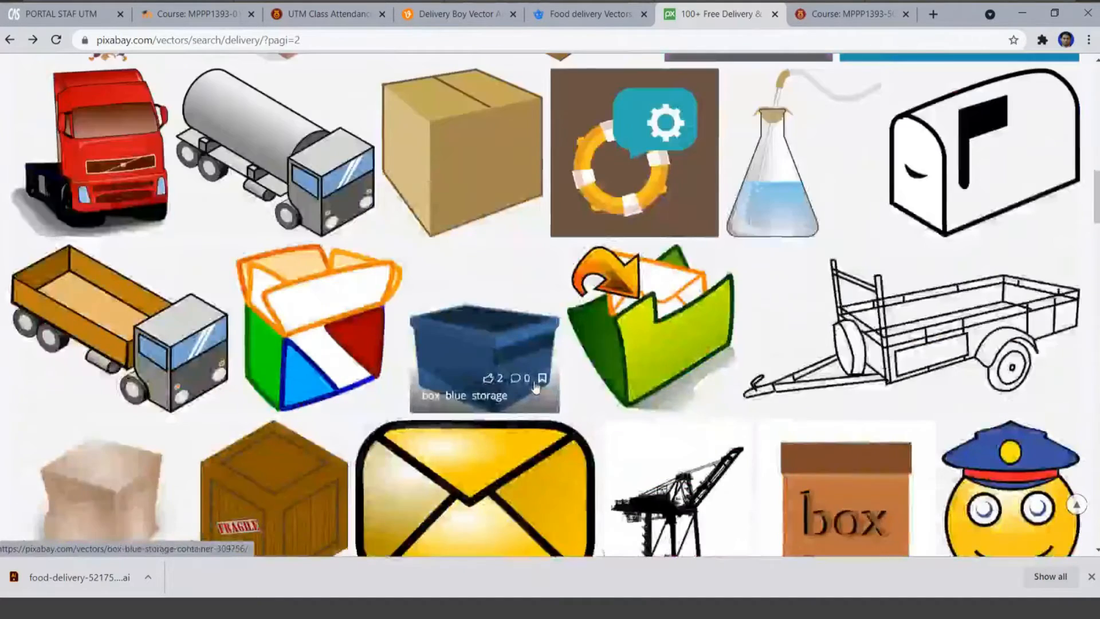
scroll(532, 384, down, 5)
scroll(532, 383, down, 12)
scroll(536, 384, up, 12)
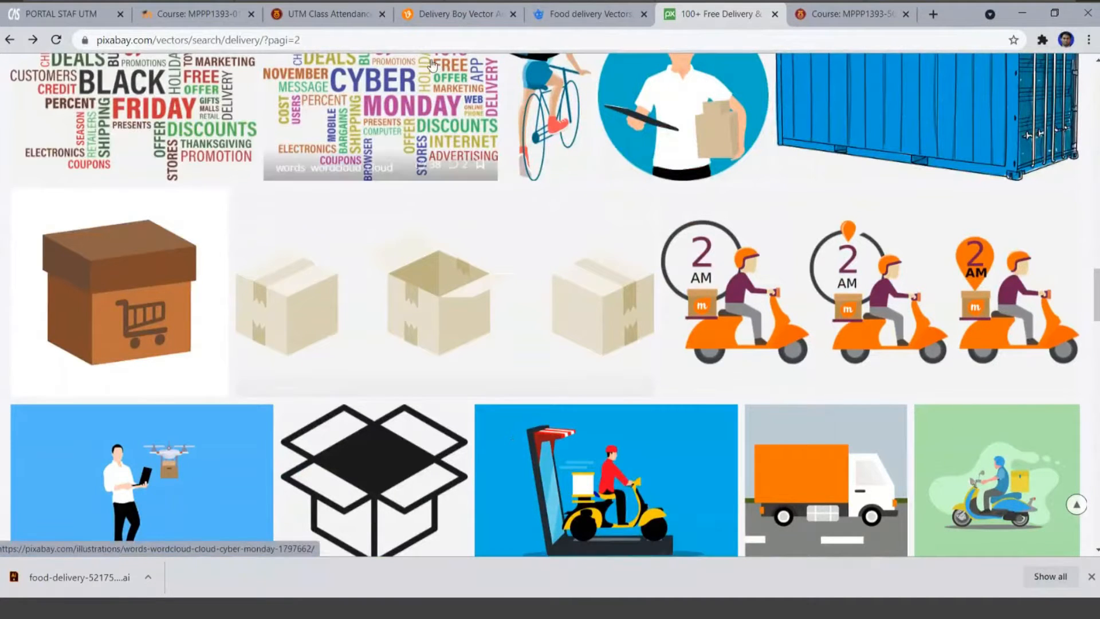
Return to the Vecteezy delivery boy results and review more of the illustrations.
click(418, 20)
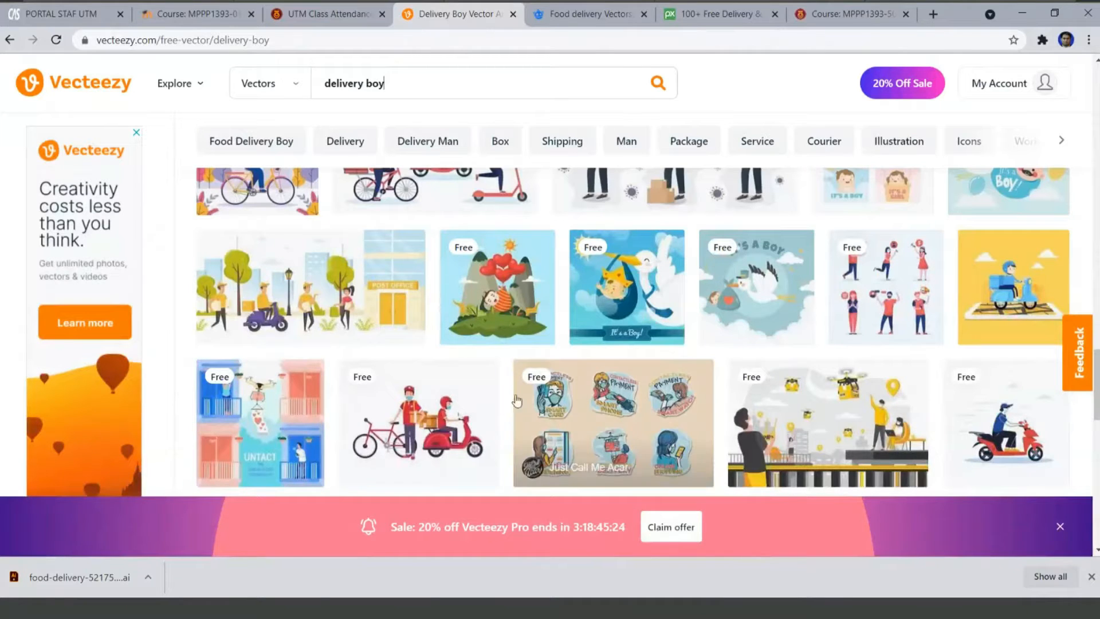
scroll(461, 403, down, 10)
scroll(460, 402, up, 3)
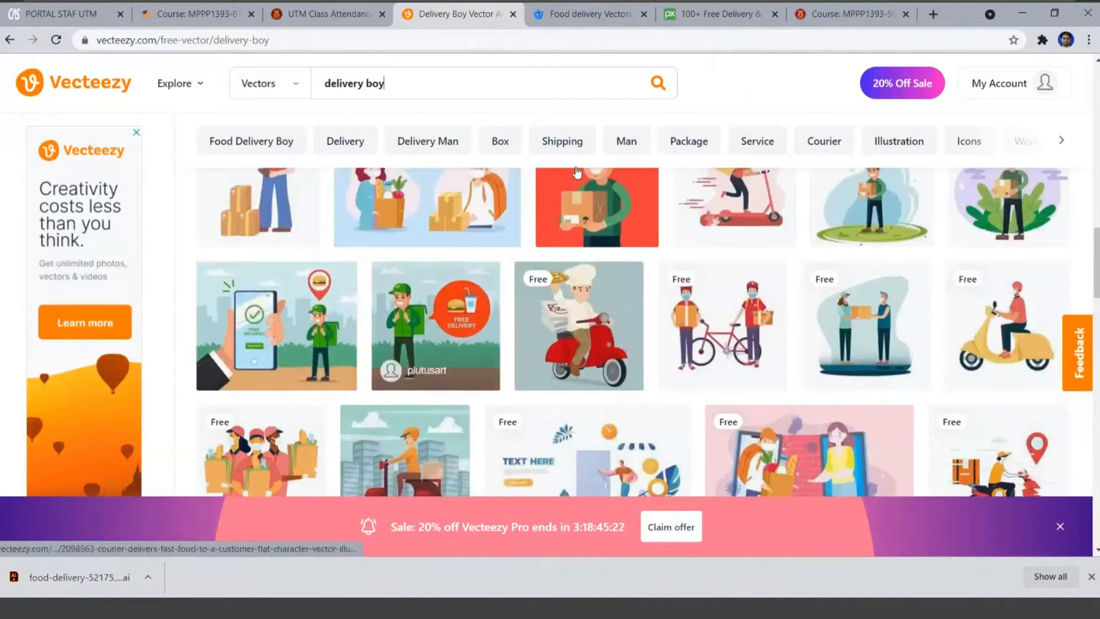
Switch to Freepik and examine the food delivery search results through the end of the first page.
click(586, 22)
scroll(561, 498, down, 5)
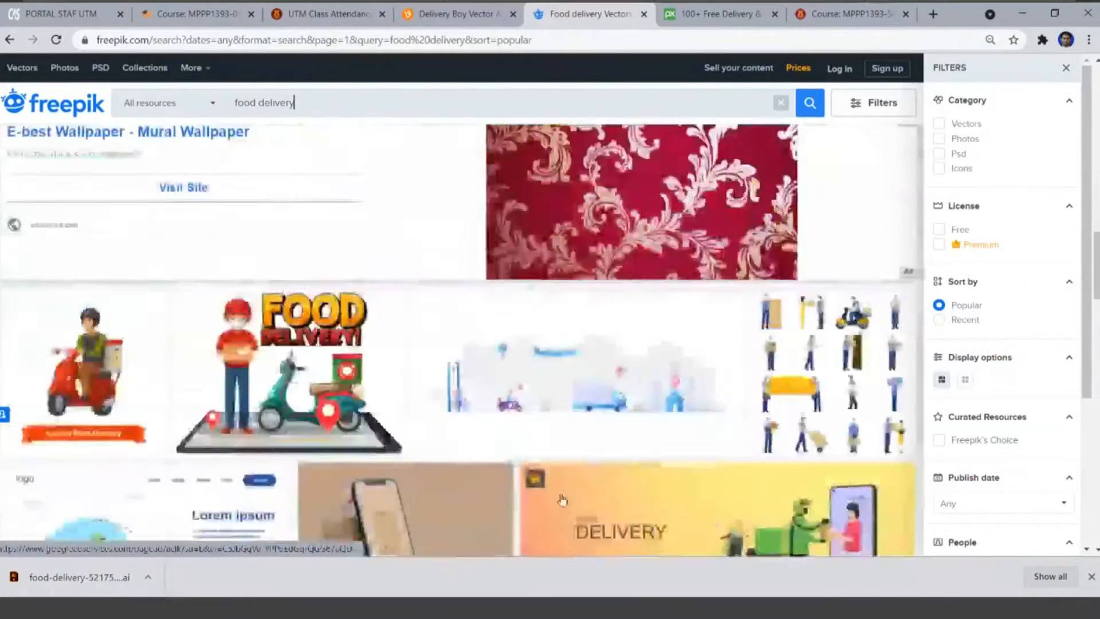
scroll(564, 501, down, 5)
scroll(567, 504, up, 4)
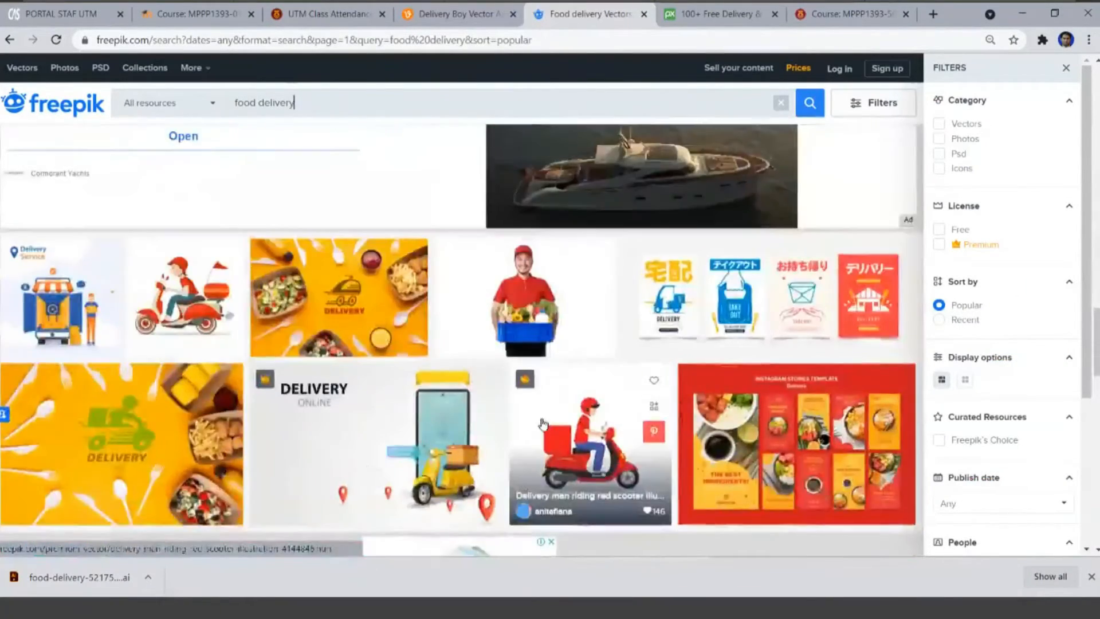
scroll(321, 441, down, 8)
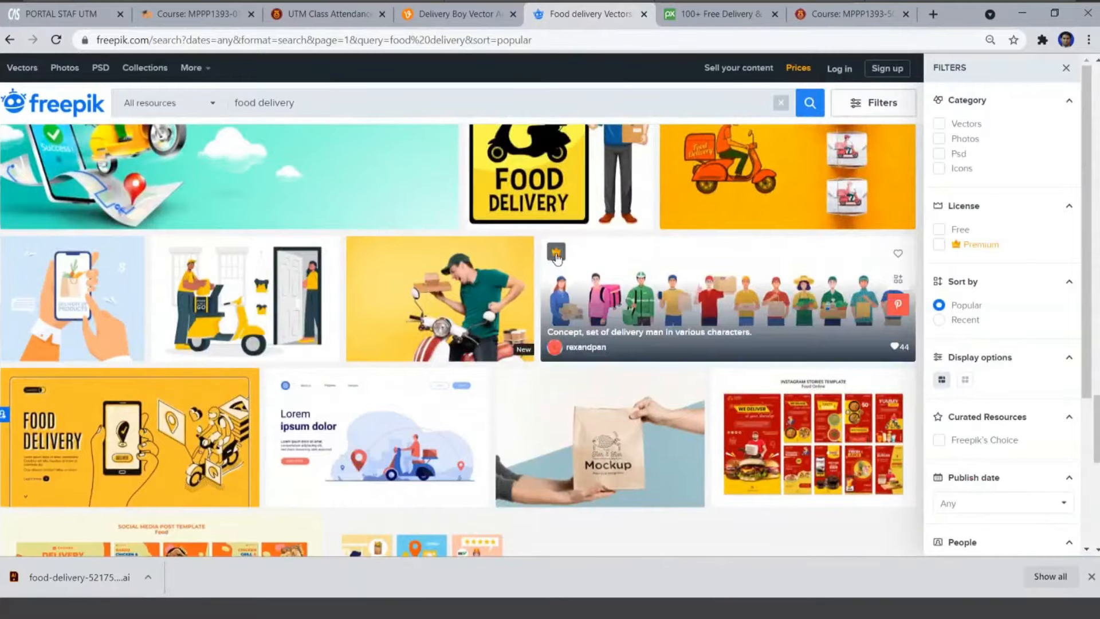
scroll(405, 451, down, 1)
scroll(404, 452, down, 6)
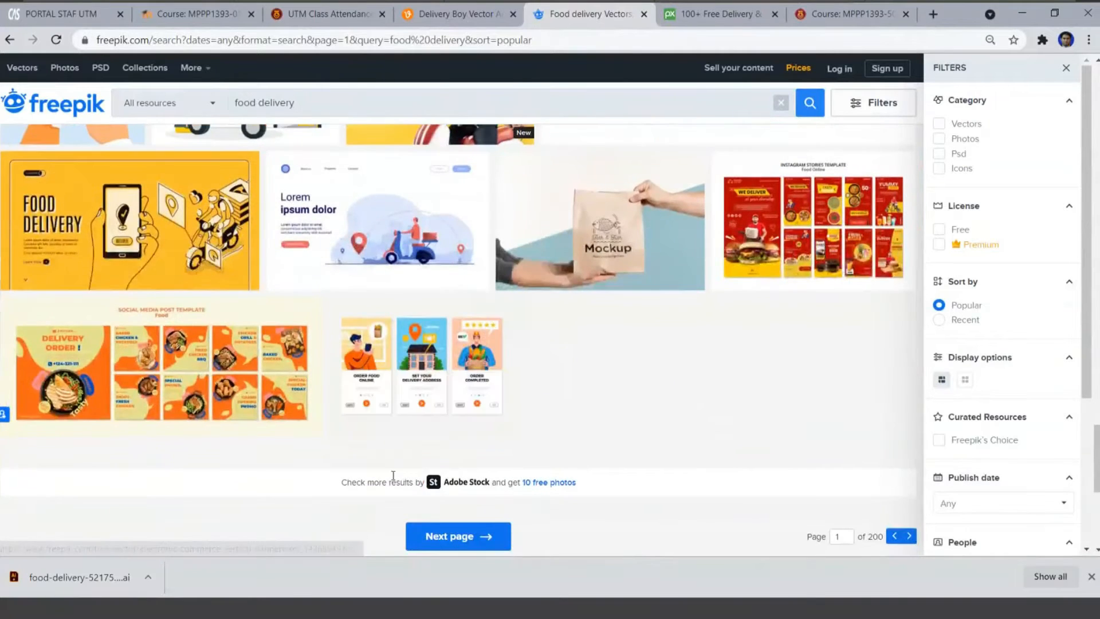
scroll(407, 491, up, 3)
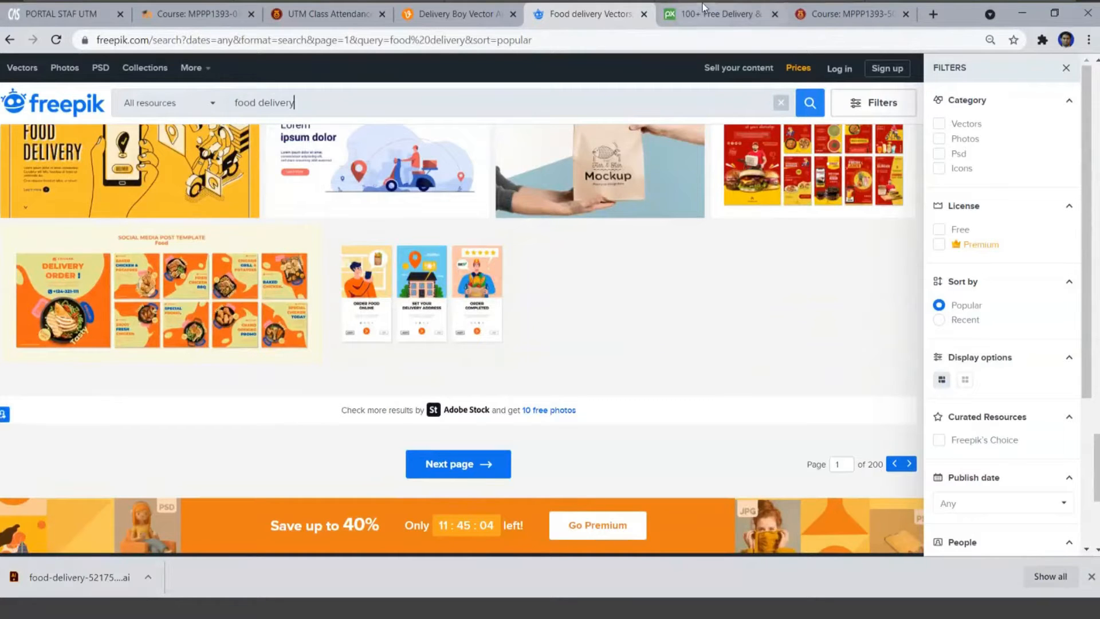
Go back to the Pixabay delivery results and view the end of the page.
click(715, 14)
scroll(705, 68, down, 6)
scroll(1024, 502, down, 10)
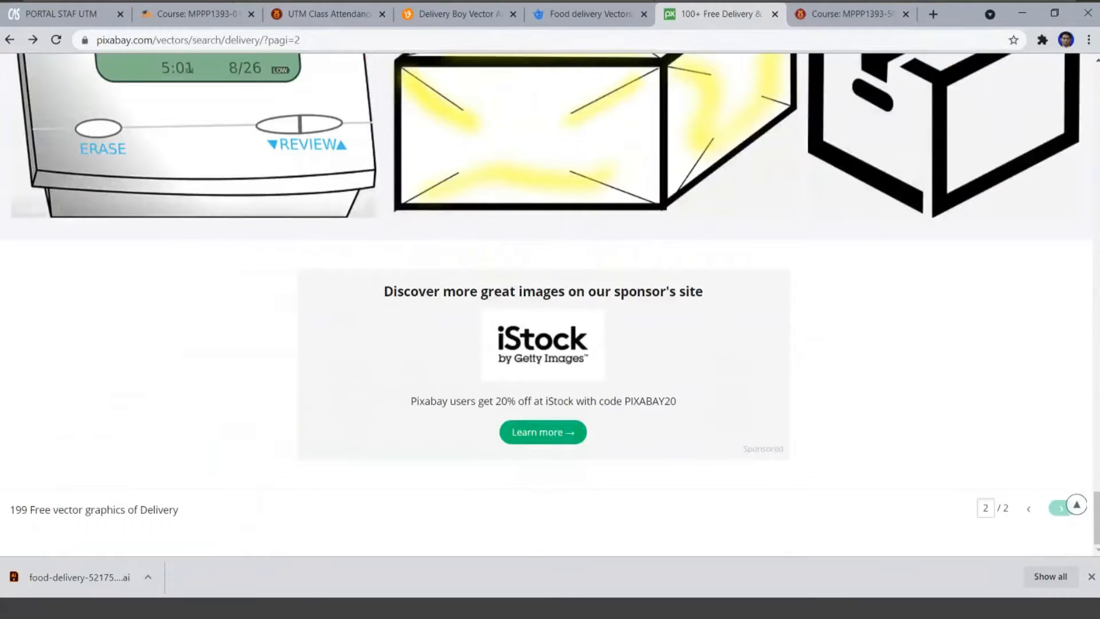
Go back to Vecteezy and locate the page navigation below the delivery boy results.
click(431, 13)
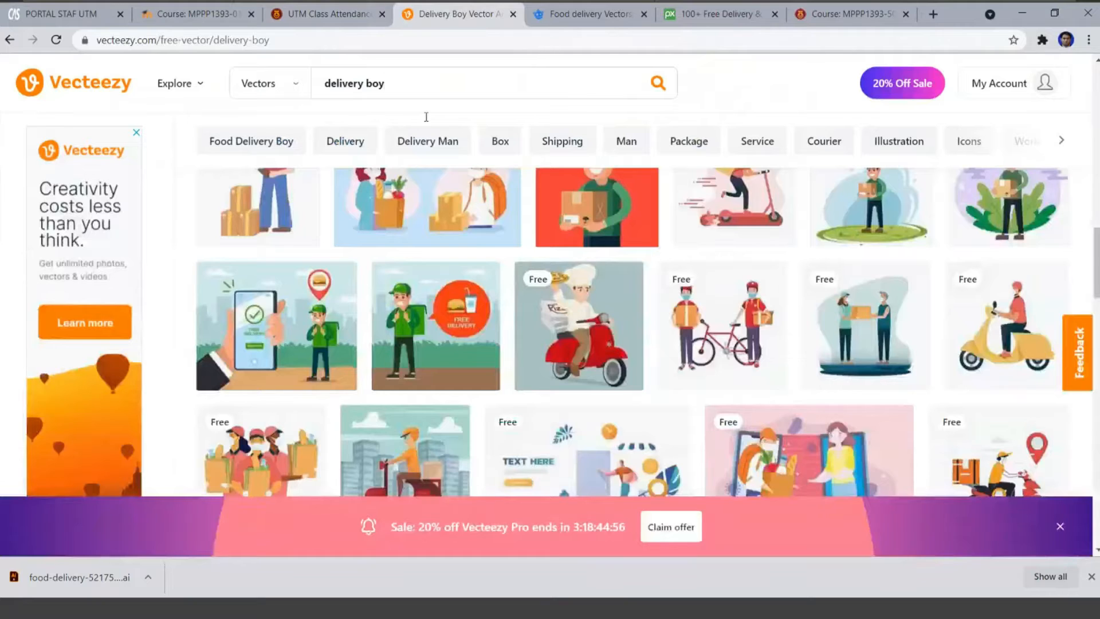
scroll(816, 368, down, 15)
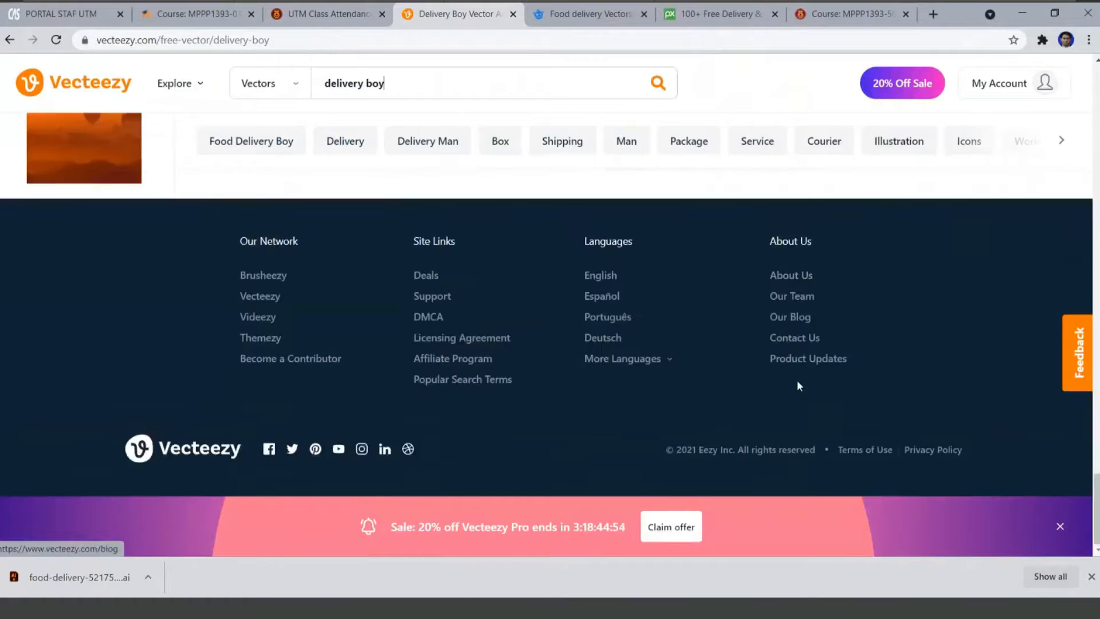
scroll(796, 384, up, 4)
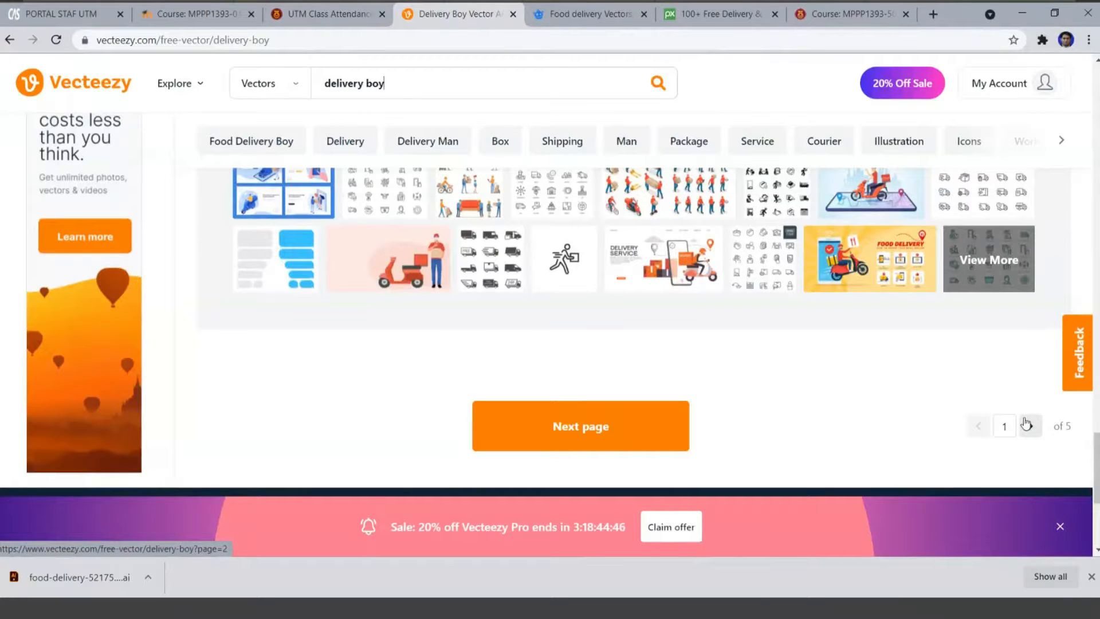
Switch to Adobe Illustrator and collapse the set of drawing tools to a single column.
click(622, 617)
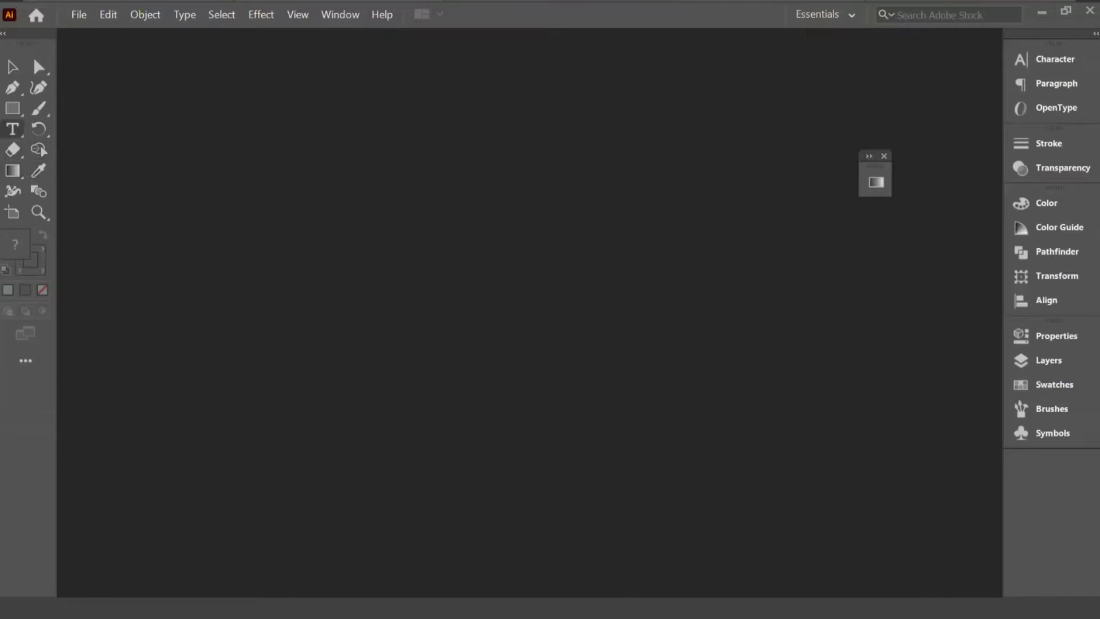
click(4, 34)
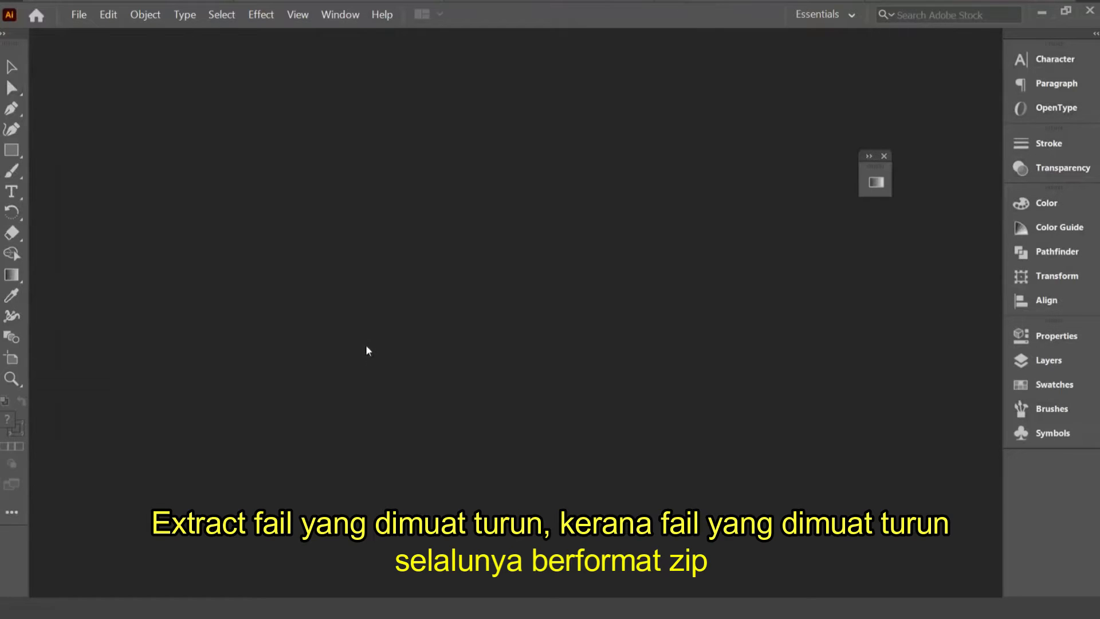
Preview the two delivery artwork files in the Hands-on folder and open AI to AA_delivery.
click(85, 14)
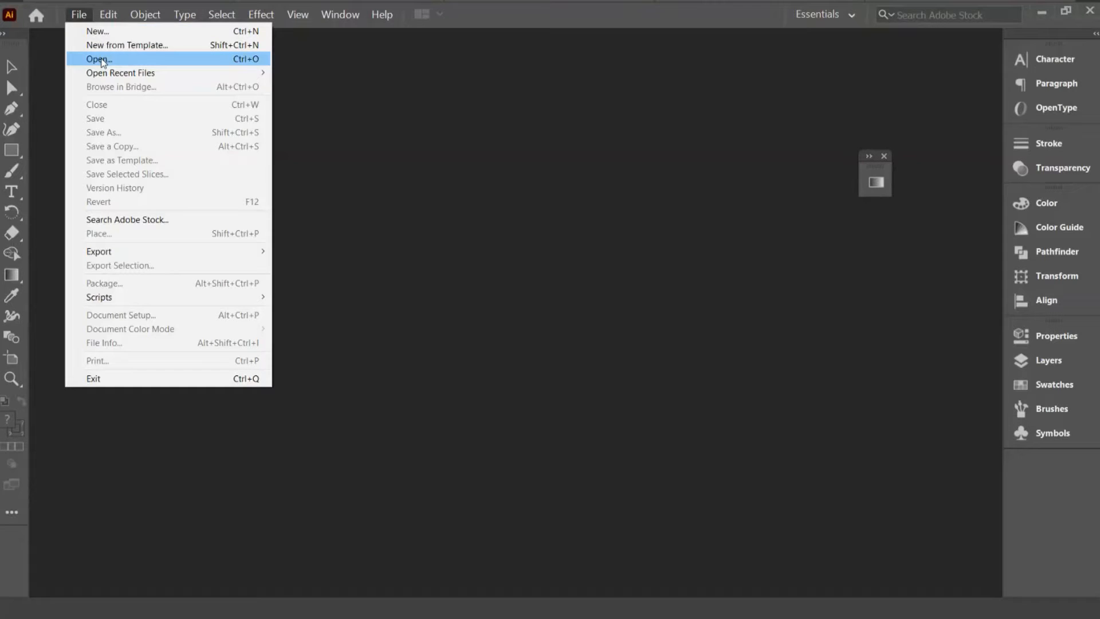
click(102, 61)
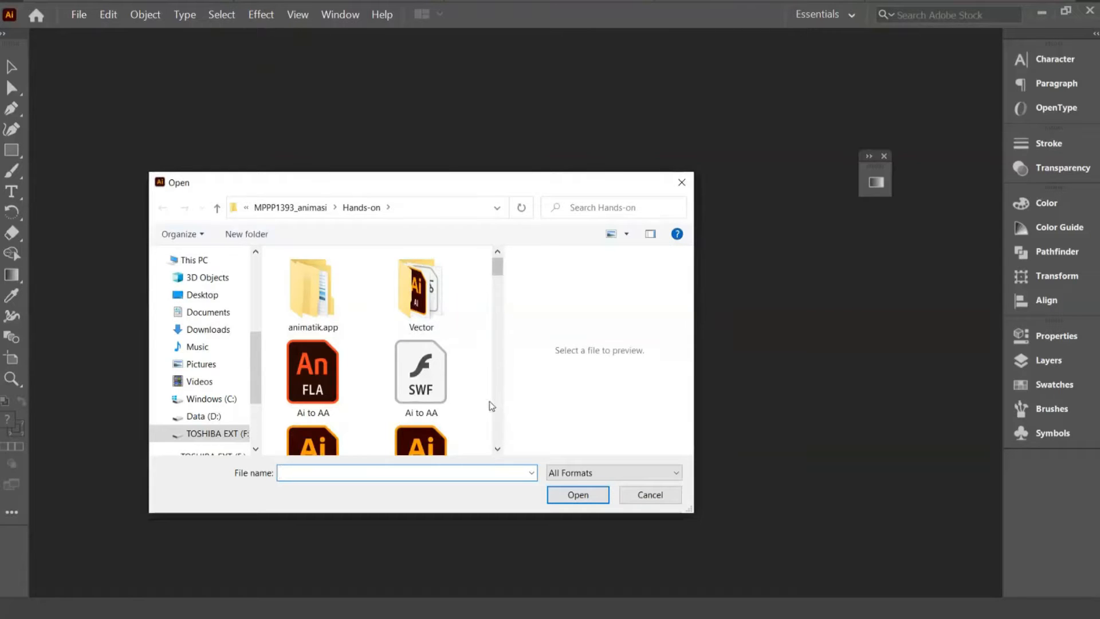
scroll(490, 405, down, 1)
click(434, 393)
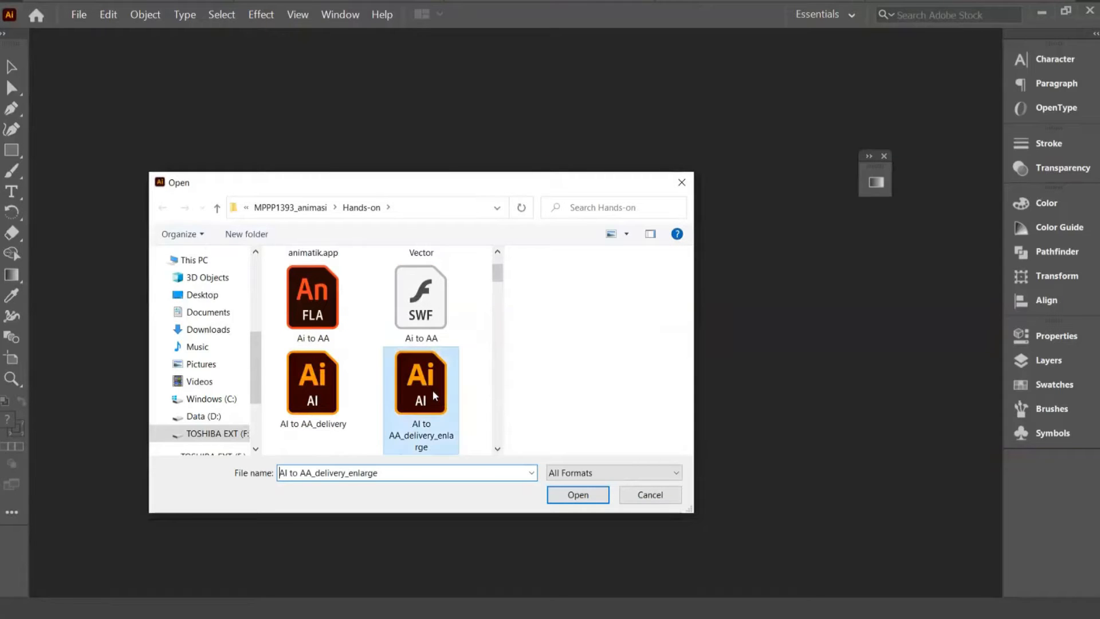
click(321, 395)
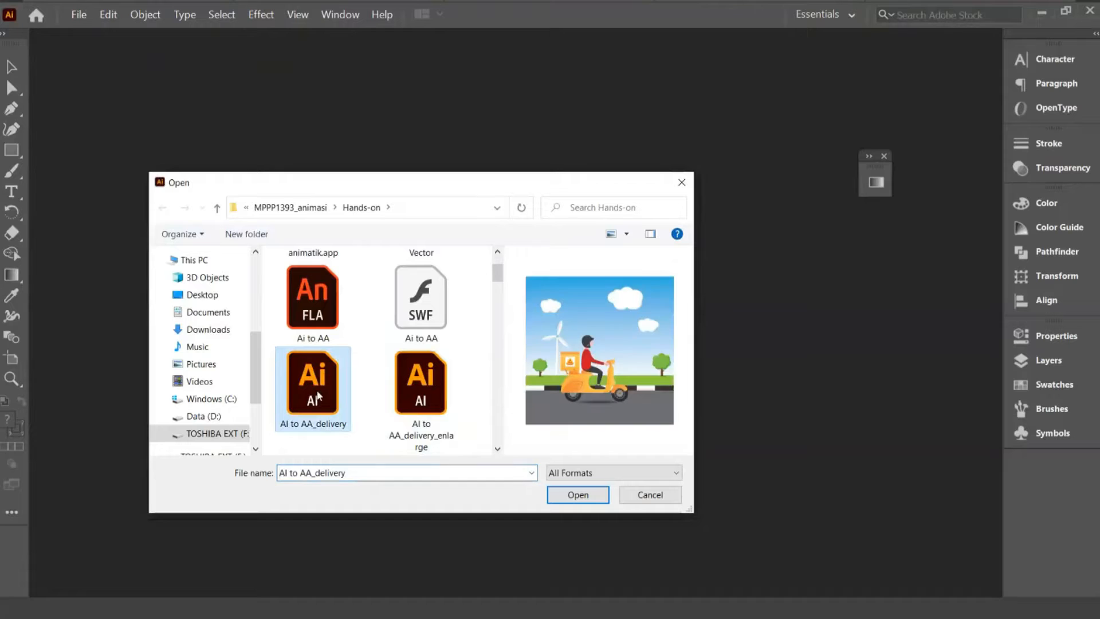
click(427, 394)
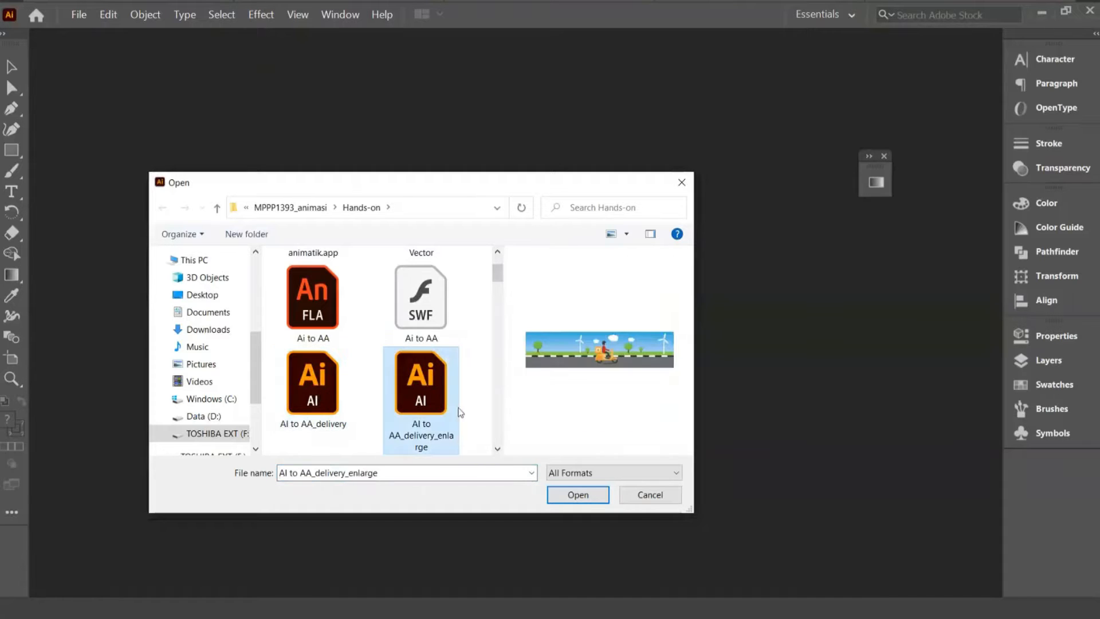
click(302, 385)
click(578, 496)
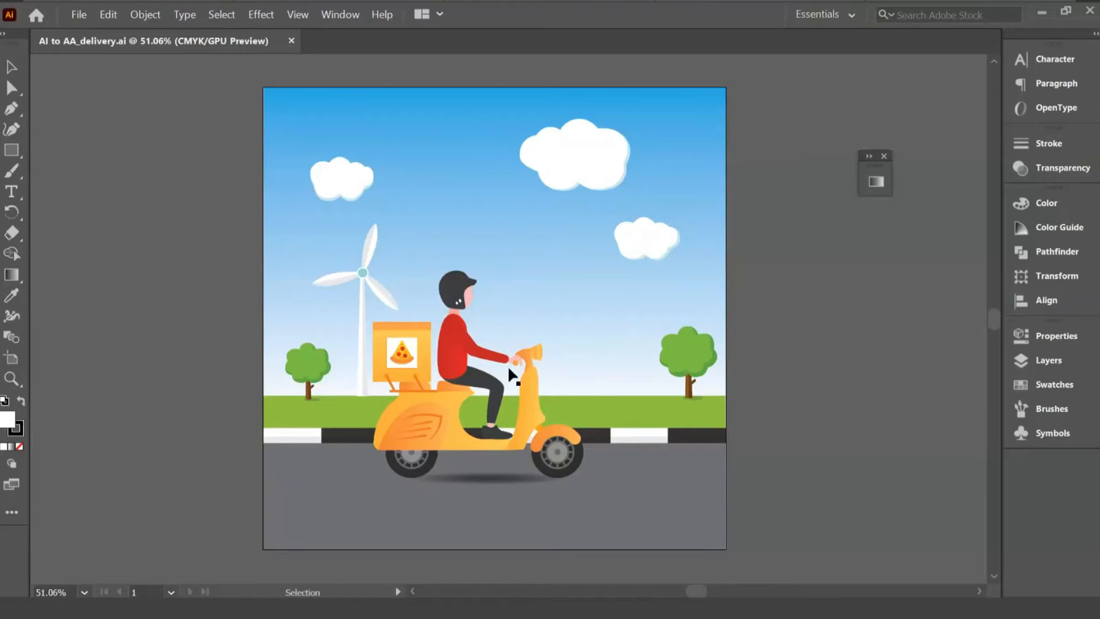
Select all the artwork to inspect its vector outlines, and clear the selection.
key(ctrl+a)
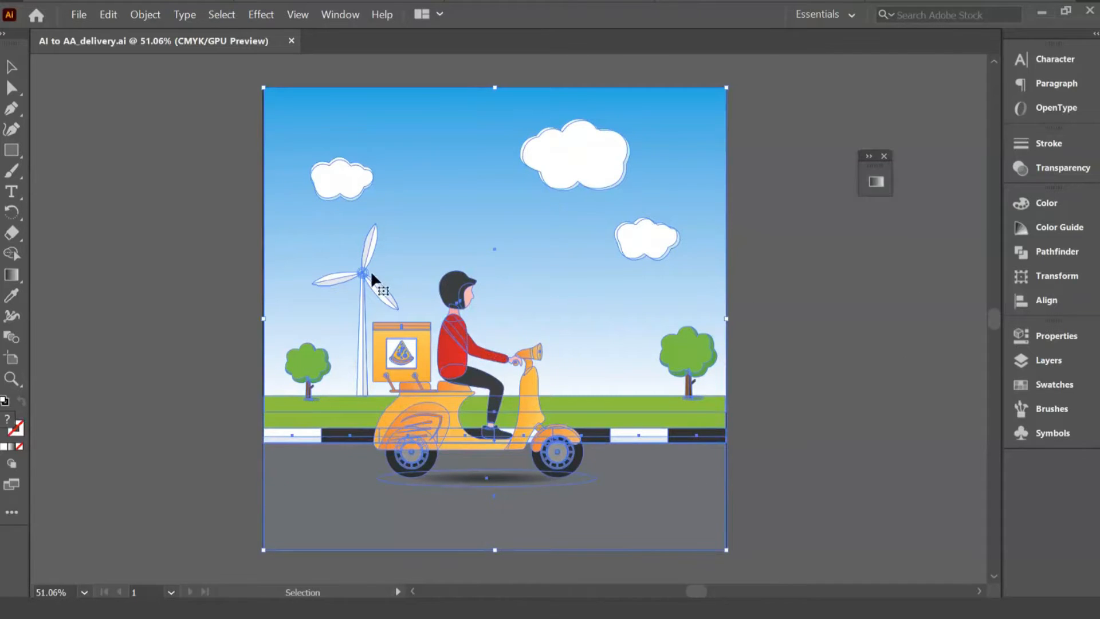
key(ctrl+shift+a)
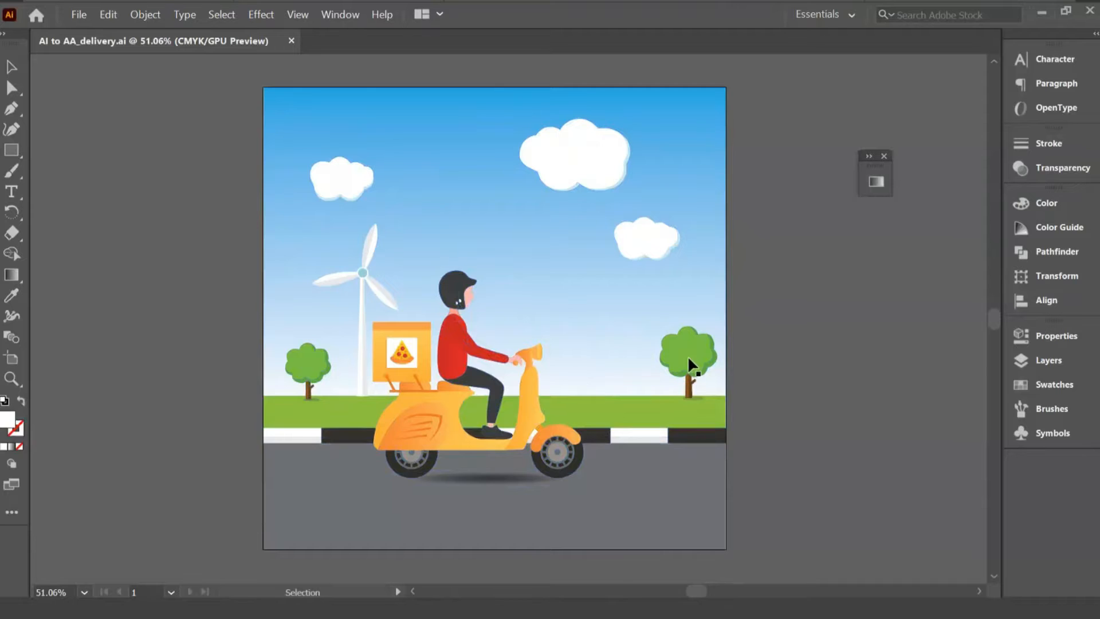
key(ctrl+a)
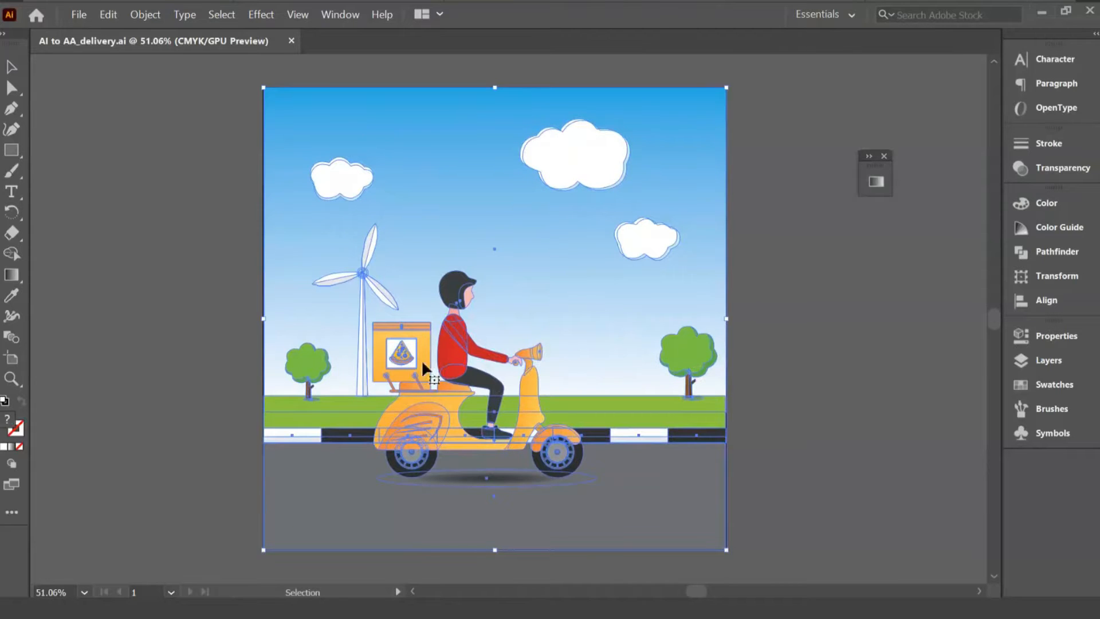
click(233, 326)
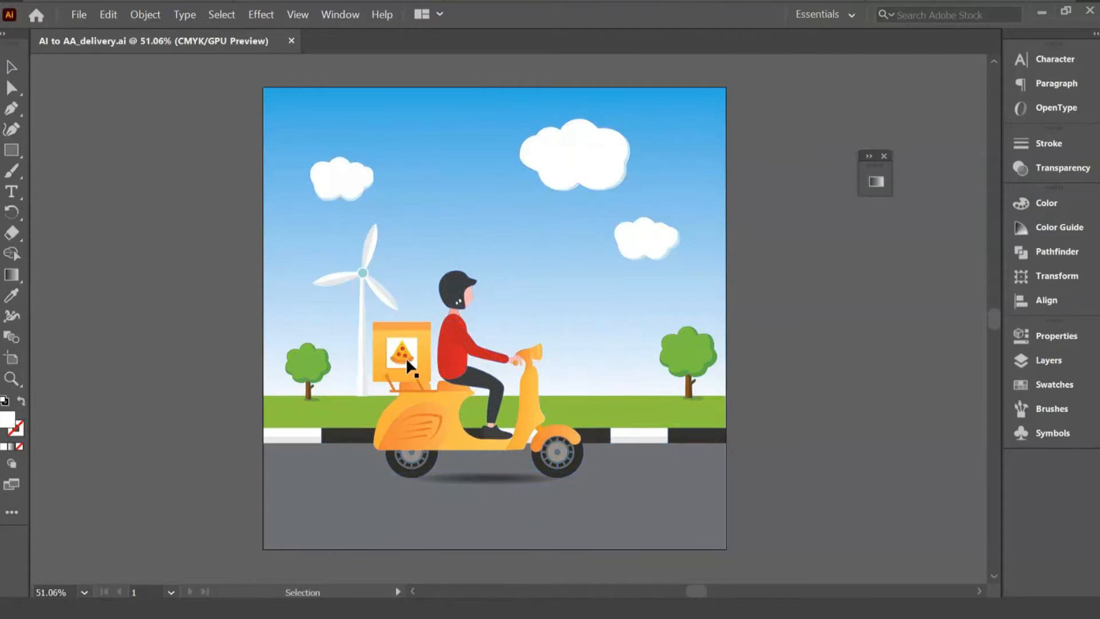
Enter isolation mode for the group at the pizza delivery box on the scooter.
click(410, 366)
double_click(409, 367)
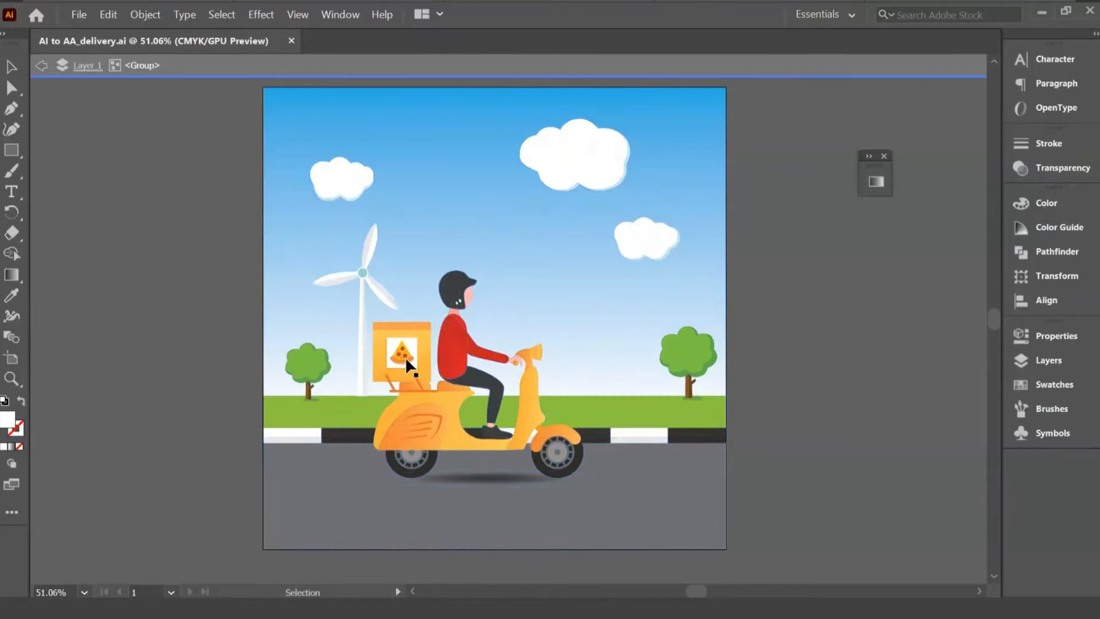
Select the scooter rider, the clouds, the wind turbine and the two trees one after another to inspect their separate groups.
click(409, 366)
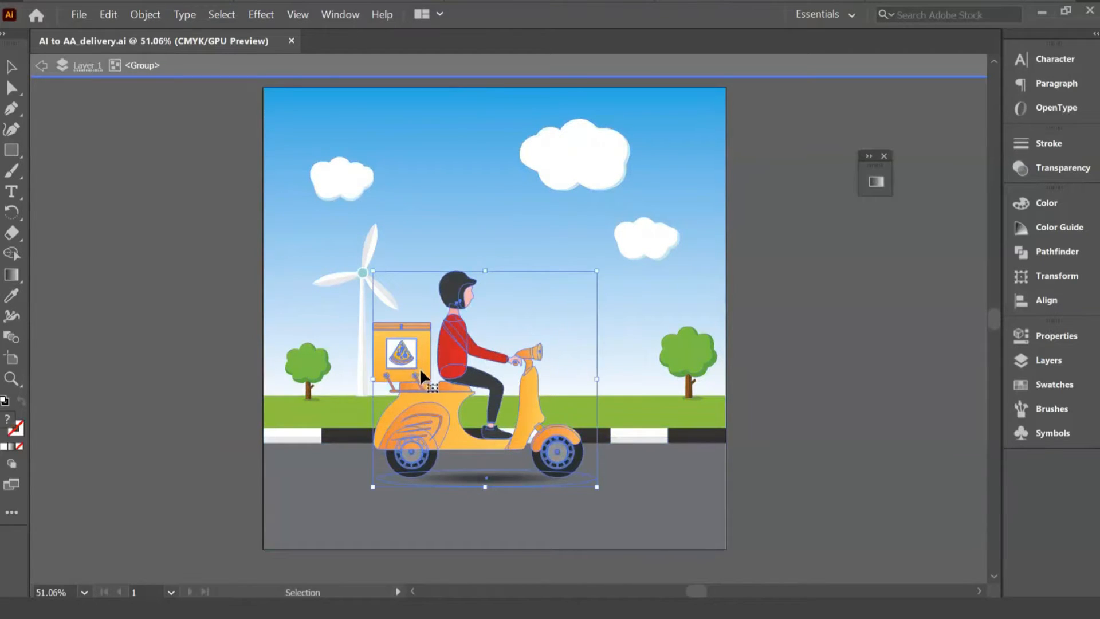
click(569, 170)
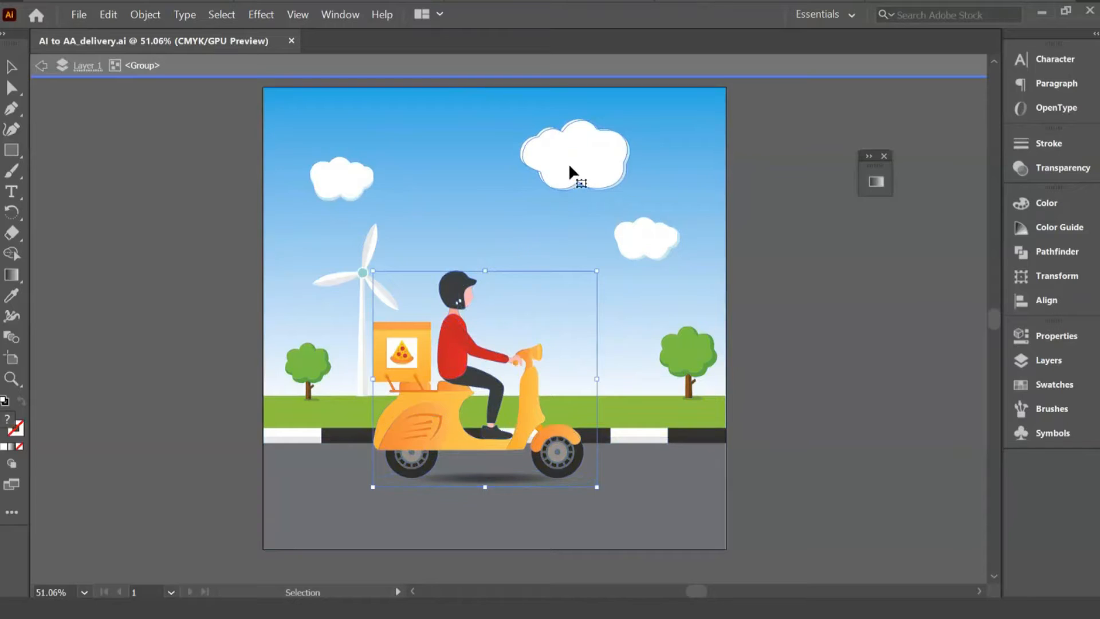
click(658, 244)
click(334, 185)
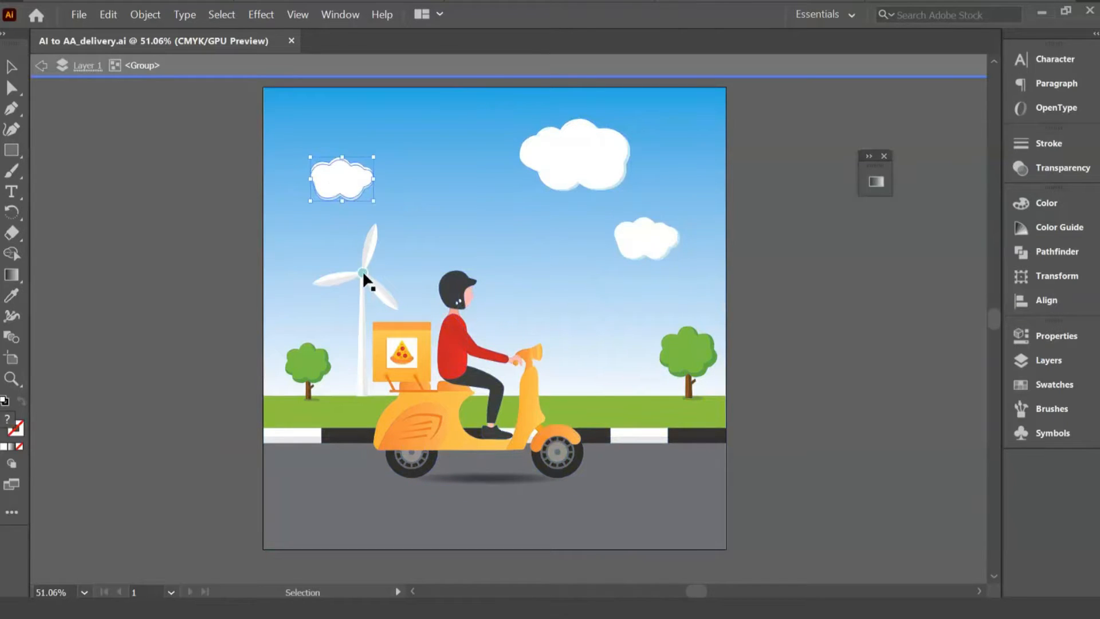
click(362, 274)
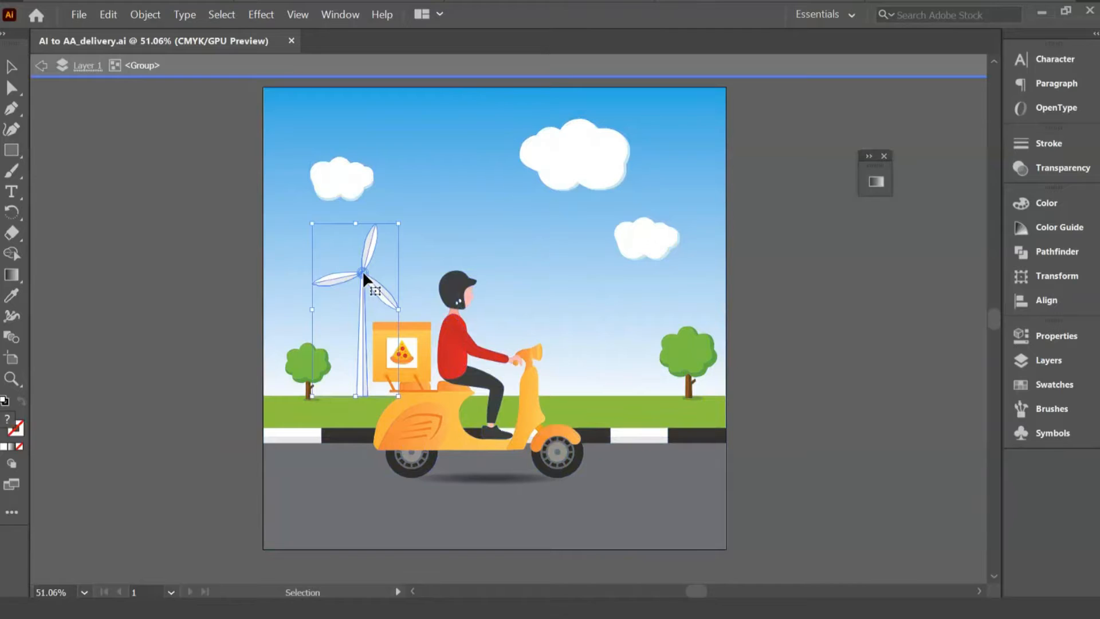
click(301, 360)
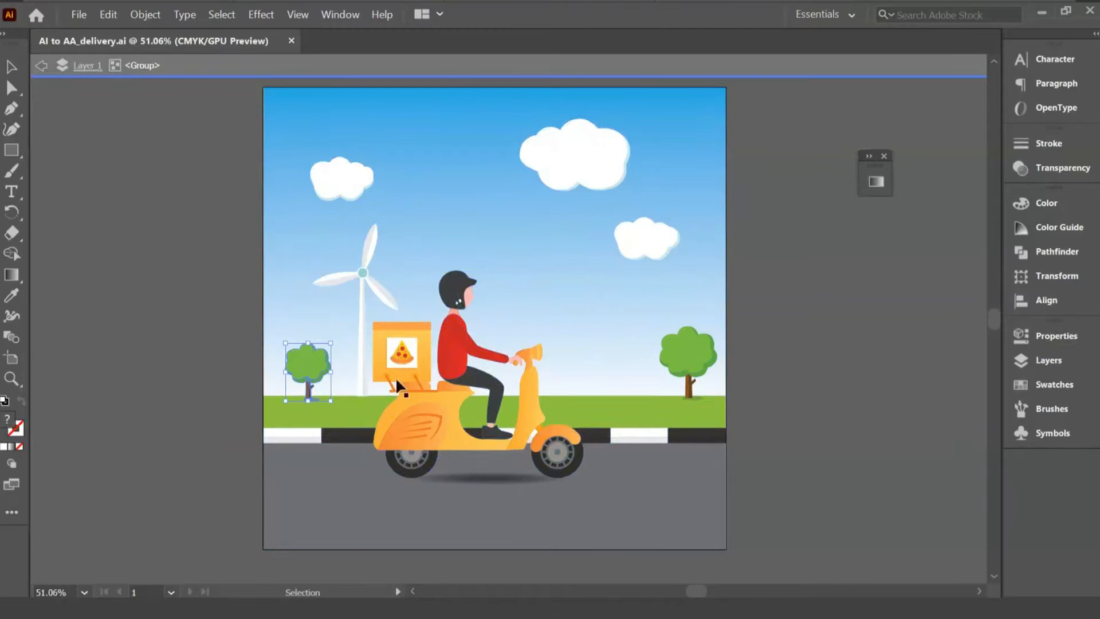
click(689, 346)
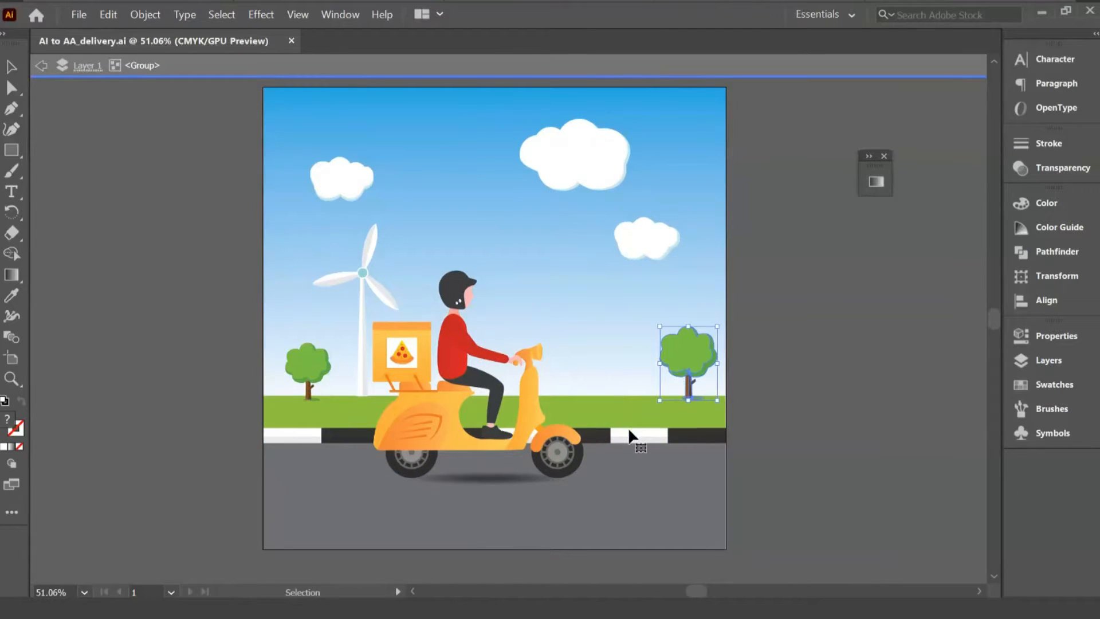
Inspect the curb, road, grass and sky by selecting each one, and return from the isolated group to Layer 1.
click(628, 430)
click(617, 472)
click(606, 405)
click(505, 217)
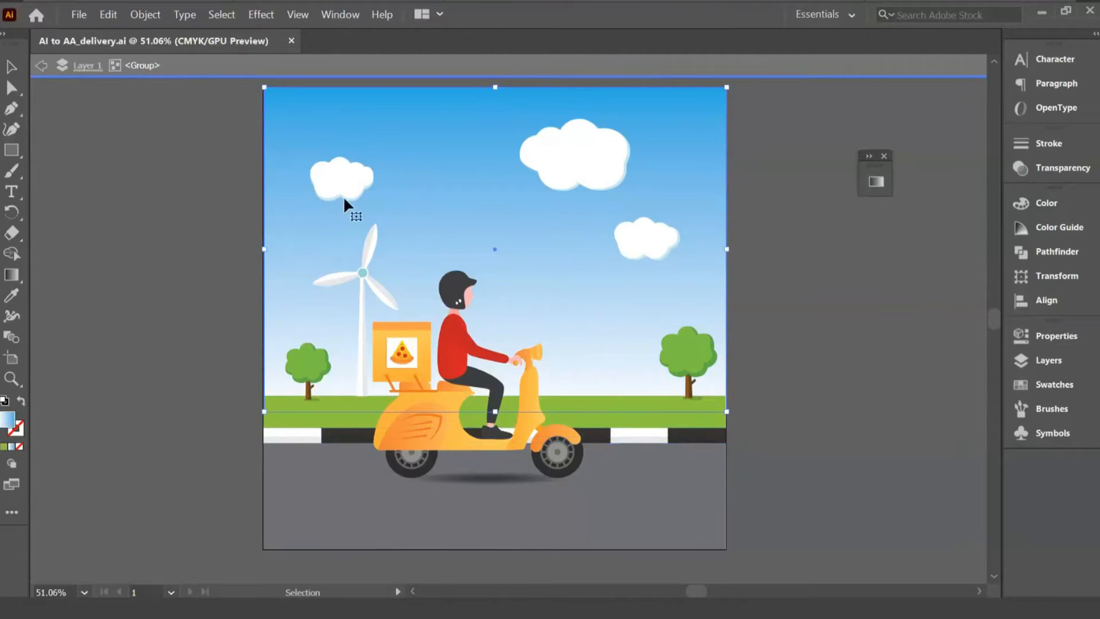
click(89, 68)
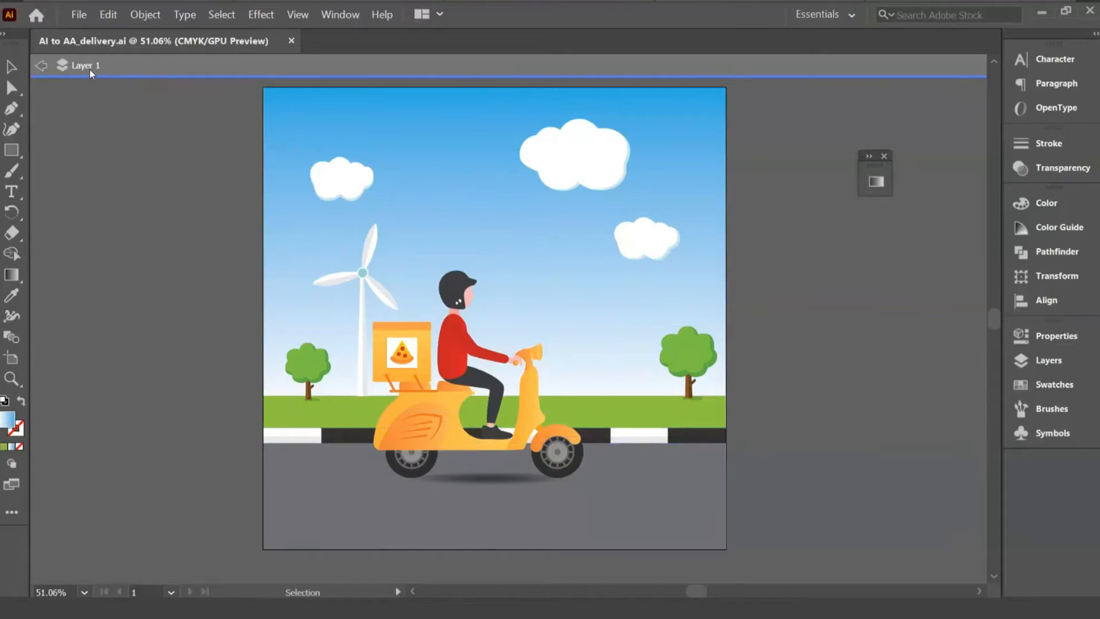
Try moving the whole grouped artwork off the artboard and back onto it, and clear the selection.
click(523, 270)
drag(432, 335, 914, 344)
drag(749, 365, 471, 365)
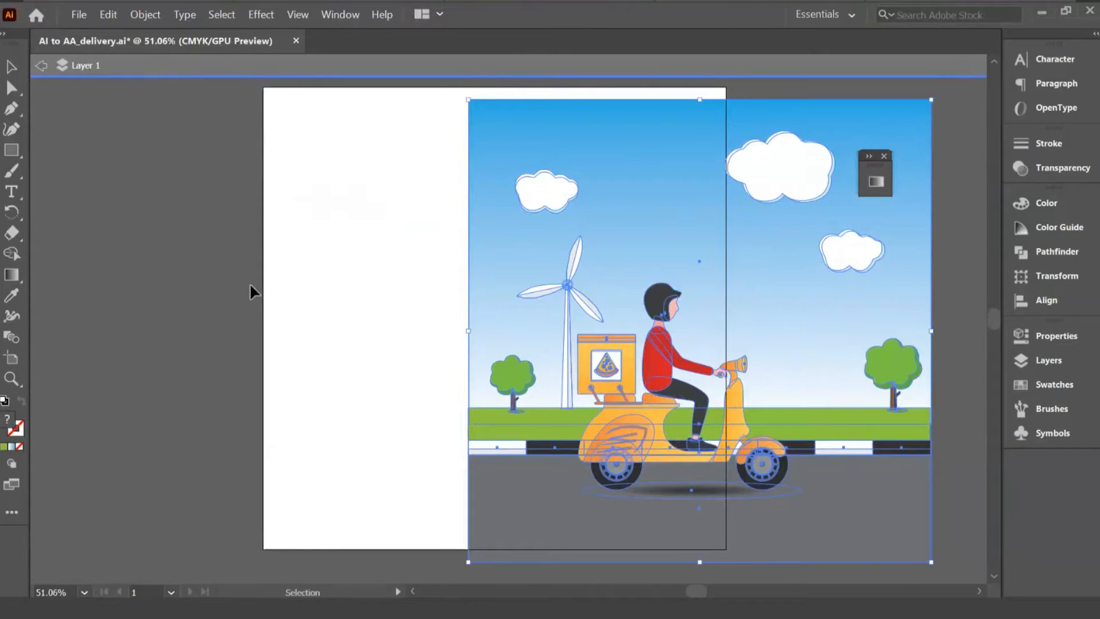
drag(694, 170, 846, 171)
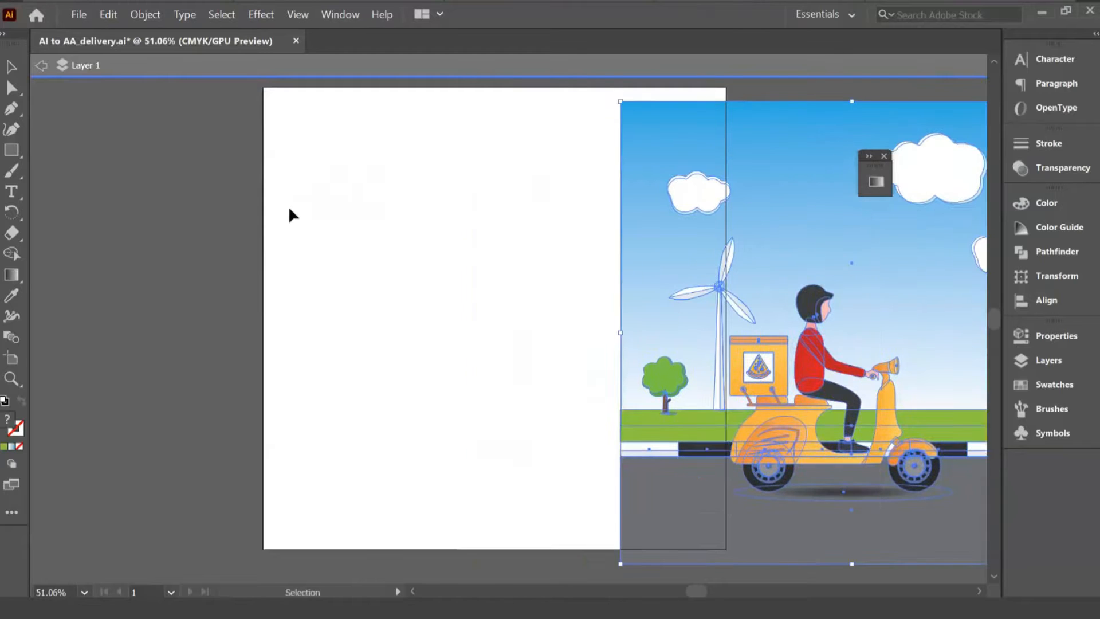
drag(576, 199, 441, 190)
click(751, 494)
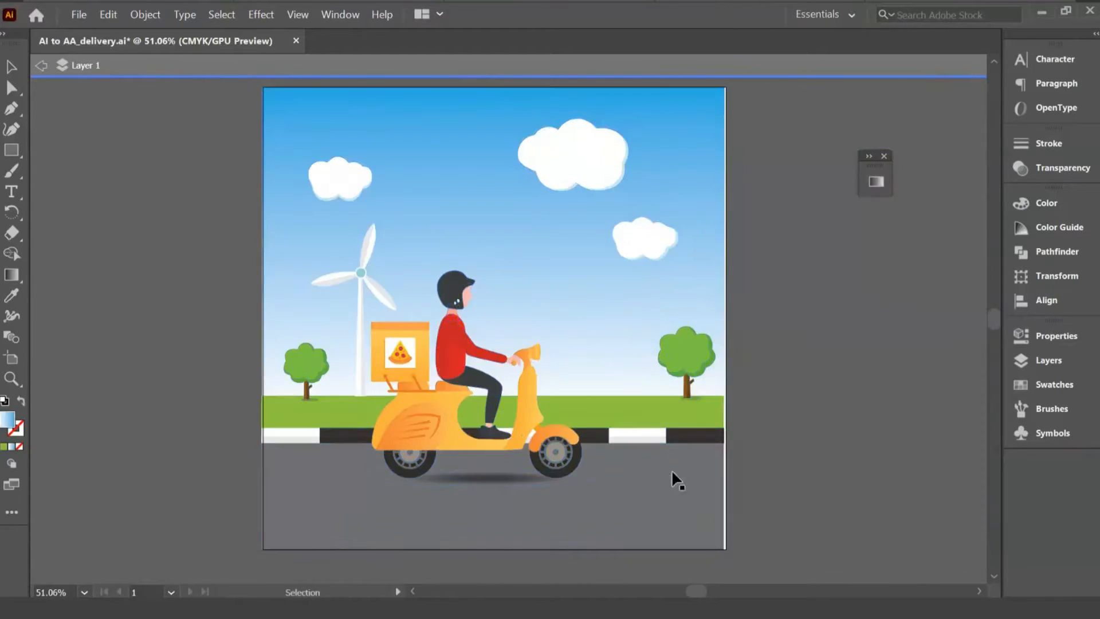
Realign the grouped artwork with the artboard, nudging it down in small increments to fit the edges, and clear the selection.
drag(572, 399, 529, 395)
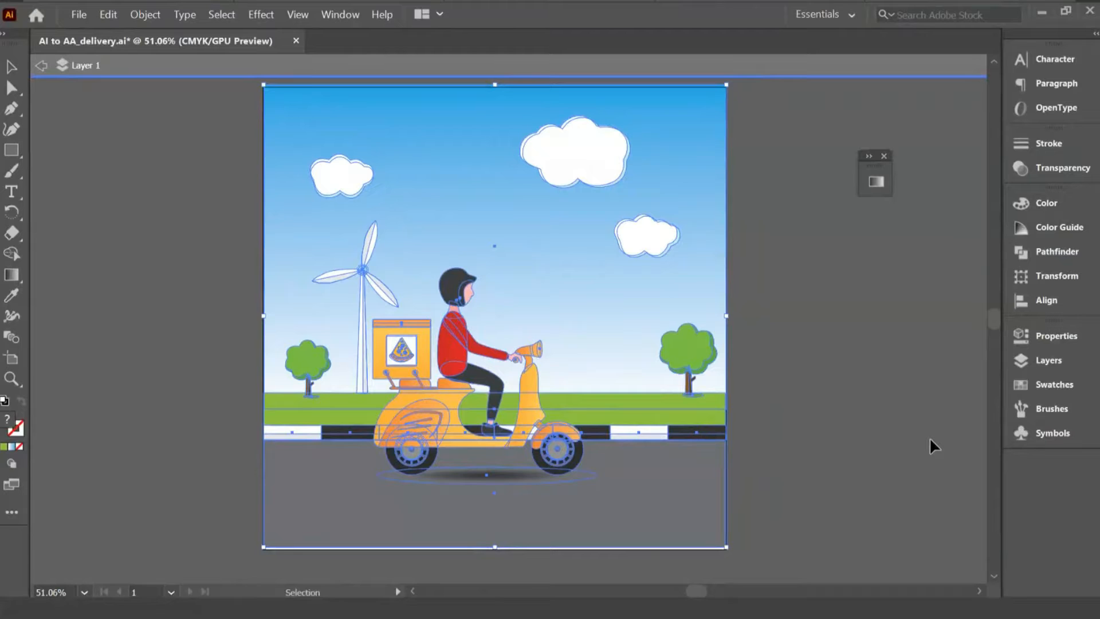
click(874, 420)
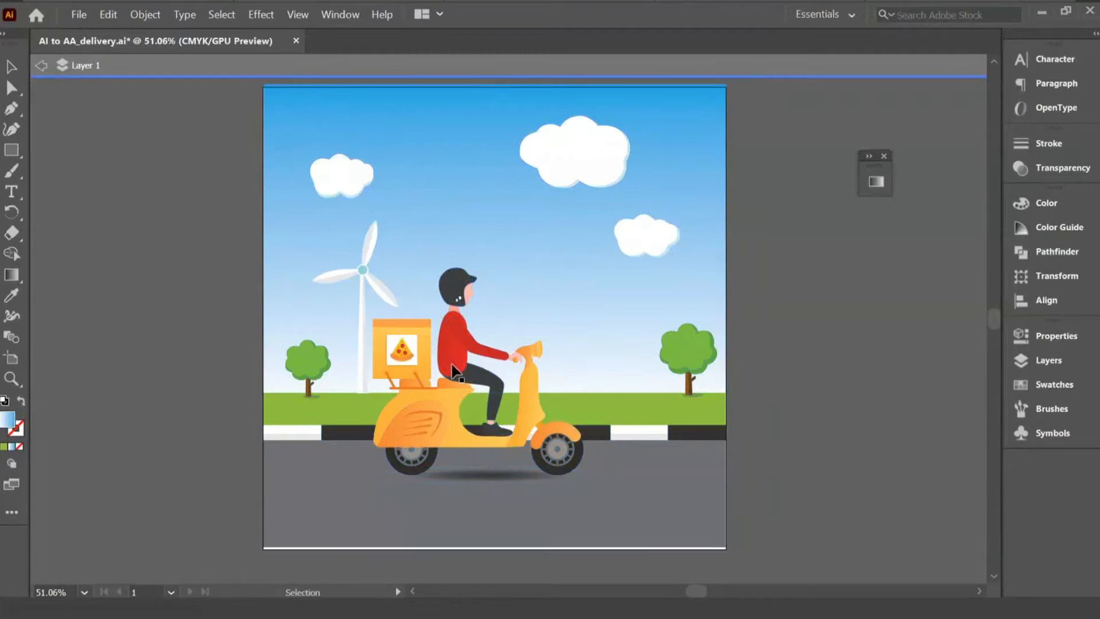
click(455, 372)
click(787, 367)
click(609, 380)
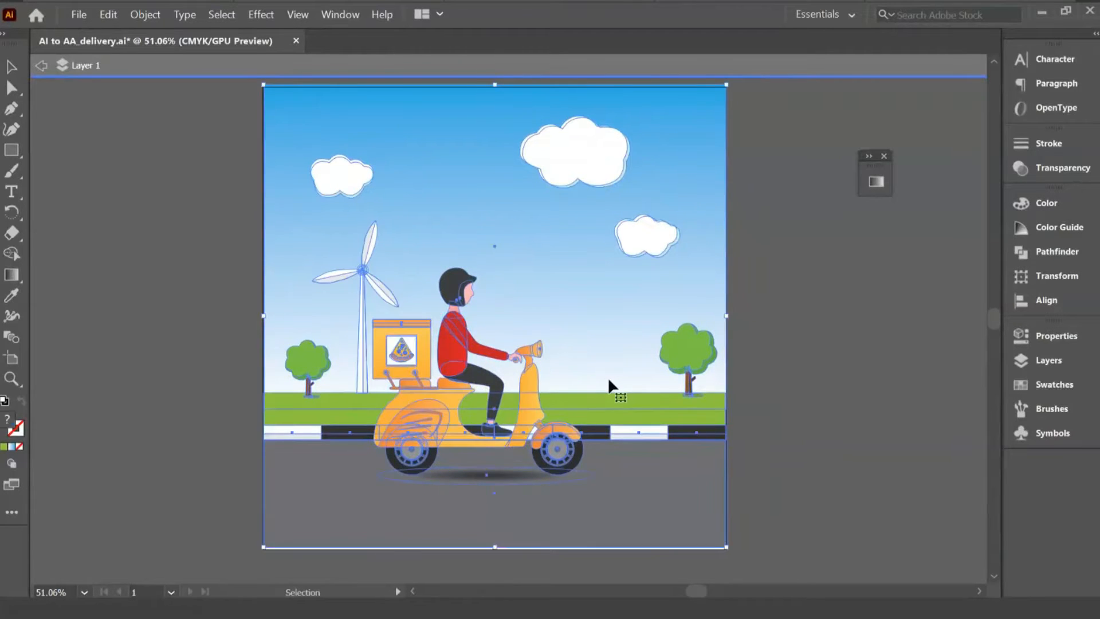
key(Down)
key(Down)
key(Down)
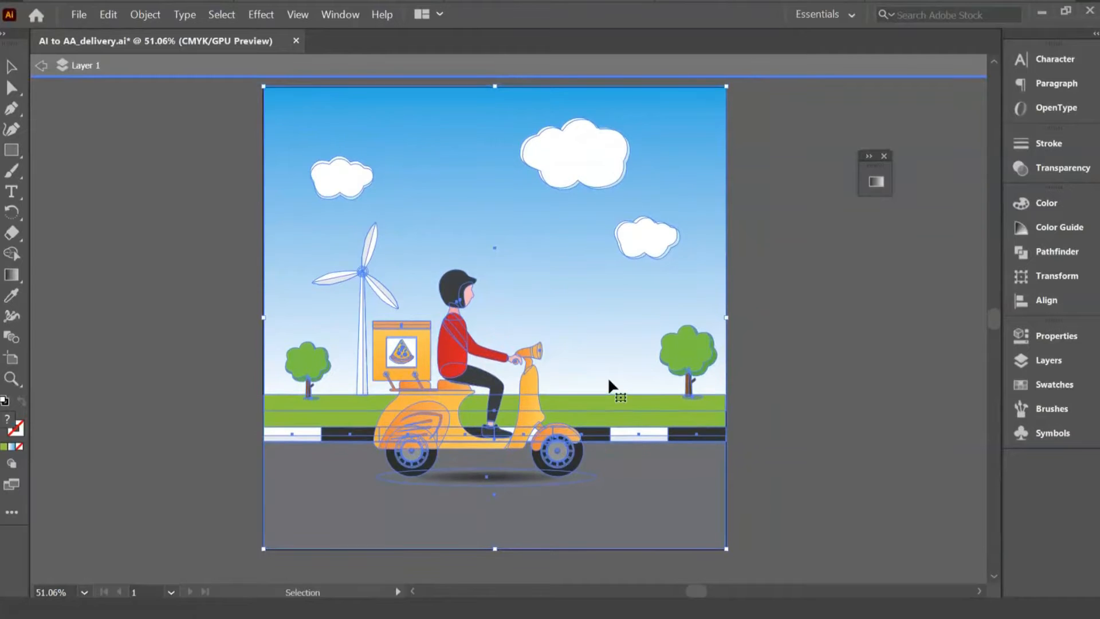
click(792, 388)
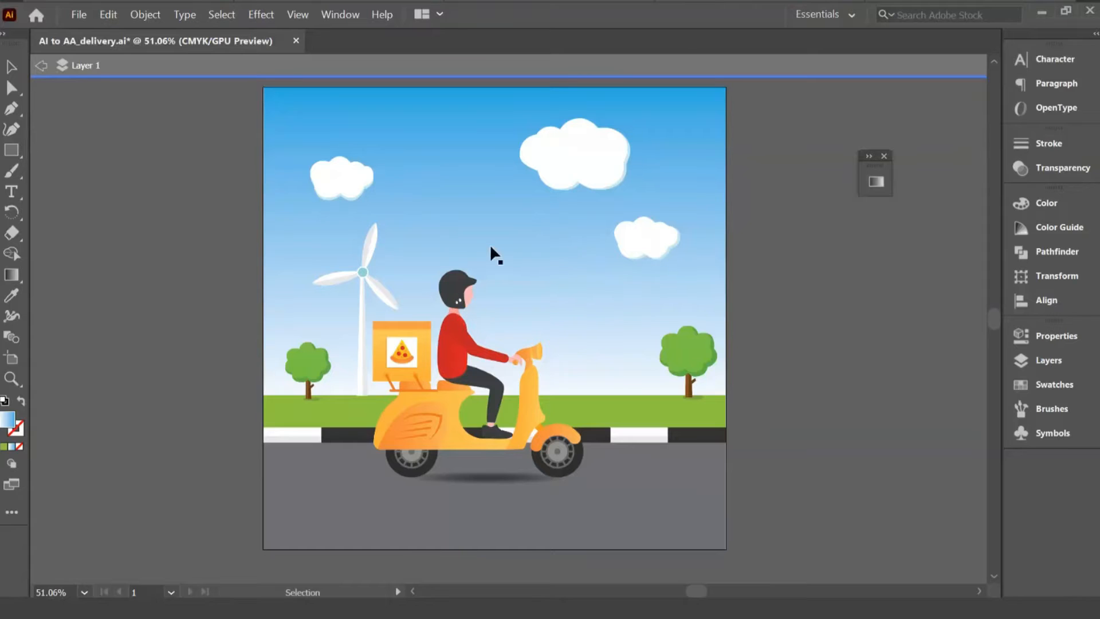
Start a new document and set its width to 1920 px and its height to 1080 px.
click(83, 15)
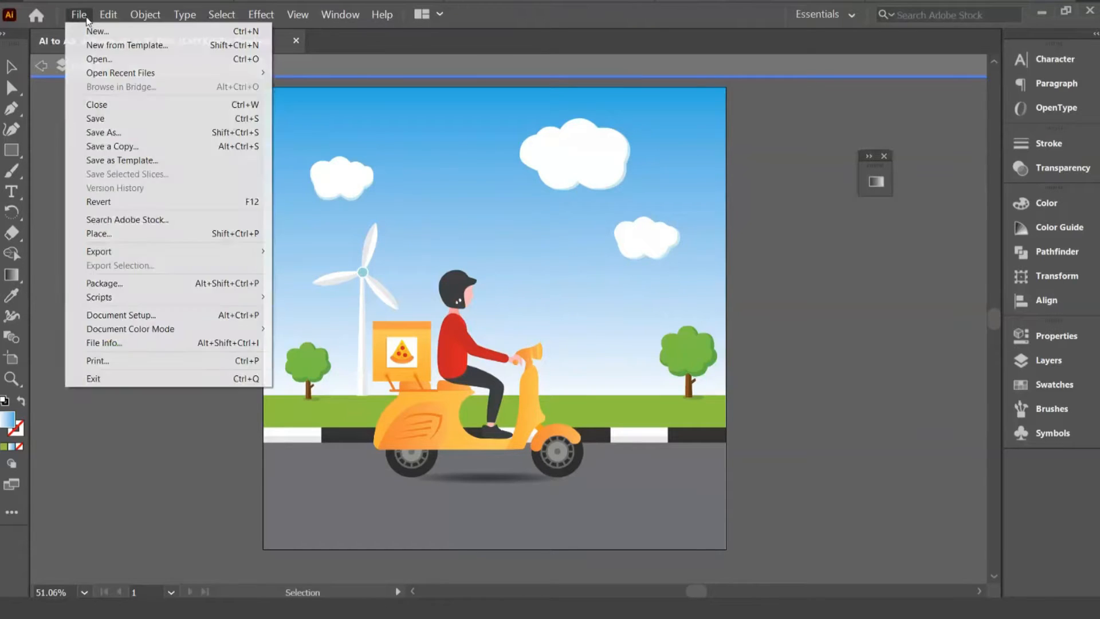
click(115, 34)
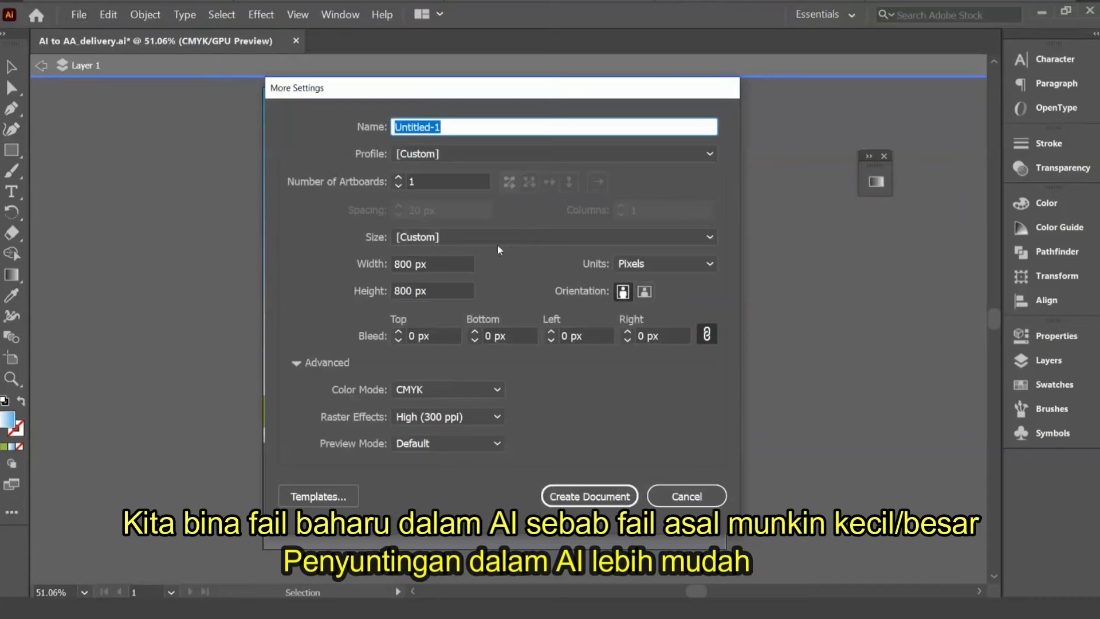
click(346, 267)
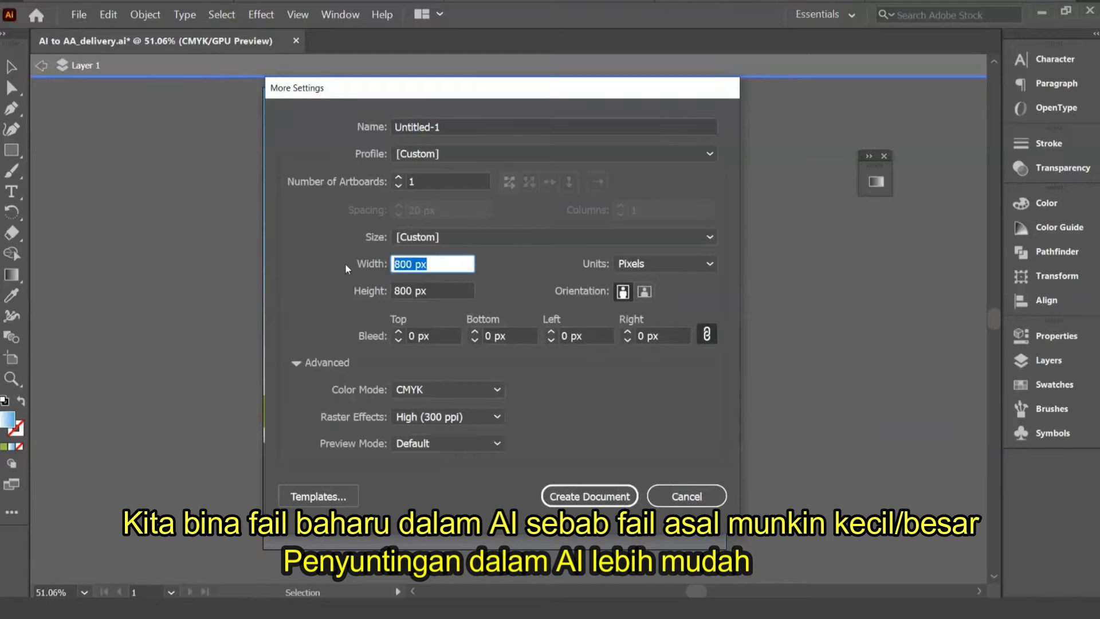
text(1920)
key(Tab)
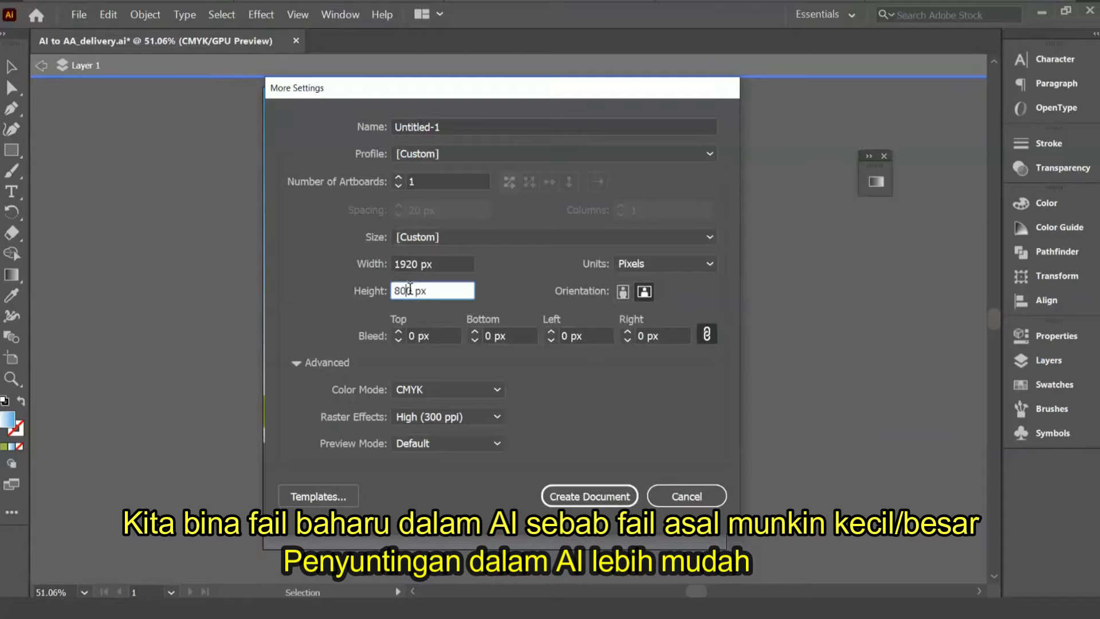
text(1080)
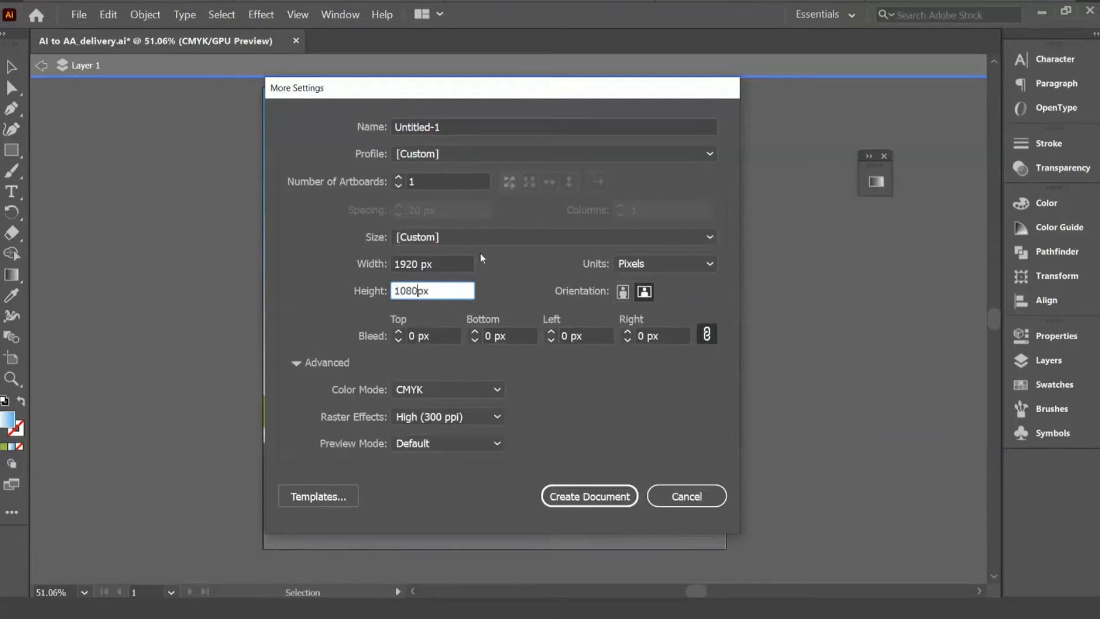
click(450, 269)
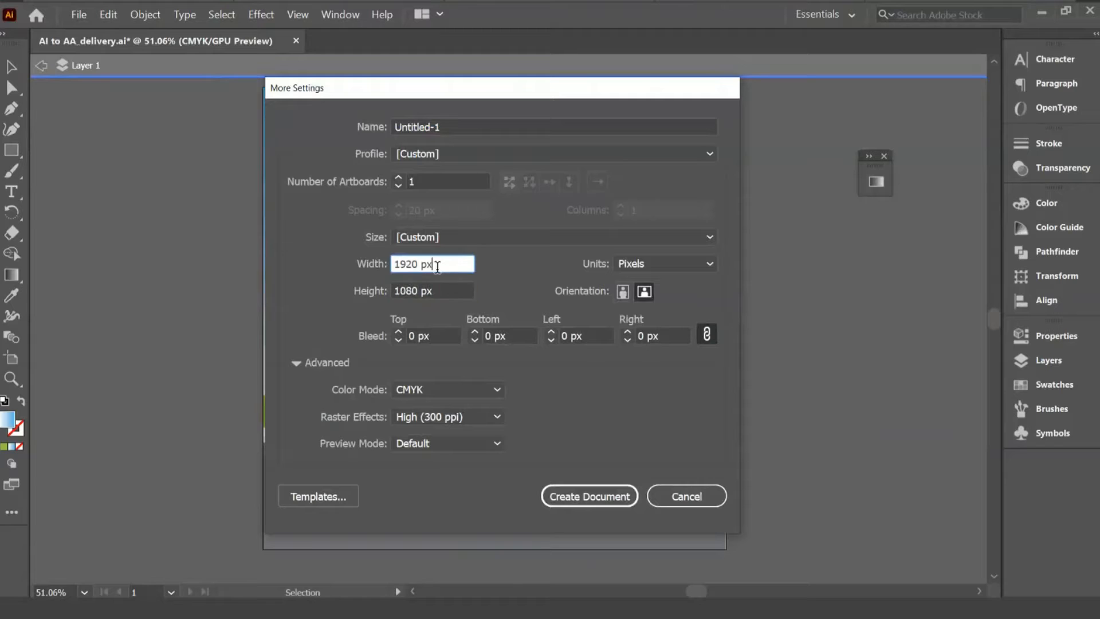
Check the available units, and try the RGB color mode before setting it back to CMYK.
click(665, 267)
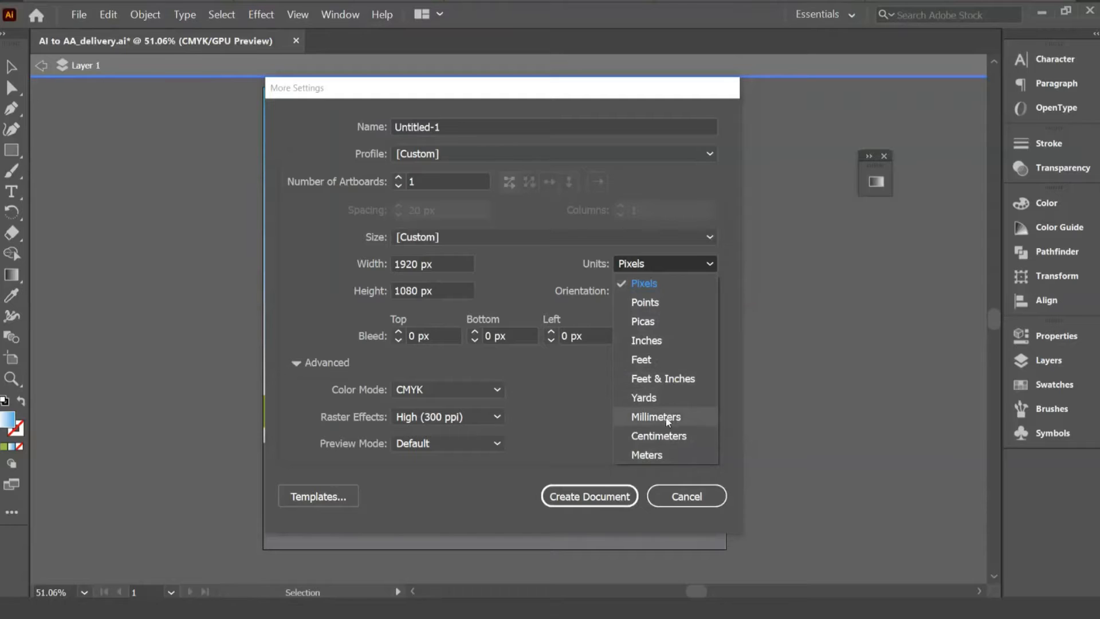
click(788, 382)
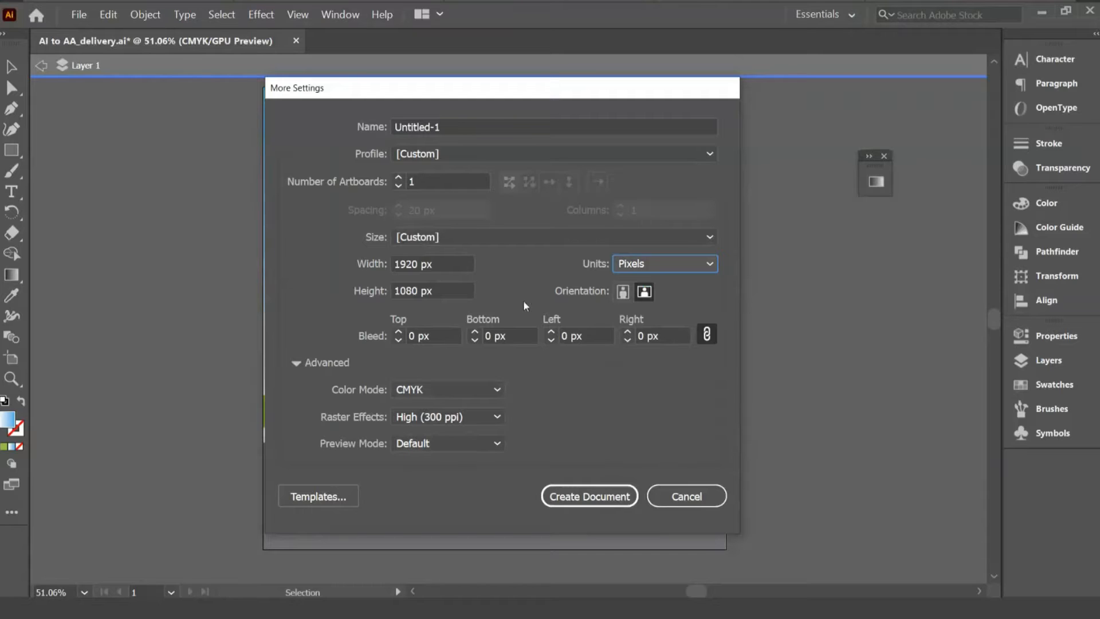
click(432, 389)
click(419, 427)
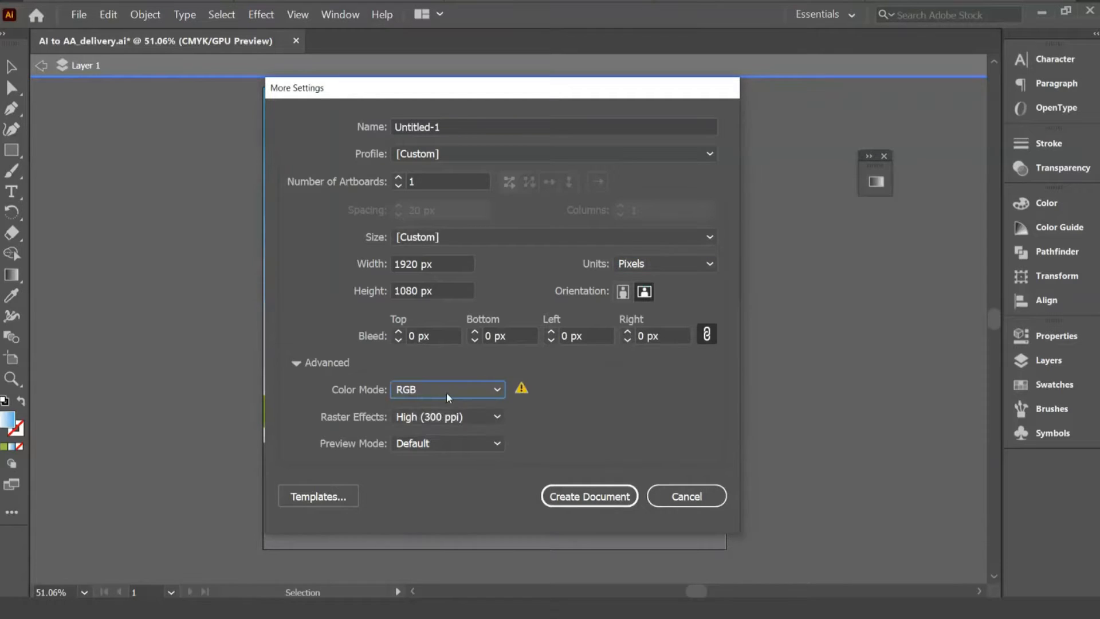
click(446, 391)
click(422, 408)
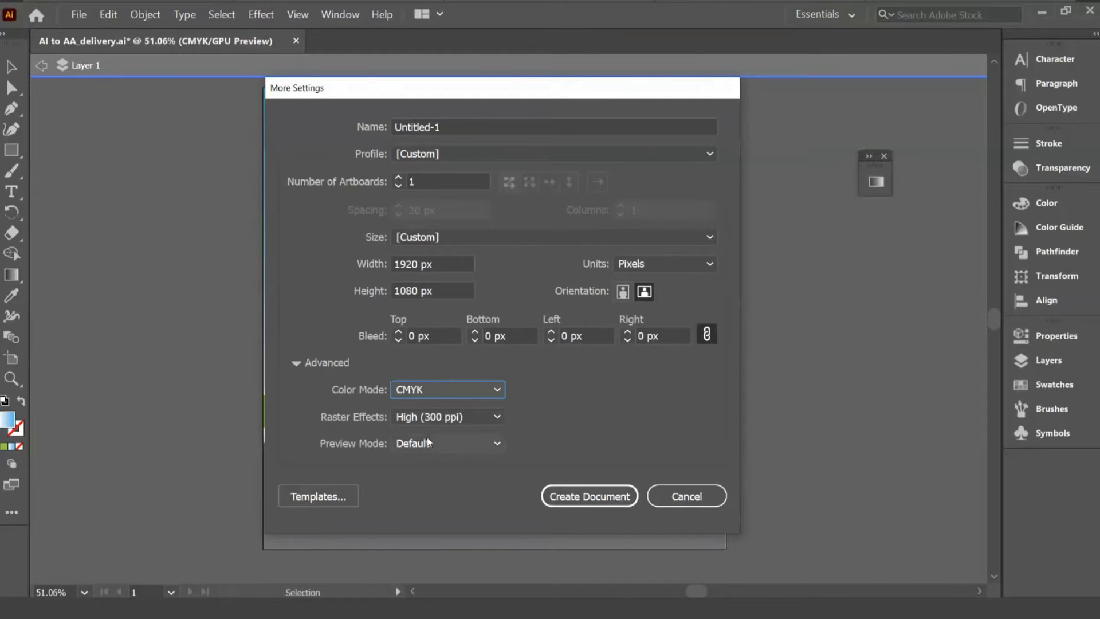
Check the raster effects resolutions, keep High (300 ppi), and create the new document.
click(479, 421)
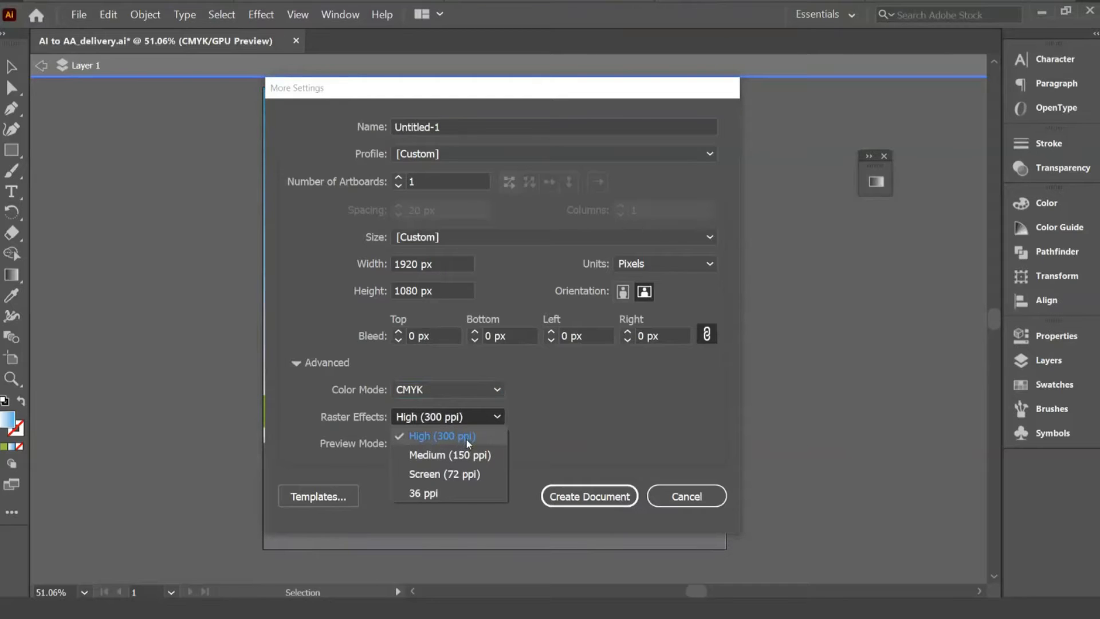
click(605, 435)
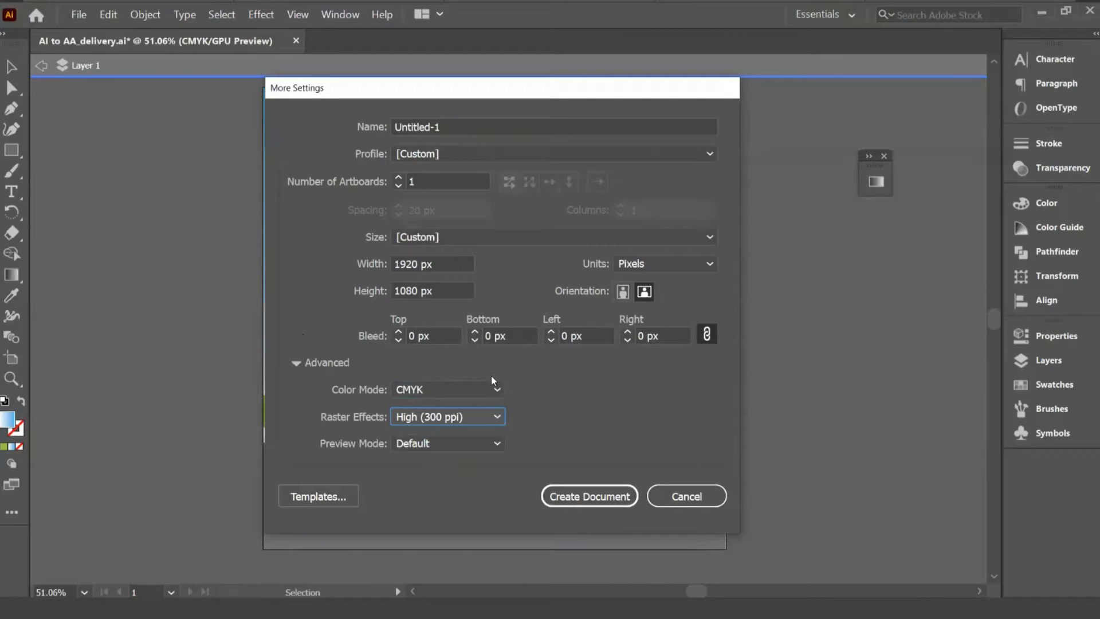
click(587, 496)
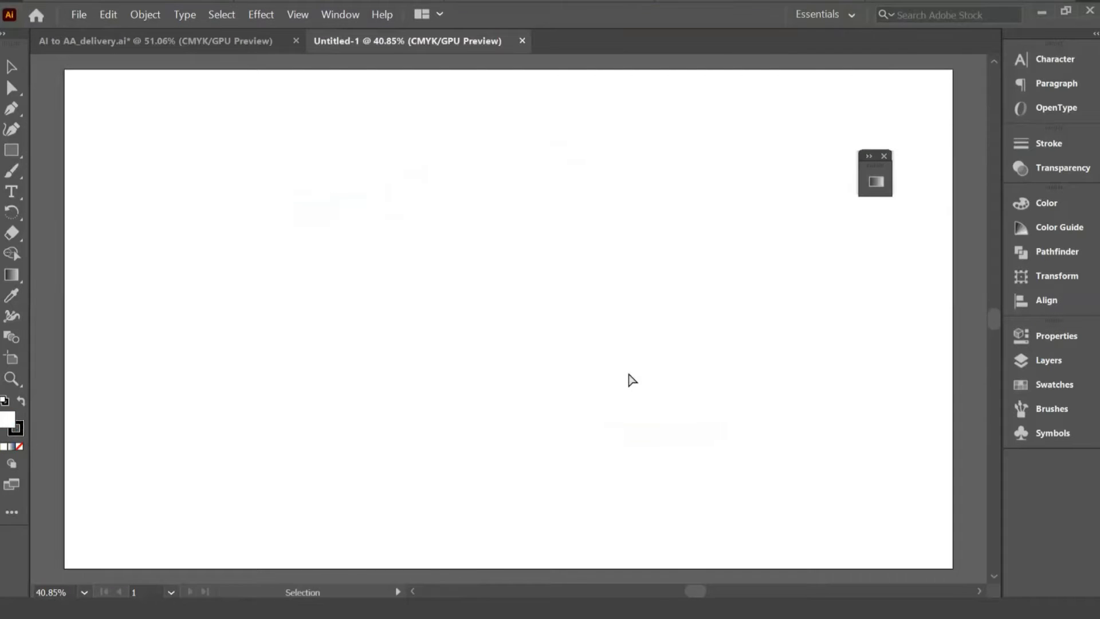
Close the small floating Gradient panel over the new blank document.
key(ctrl+minus)
key(ctrl+minus)
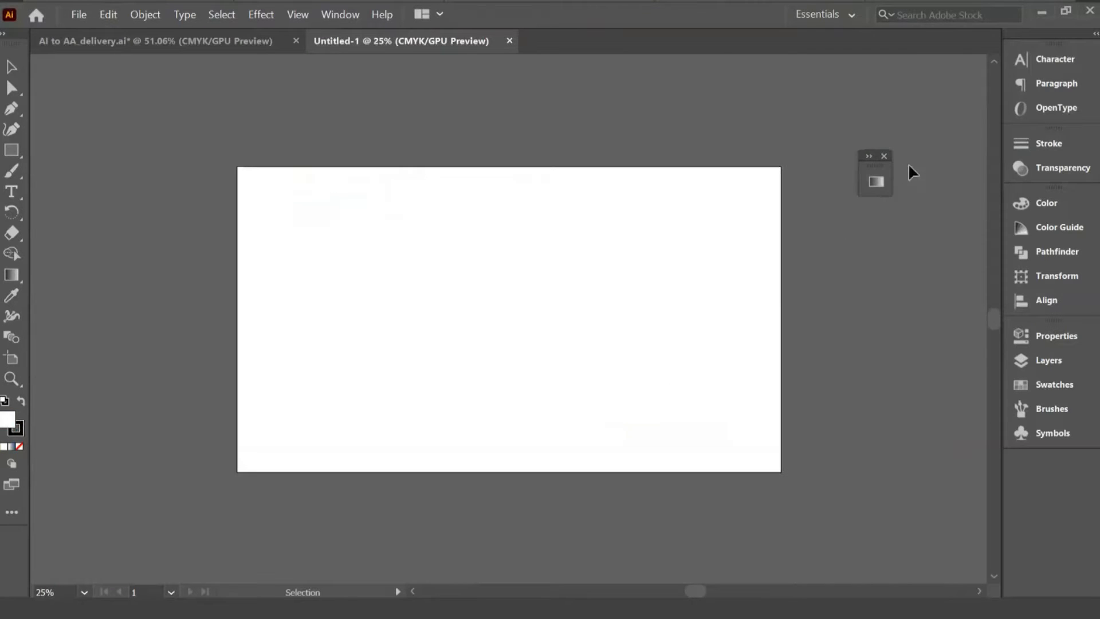
click(884, 156)
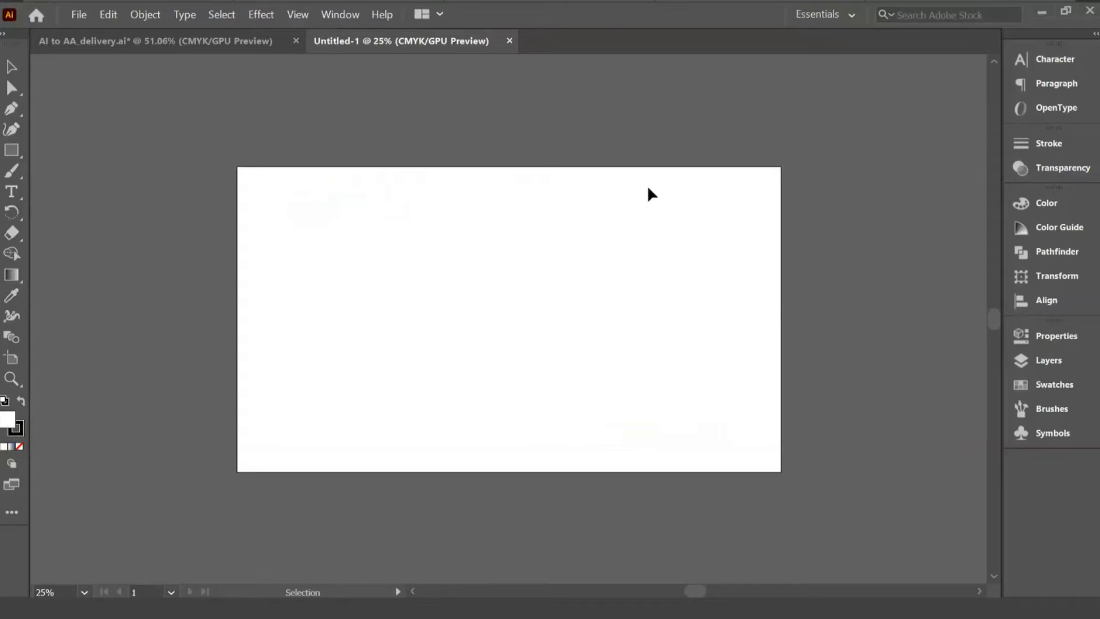
Switch back to the AI to AA_delivery document, enter isolation mode for the artwork group, and select the sky background.
click(201, 46)
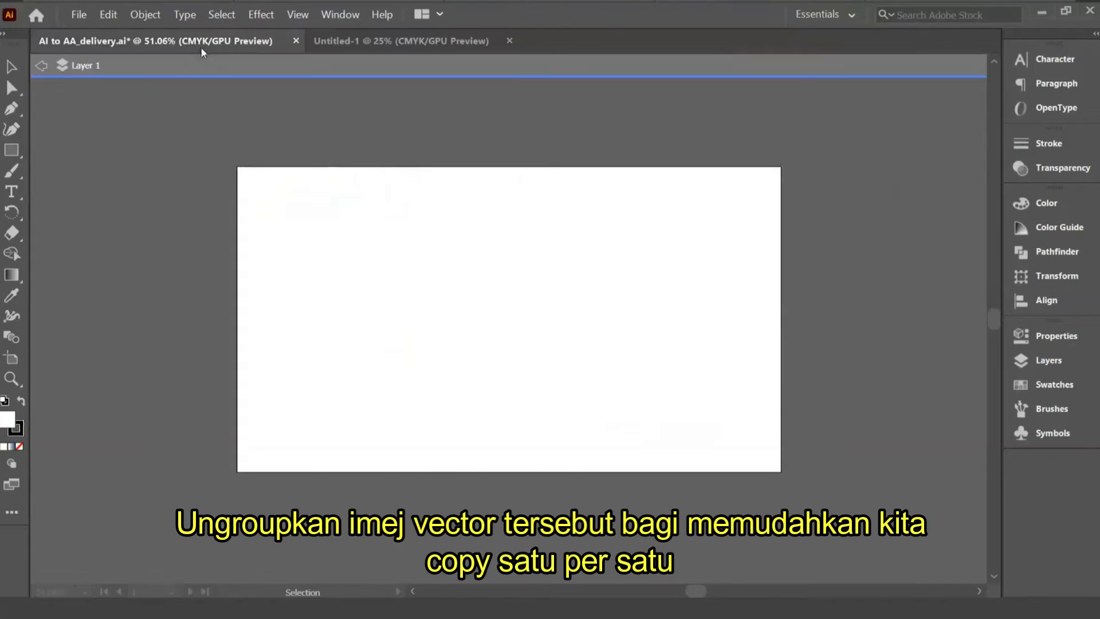
click(575, 283)
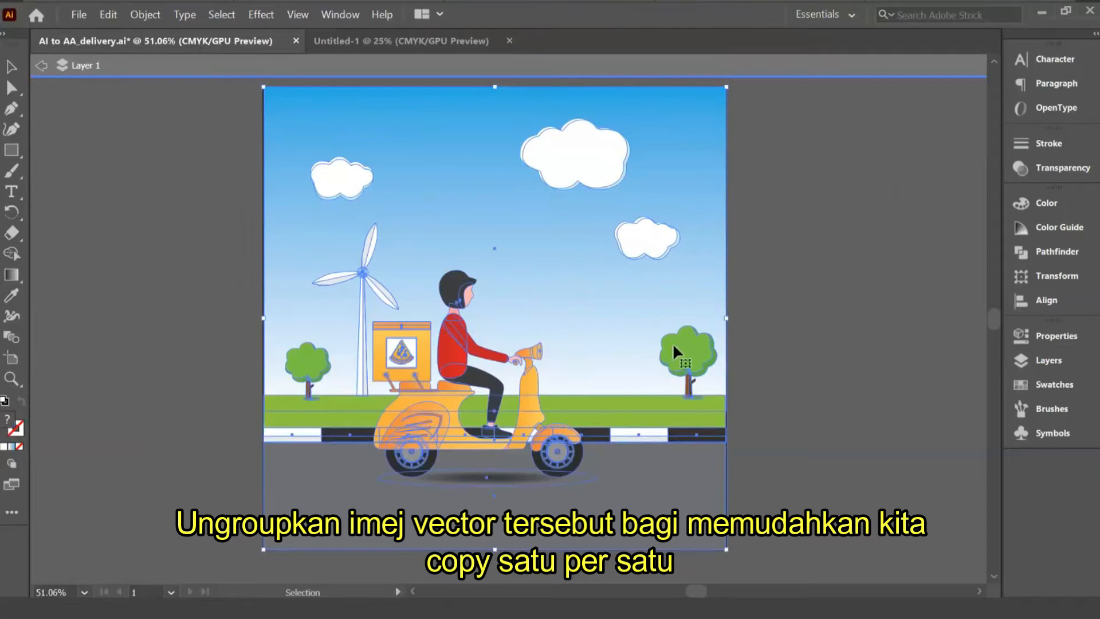
click(790, 342)
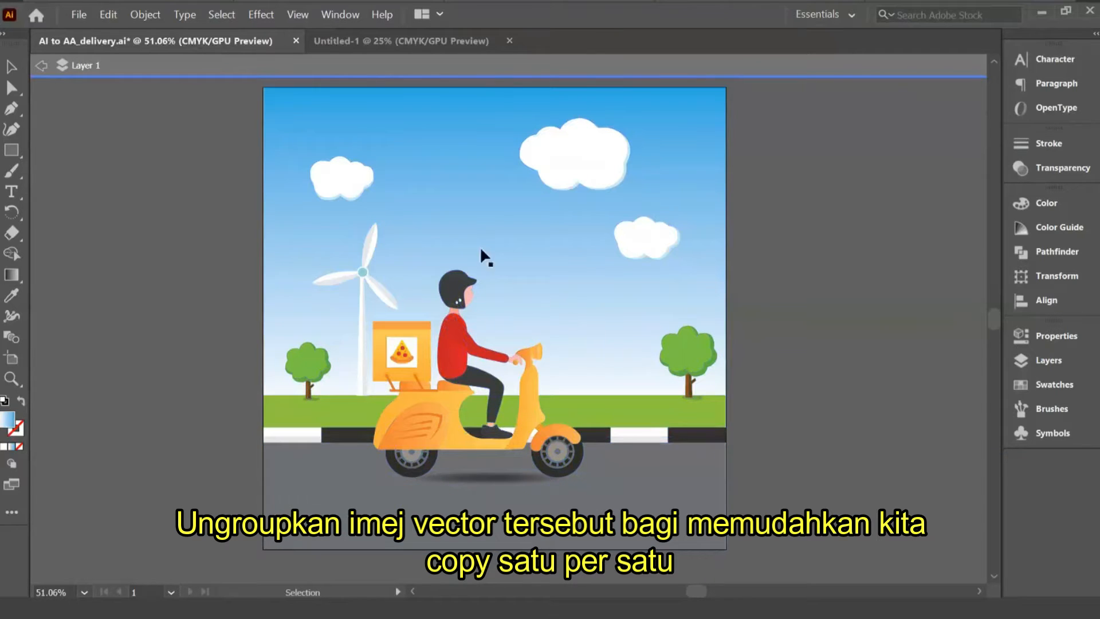
double_click(459, 197)
click(429, 173)
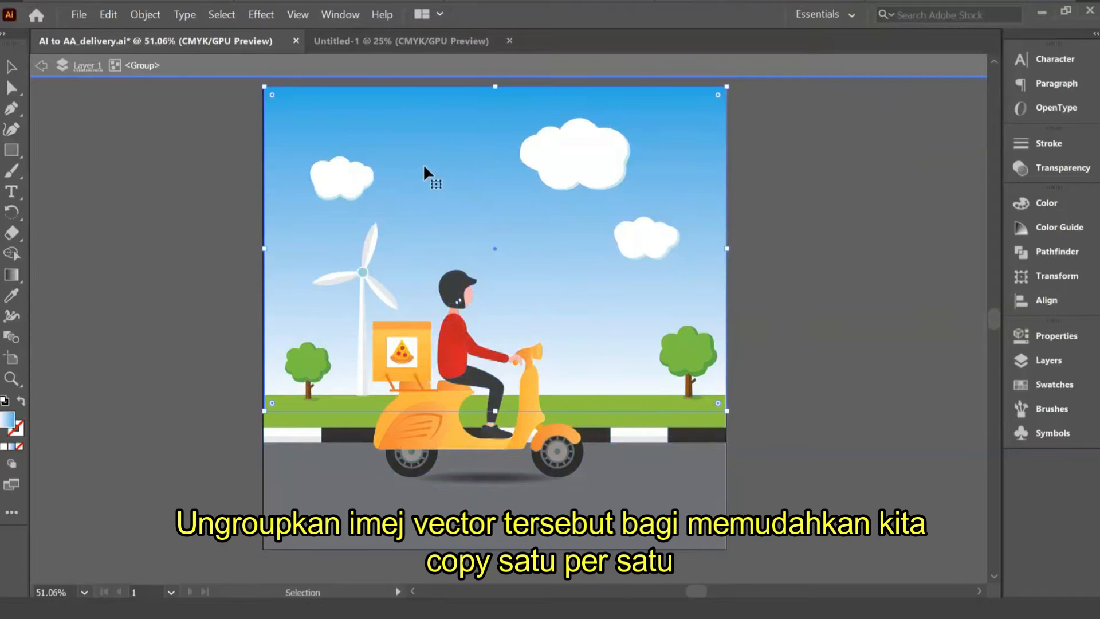
Paste the sky rectangle into the Untitled-1 document and move it to the upper-left corner of the artboard.
click(375, 51)
key(ctrl+v)
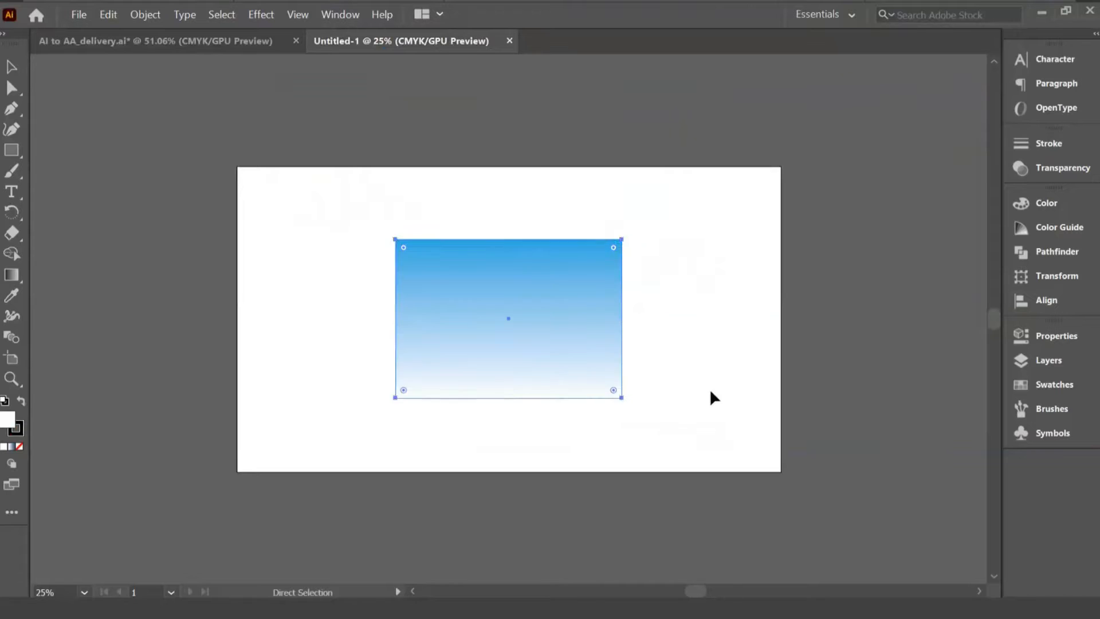
drag(556, 316, 399, 245)
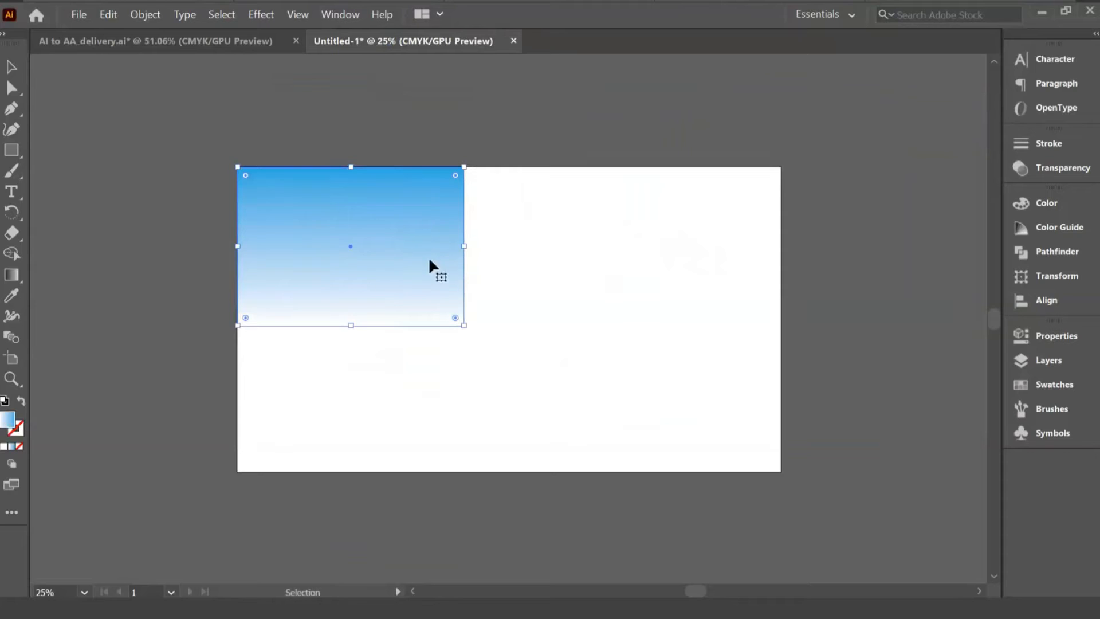
Try stretching the sky rectangle to the artboard's width and height by its edges, and undo the stretching.
drag(464, 245, 772, 248)
drag(506, 351, 512, 467)
key(ctrl+z)
click(520, 358)
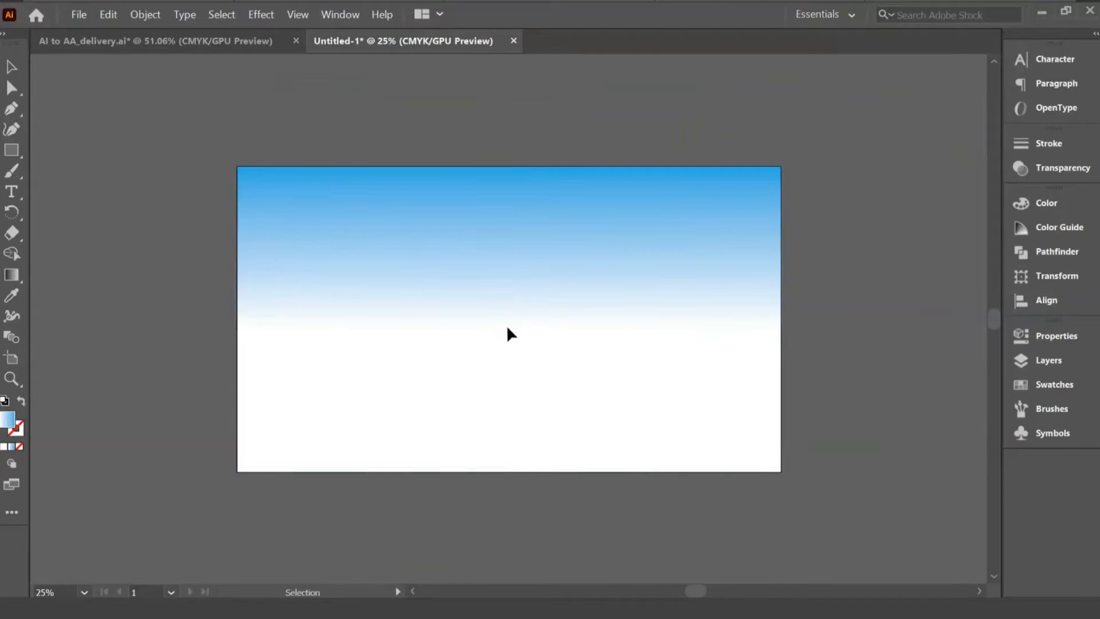
click(512, 288)
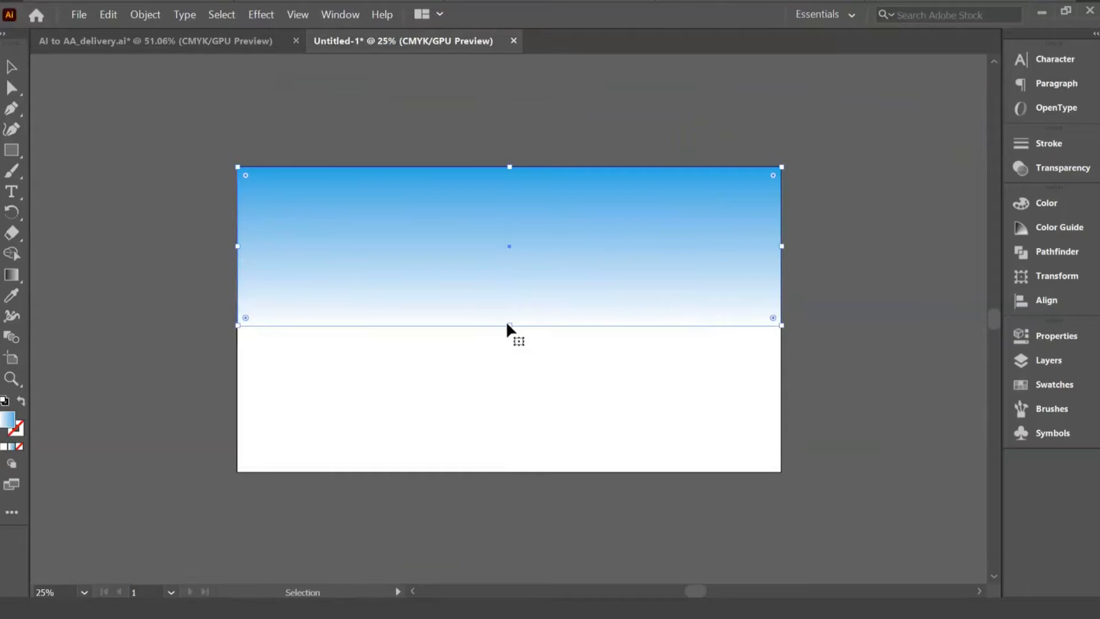
drag(509, 326, 504, 467)
key(ctrl+z)
key(ctrl+z)
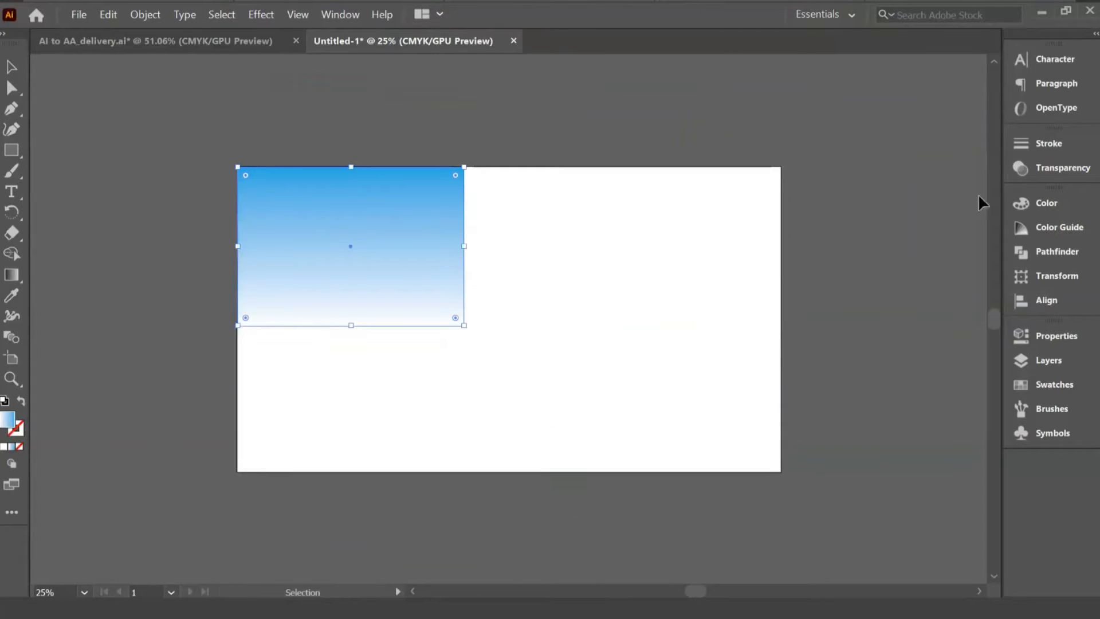
Set the sky rectangle's width to 1920 px and its height to 1080 px with proportions linked, and move it down over the artboard.
click(1046, 336)
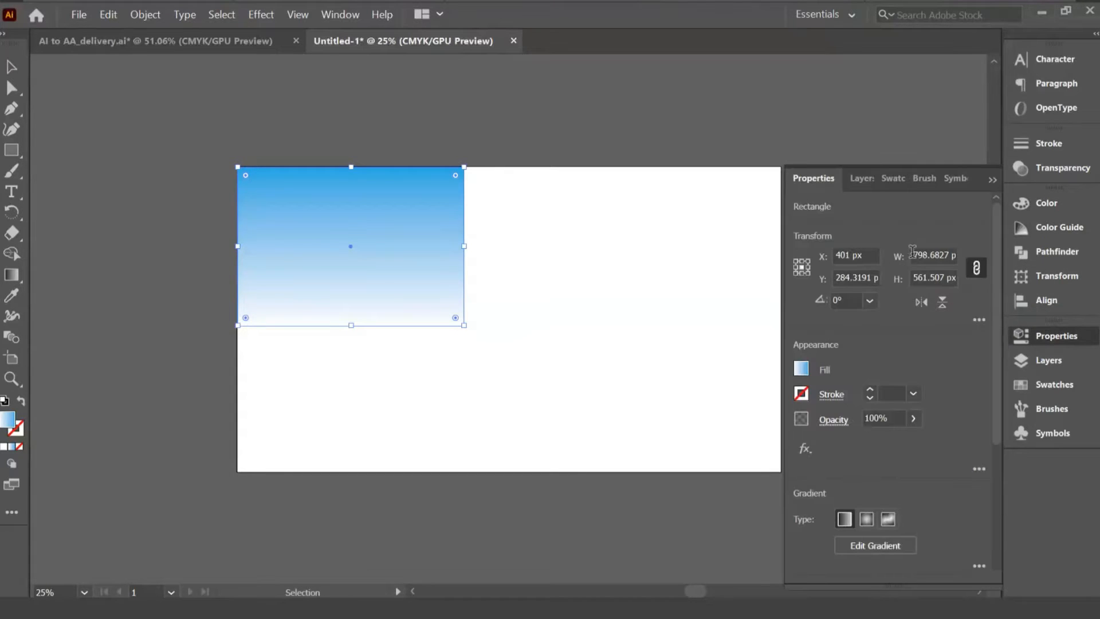
click(933, 255)
text(19)
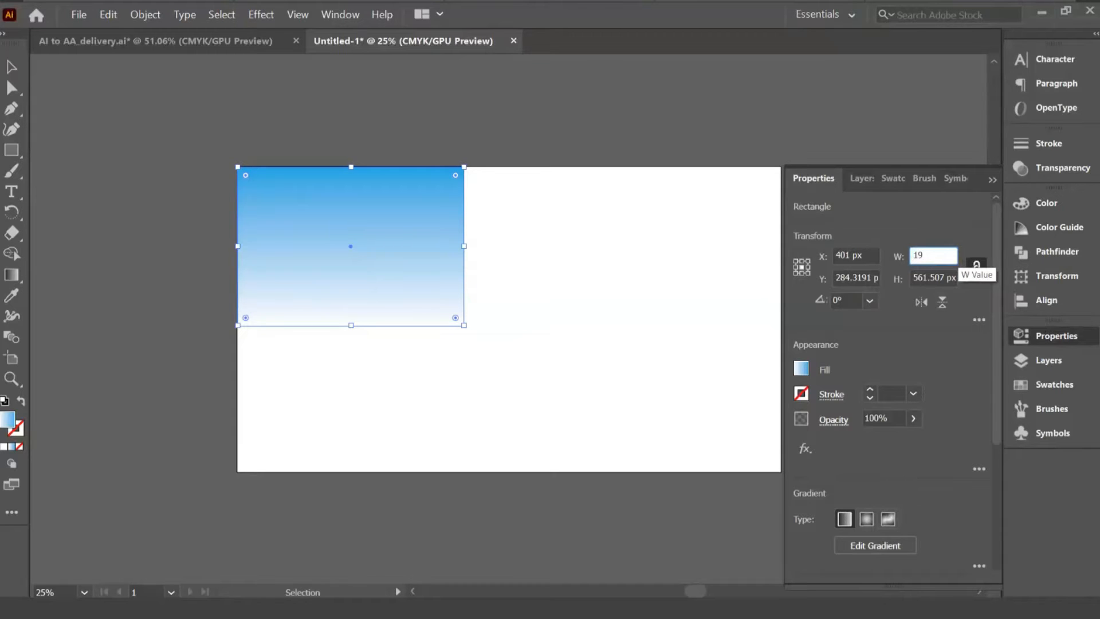
text(20)
key(Tab)
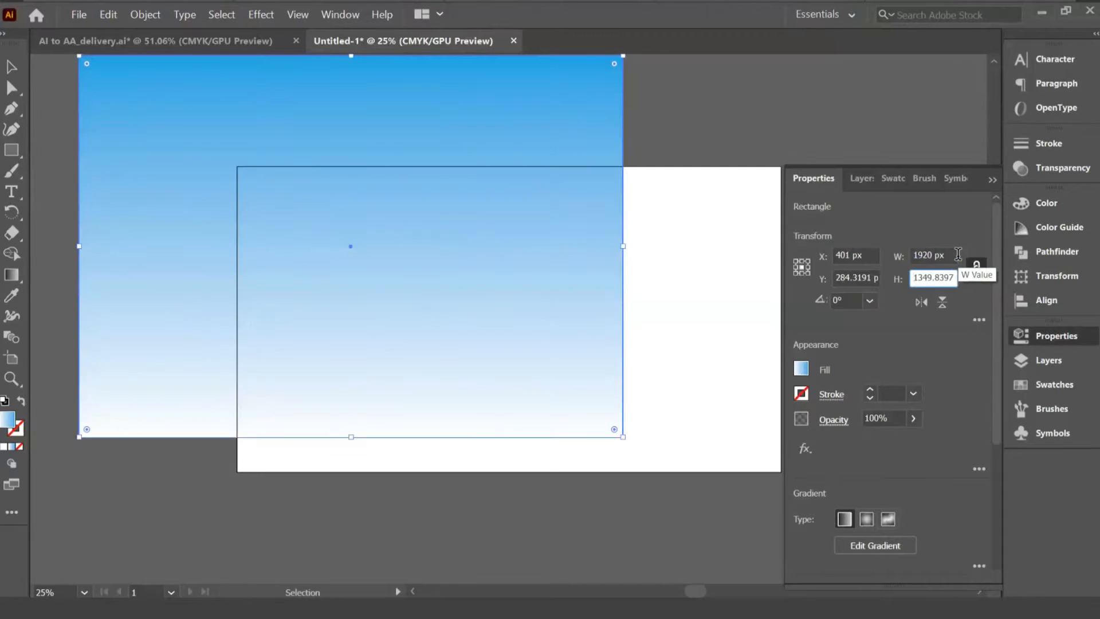
text(10)
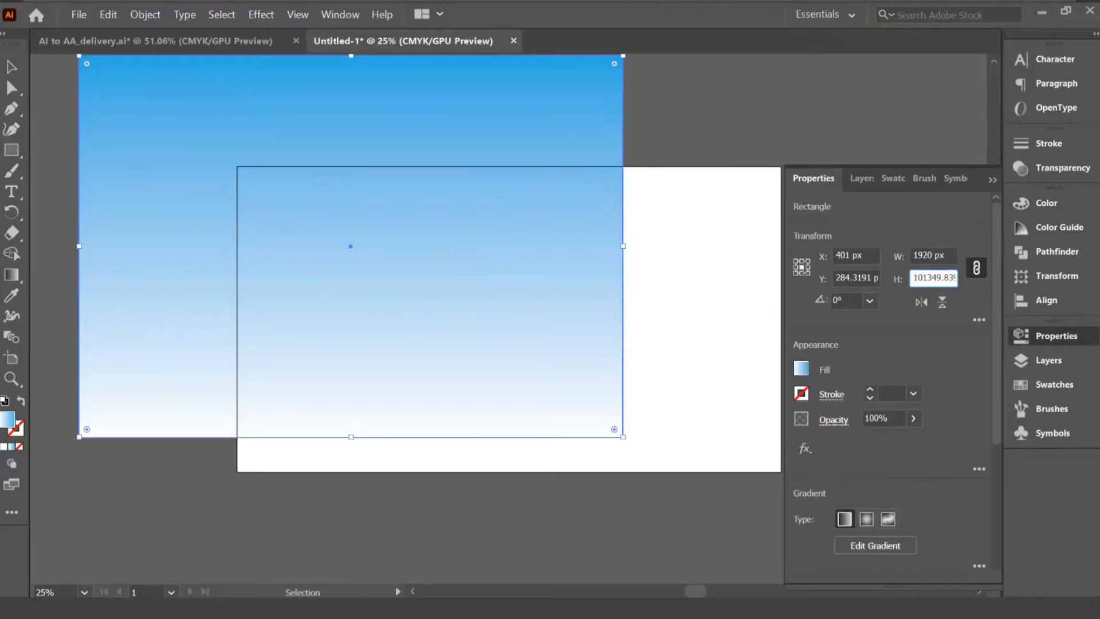
text(80)
key(ctrl+a)
text(1)
key(Return)
drag(423, 134, 520, 195)
Unlink the sky rectangle's width and height proportions and set its width to 1920 px.
click(929, 256)
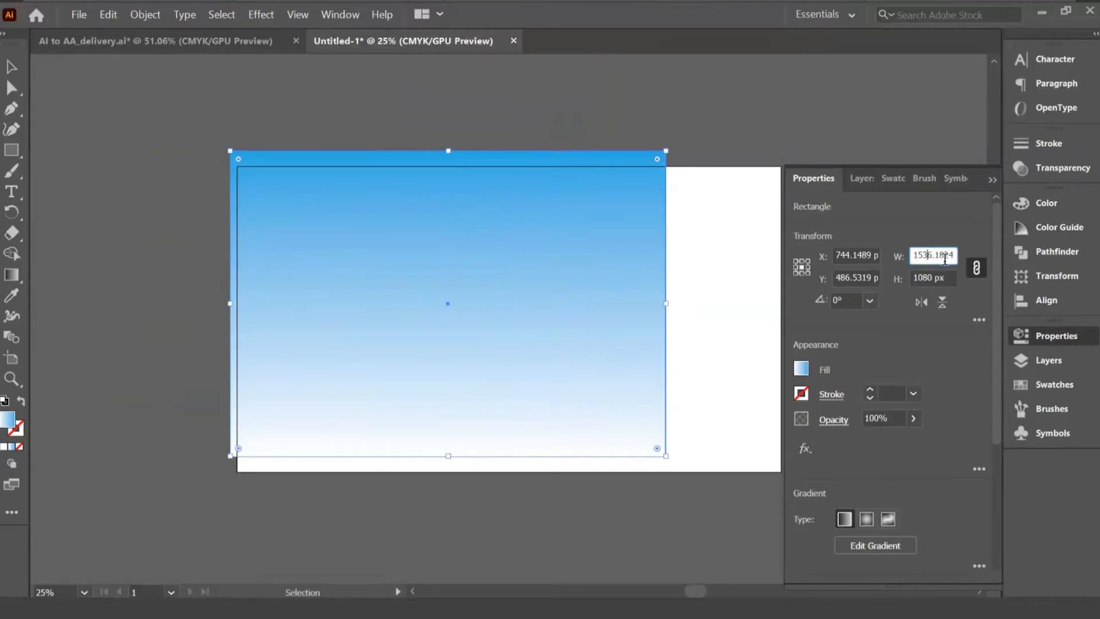
click(976, 268)
click(976, 268)
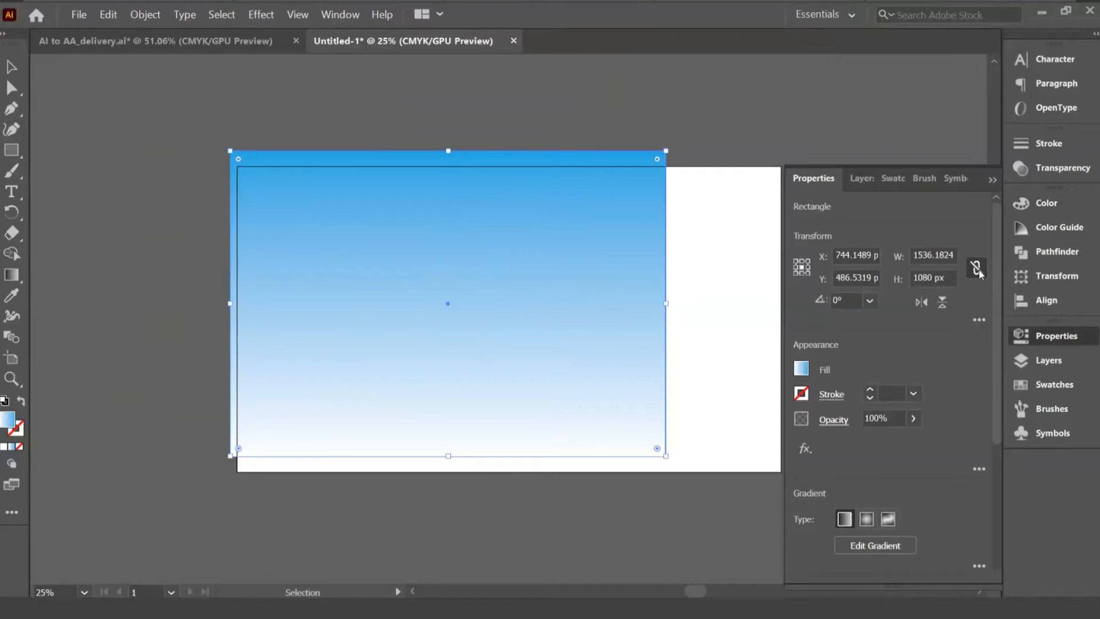
click(914, 254)
text(1198)
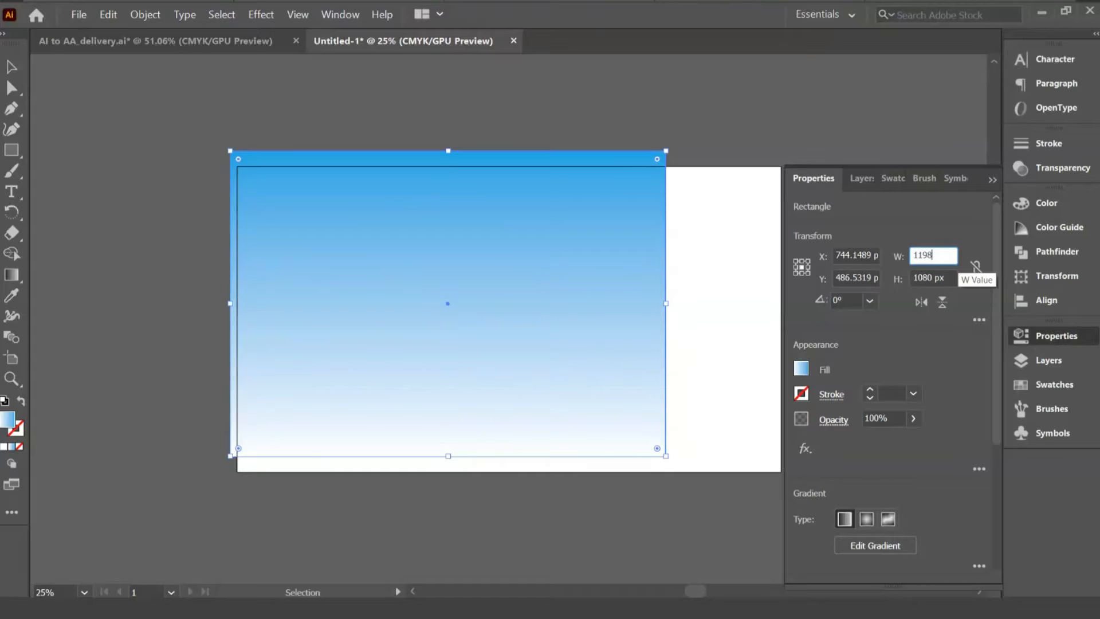
key(BackSpace)
key(BackSpace)
text(1920)
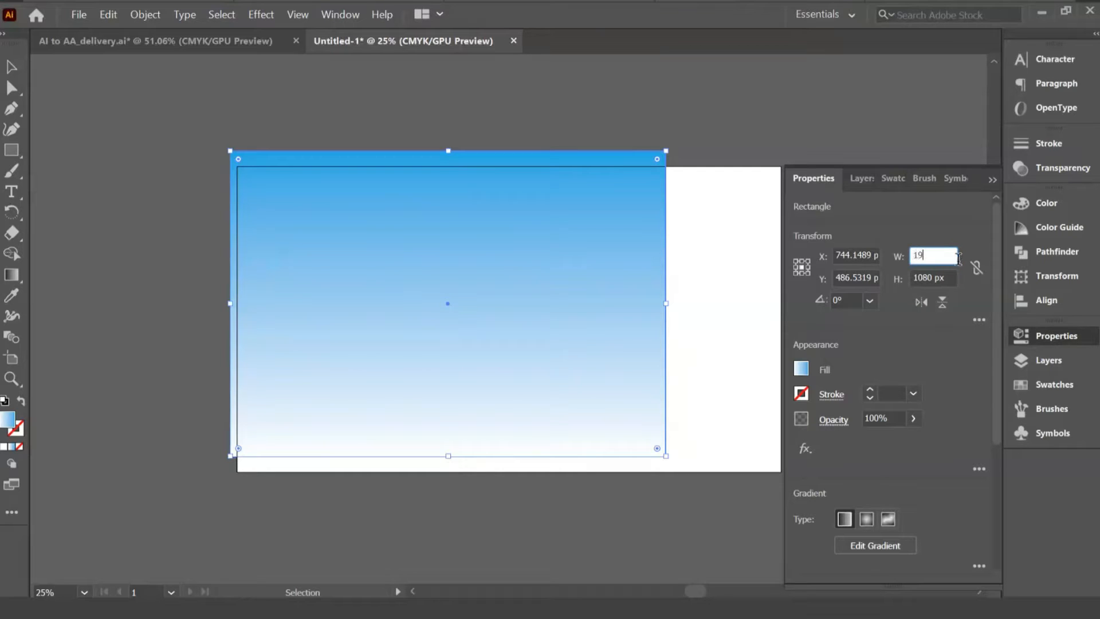
key(Return)
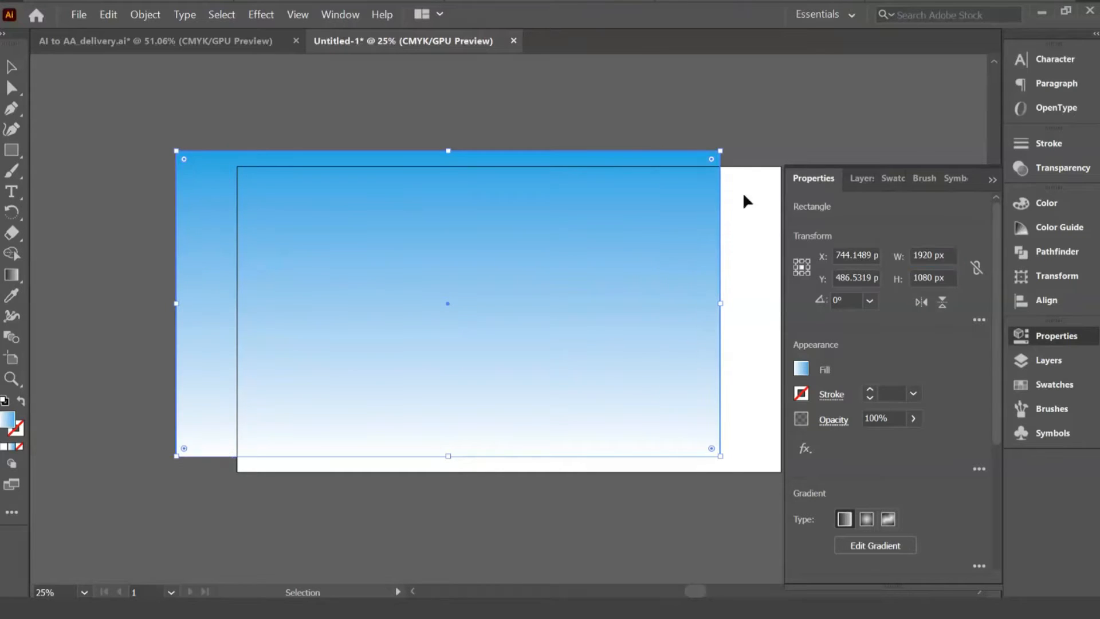
Move the sky rectangle to cover the artboard, collapse the Properties panel, and deselect the rectangle.
drag(372, 224, 405, 240)
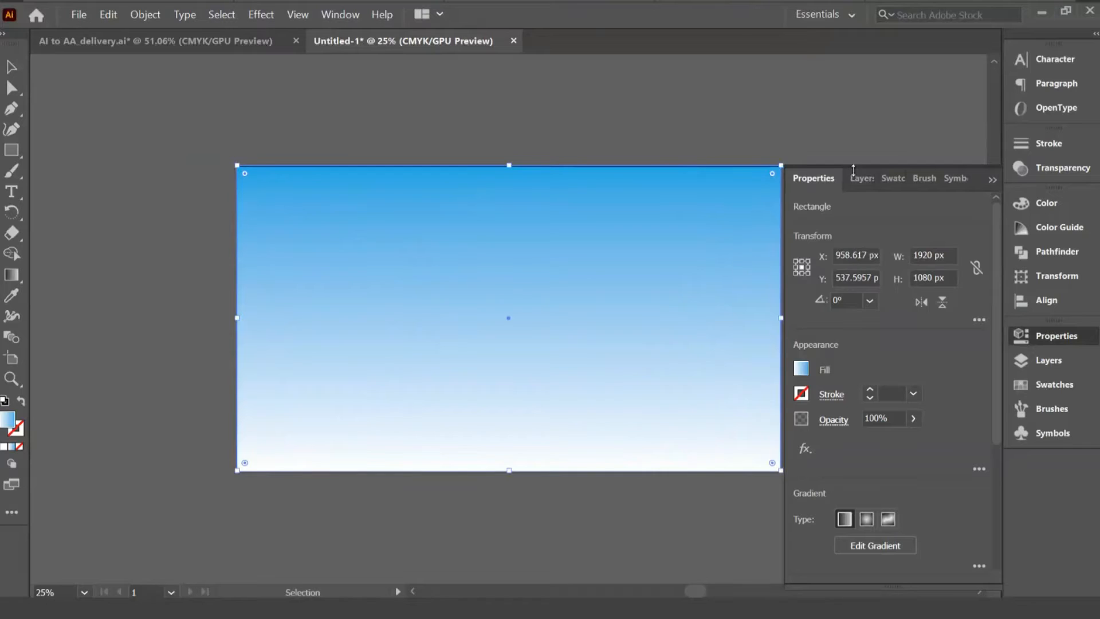
click(992, 179)
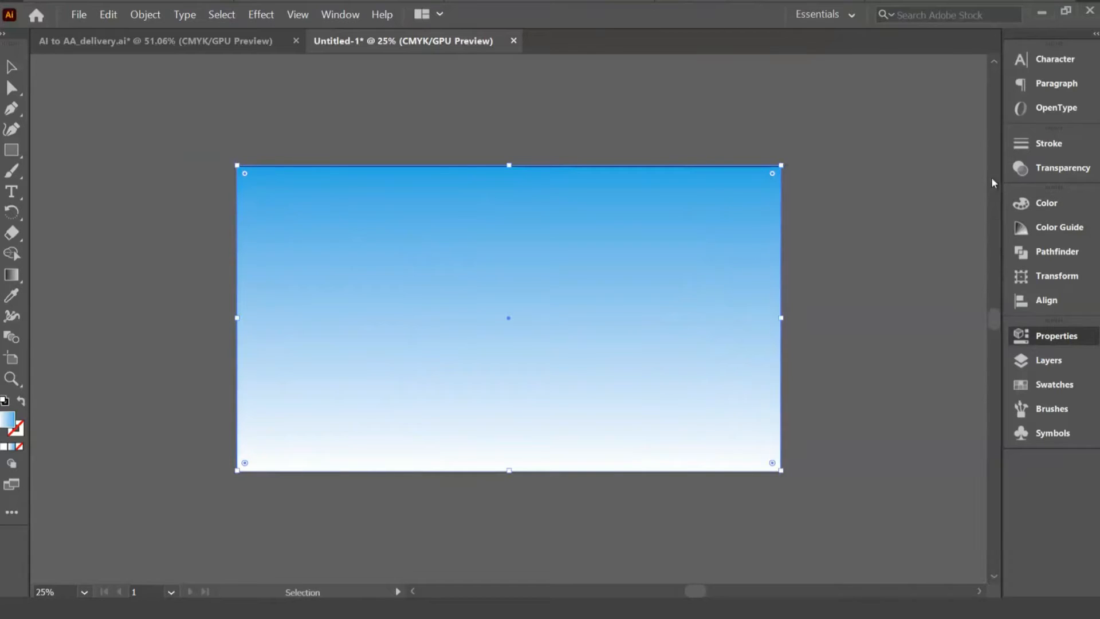
click(830, 286)
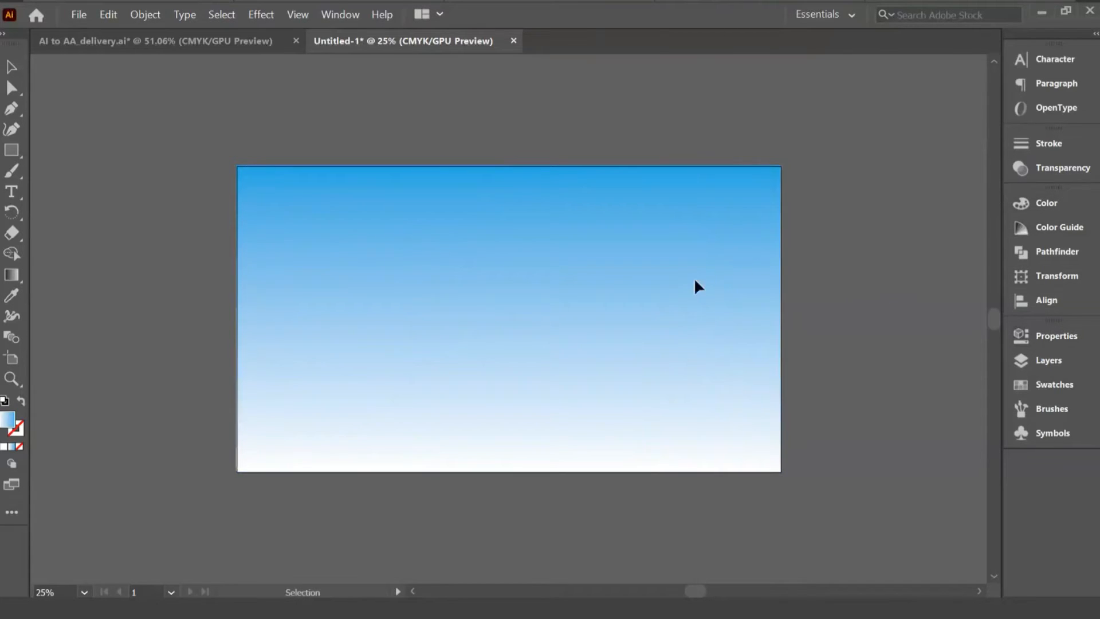
Fine-tune the sky rectangle's position and edges so that it fits the artboard boundaries, and deselect it.
click(387, 265)
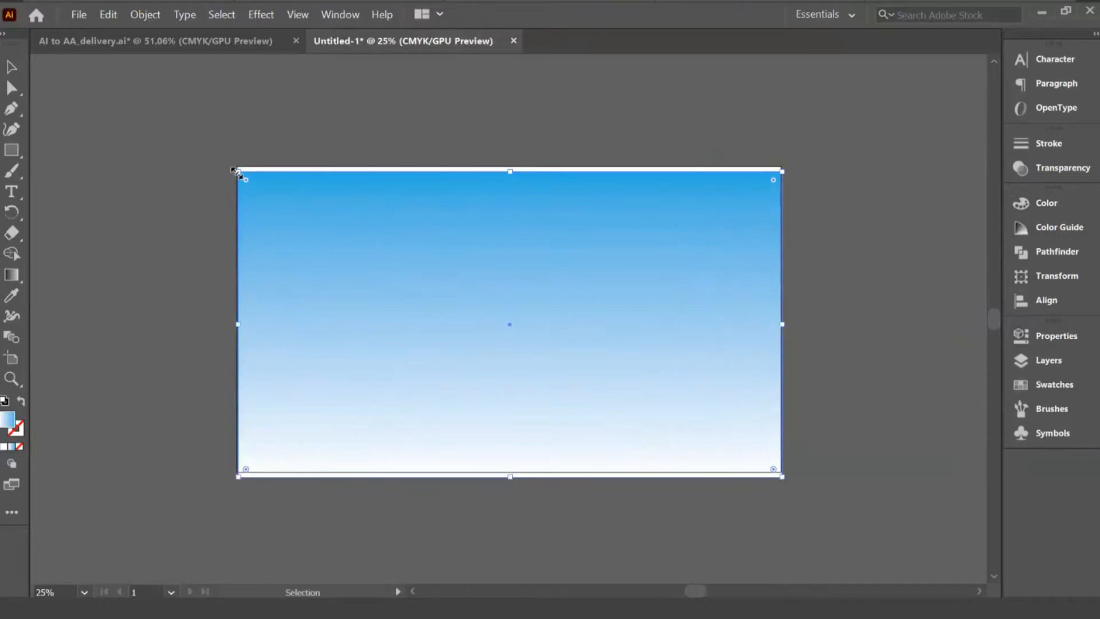
drag(236, 170, 288, 163)
drag(522, 162, 630, 171)
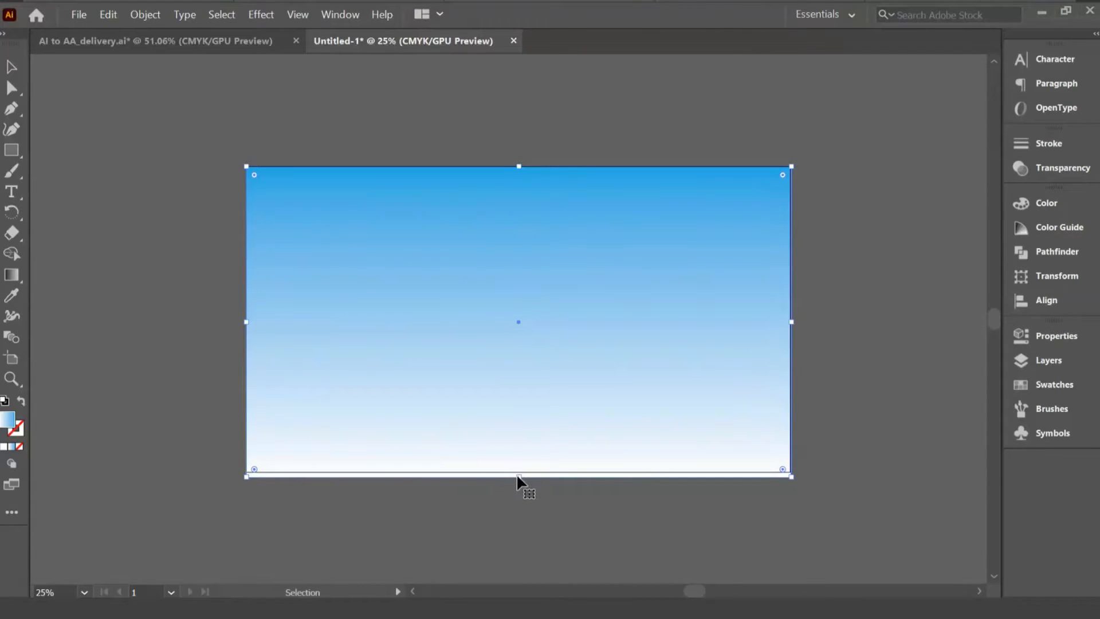
drag(519, 475, 519, 472)
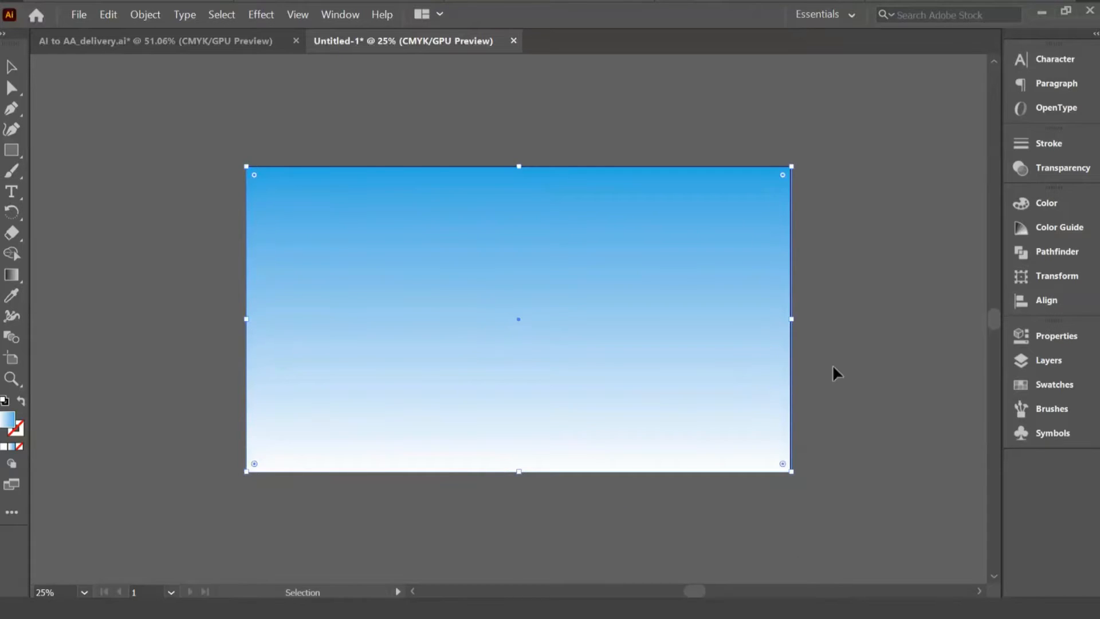
click(850, 354)
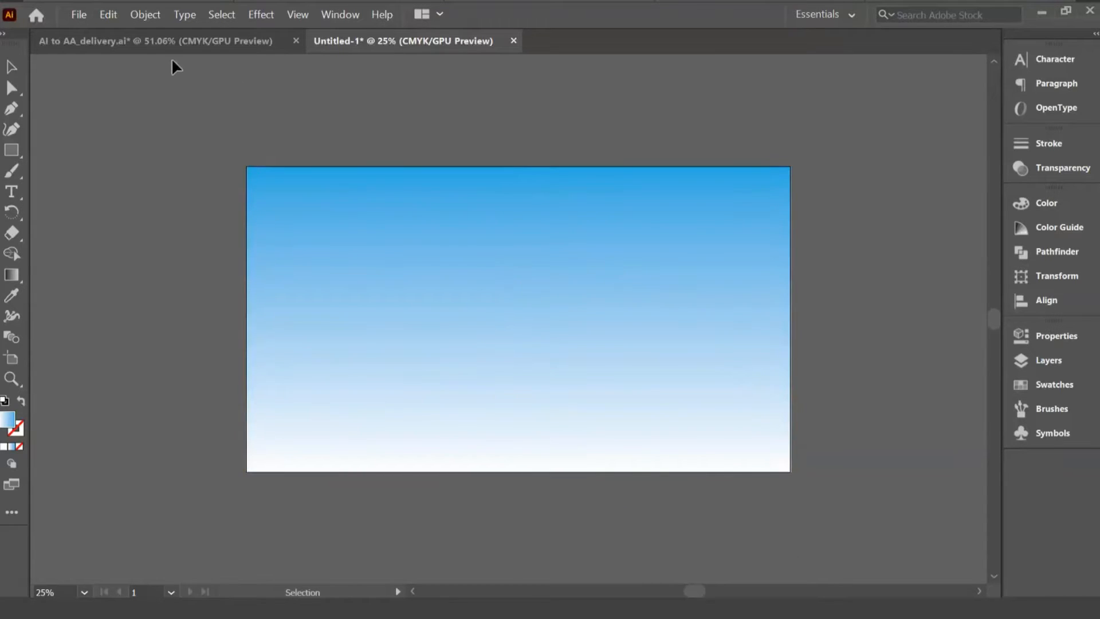
Switch to the AI to AA_delivery document and select the grass strip, the black-and-white curb and the road together.
click(137, 41)
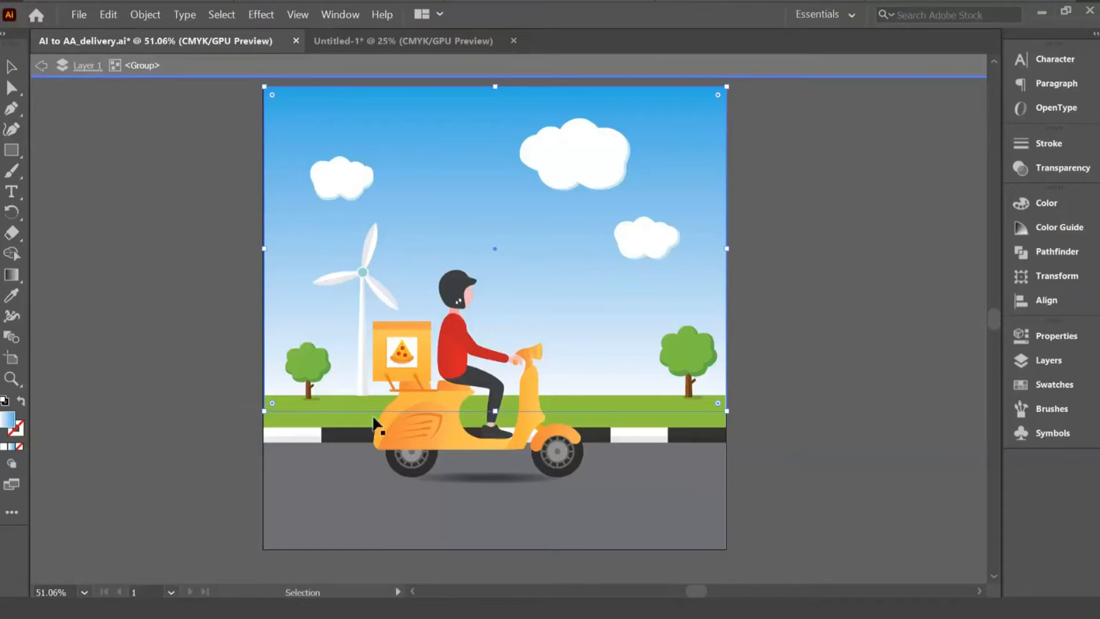
click(327, 422)
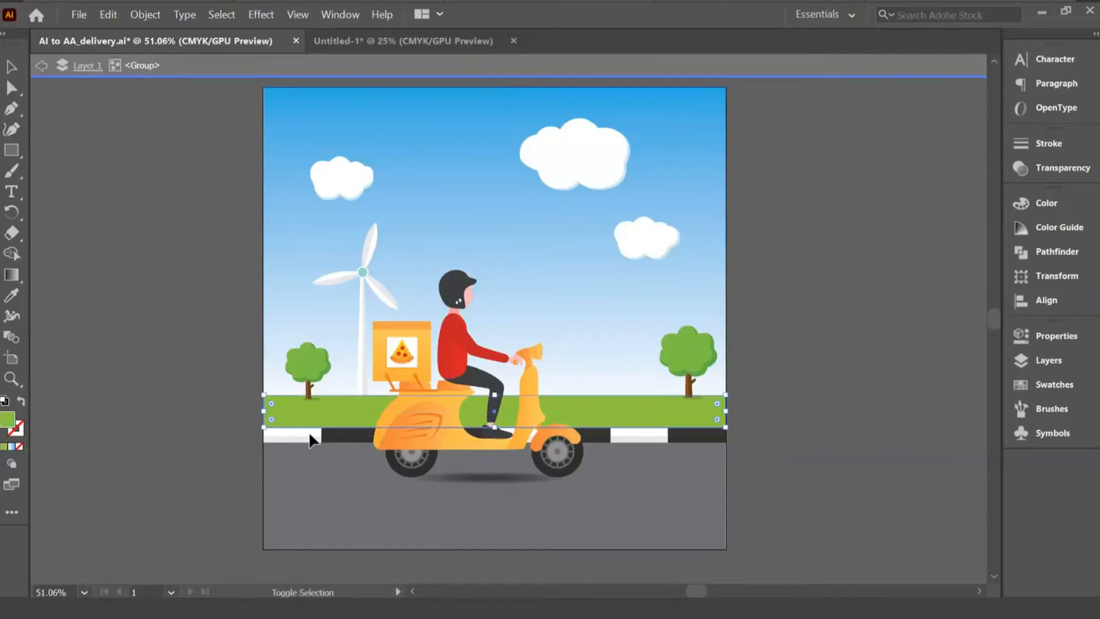
shift+click(309, 436)
shift+click(312, 469)
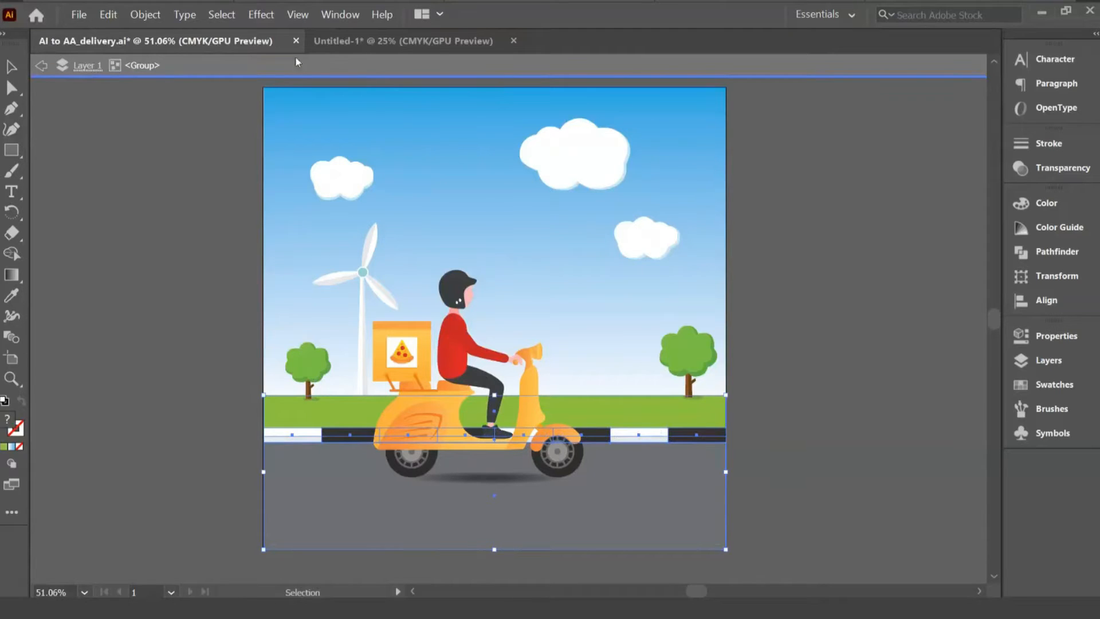
Paste the grass, curb and road into the Untitled-1 document and place them in the artboard's lower-left corner.
click(347, 45)
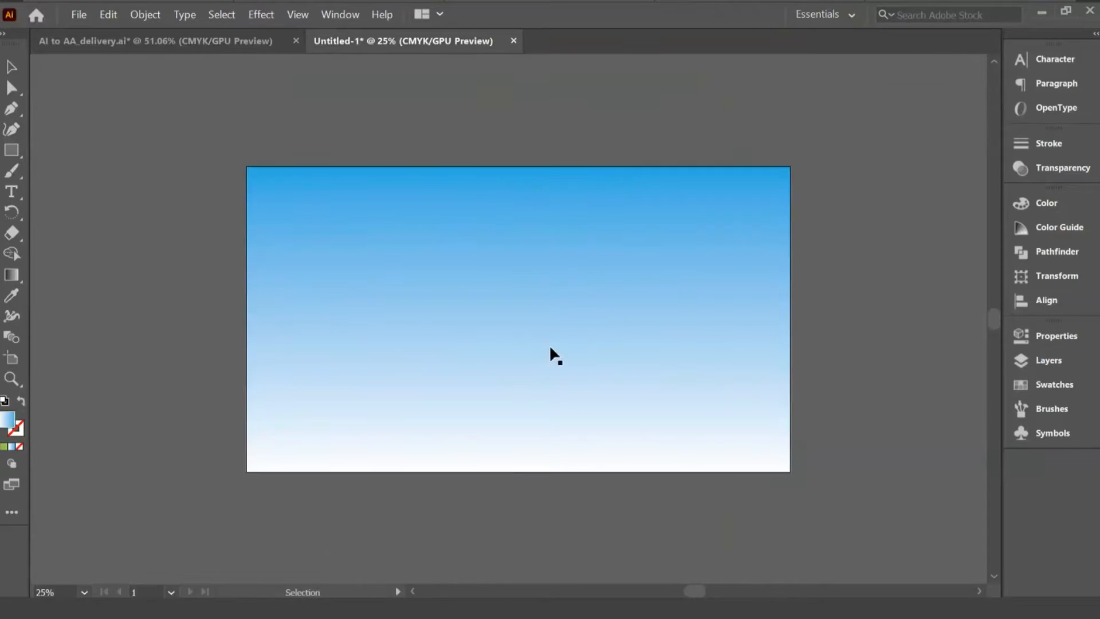
key(ctrl+v)
drag(579, 342, 431, 453)
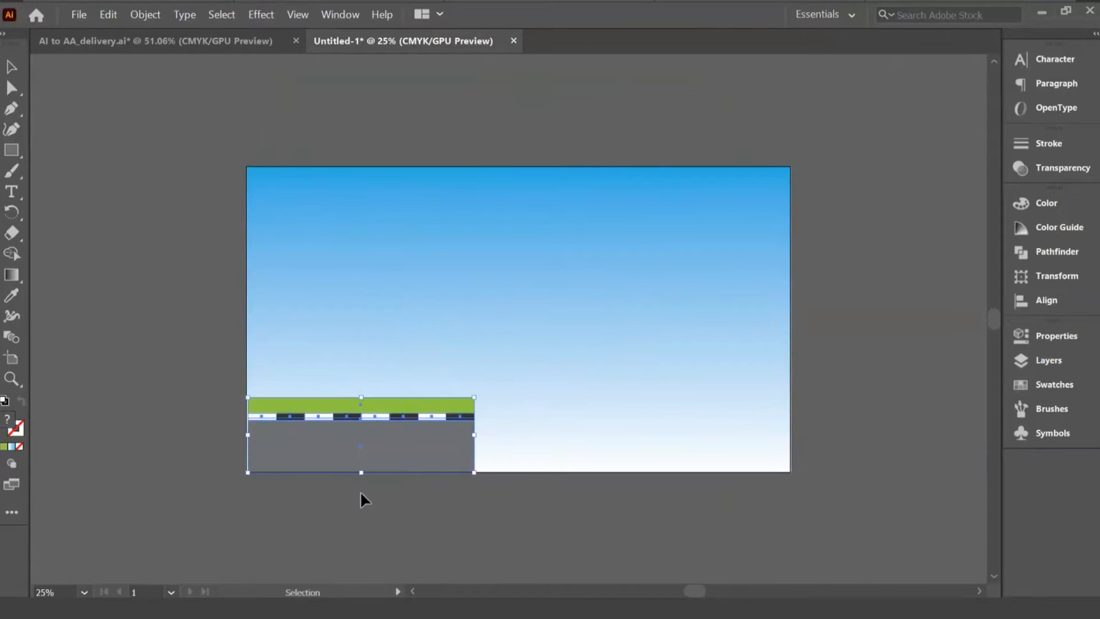
click(360, 491)
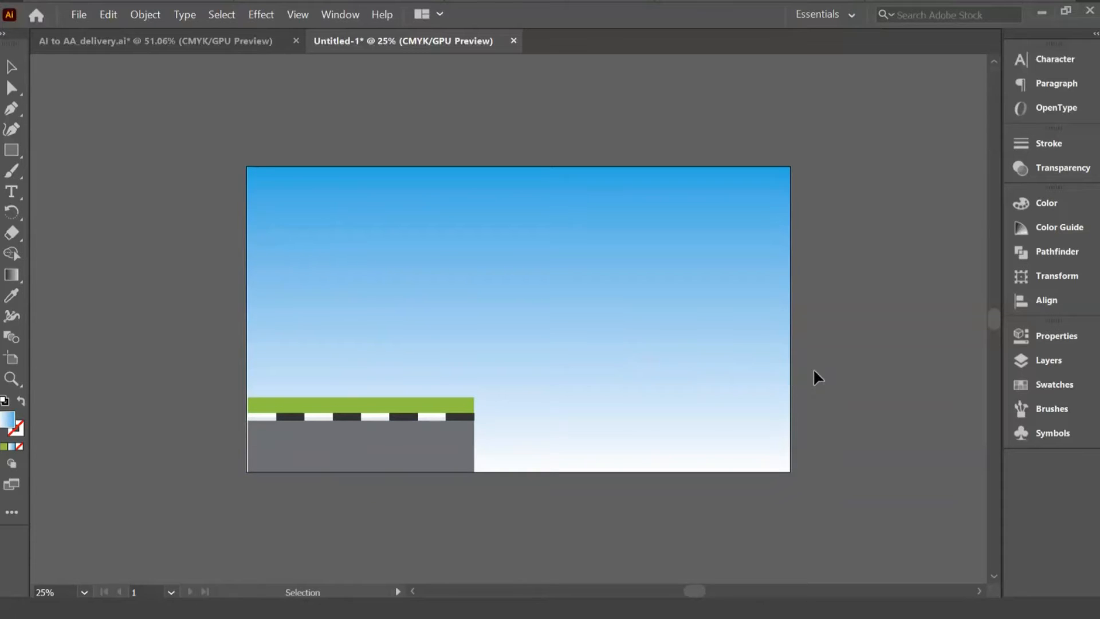
click(230, 41)
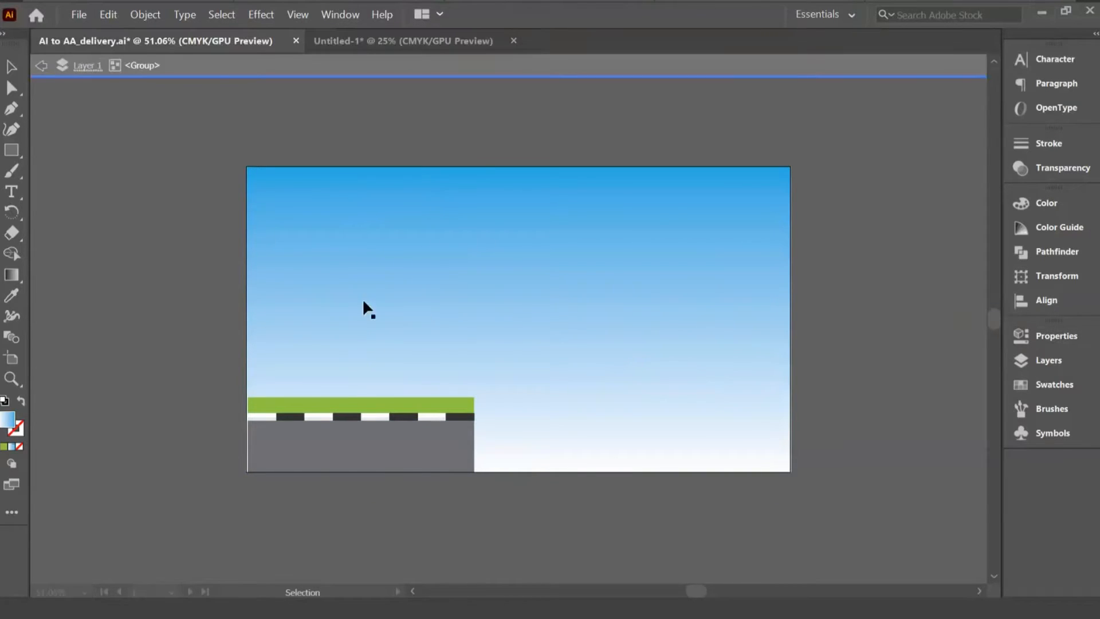
click(345, 38)
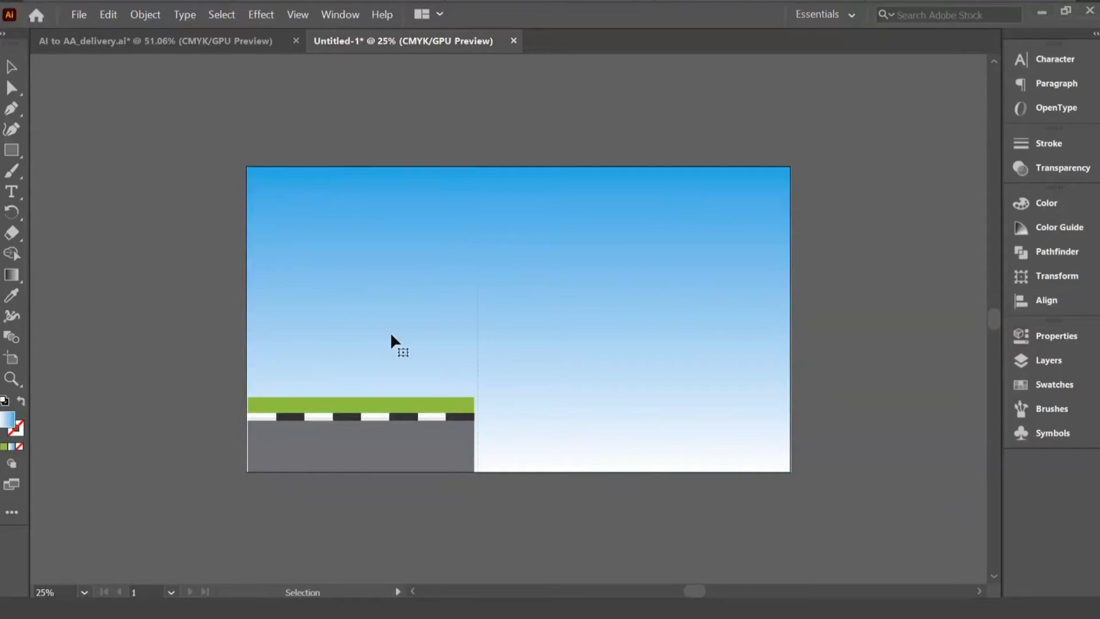
Select all artwork, try horizontal center and right alignment, left-align the sky and ground pieces, and move them back over the artboard.
key(ctrl+a)
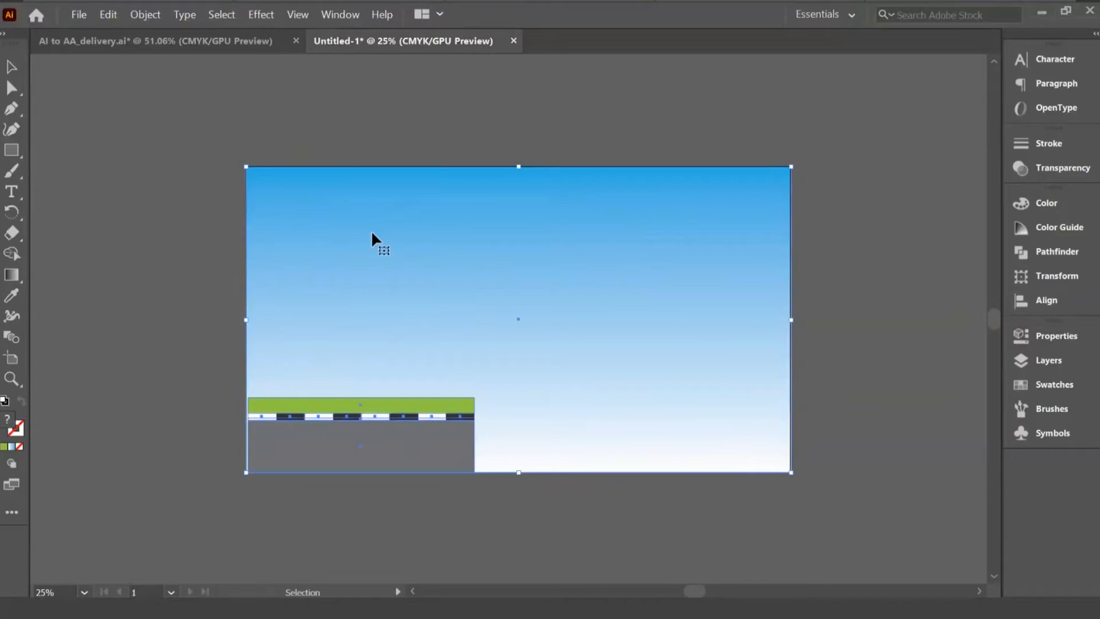
click(1046, 300)
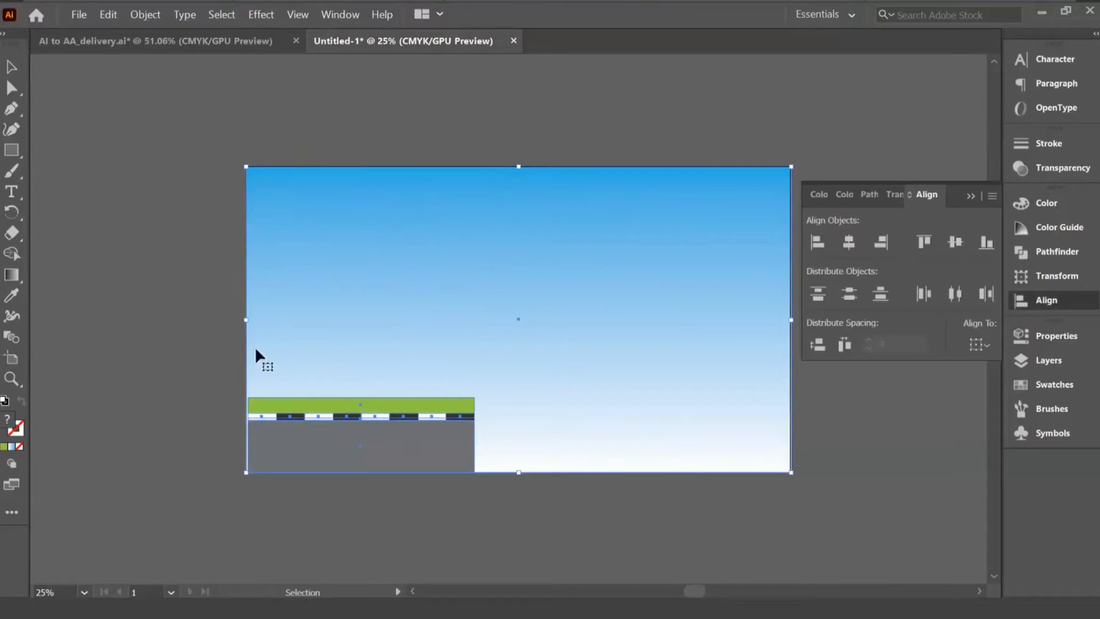
click(249, 552)
key(ctrl+a)
click(818, 243)
click(849, 243)
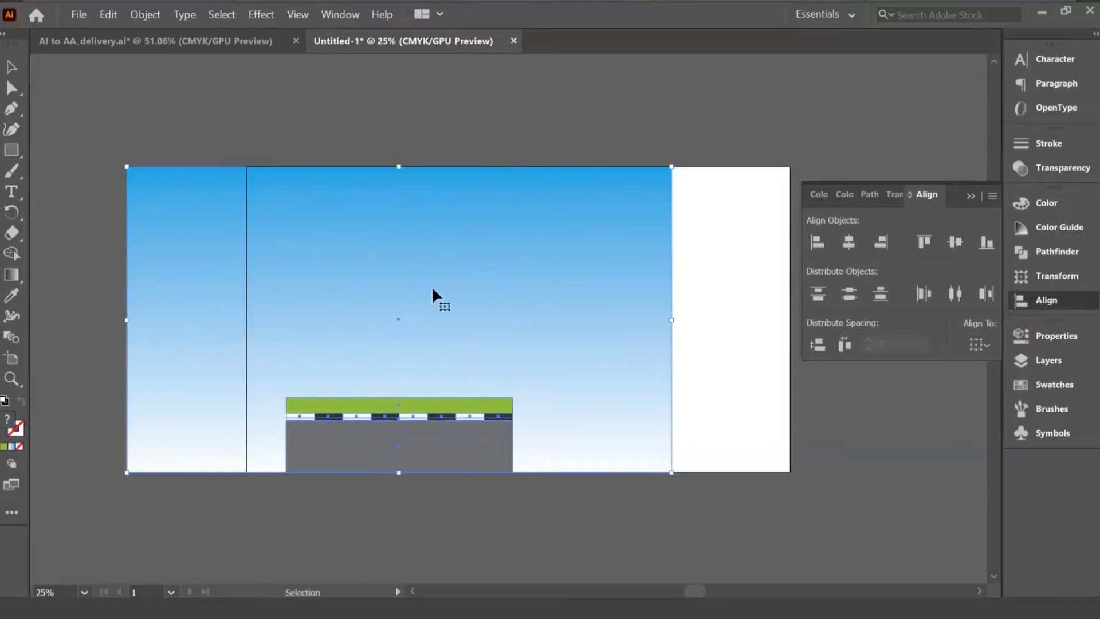
click(817, 241)
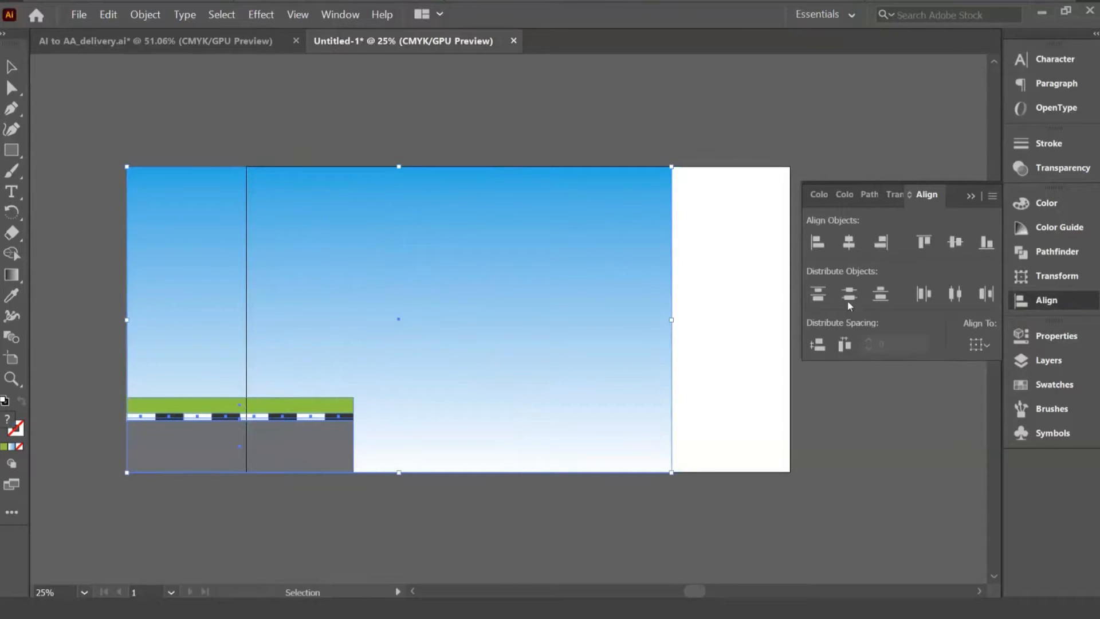
click(880, 242)
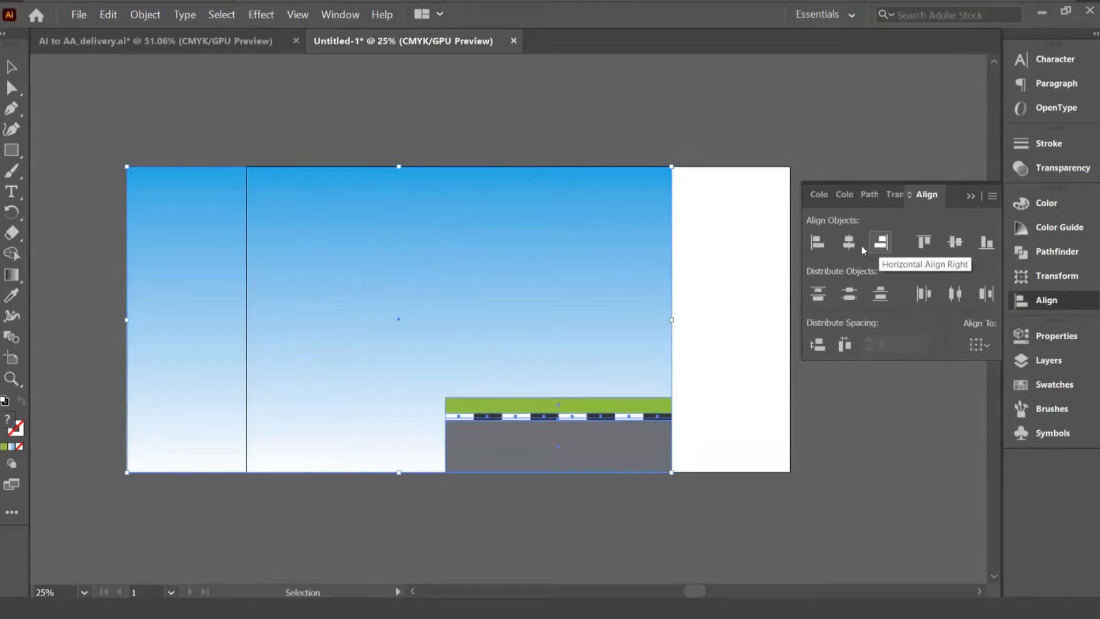
click(818, 242)
drag(307, 317, 438, 310)
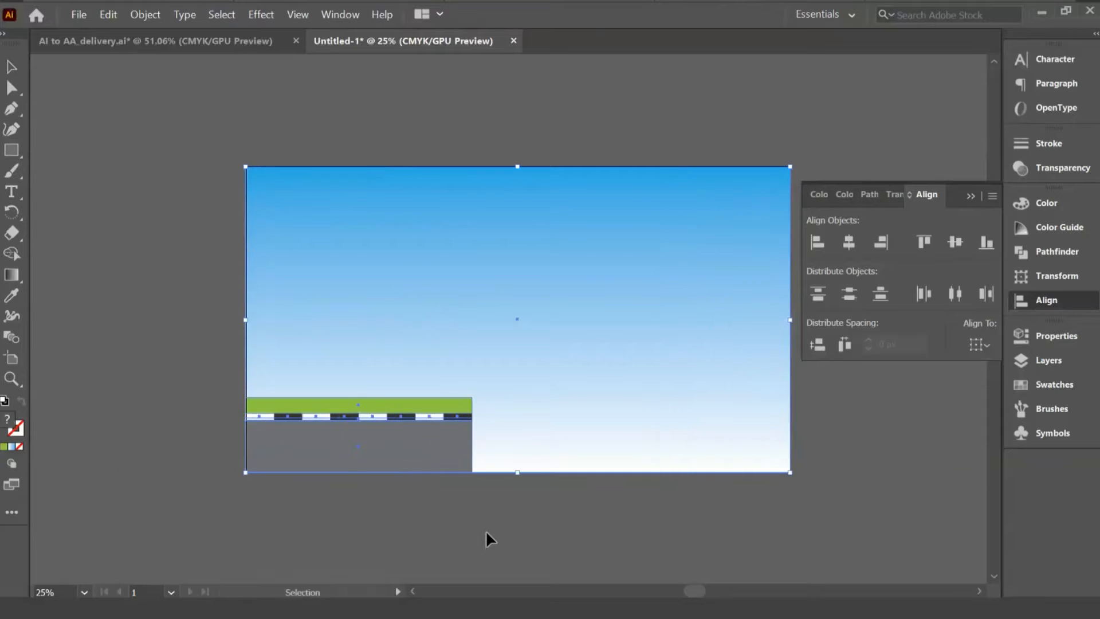
Stretch the grey road rectangle's right side to the artboard's right edge and deselect it.
click(488, 533)
key(ctrl+=)
key(ctrl+=)
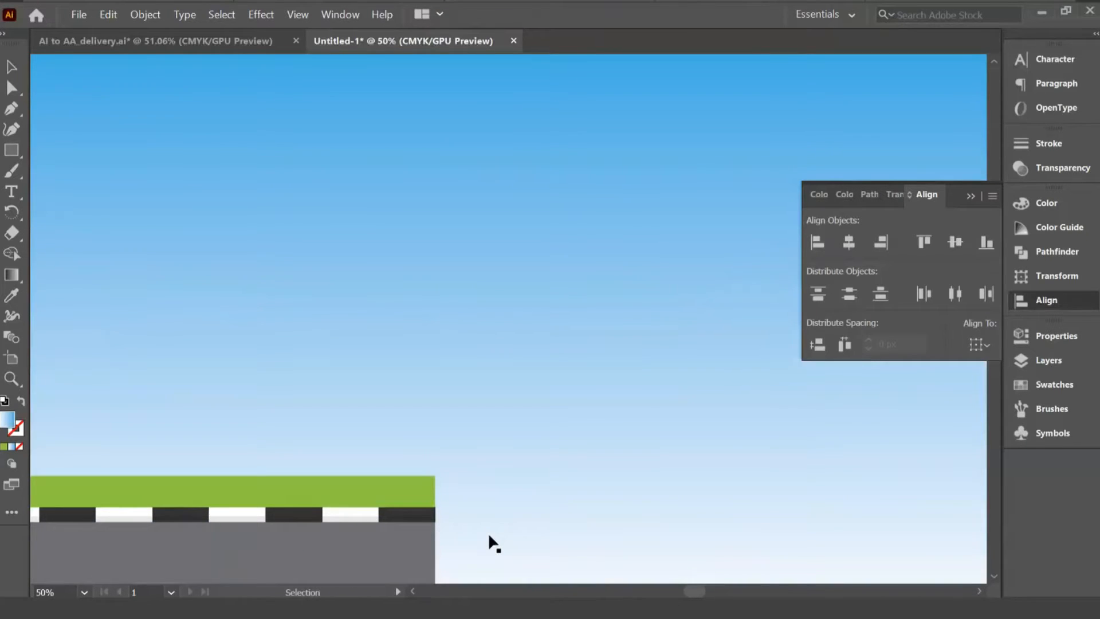
drag(374, 343, 669, 435)
drag(523, 383, 471, 154)
drag(591, 494, 317, 402)
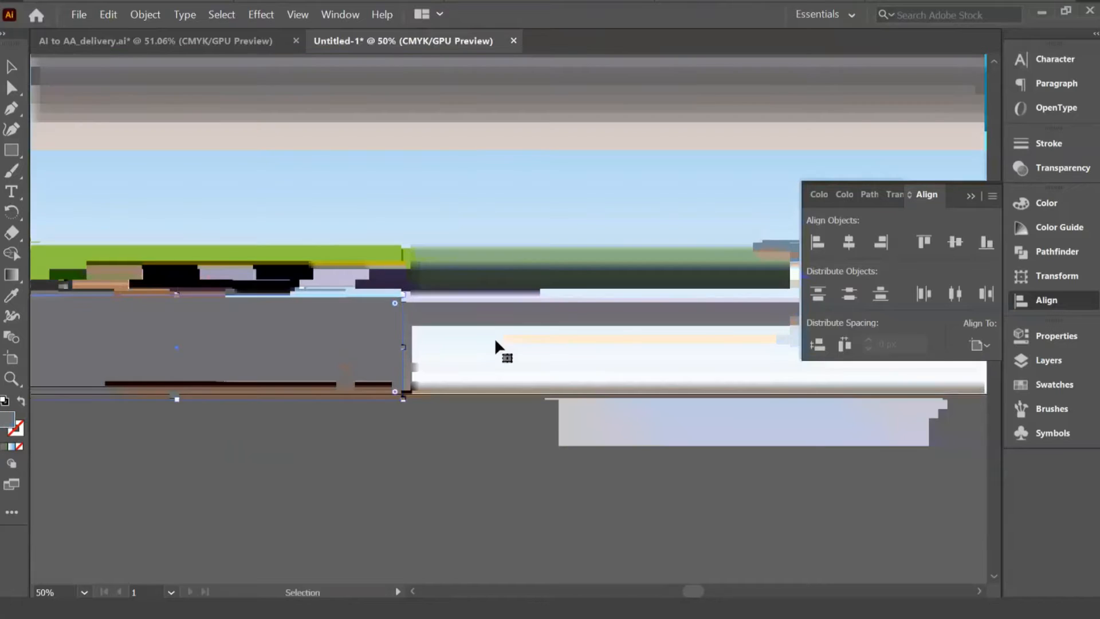
key(a)
key(ctrl+minus)
key(ctrl+minus)
click(512, 344)
drag(640, 349, 614, 328)
key(v)
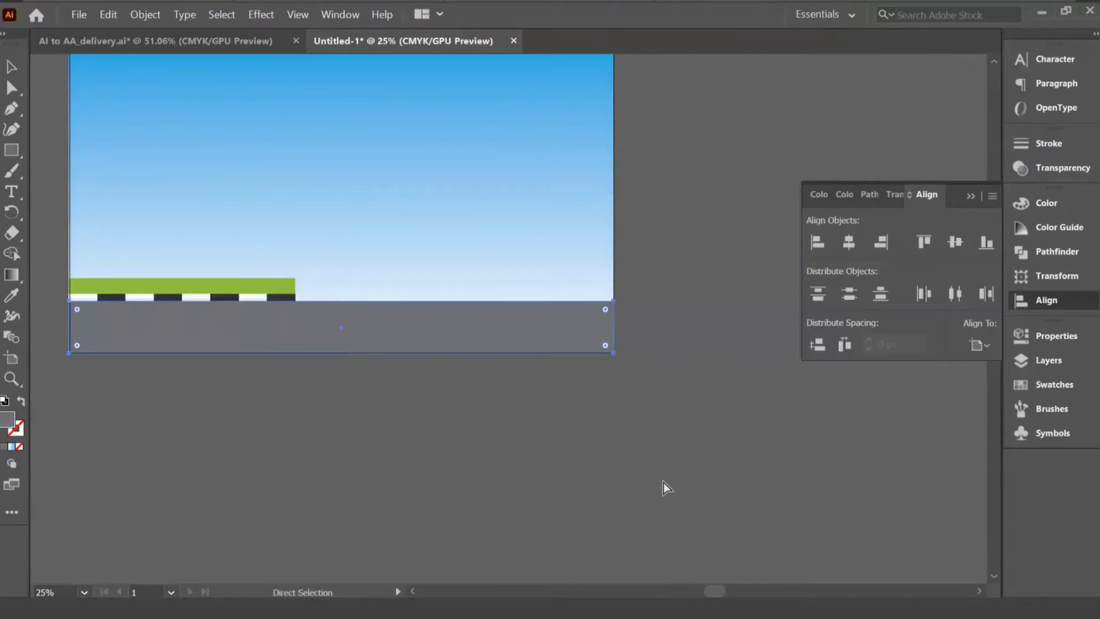
key(ctrl+minus)
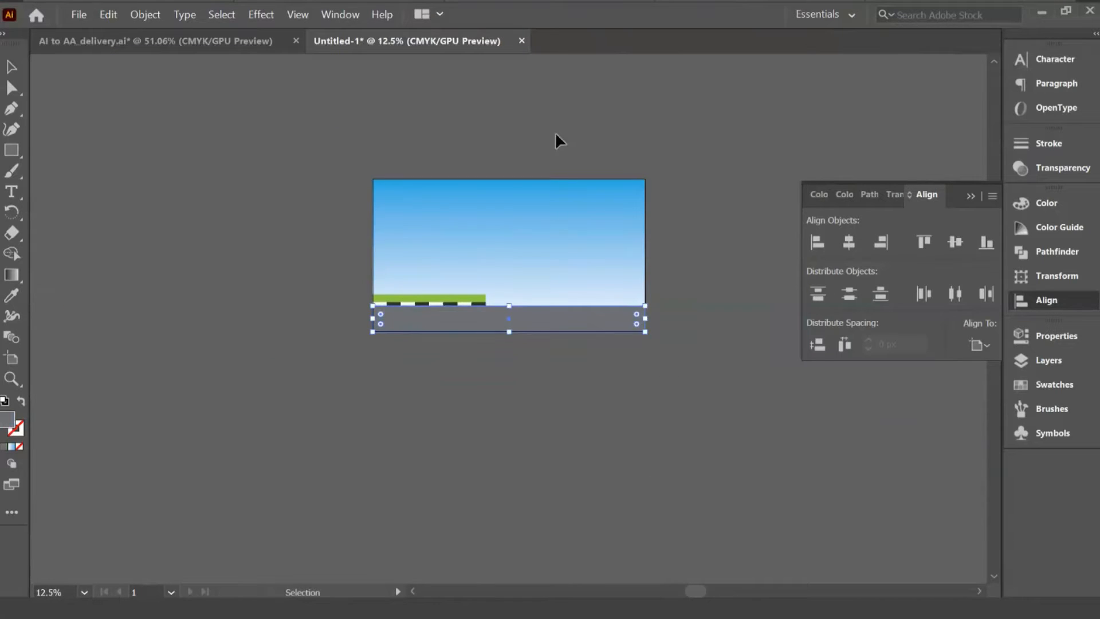
key(ctrl+a)
click(701, 415)
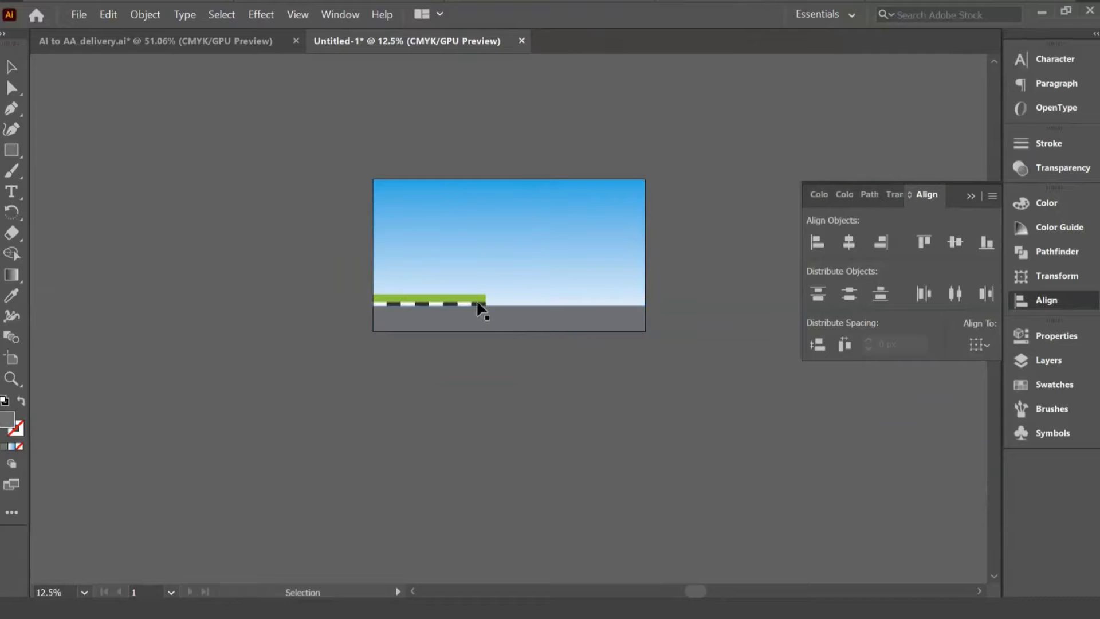
Stretch the green grass strip's right side to the artboard's right edge, in line with the road.
click(482, 303)
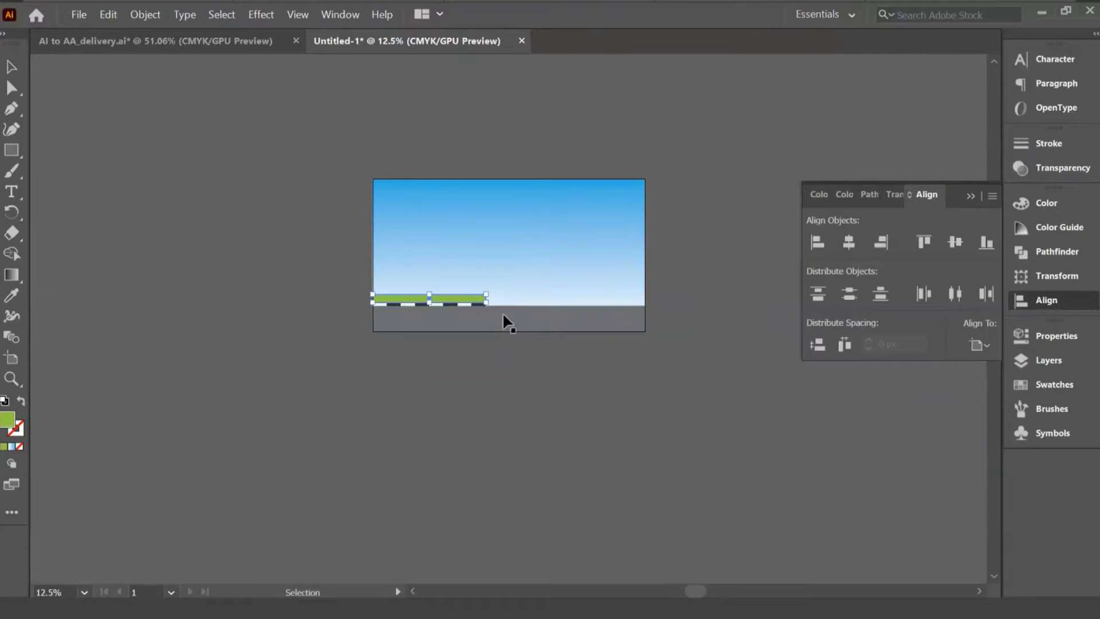
key(a)
key(v)
key(a)
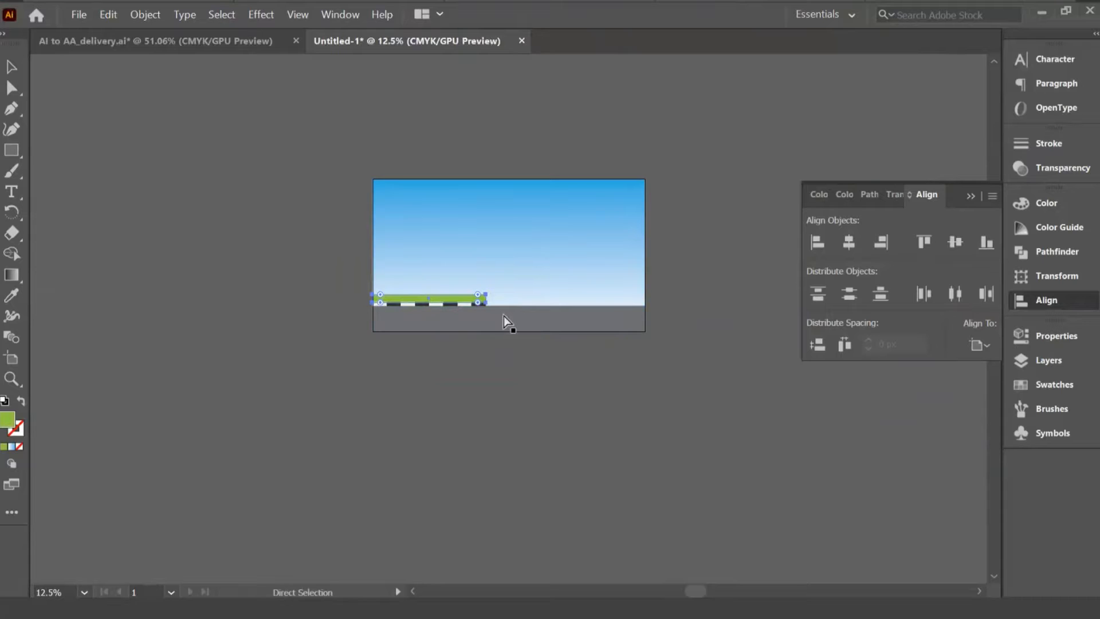
key(ctrl+equal)
key(ctrl+equal)
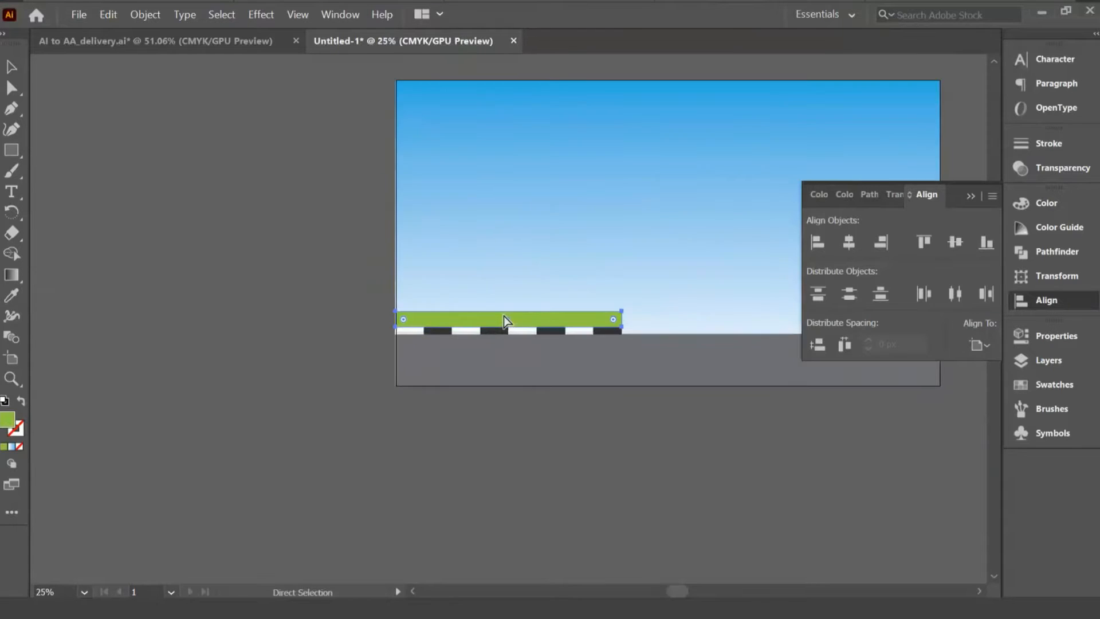
key(ctrl+minus)
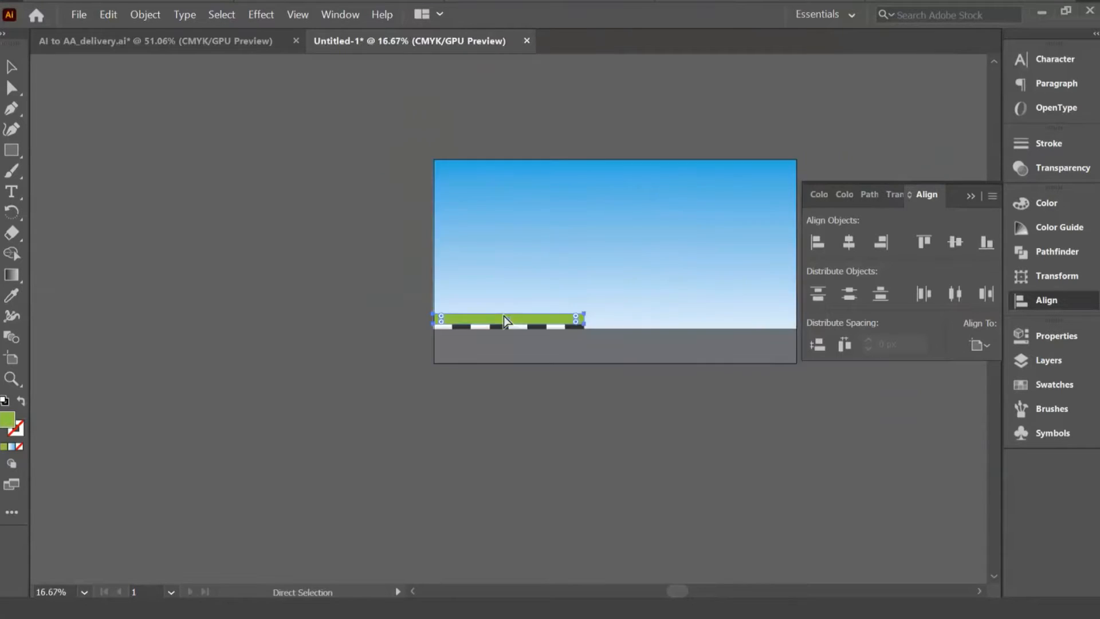
key(ctrl+minus)
key(ctrl+equal)
key(ctrl+equal)
key(ctrl+equal)
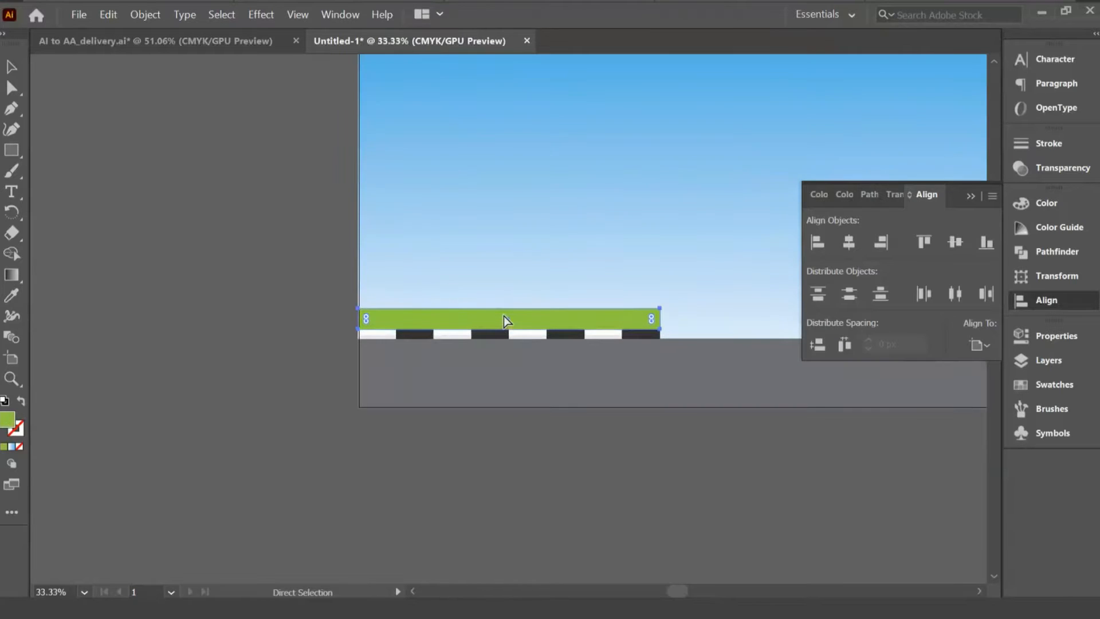
key(v)
key(space)
drag(665, 328, 670, 260)
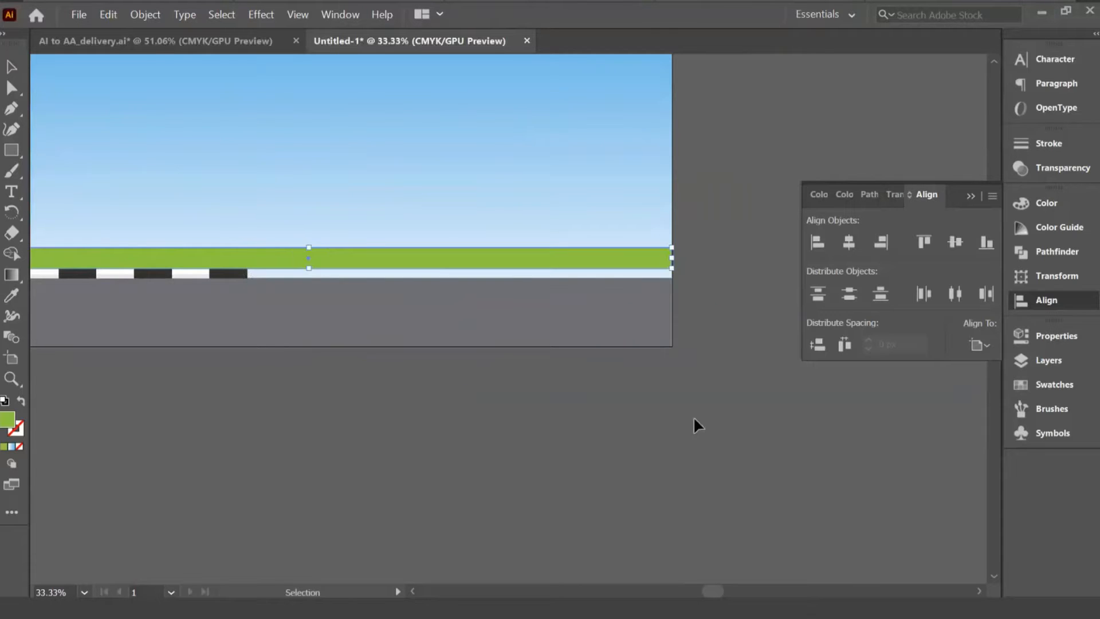
Select the sky, grass and road together and extend their right sides well beyond the artboard.
key(ctrl+a)
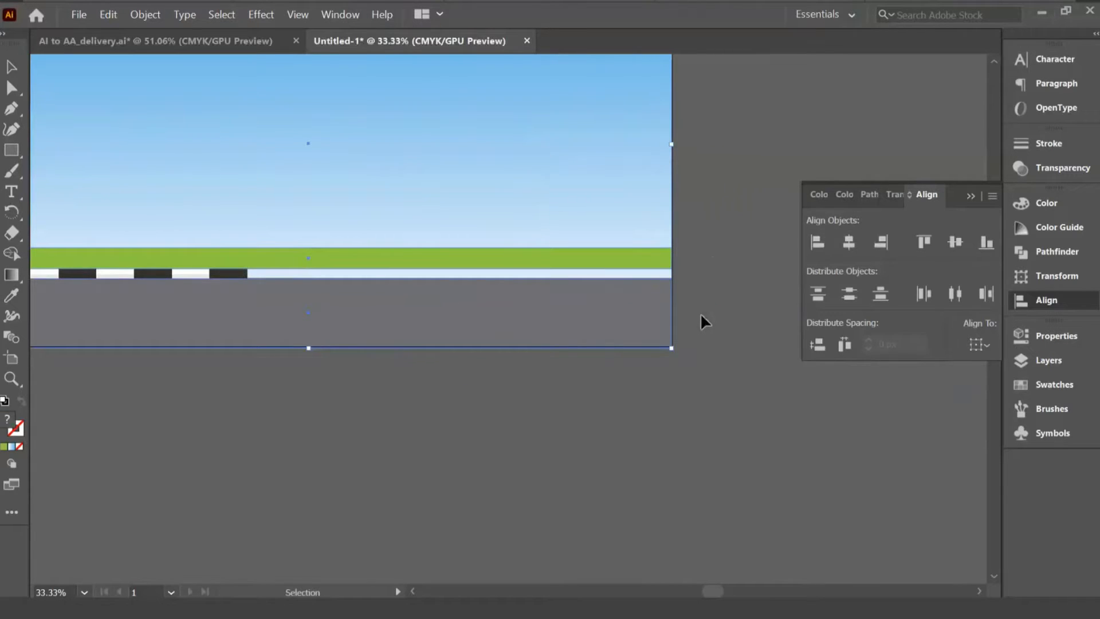
key(space)
drag(725, 208, 508, 506)
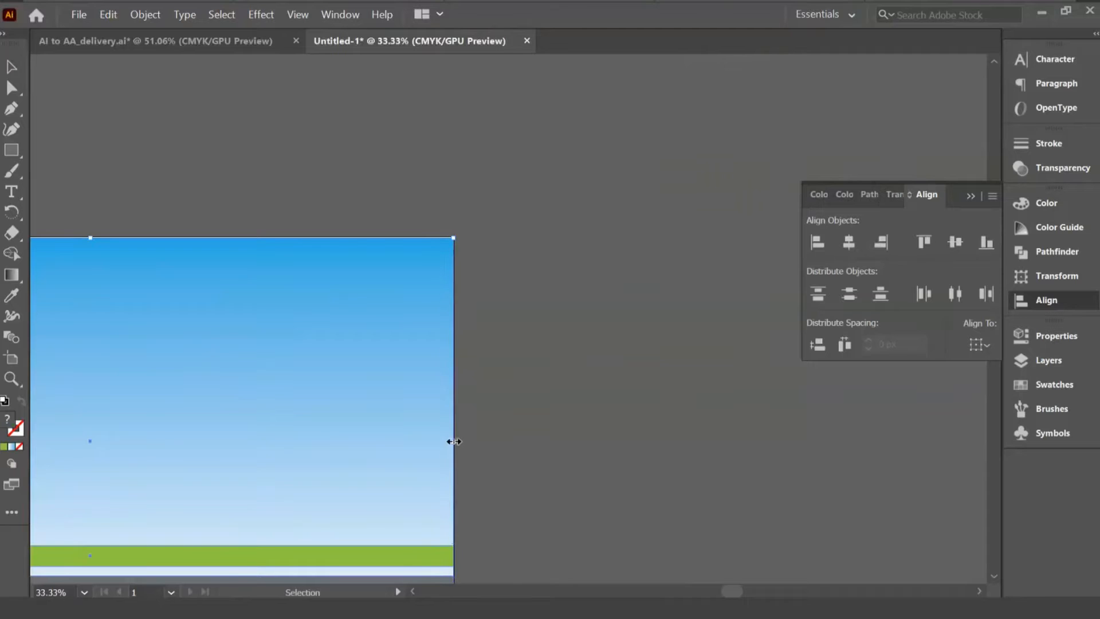
drag(454, 441, 895, 453)
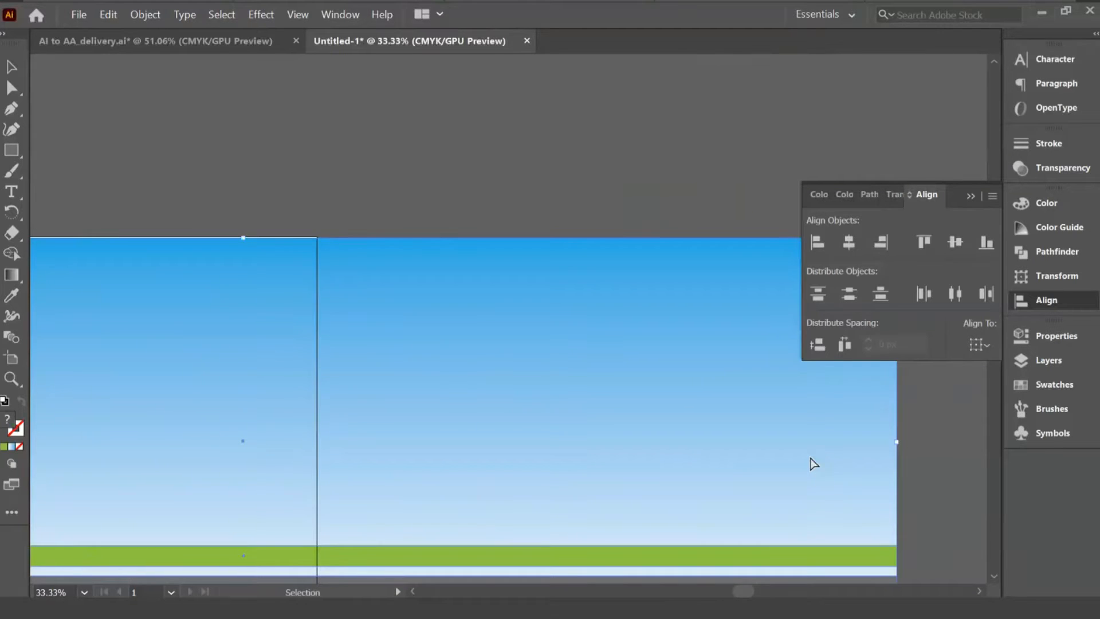
Extend the left sides of the sky, grass and road well beyond the artboard and deselect them.
key(ctrl+minus)
key(ctrl+minus)
key(space)
drag(491, 317, 632, 324)
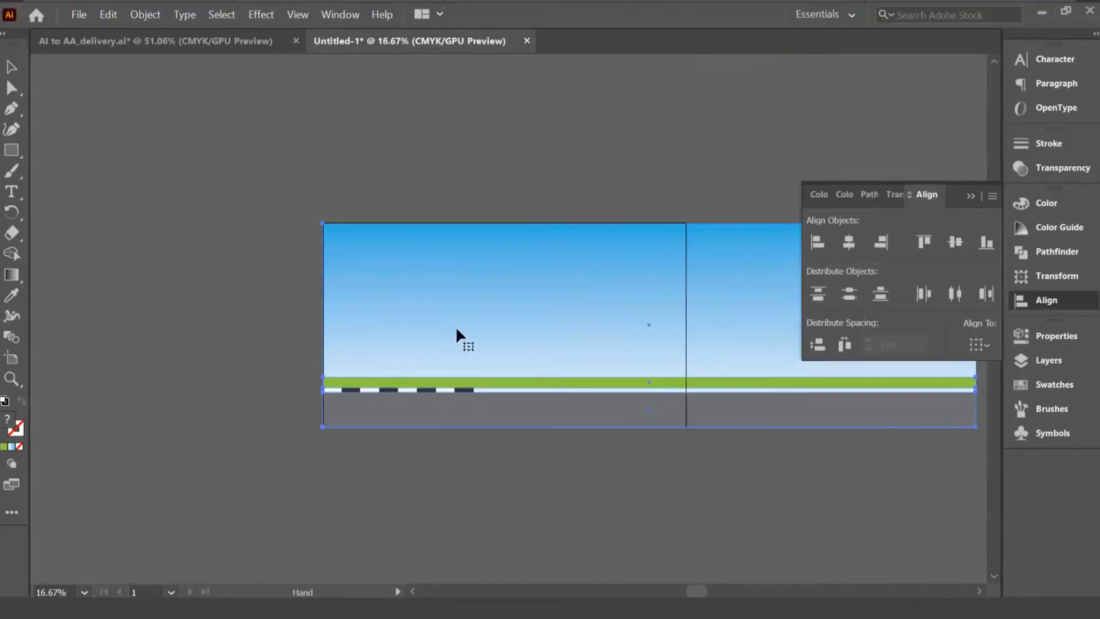
drag(324, 325, 26, 324)
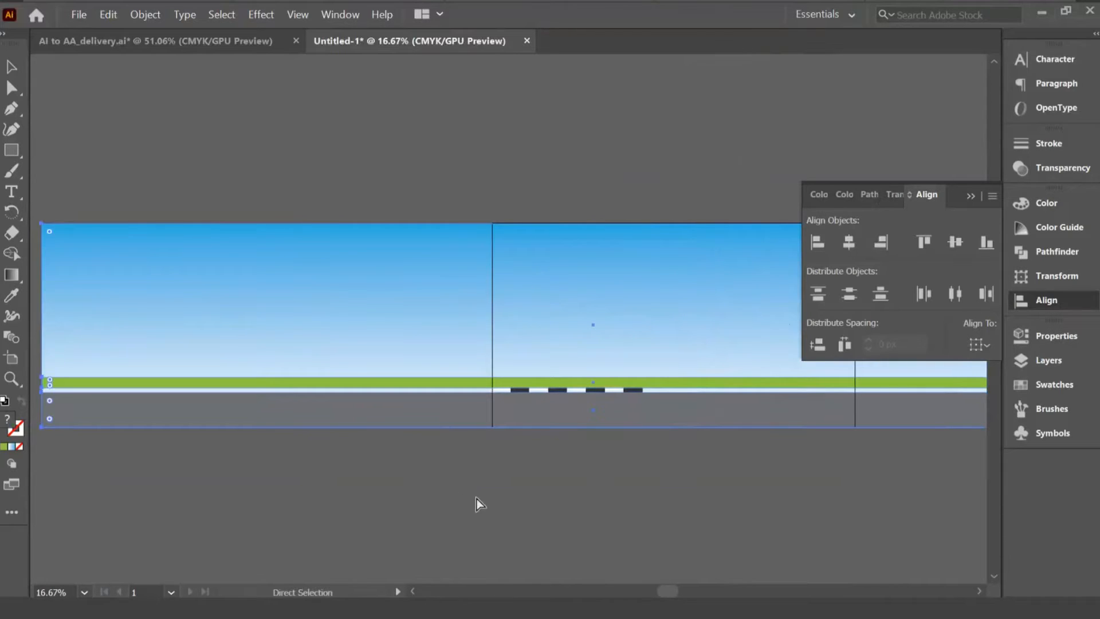
key(ctrl+minus)
key(space)
drag(597, 485, 473, 485)
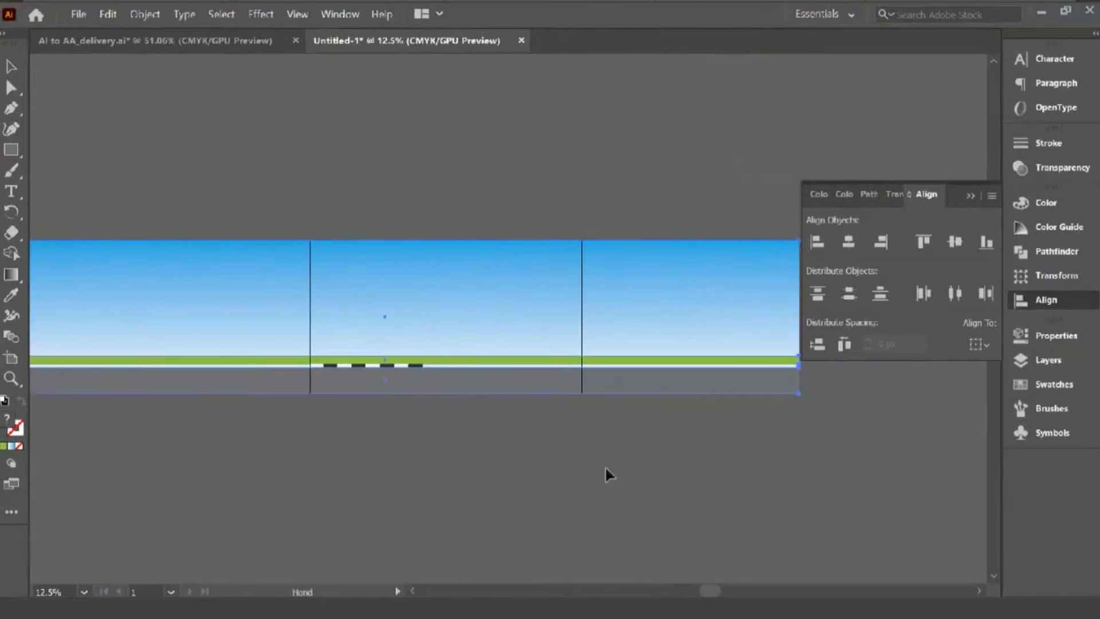
click(446, 496)
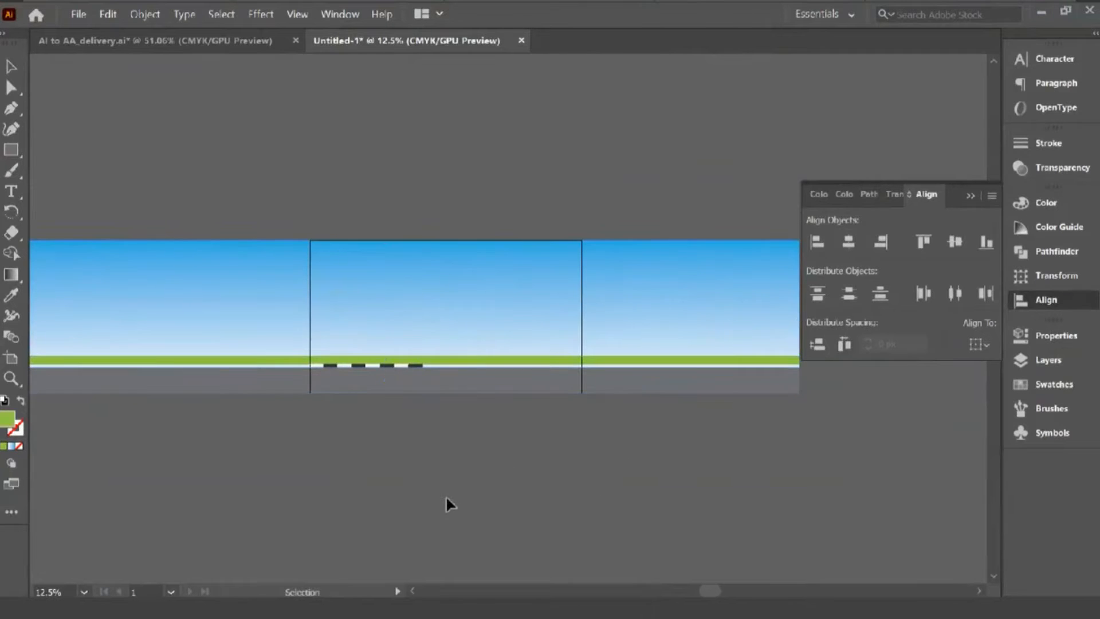
key(space)
drag(413, 463, 465, 465)
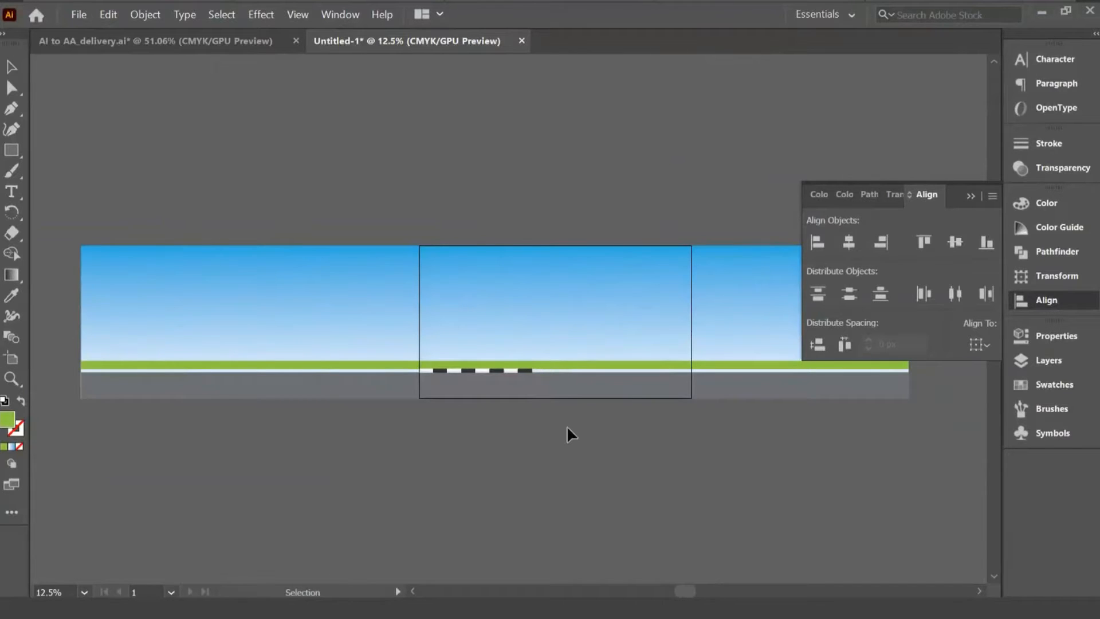
Move the black-and-white curb to the left end of the extended grass and road, and deselect it.
drag(490, 369, 158, 374)
key(ctrl+equal)
key(ctrl+equal)
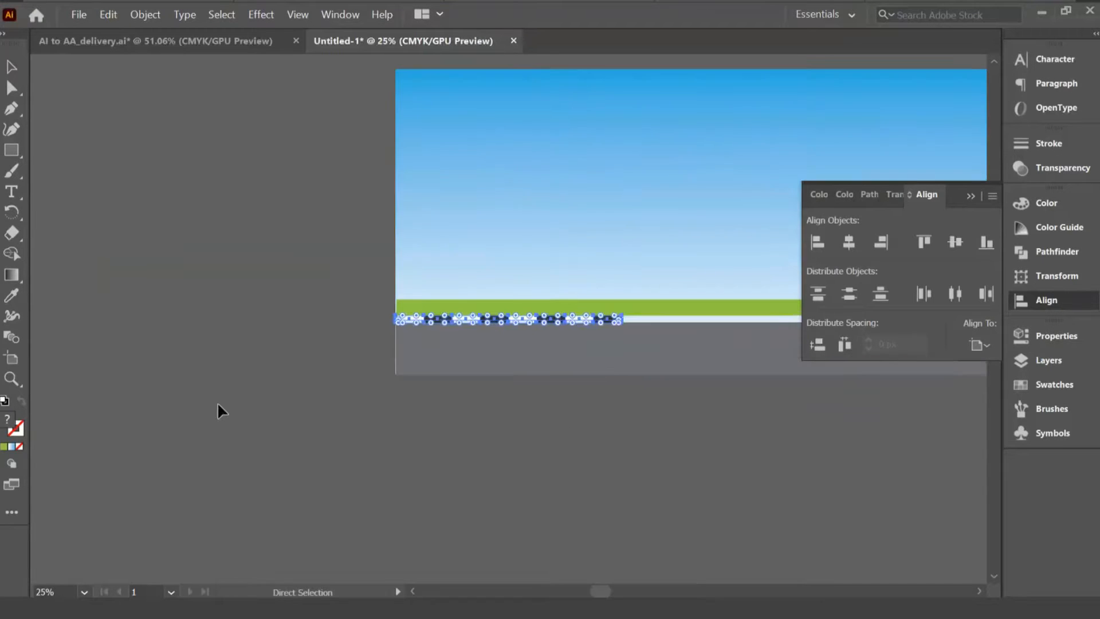
click(329, 442)
drag(464, 455, 224, 327)
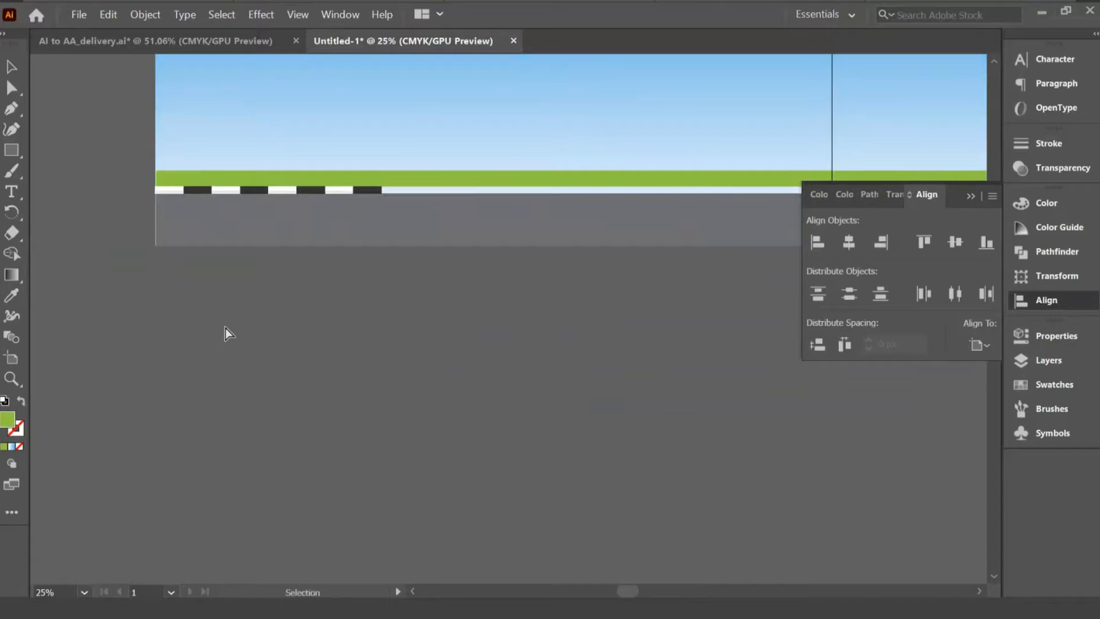
Select all artwork, left-align it so the curb starts flush with the sky, grass and road, and deselect it.
key(ctrl+equal)
drag(293, 303, 411, 398)
key(ctrl+a)
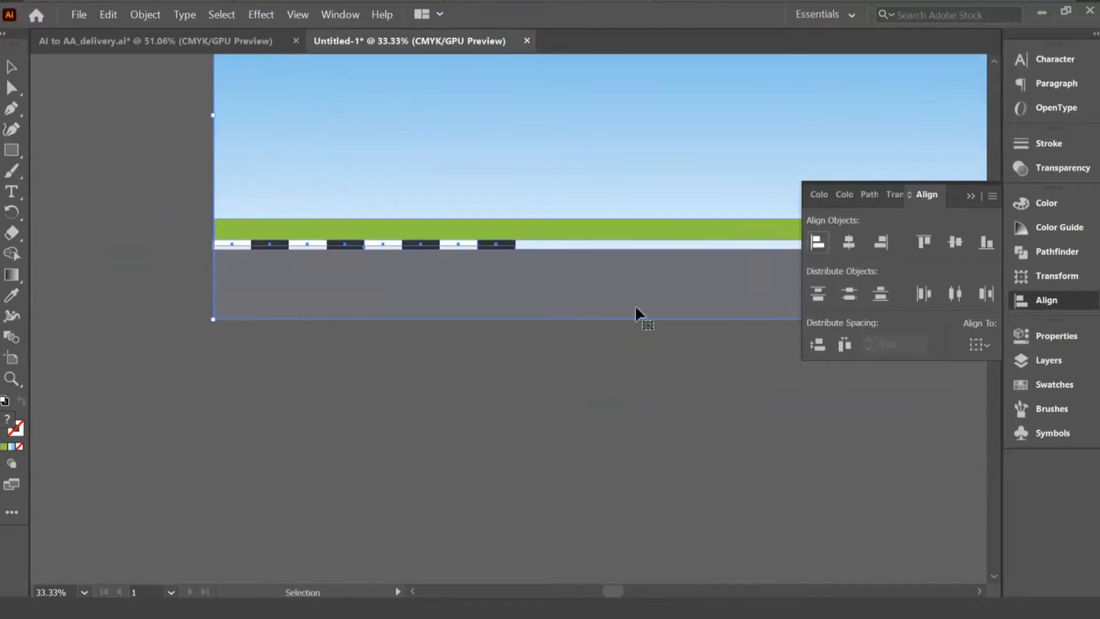
click(492, 345)
drag(561, 415, 364, 429)
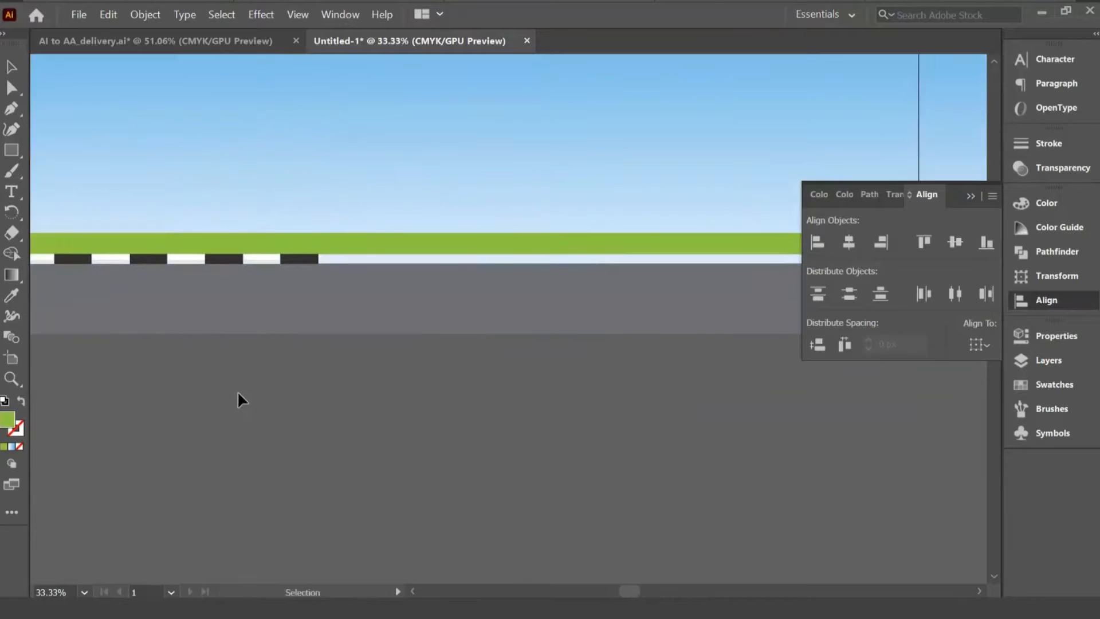
drag(263, 389, 352, 451)
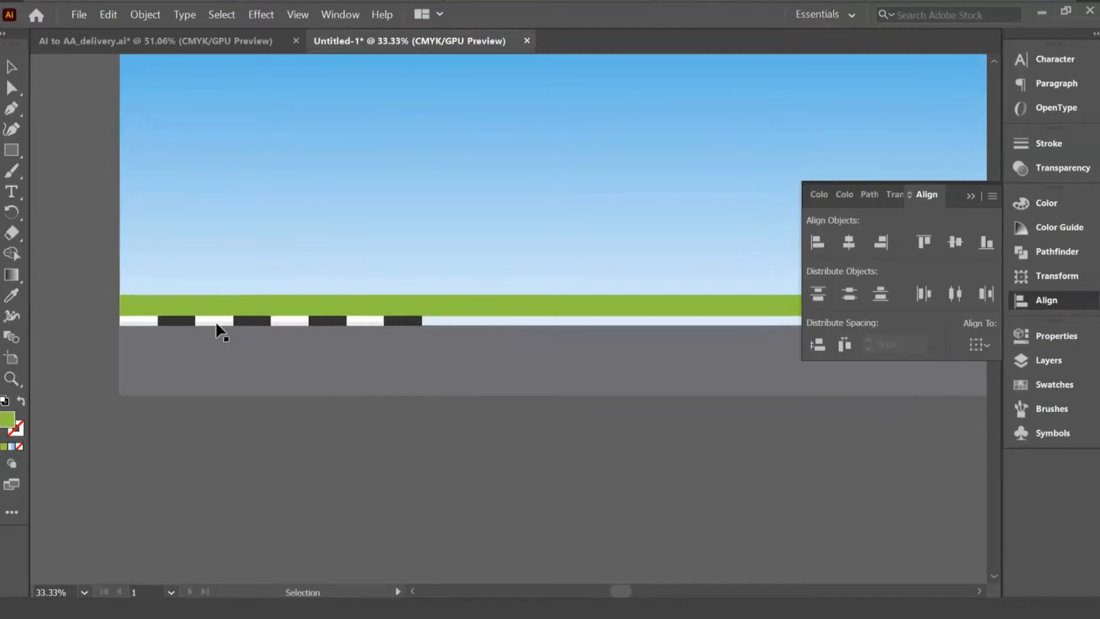
alt+drag(216, 321, 518, 325)
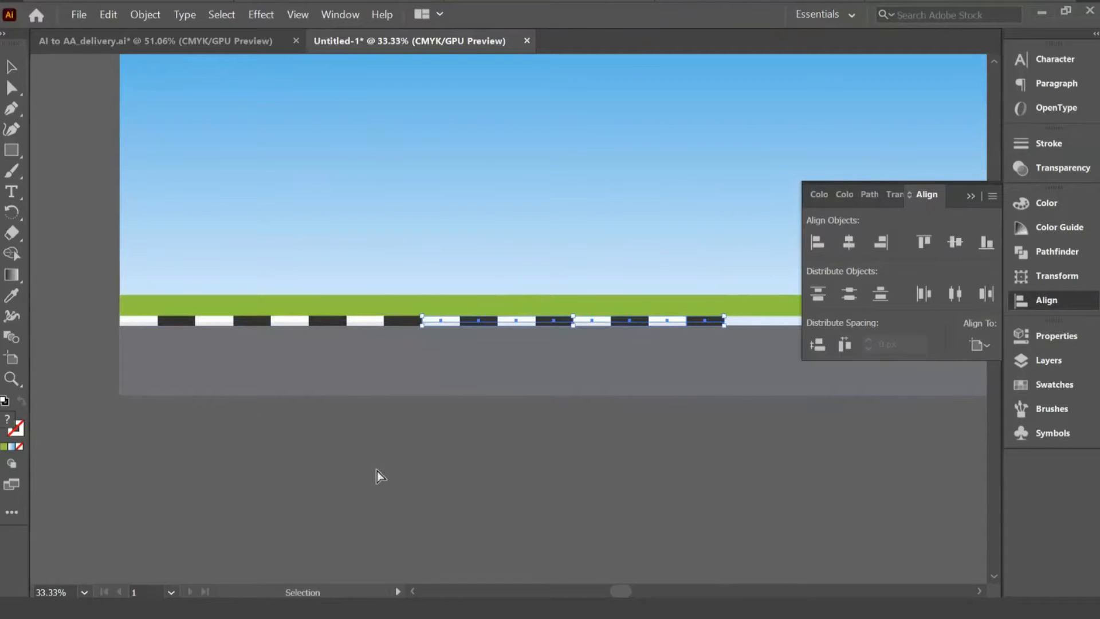
key(ctrl+z)
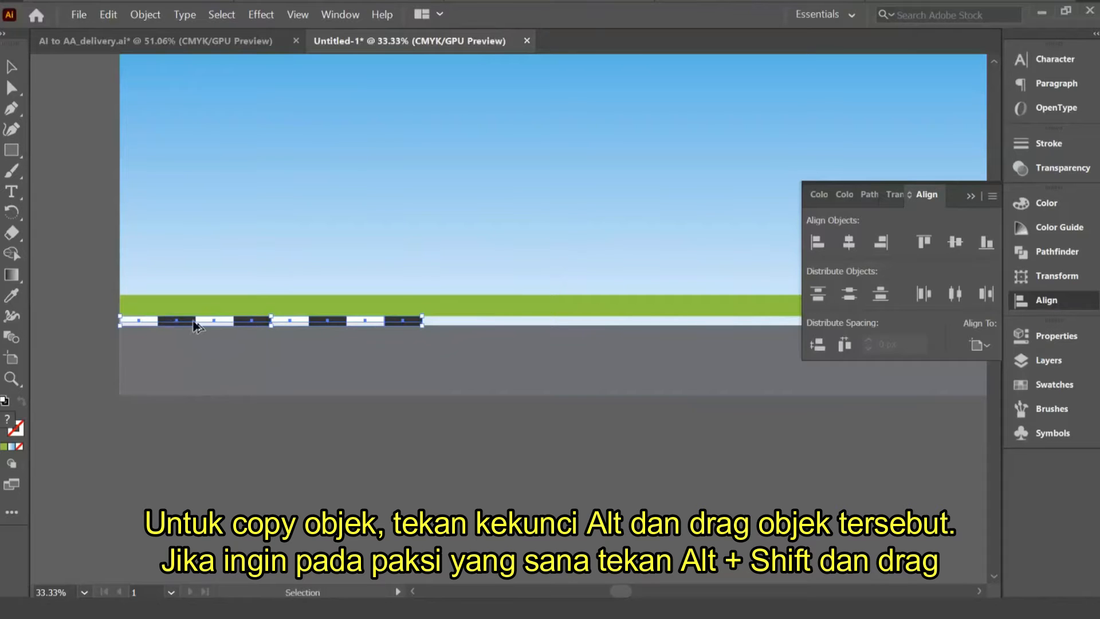
drag(194, 325, 474, 327)
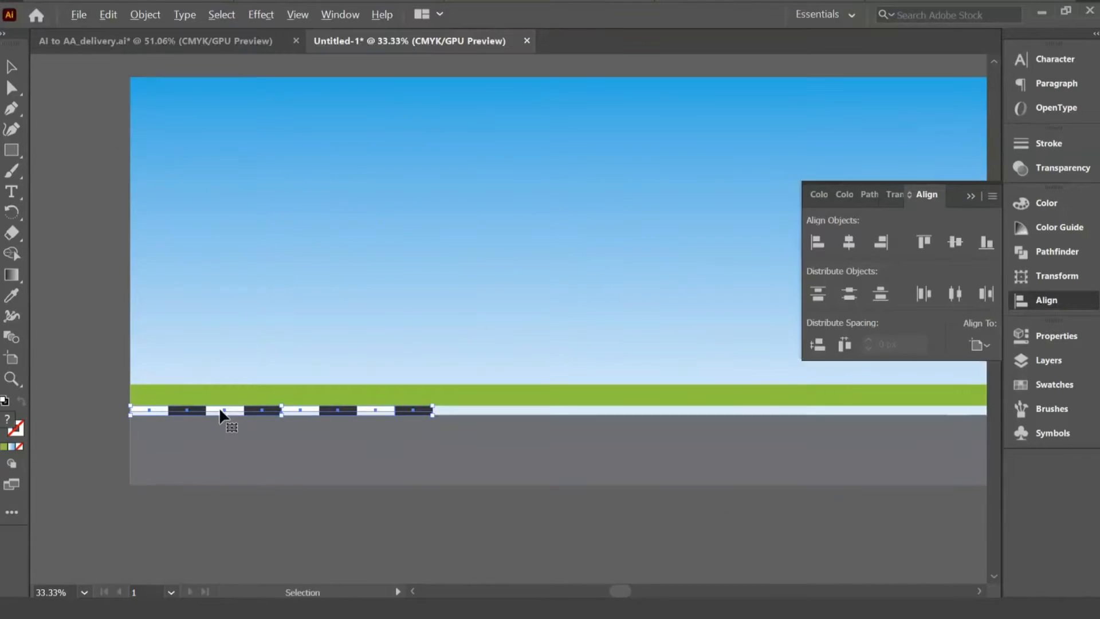
Copy the curb strip directly onto its right end and repeat the duplication across the artboard's right edge.
drag(223, 414, 537, 448)
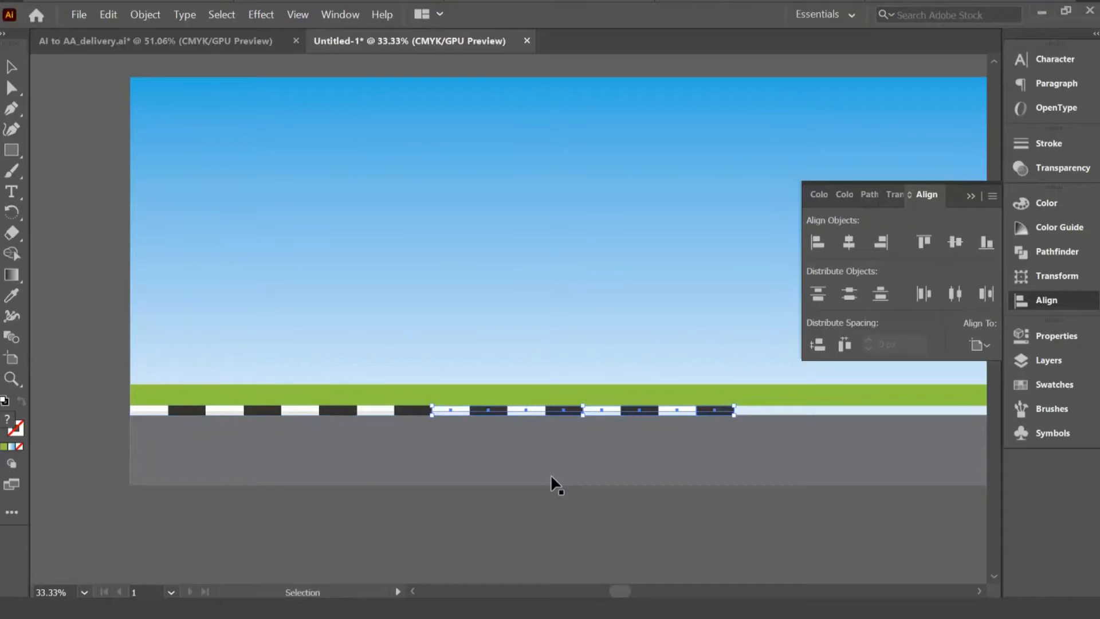
key(ctrl+d)
key(ctrl+shift+a)
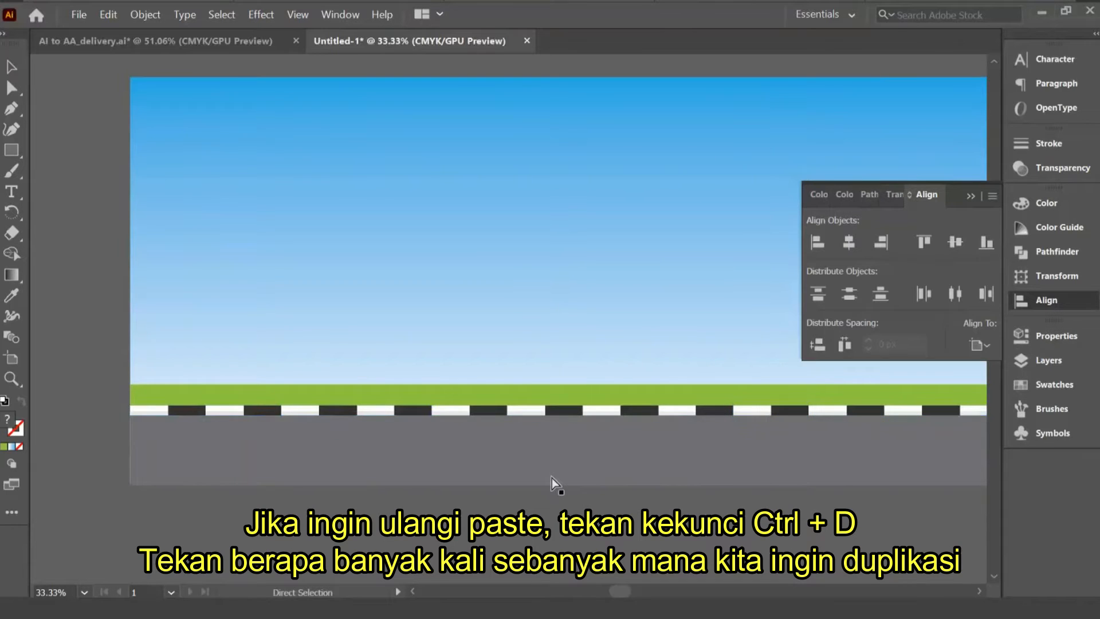
key(space)
drag(842, 403, 149, 412)
drag(579, 425, 54, 425)
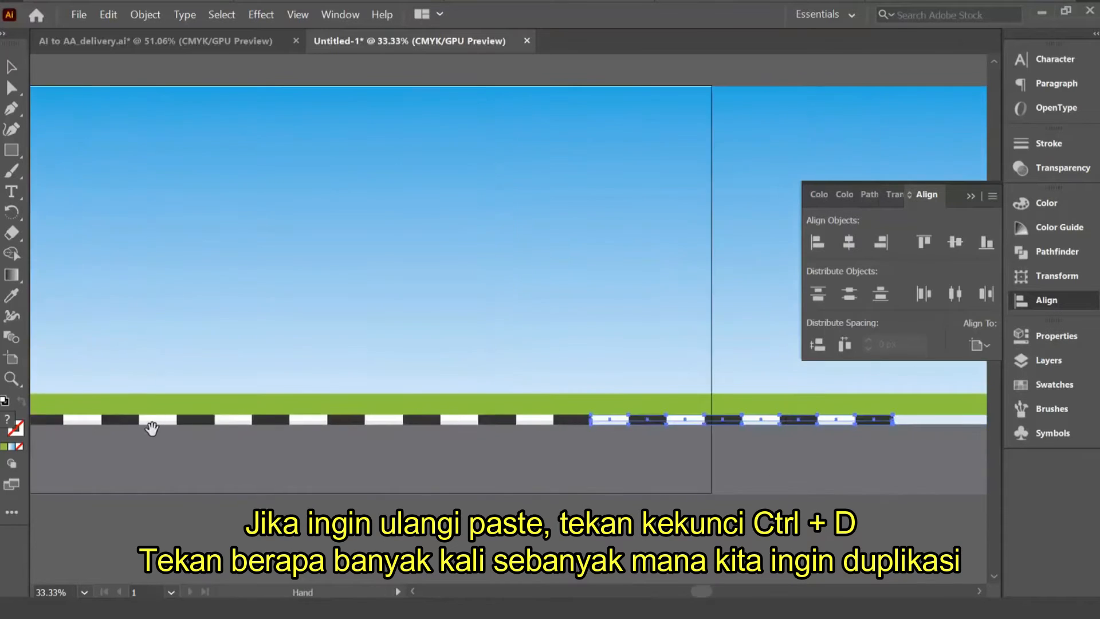
drag(152, 428, 129, 426)
Duplicate the curb strip once more toward the right end of the road and deselect it.
key(ctrl+d)
key(space)
drag(594, 432, 185, 454)
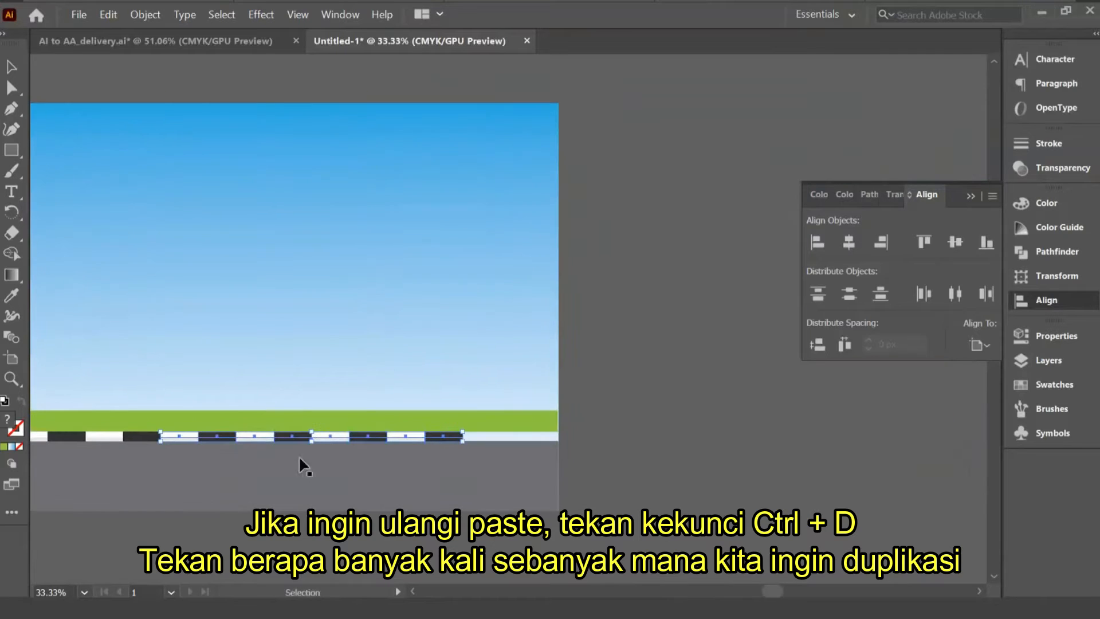
key(a)
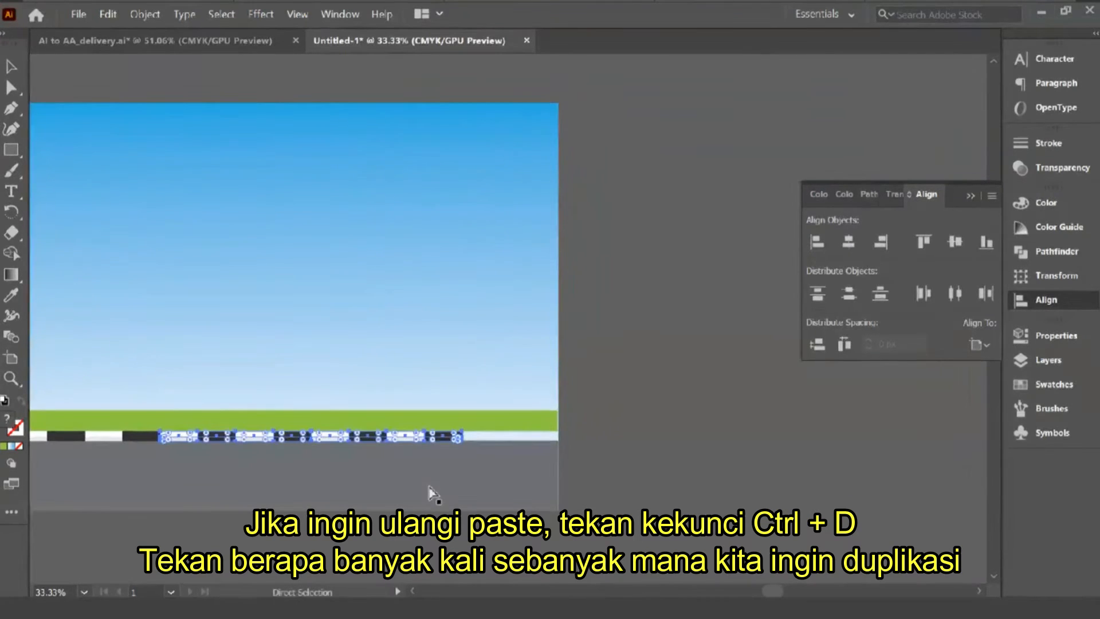
key(ctrl+minus)
key(ctrl+minus)
key(ctrl+minus)
key(v)
click(635, 402)
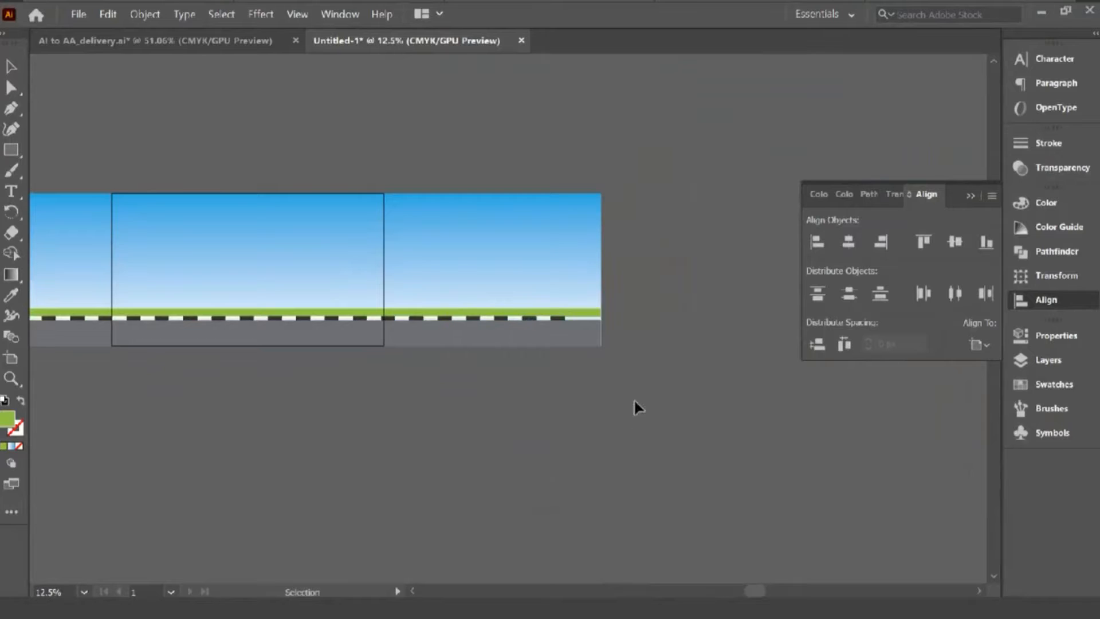
Shorten the sky, grass and road at their right end so they finish flush with the curb, and deselect them.
drag(635, 402, 562, 151)
click(700, 409)
key(a)
key(ctrl+plus)
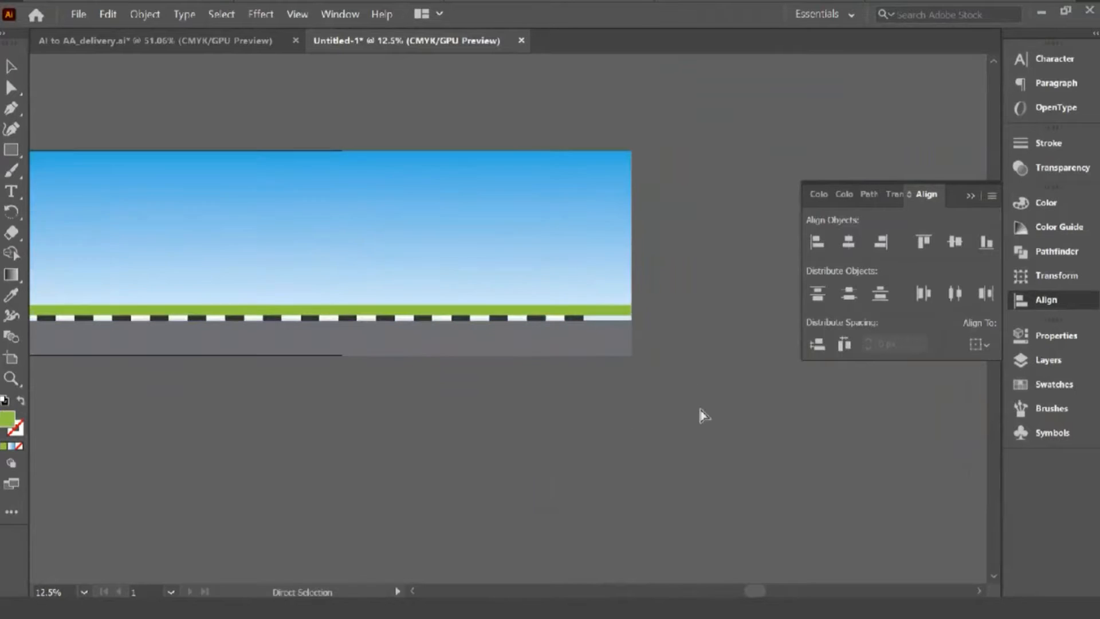
key(ctrl+plus)
key(ctrl+plus)
key(space)
drag(633, 407, 585, 498)
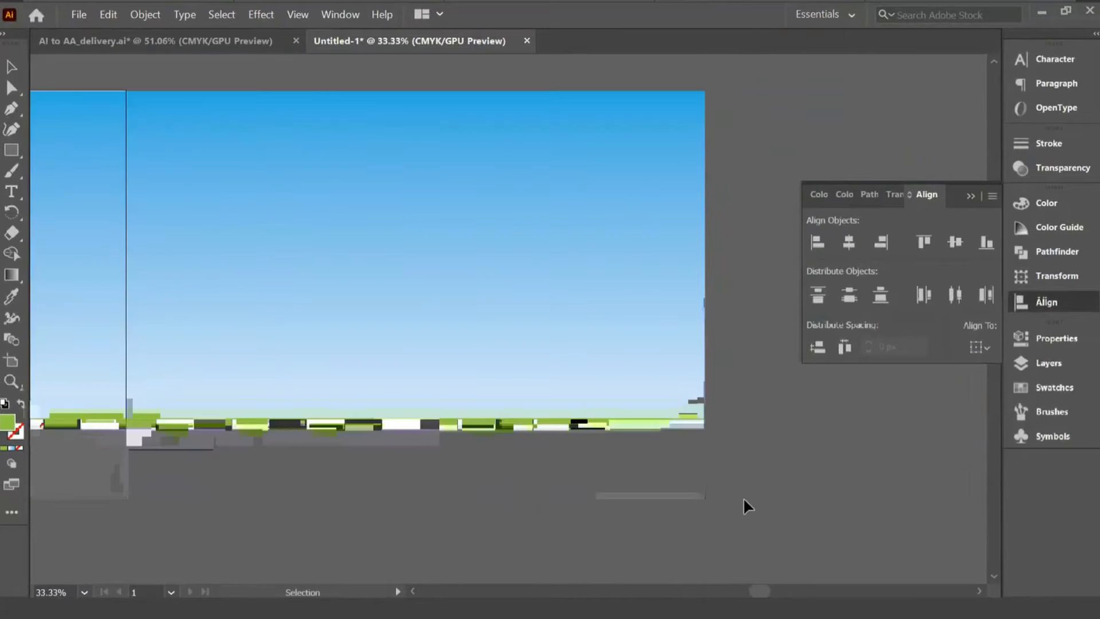
click(680, 321)
drag(706, 296, 609, 304)
click(742, 454)
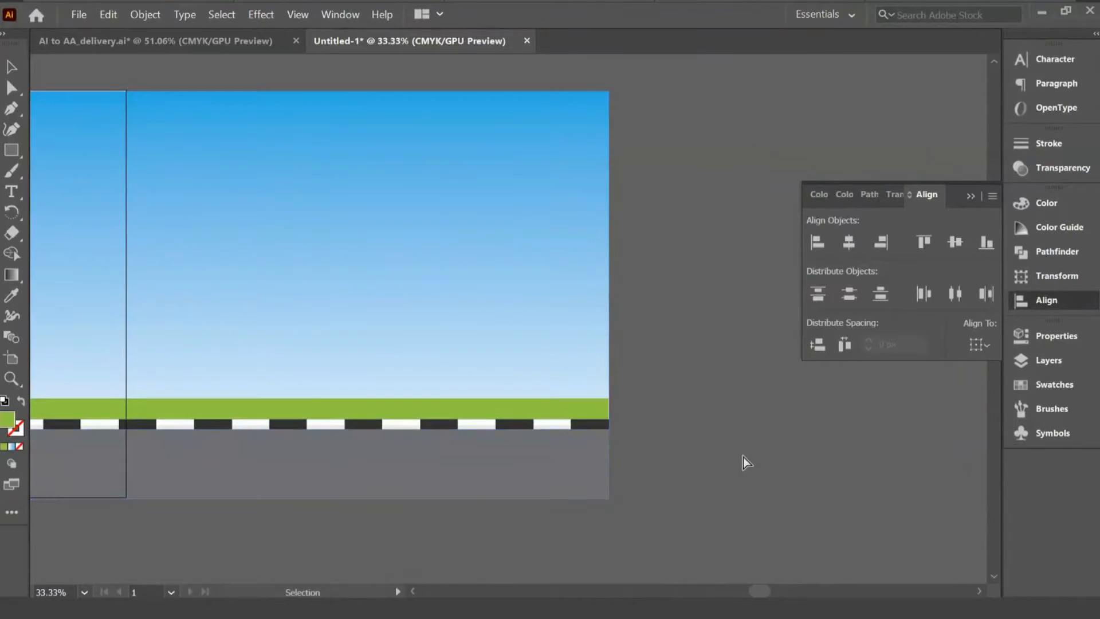
Switch to the AI to AA_delivery.ai document and select the windmill, both trees and all three clouds.
key(a)
key(ctrl+minus)
key(ctrl+minus)
key(space)
drag(594, 456, 865, 454)
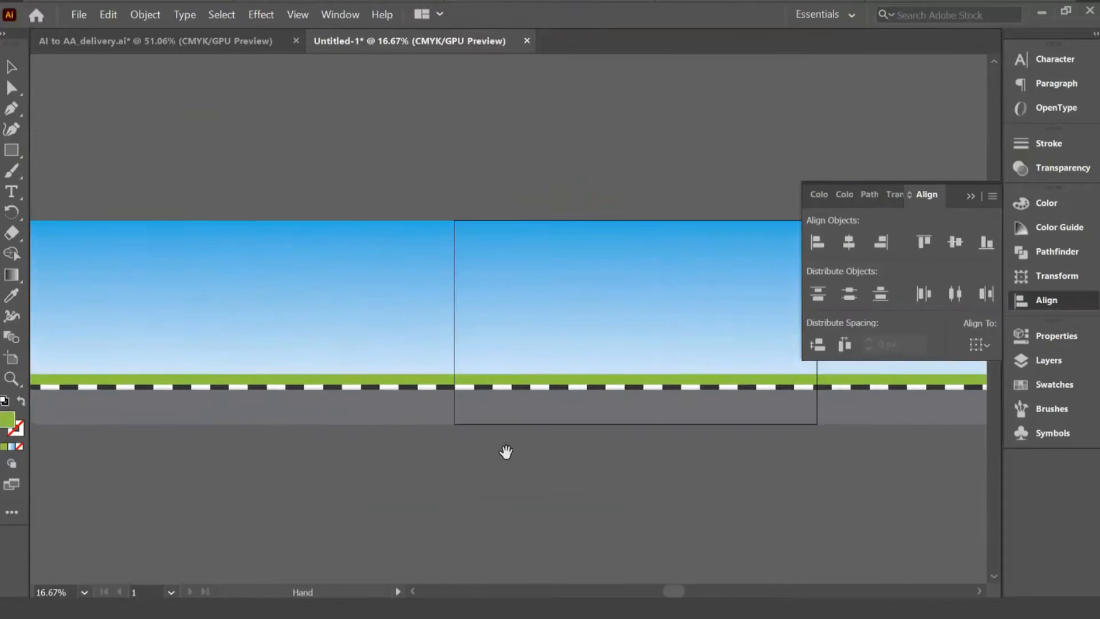
click(224, 42)
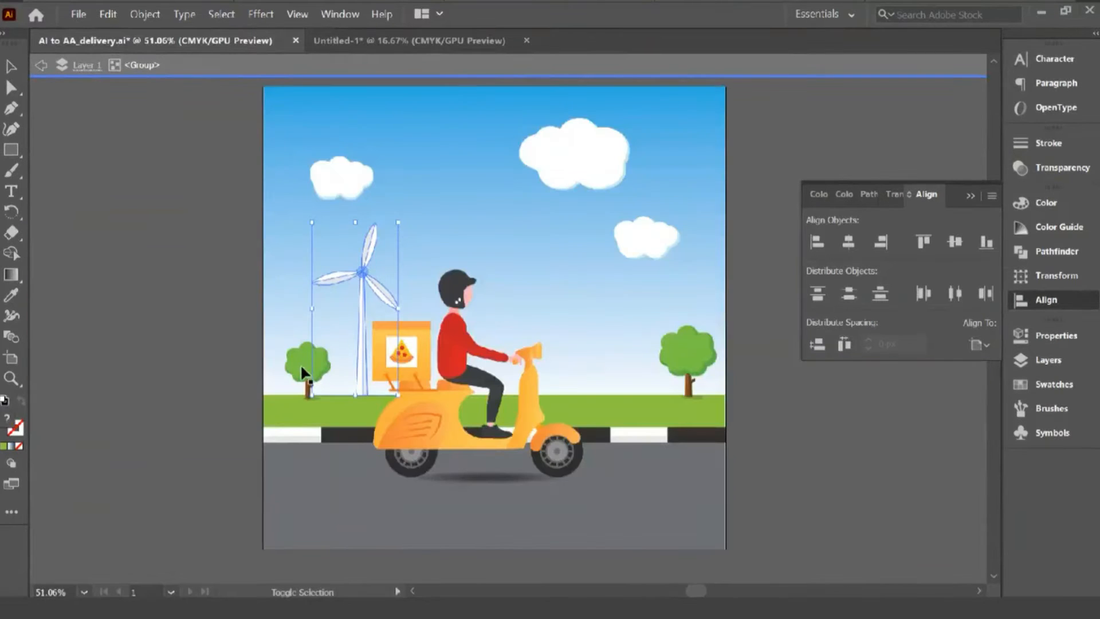
shift+click(300, 365)
shift+click(336, 176)
shift+click(595, 167)
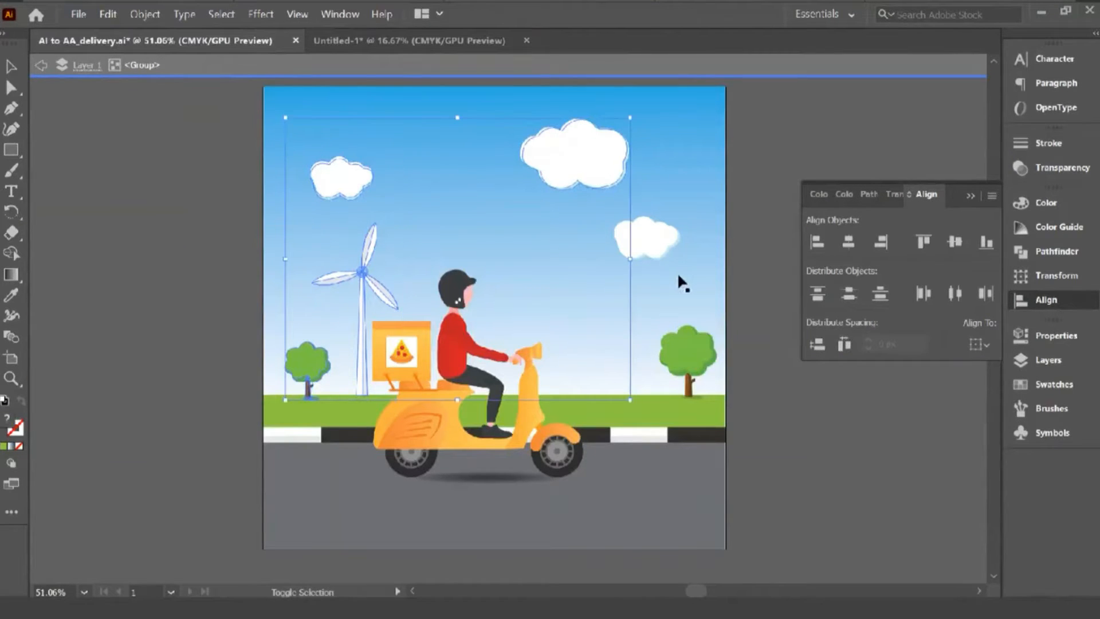
shift+click(656, 239)
shift+click(671, 390)
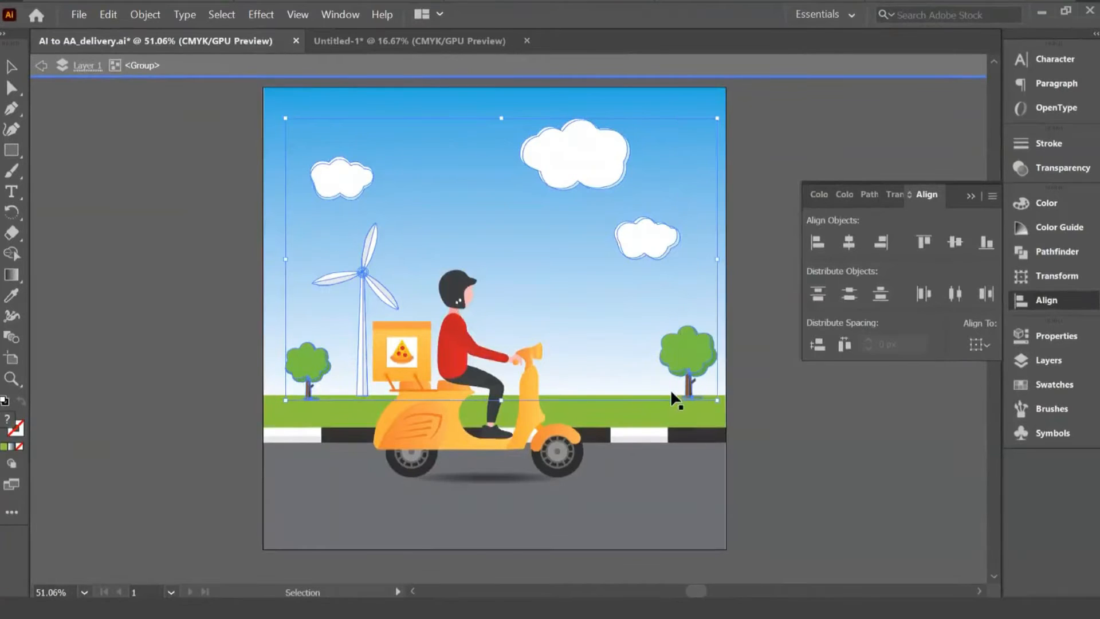
Copy the selected windmill, trees and clouds and paste them into the new Untitled-1 document.
click(403, 39)
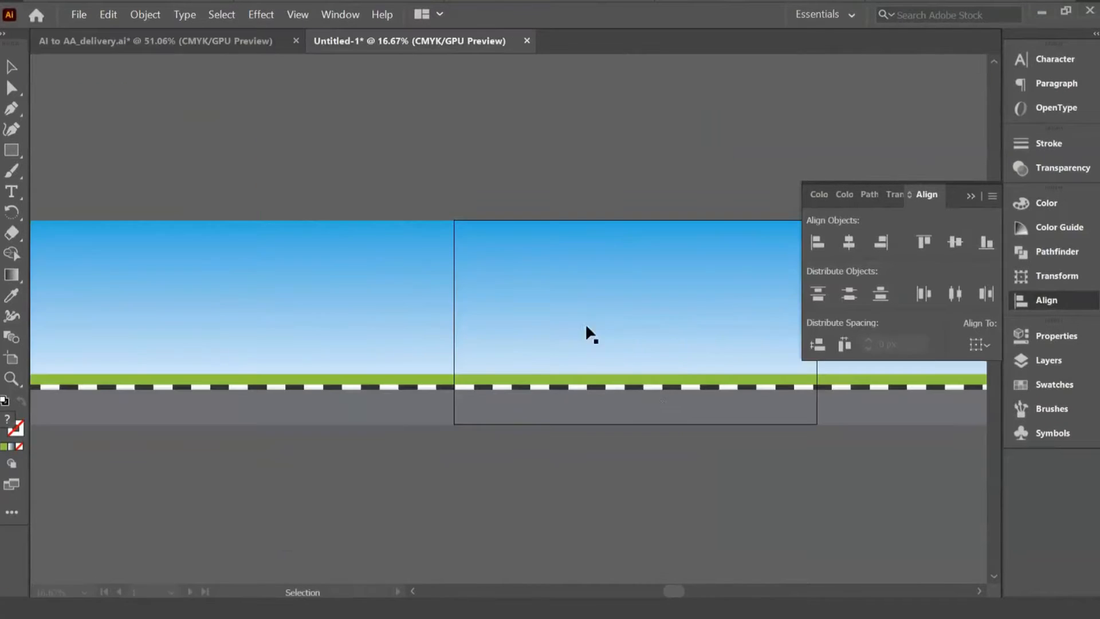
key(v)
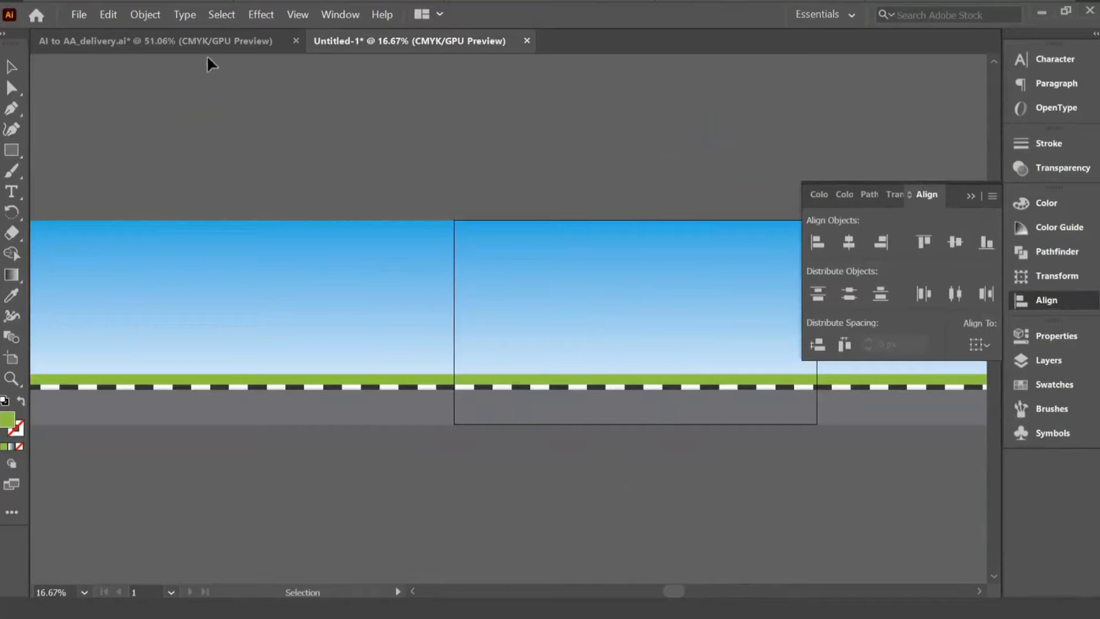
click(197, 43)
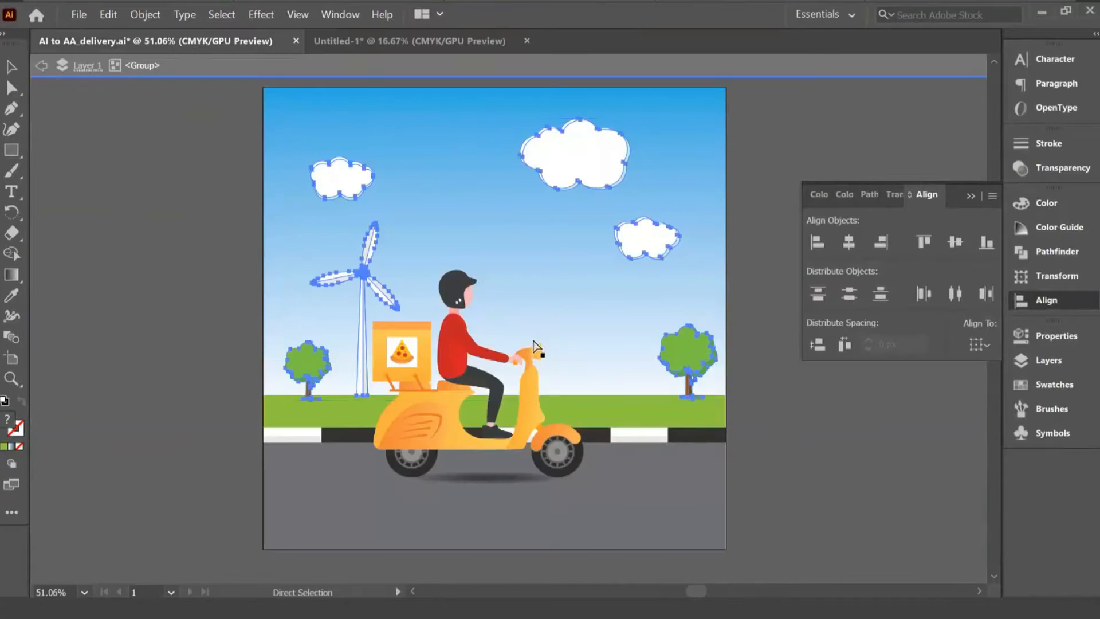
key(v)
click(404, 40)
key(ctrl+v)
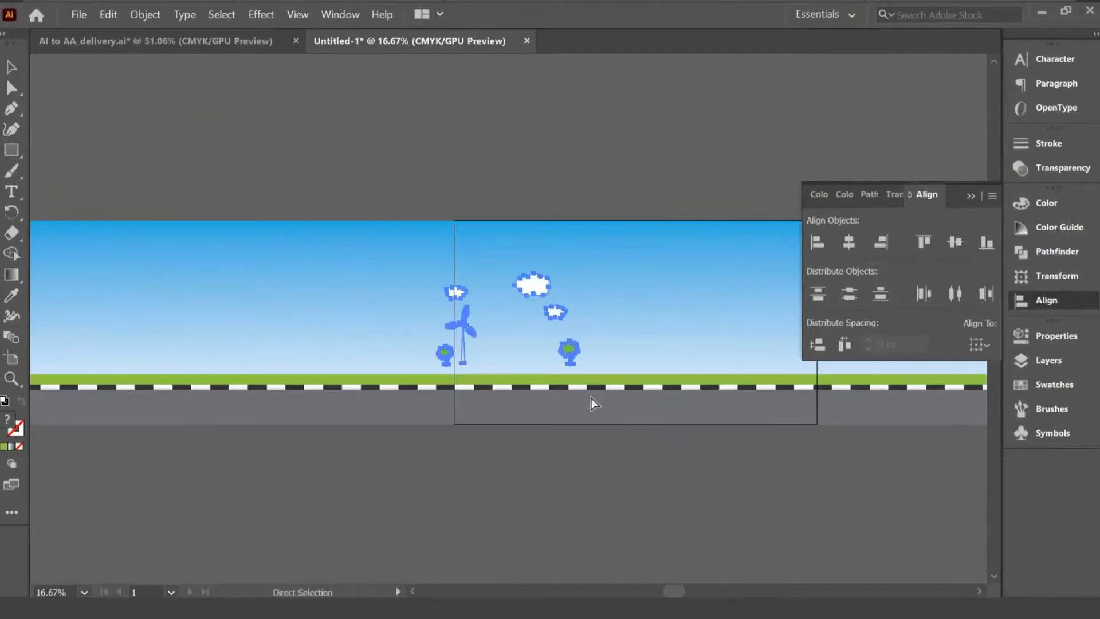
Move the pasted windmill, trees and clouds down and slightly left so they stand on the grass strip, and deselect them.
key(a)
key(ctrl+plus)
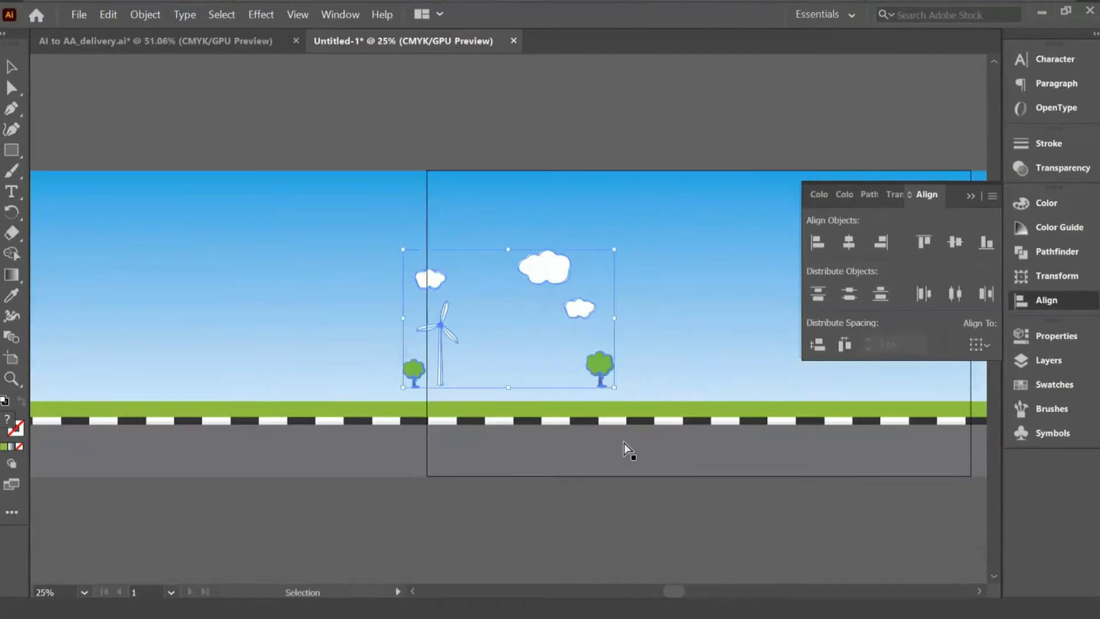
key(ctrl+plus)
key(ctrl+minus)
key(ctrl+minus)
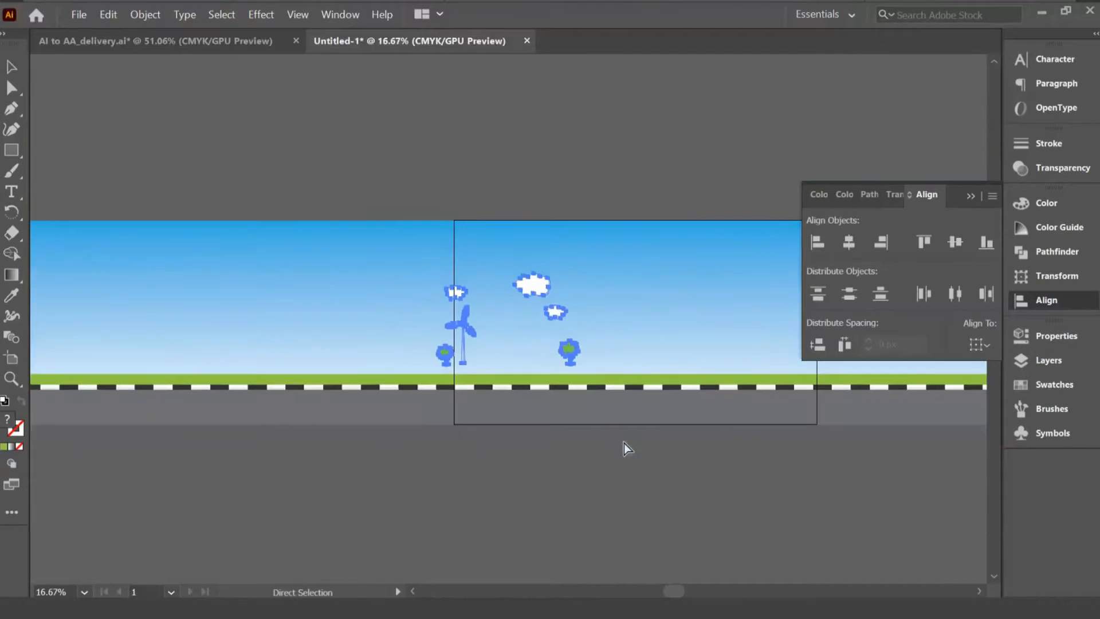
key(v)
drag(444, 454, 438, 431)
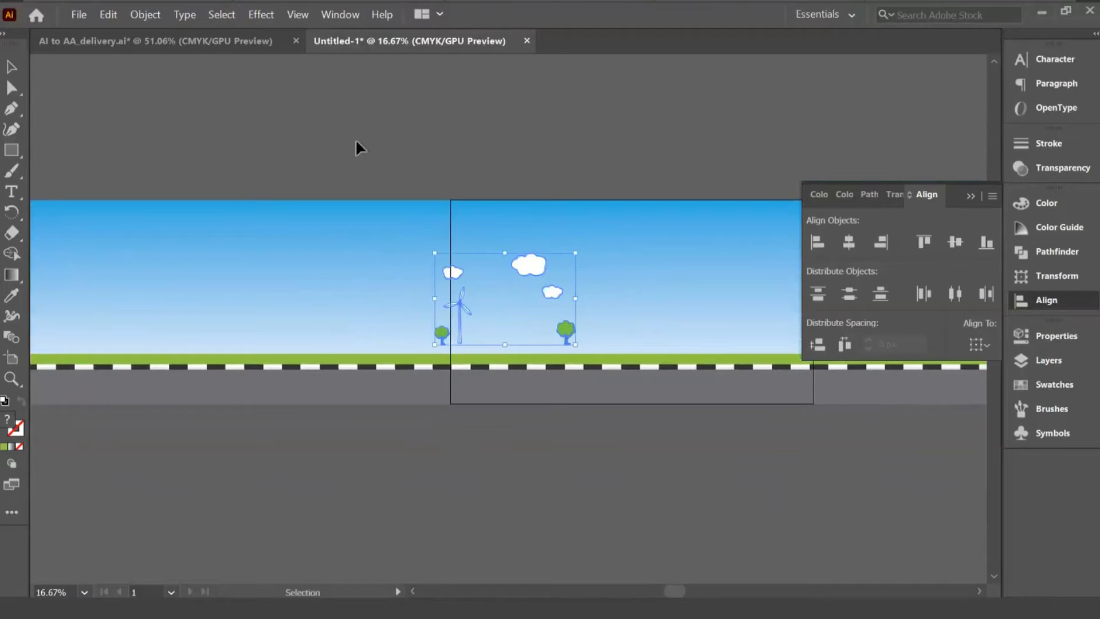
click(232, 44)
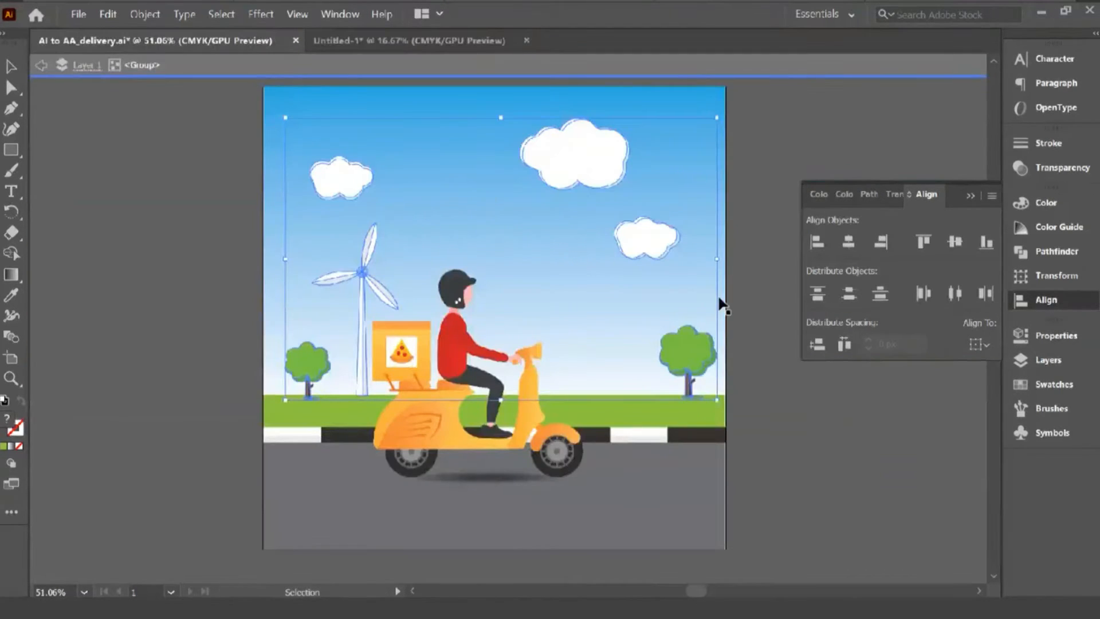
click(409, 41)
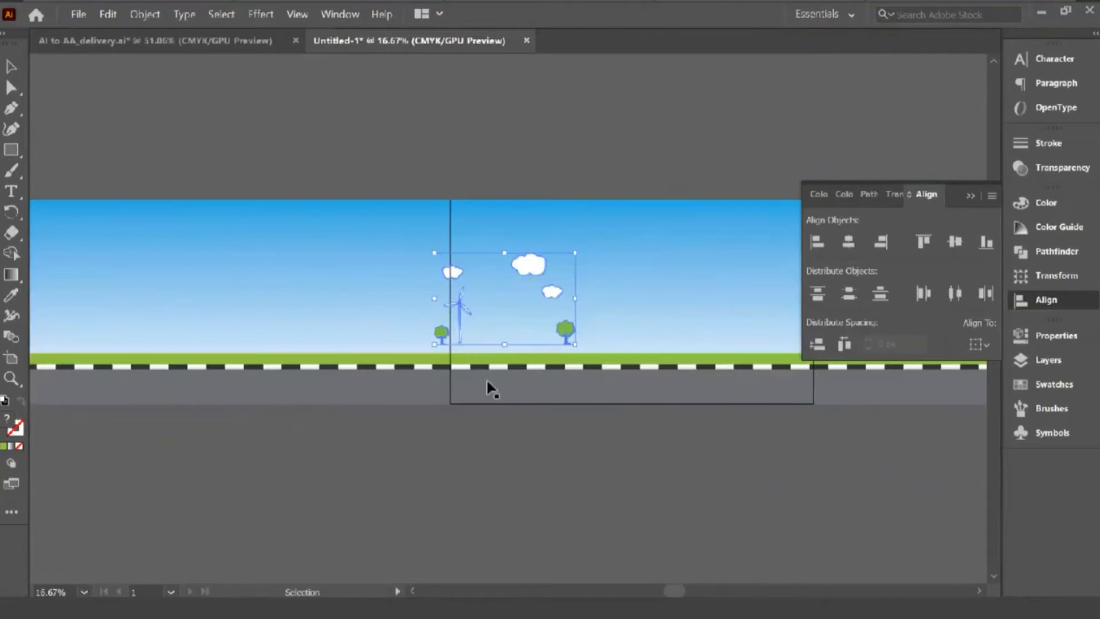
drag(527, 263, 506, 270)
click(550, 484)
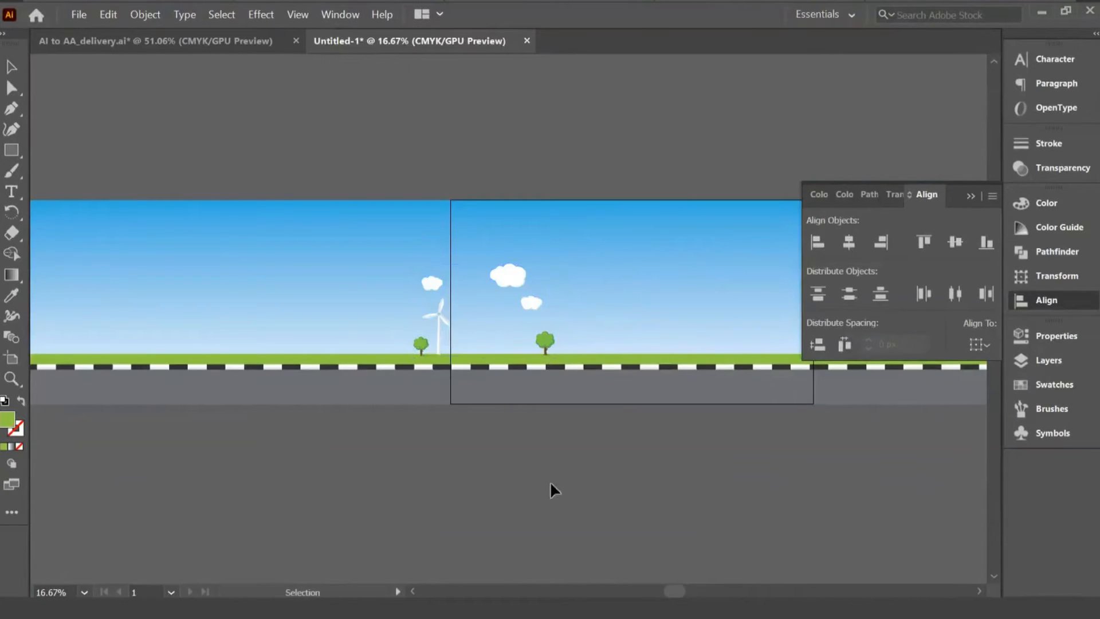
Select the three clouds, scale them up together toward the upper right of the sky, and deselect them.
click(509, 282)
click(534, 304)
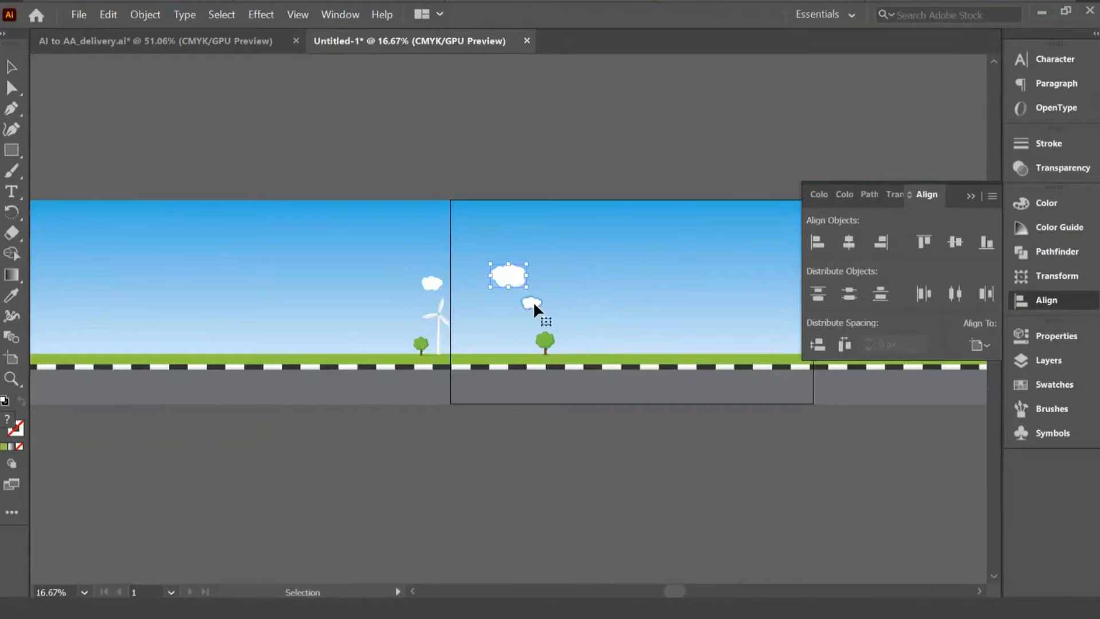
shift+click(431, 282)
shift+click(513, 274)
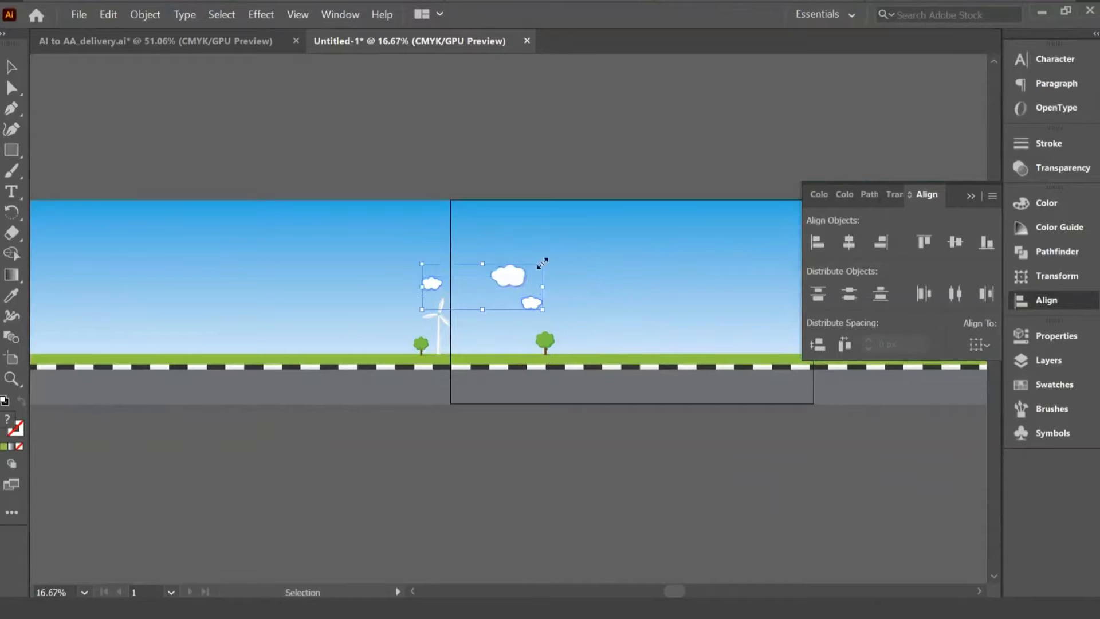
drag(544, 262, 659, 229)
click(620, 155)
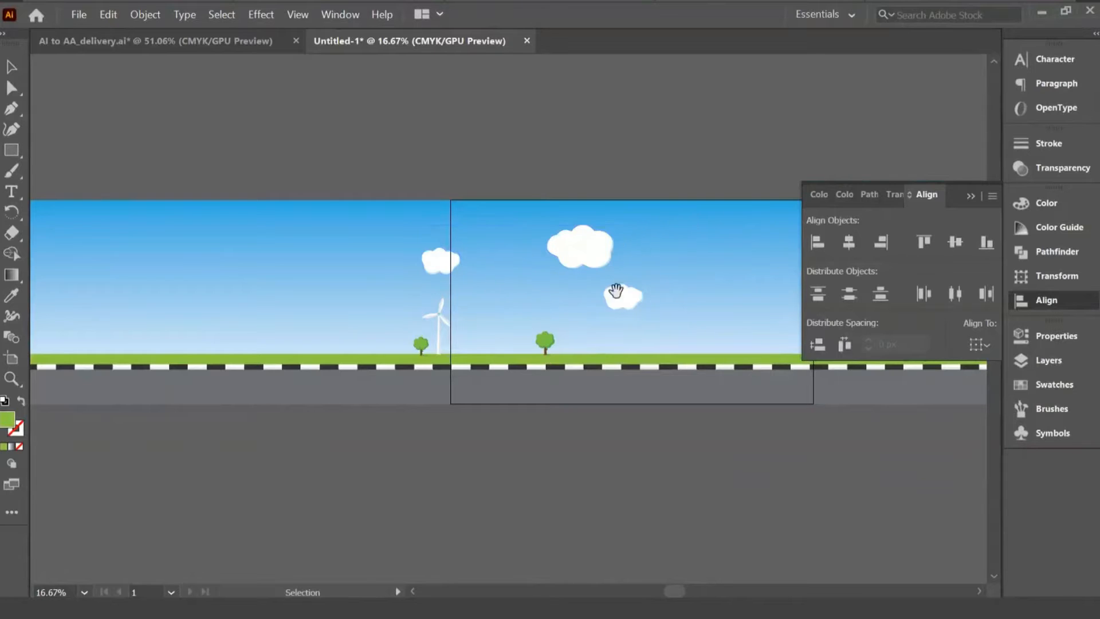
Duplicate the two smaller clouds into the empty sky beyond the artboard's left edge.
key(space)
drag(616, 291, 666, 300)
click(565, 259)
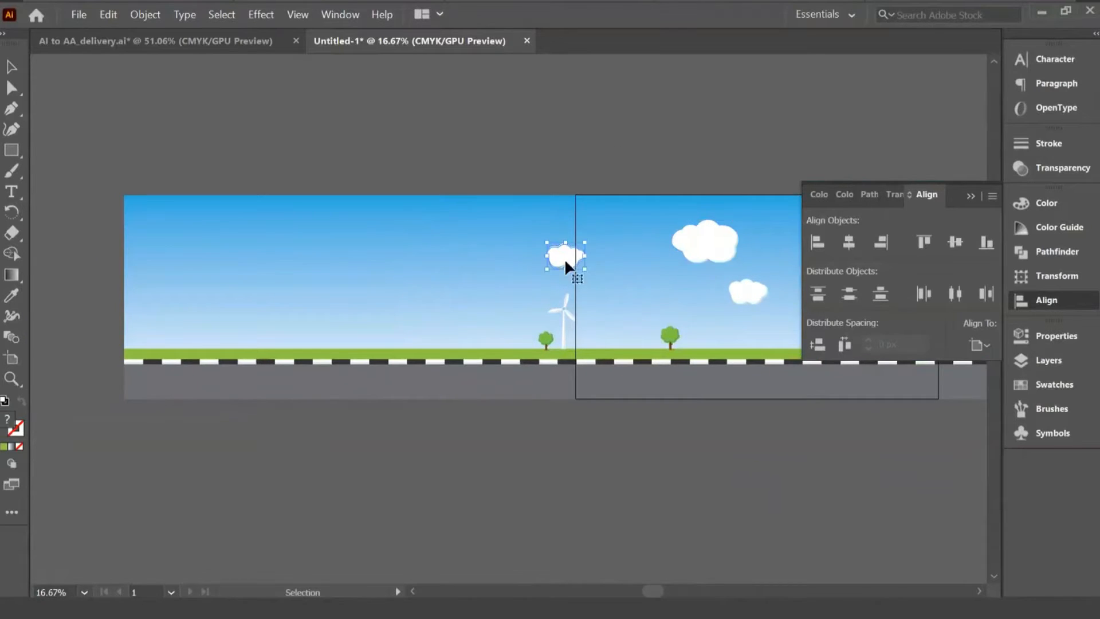
shift+click(742, 292)
drag(744, 293, 393, 297)
Place copies of the large cloud and one small cloud in the sky beyond the artboard's right edge.
key(space)
drag(731, 247, 646, 280)
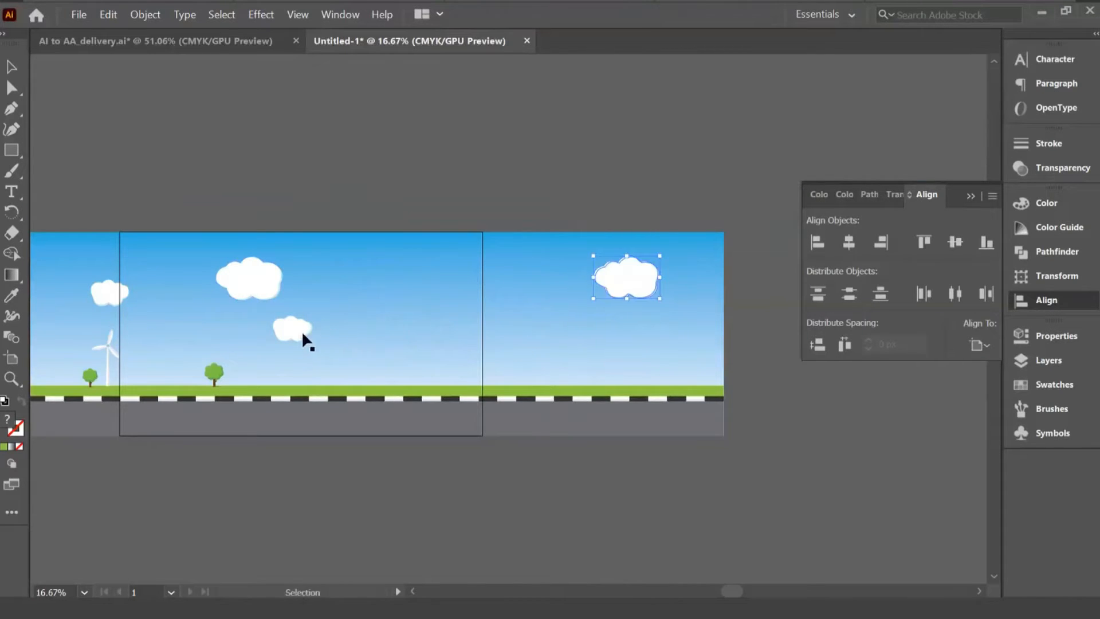
drag(294, 331, 510, 336)
key(space)
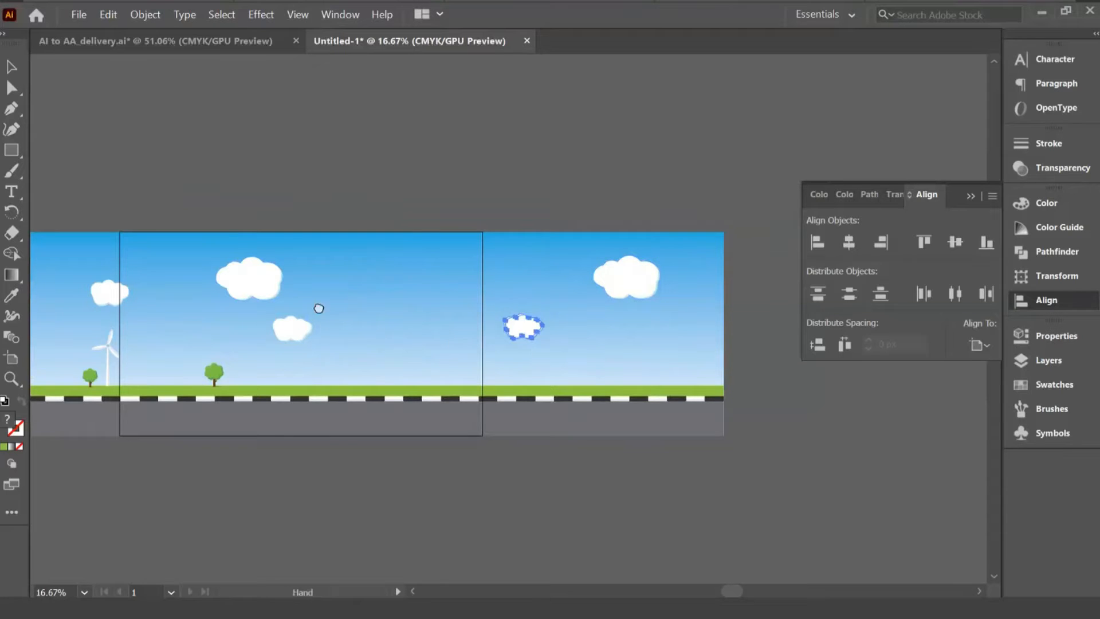
drag(315, 307, 491, 282)
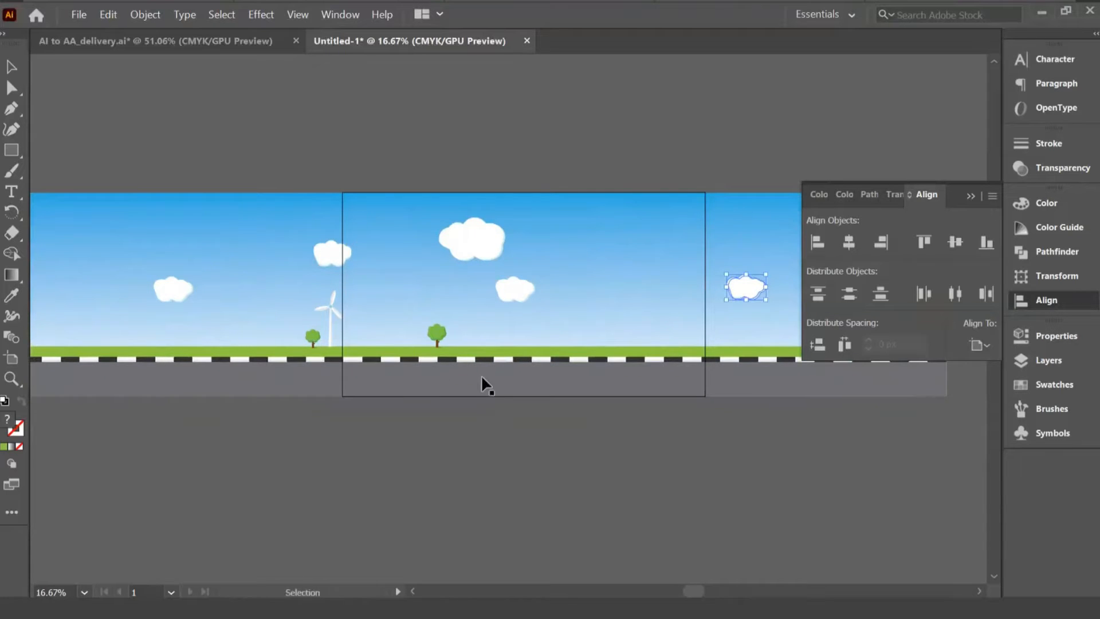
Select all artwork and shift it horizontally so the scenery extends past both sides of the artboard, then deselect it.
key(ctrl+a)
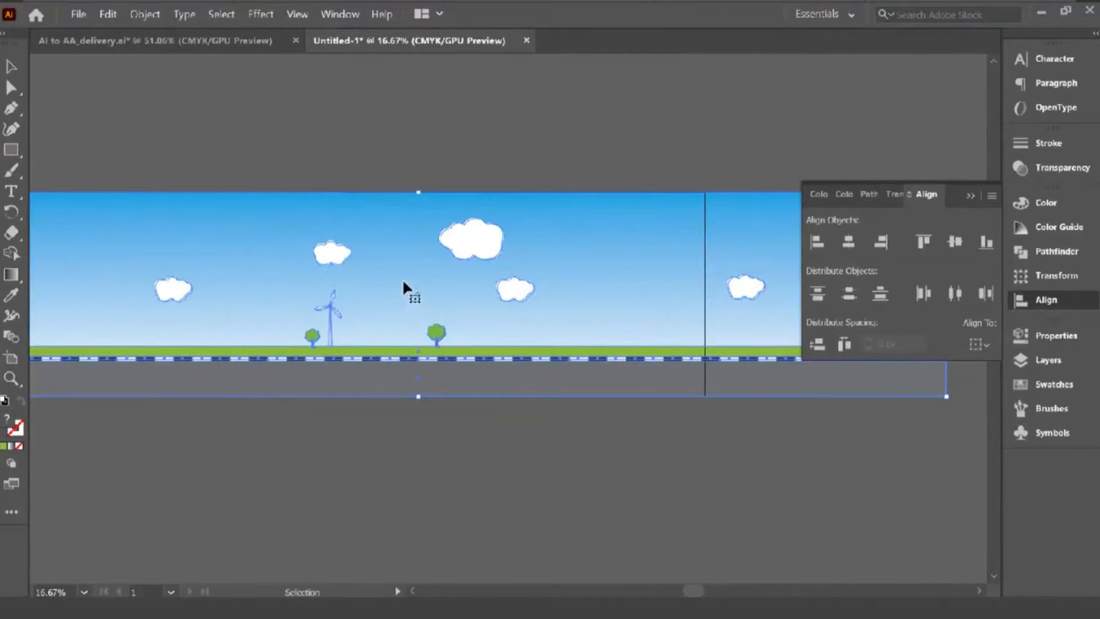
drag(402, 279, 589, 280)
key(a)
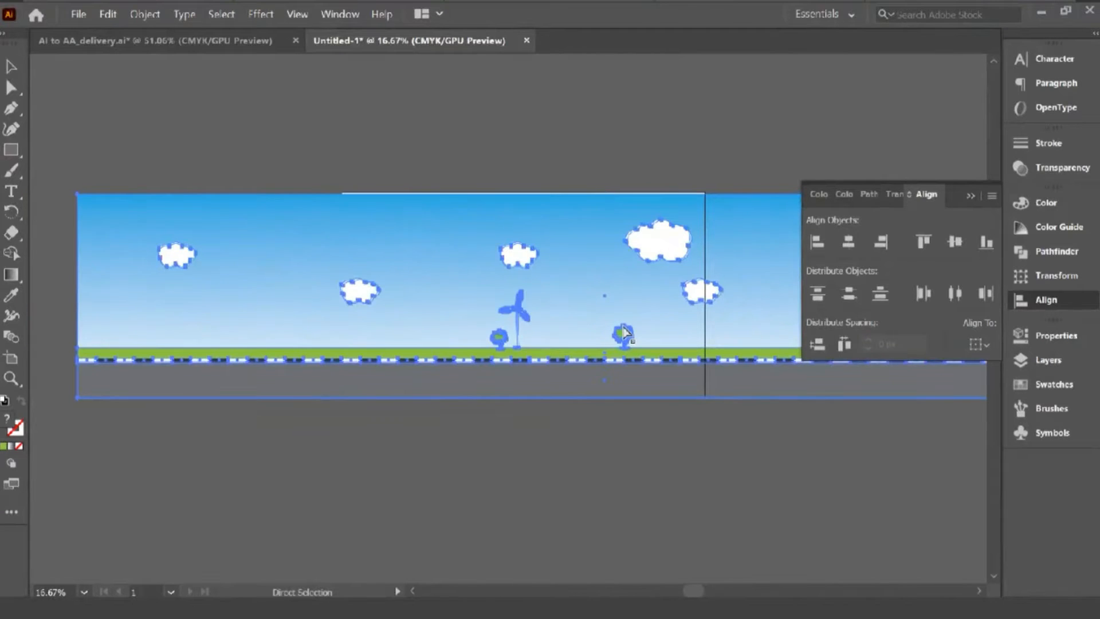
key(ctrl+z)
drag(255, 236, 404, 237)
key(a)
key(ctrl+minus)
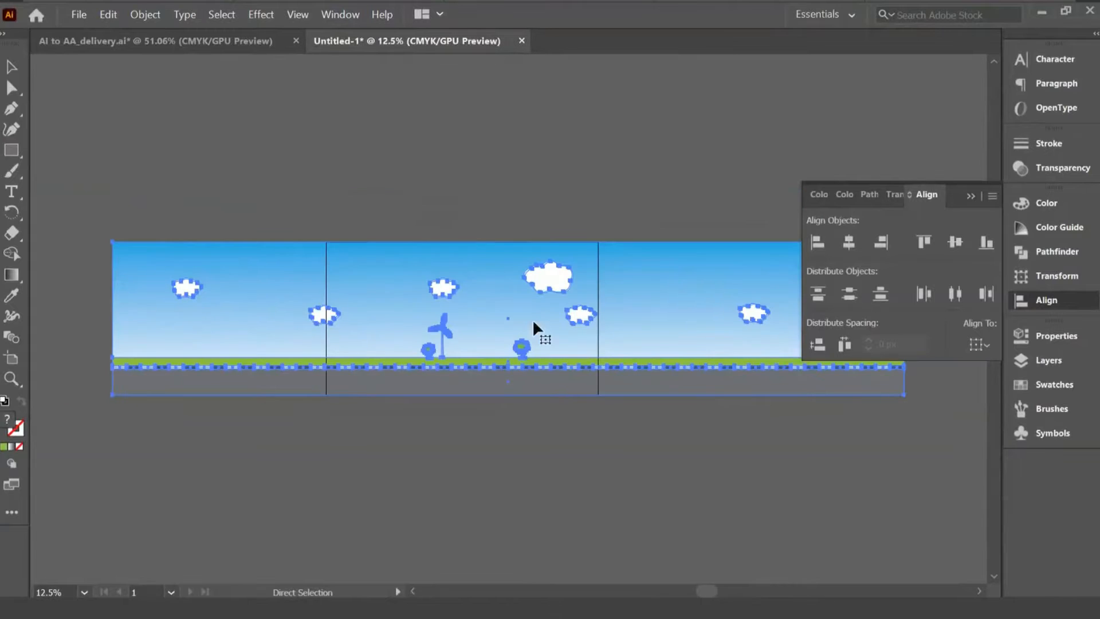
key(v)
drag(487, 280, 427, 280)
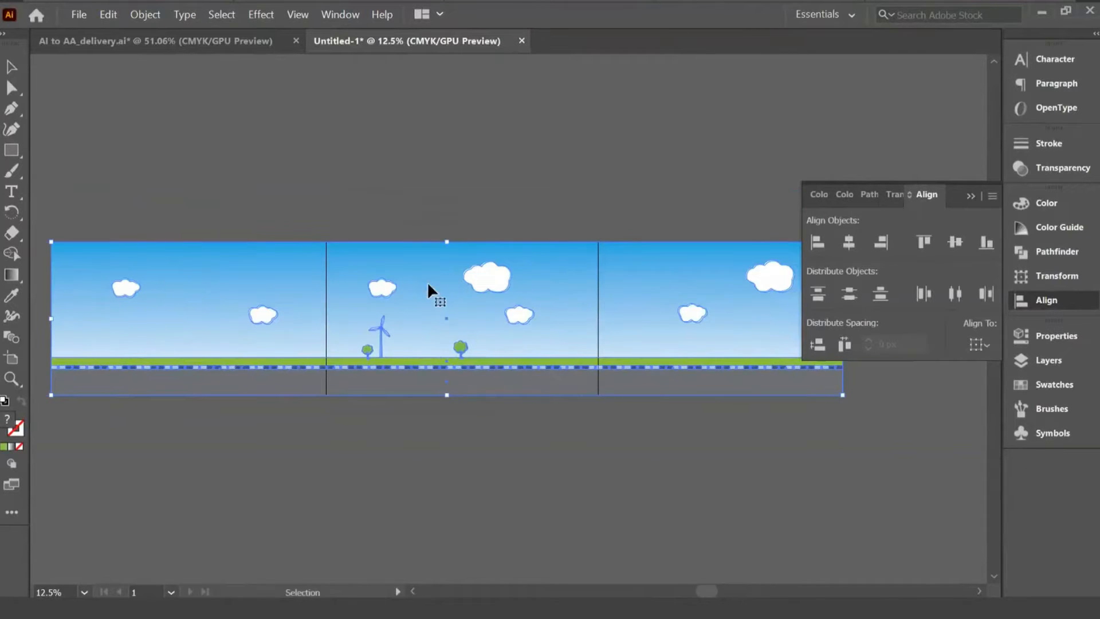
click(508, 486)
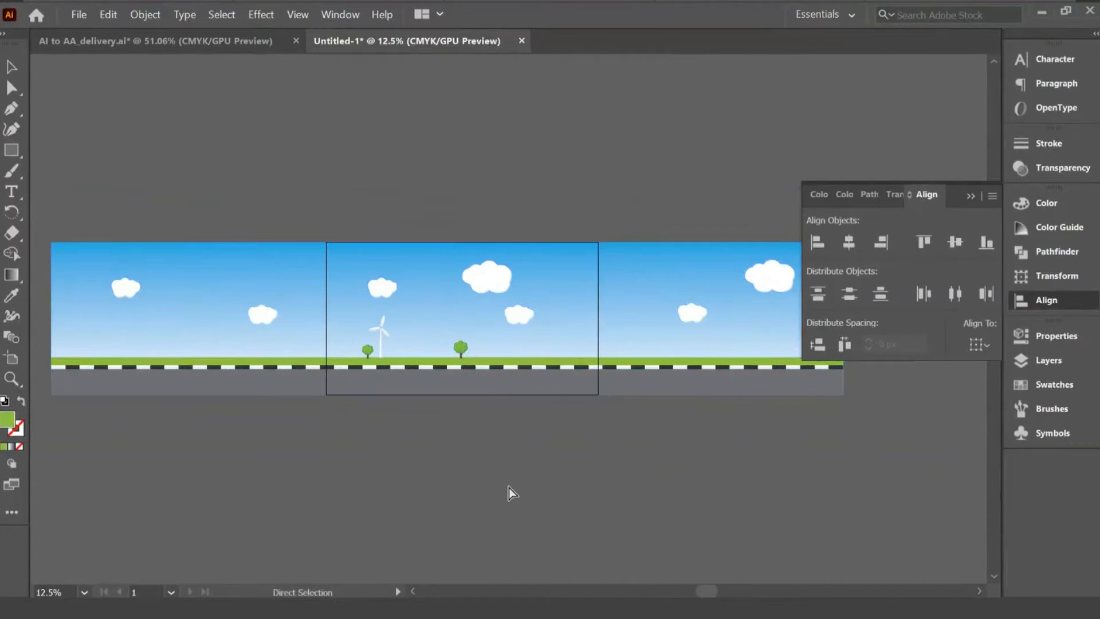
Enlarge the tree beside the windmill at the artboard's left edge and place a copy on the grass beyond that edge.
key(ctrl+plus)
key(space)
drag(246, 384, 119, 355)
click(431, 397)
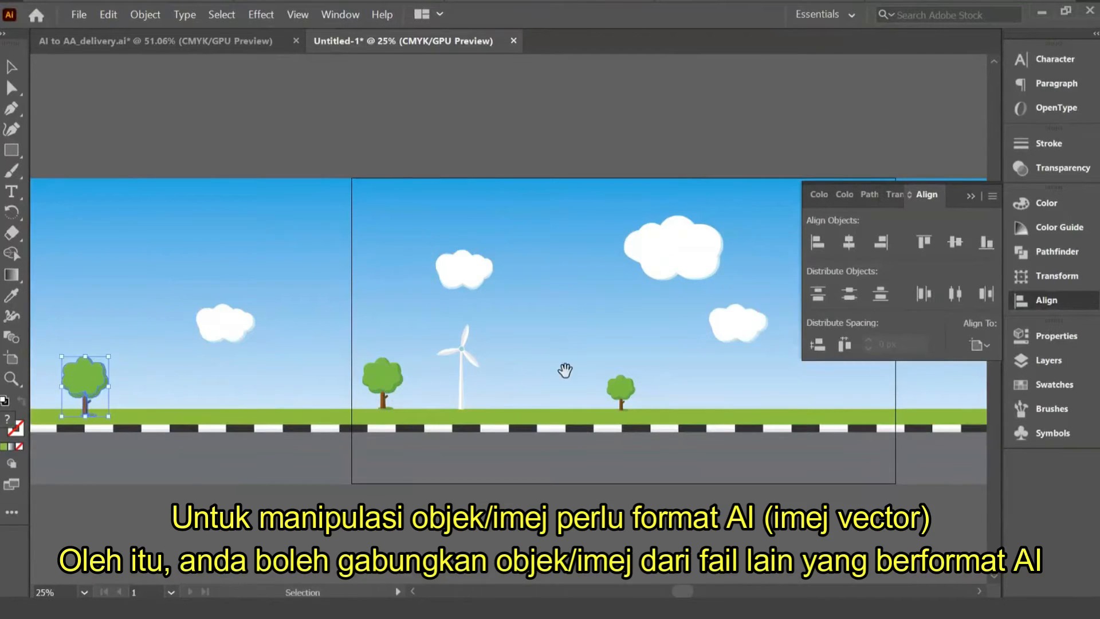
Add a large tree and a small tree on the grass beyond the artboard's right edge by duplicating existing trees.
drag(565, 371, 354, 410)
shift+click(177, 424)
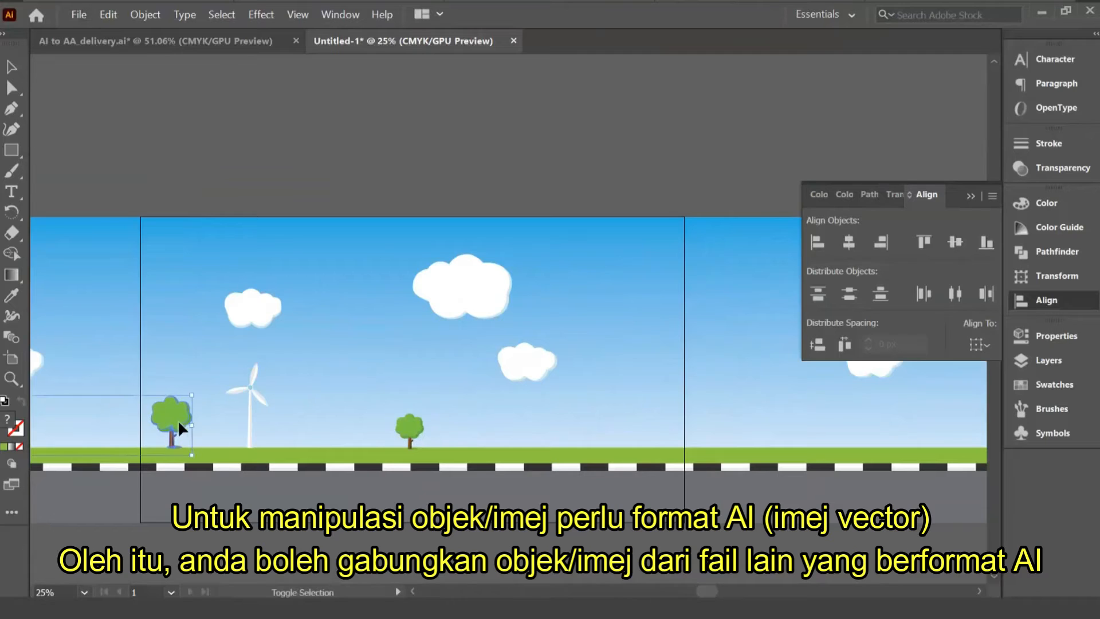
click(225, 198)
drag(198, 411, 824, 384)
drag(665, 428, 672, 427)
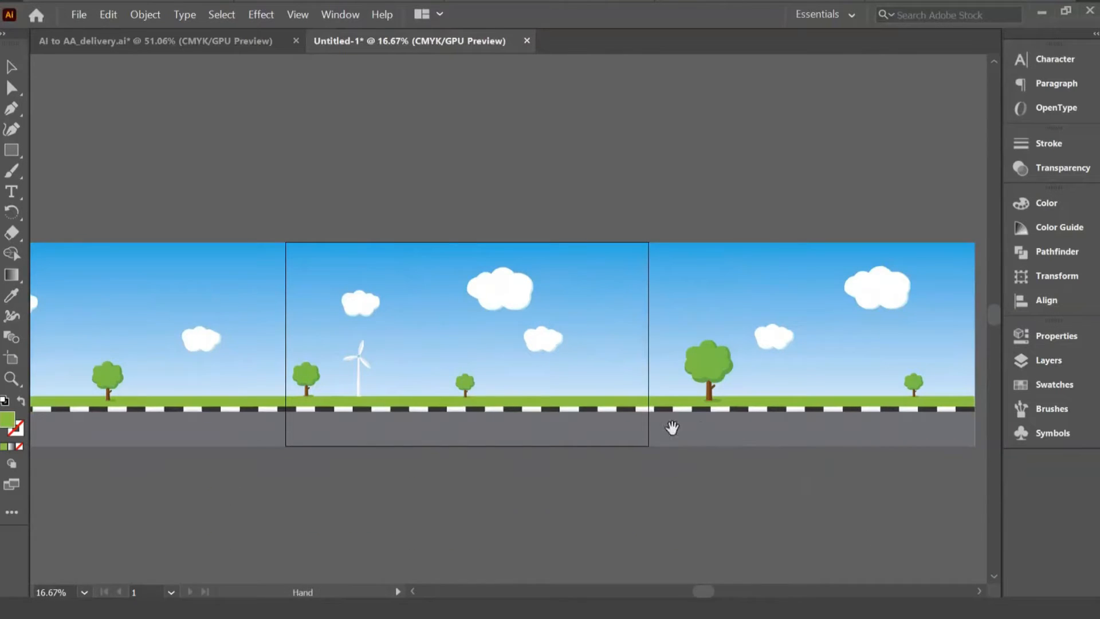
Enlarge the windmill and place a copy of it between the two trees beyond the artboard's right edge.
shift+click(358, 366)
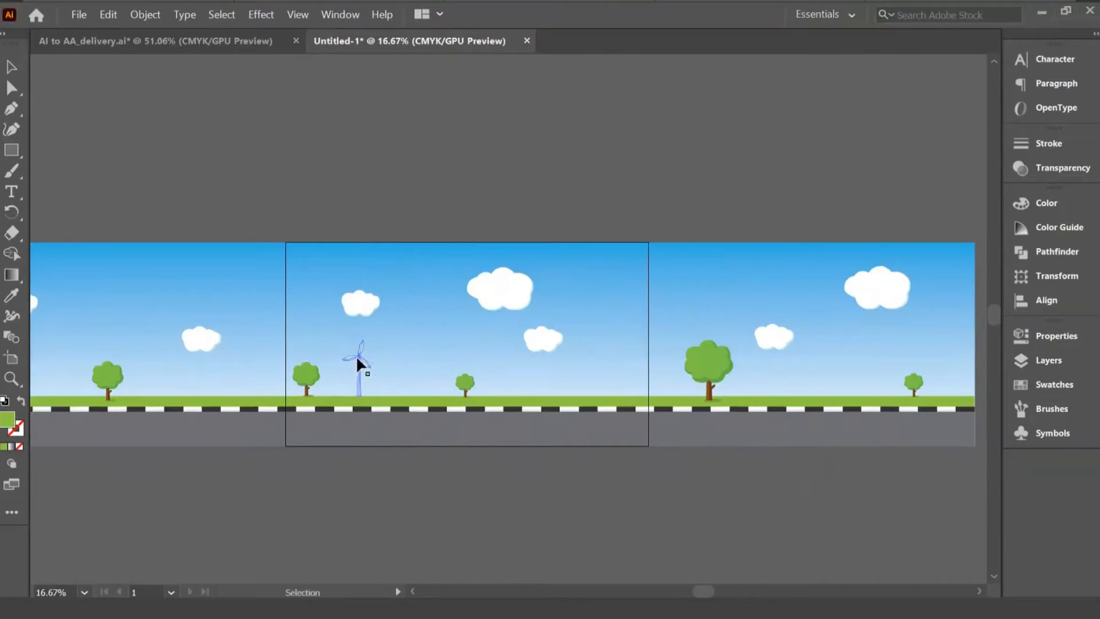
drag(371, 340, 844, 350)
click(307, 447)
drag(307, 447, 431, 367)
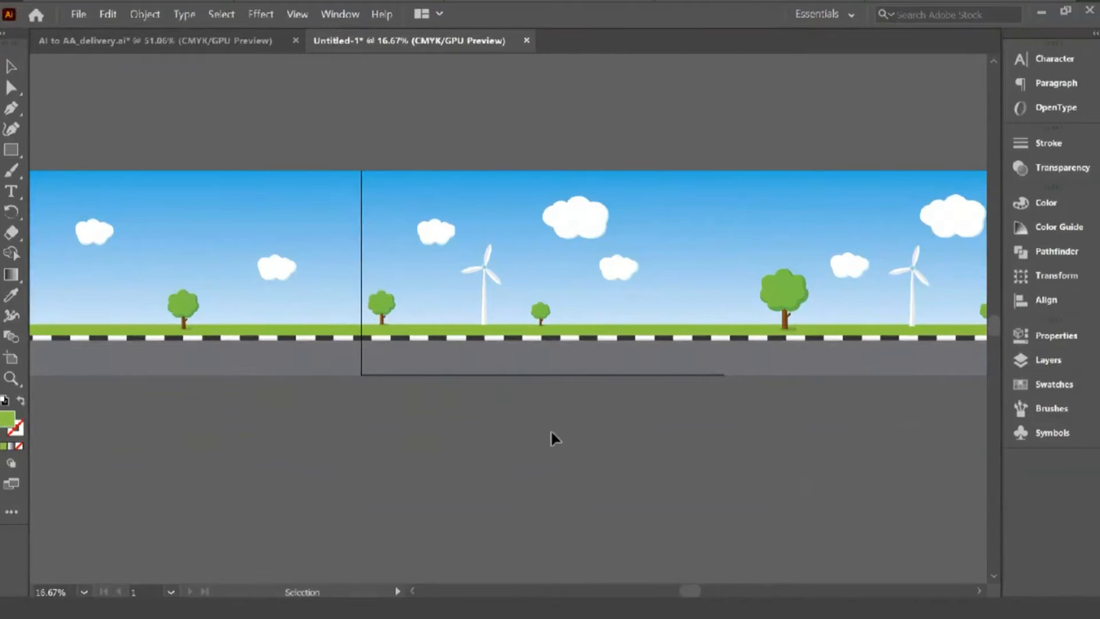
drag(593, 417, 723, 431)
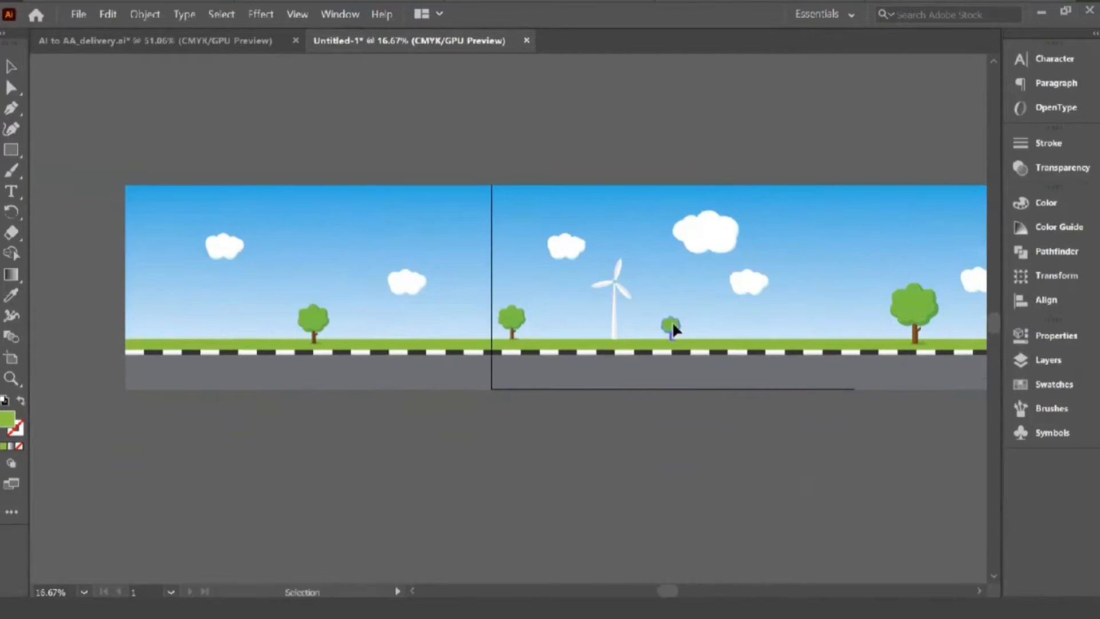
Duplicate the small tree beside the windmill onto the grass near the far left end of the scenery, then deselect it.
drag(673, 325, 164, 327)
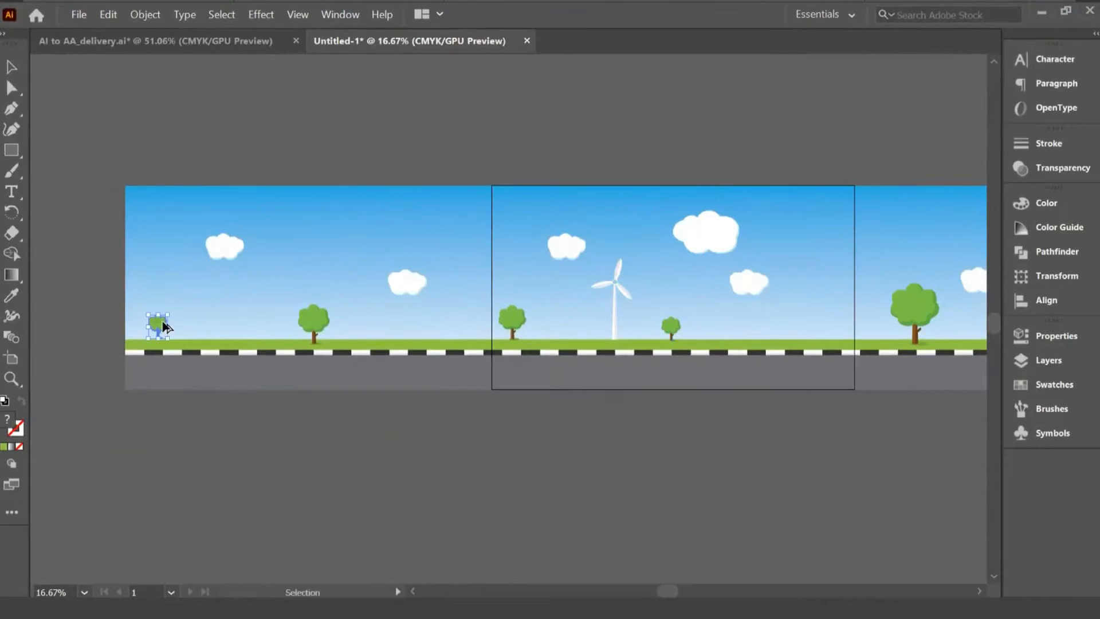
key(ctrl+z)
drag(670, 328, 185, 327)
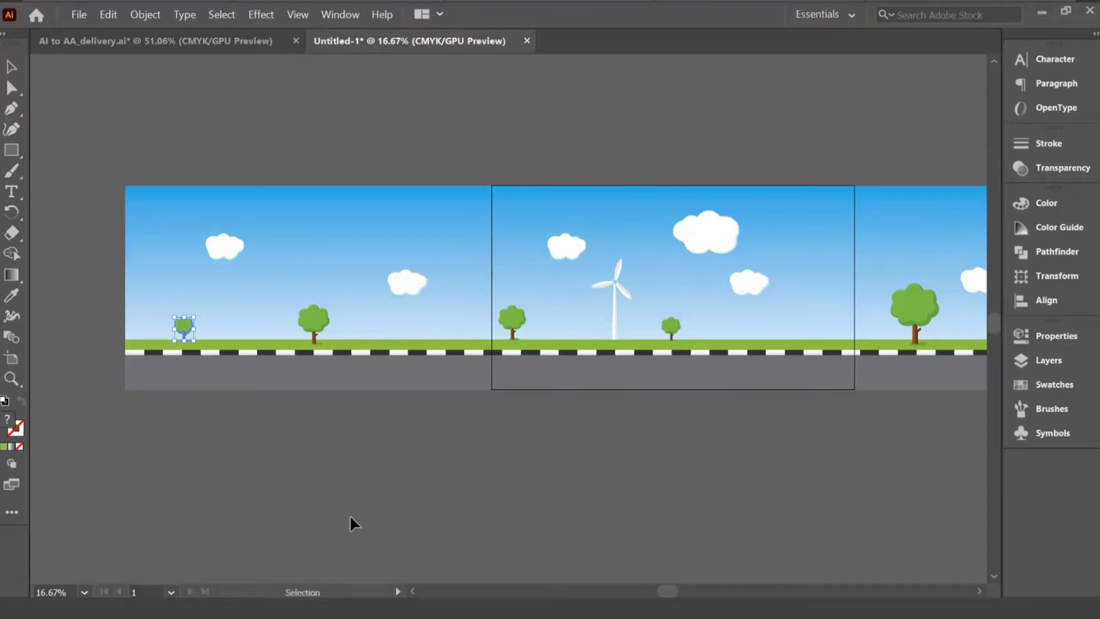
click(350, 517)
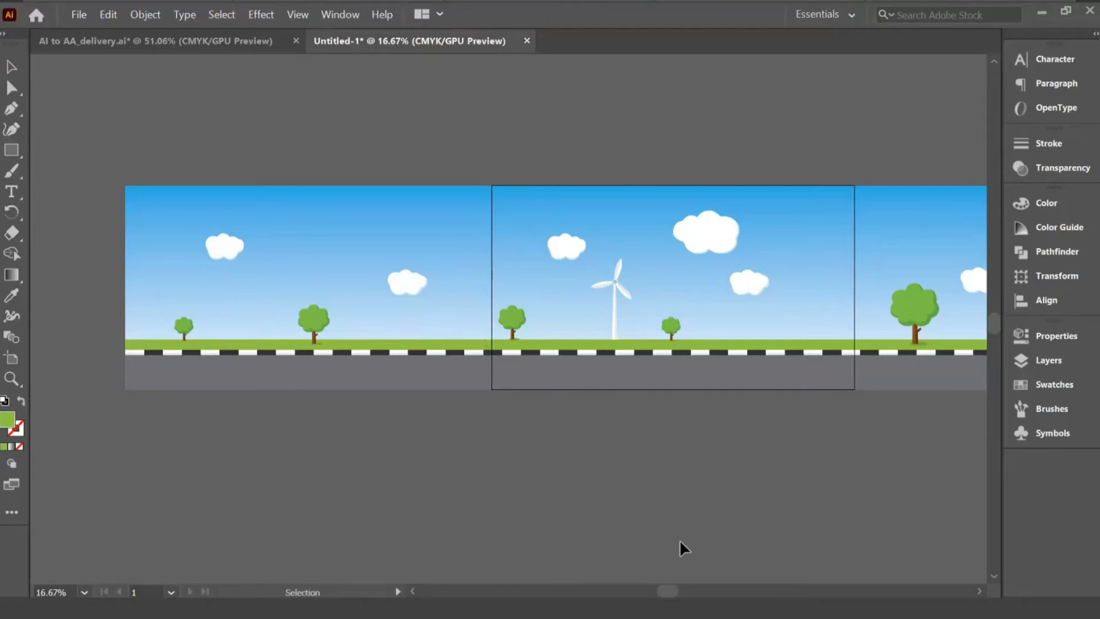
Copy the scooter with its rider from AI to AA_delivery.ai and paste it into the Untitled-1 scenery document.
click(194, 40)
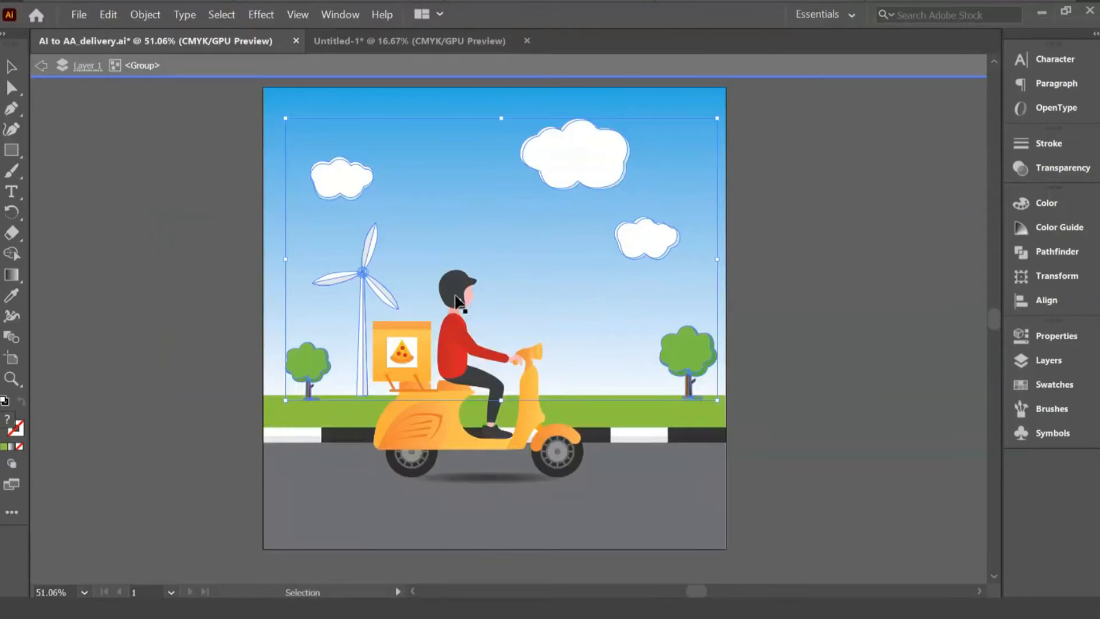
click(417, 40)
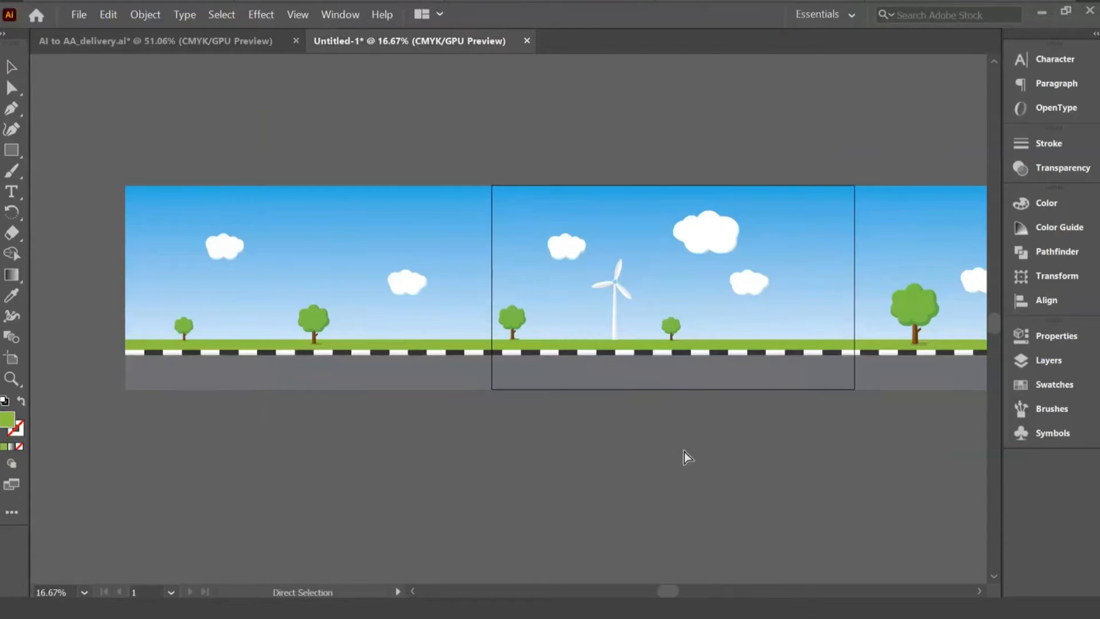
key(ctrl+minus)
drag(731, 447, 624, 456)
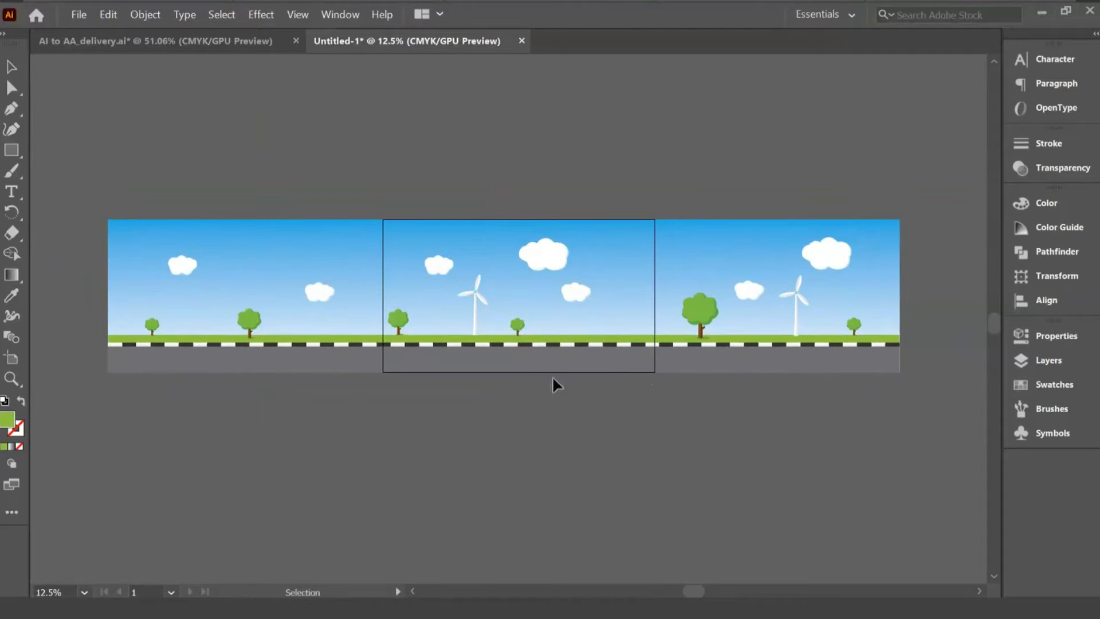
click(116, 42)
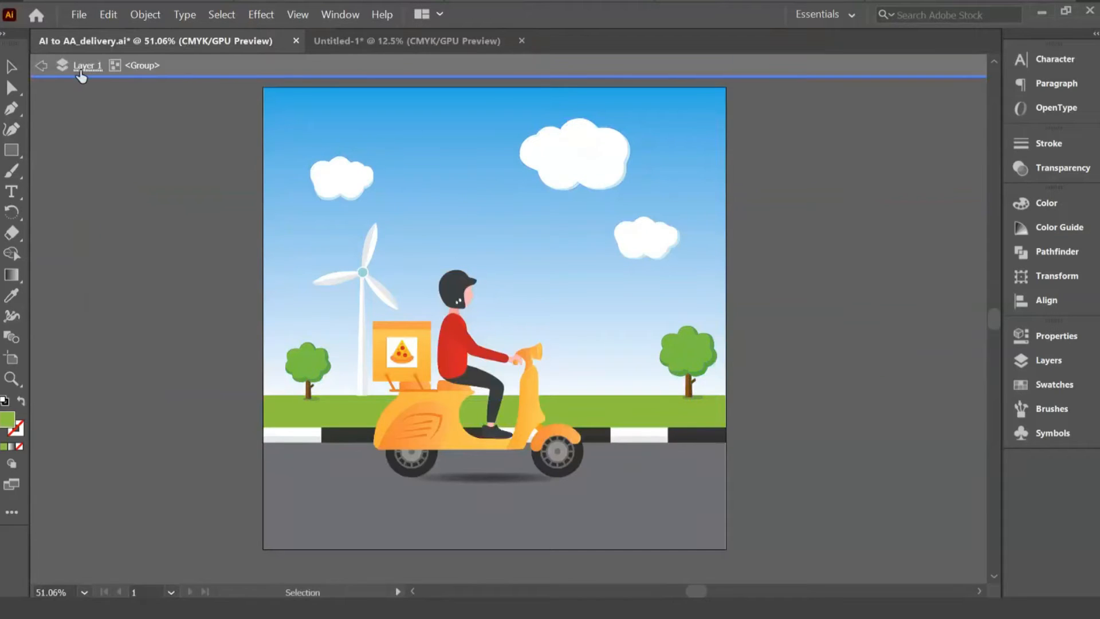
click(87, 66)
double_click(454, 352)
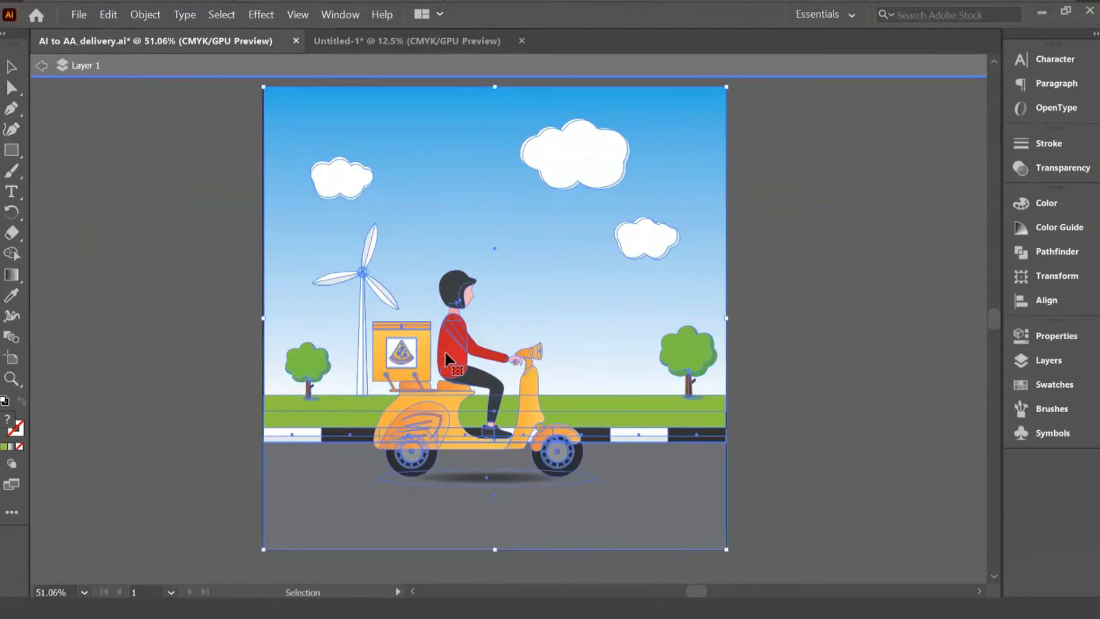
click(455, 353)
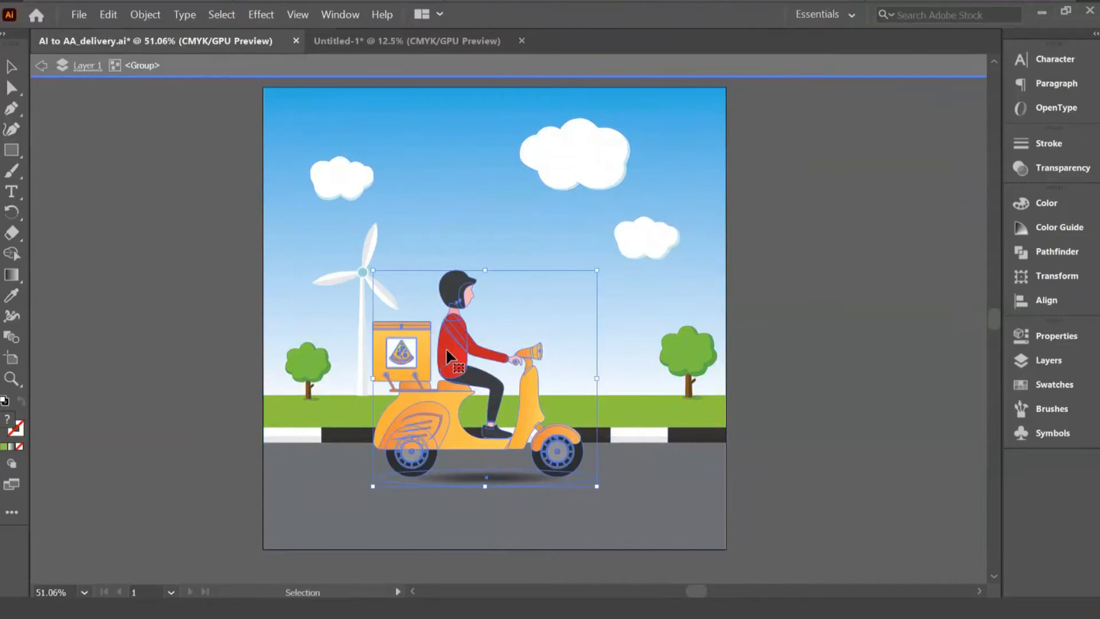
click(399, 44)
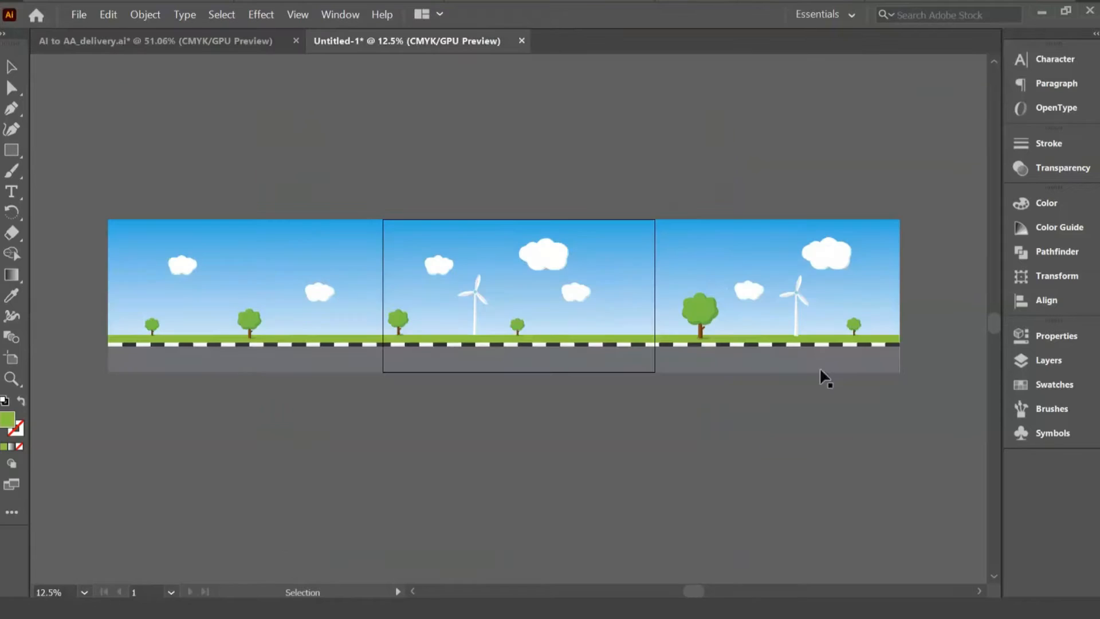
key(ctrl+v)
key(v)
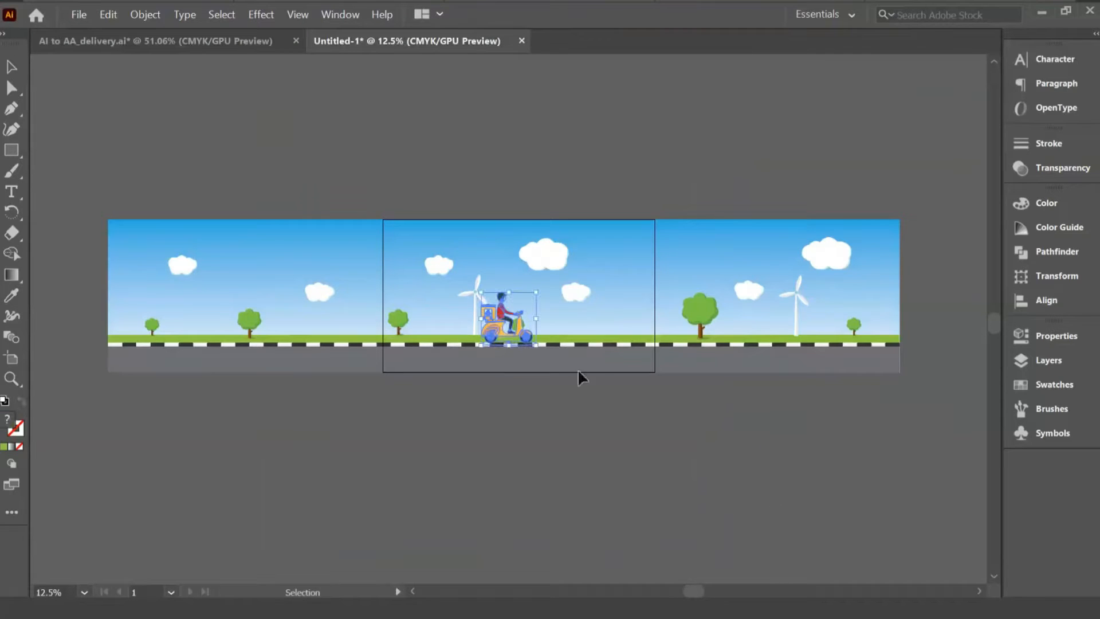
Enlarge the pasted scooter with its rider and place it on the road near the middle of the artboard.
drag(500, 320, 604, 291)
click(645, 493)
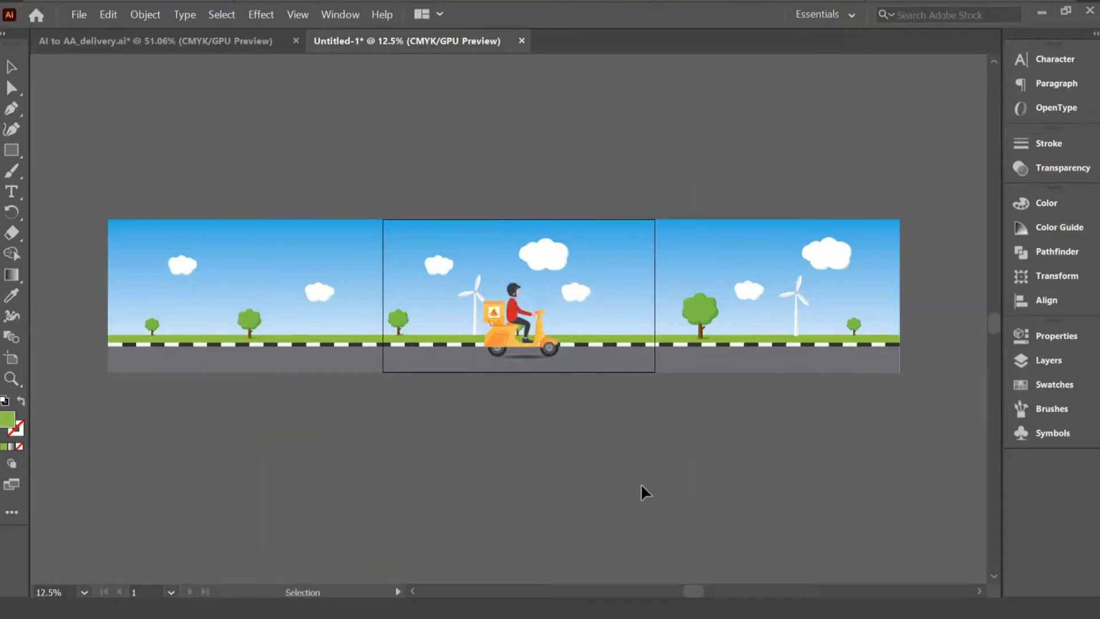
key(ctrl+minus)
key(ctrl+plus)
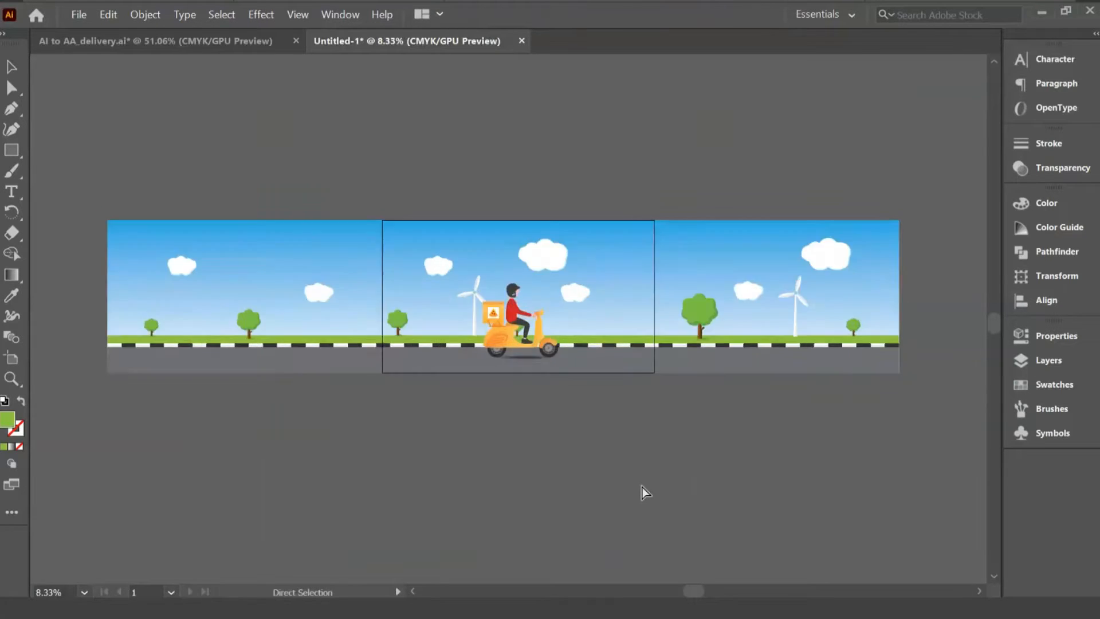
key(ctrl+plus)
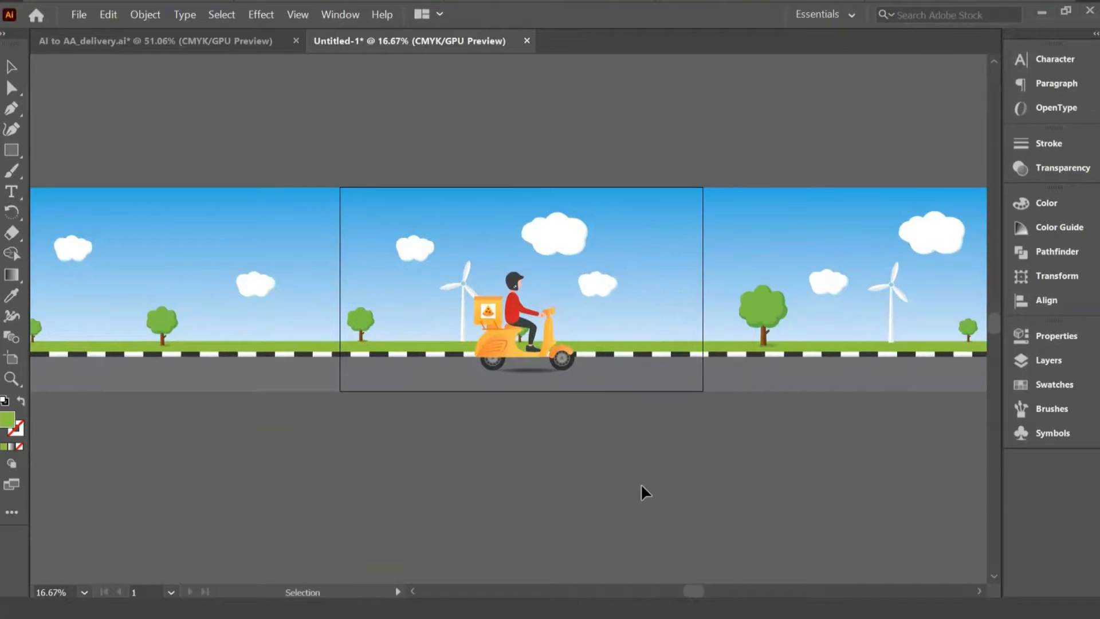
Shift the scooter slightly right along the road, and move the small cloud ahead of the rider farther right inside the artboard.
mouse_move(521, 346)
mouse_down()
mouse_move(547, 352)
mouse_move(507, 351)
mouse_up()
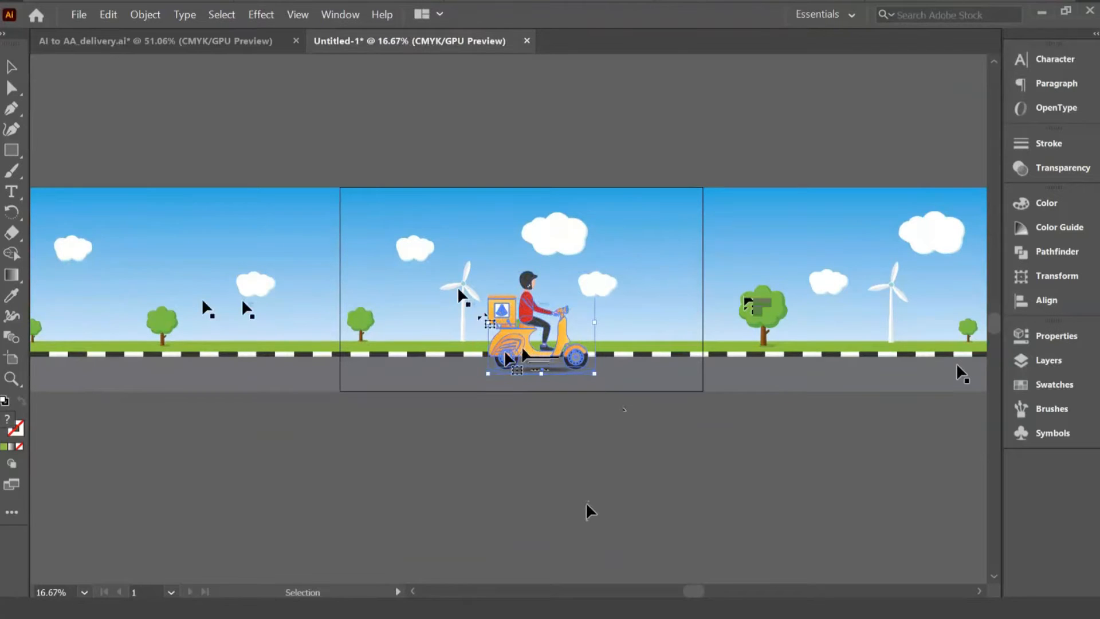
click(609, 292)
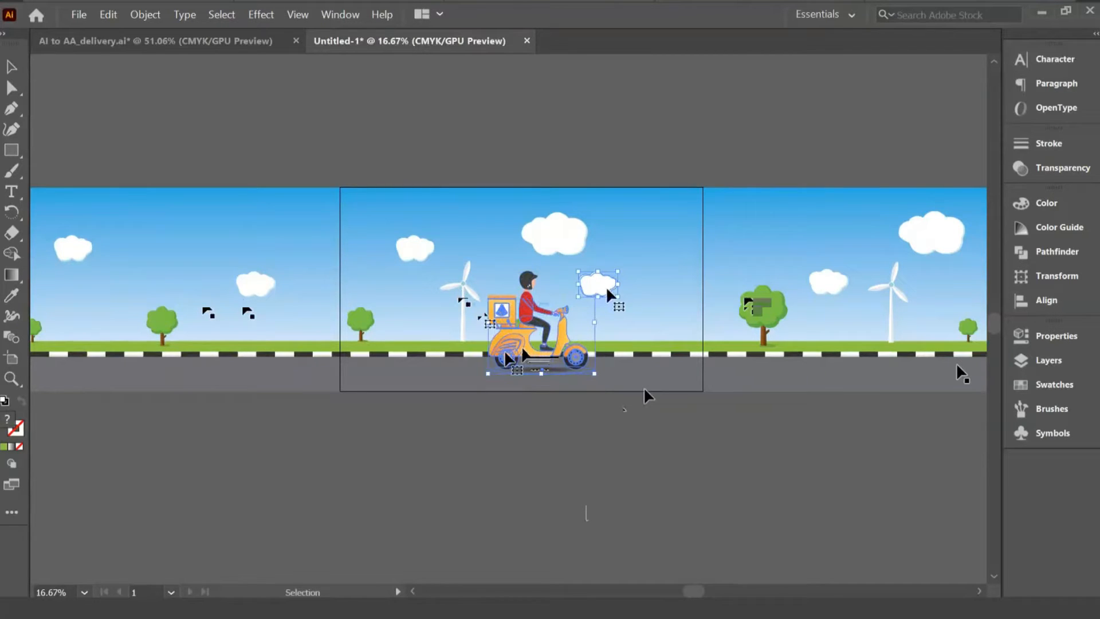
drag(608, 292, 656, 293)
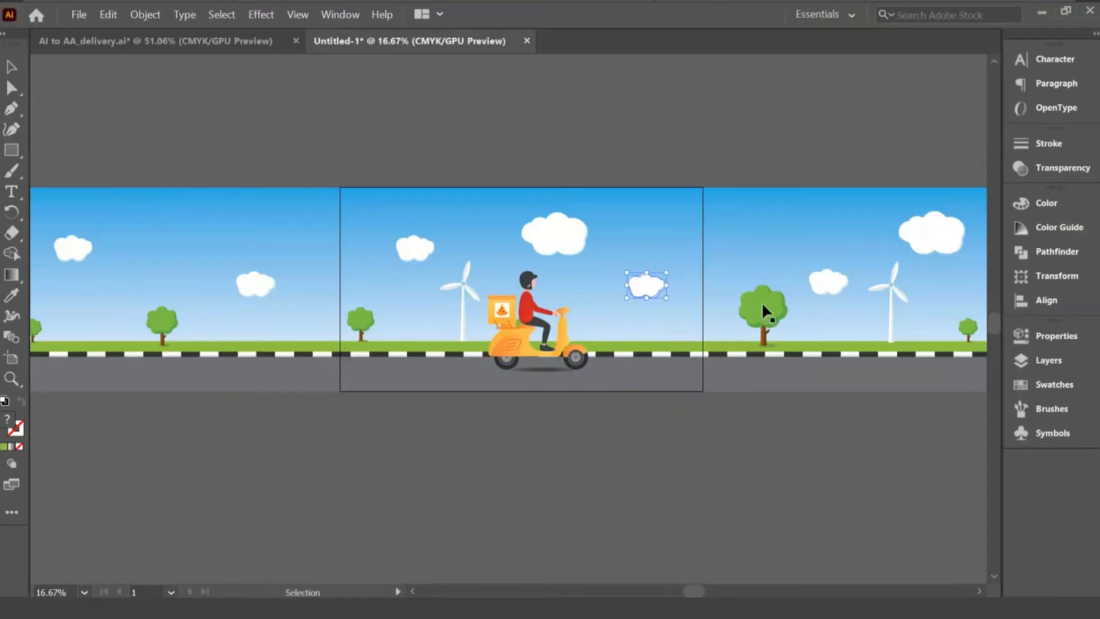
Try to mirror the large tree beyond the artboard's right edge horizontally with the Reflect tool.
click(763, 312)
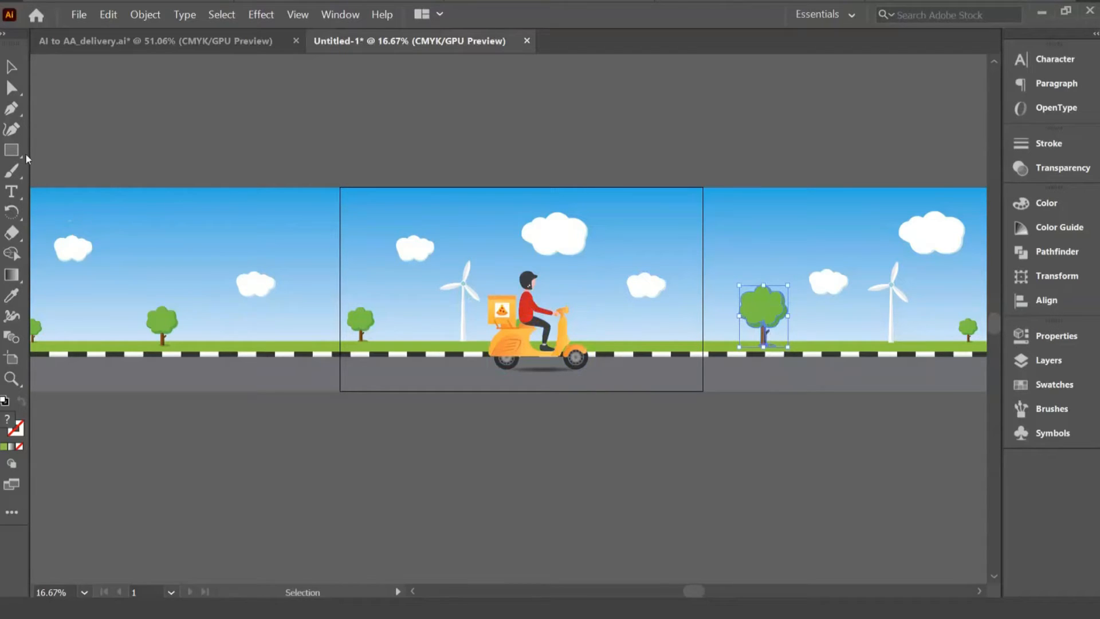
click(11, 212)
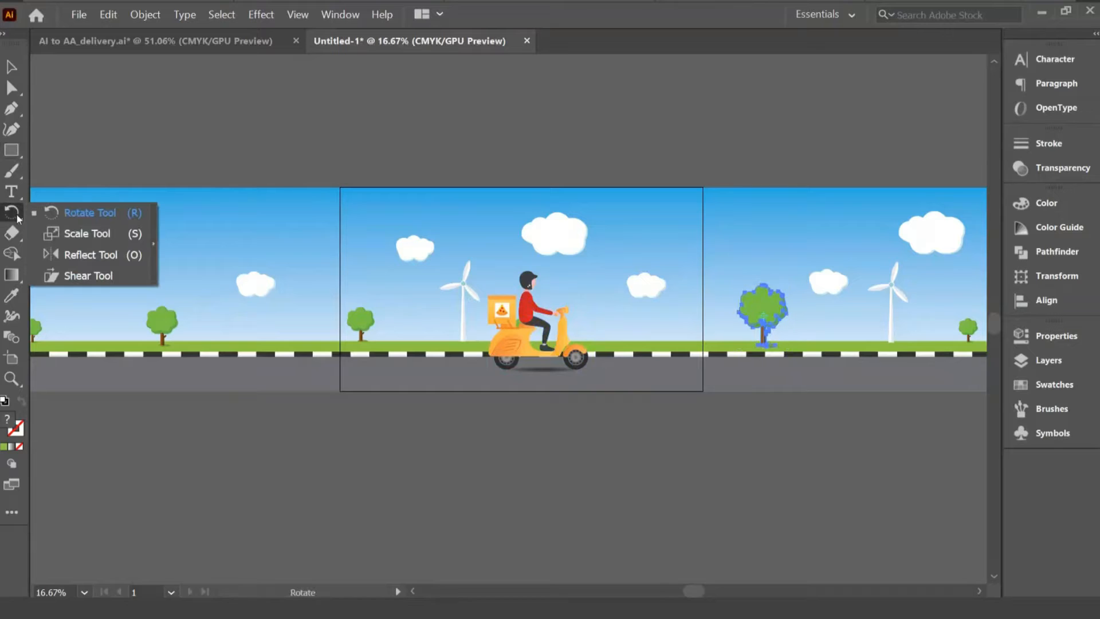
click(94, 261)
drag(767, 329, 720, 330)
key(v)
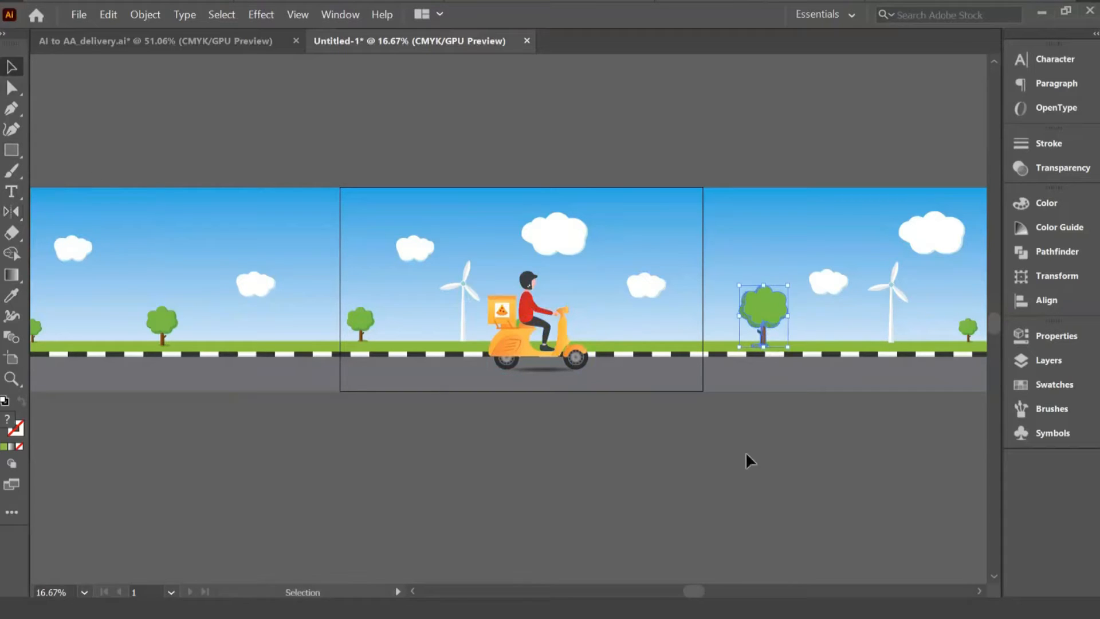
click(756, 420)
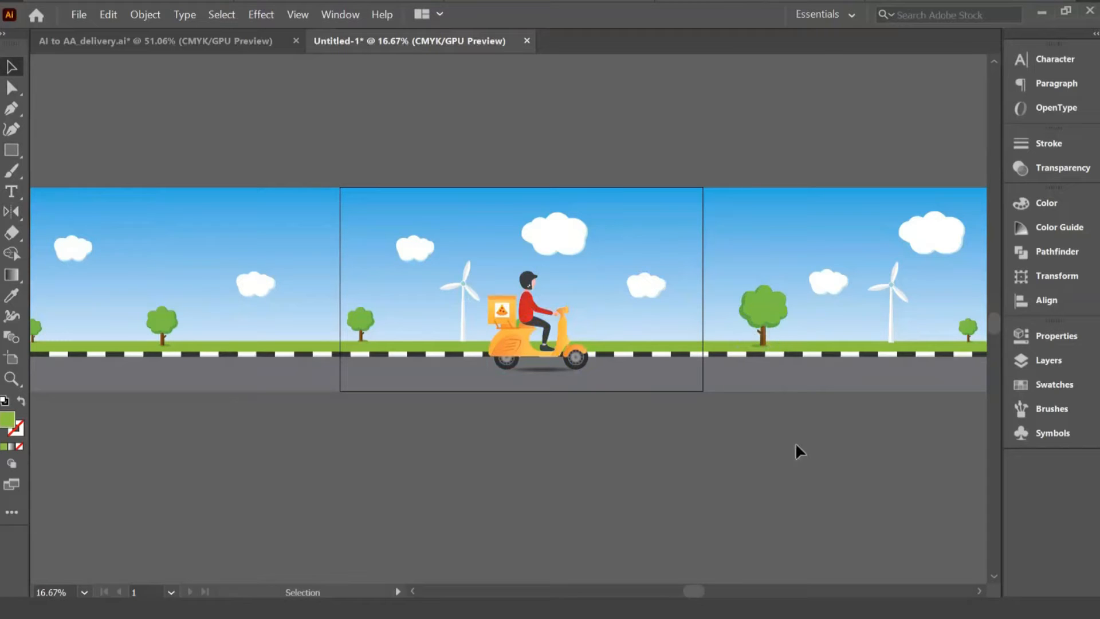
Reflect the same large tree across a vertical axis once more, and undo that reflection.
click(777, 318)
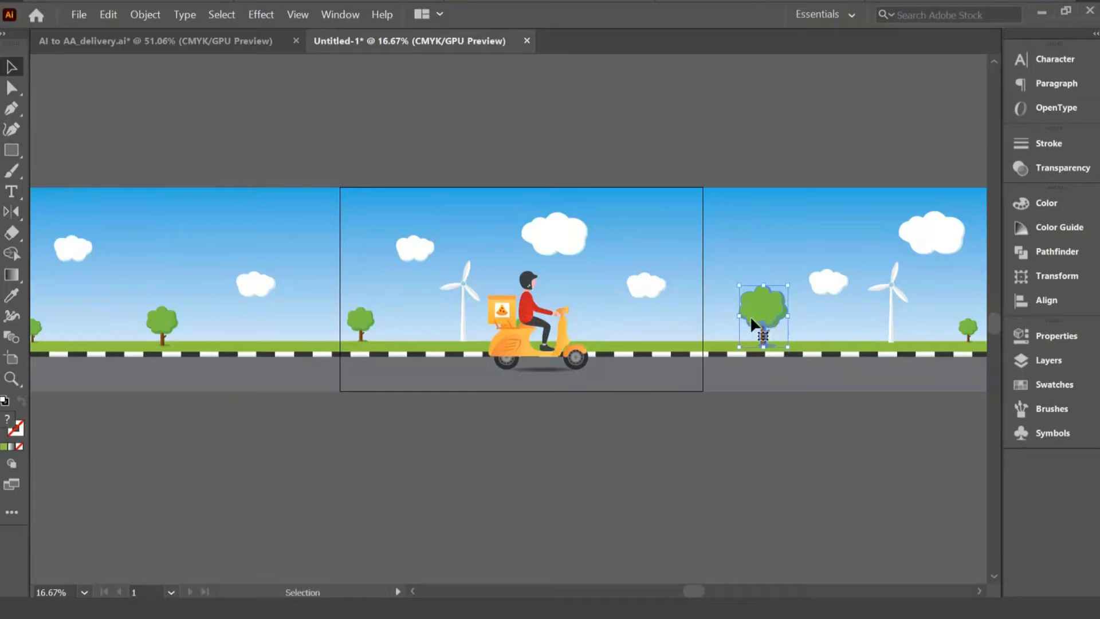
key(ctrl+plus)
key(ctrl+plus)
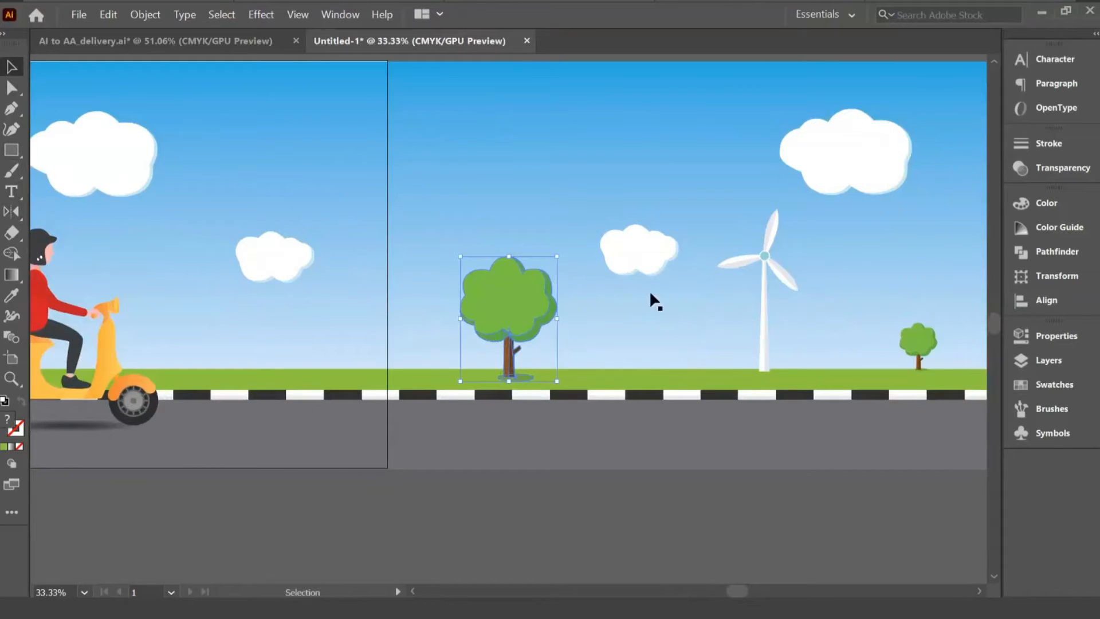
click(13, 216)
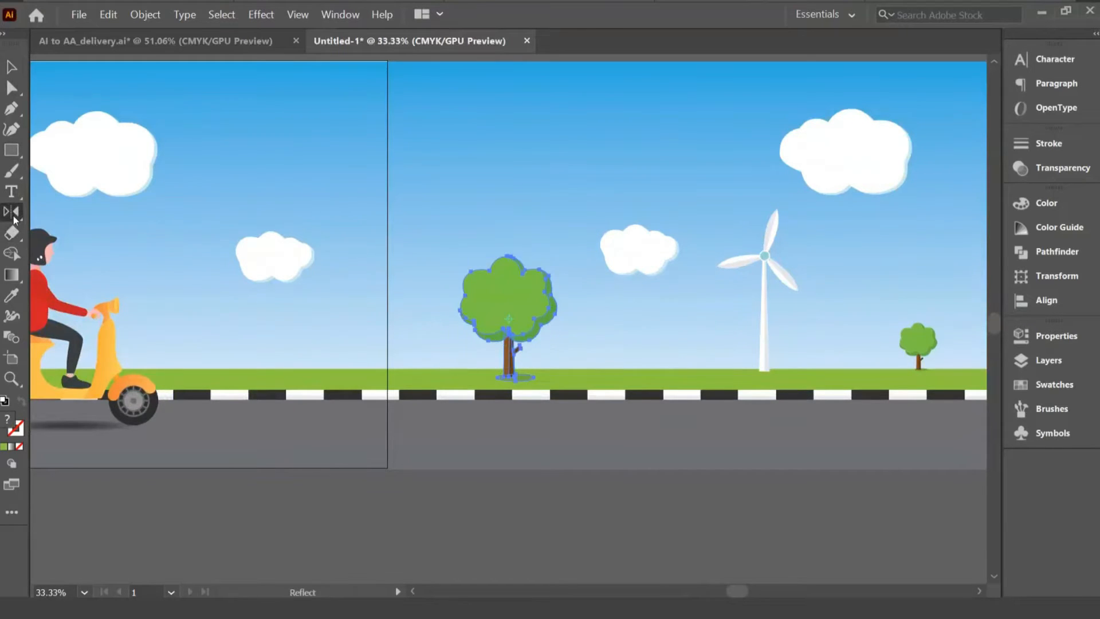
right_click(14, 217)
click(72, 262)
drag(450, 312, 692, 298)
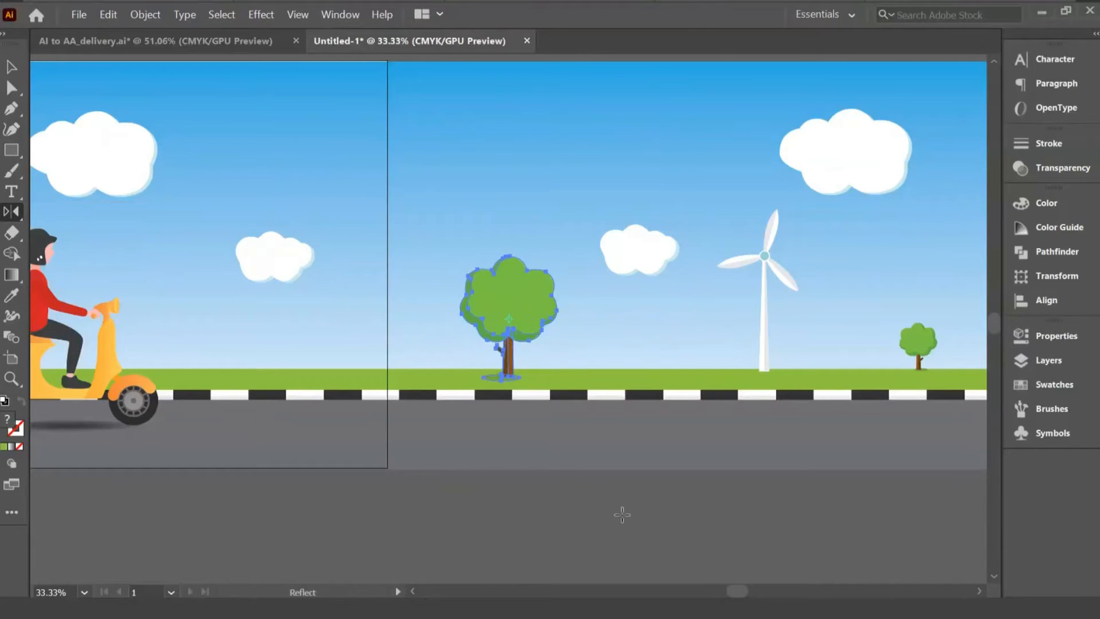
ctrl+click(614, 474)
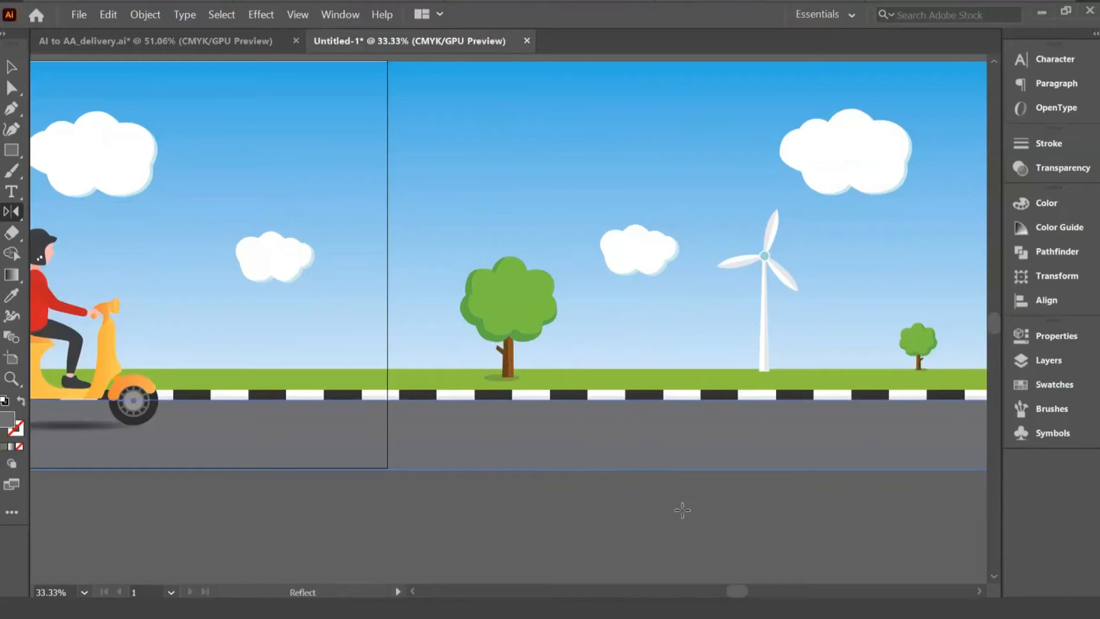
key(ctrl+z)
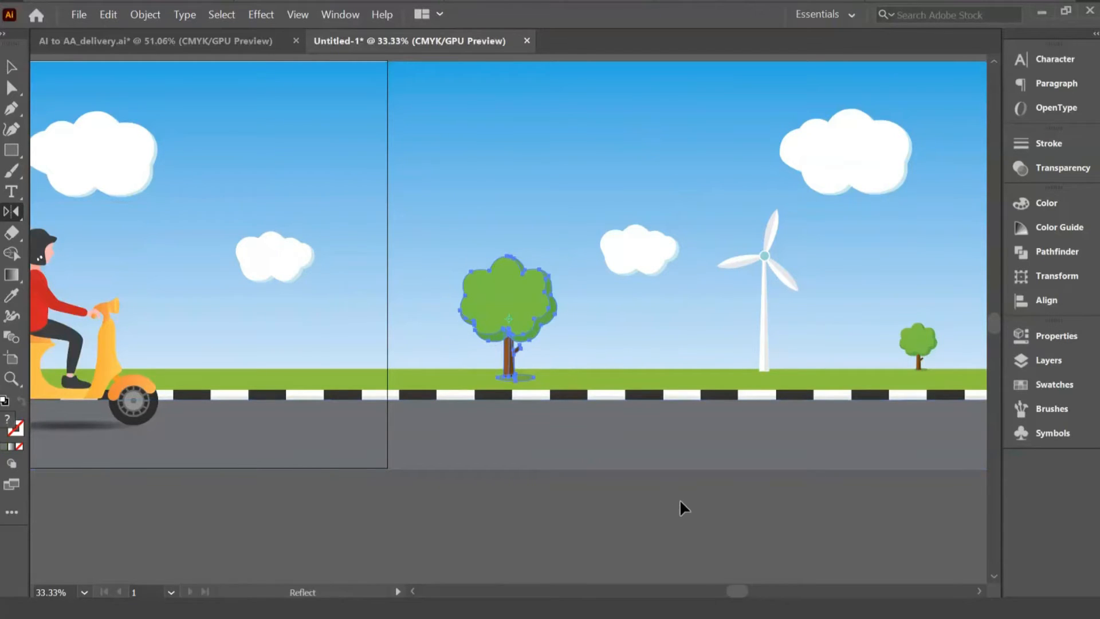
key(ctrl+minus)
key(ctrl+minus)
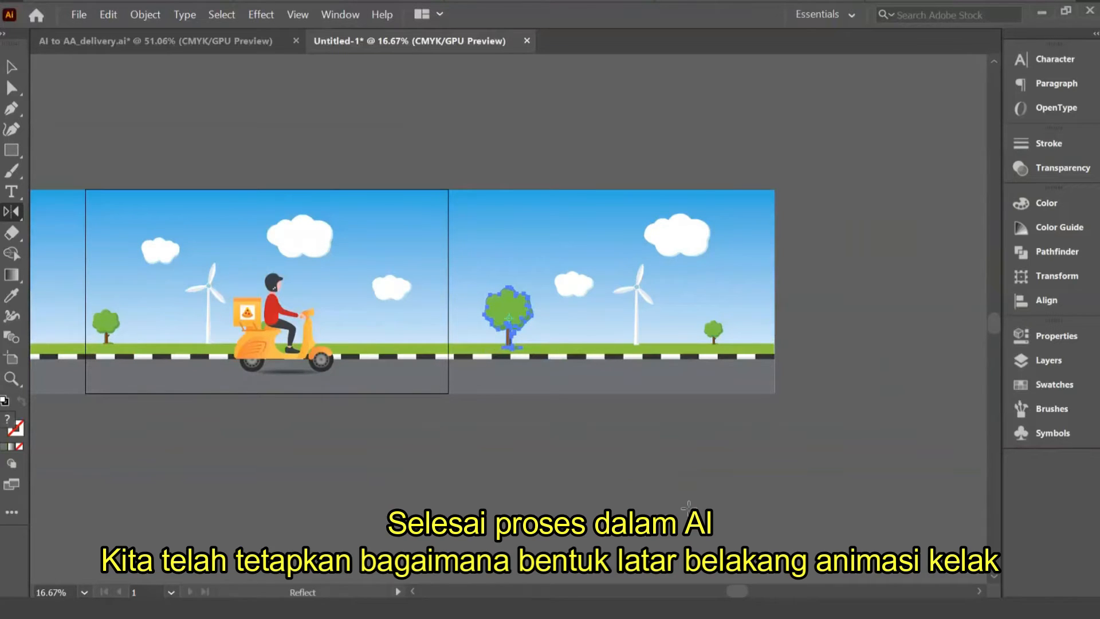
click(78, 15)
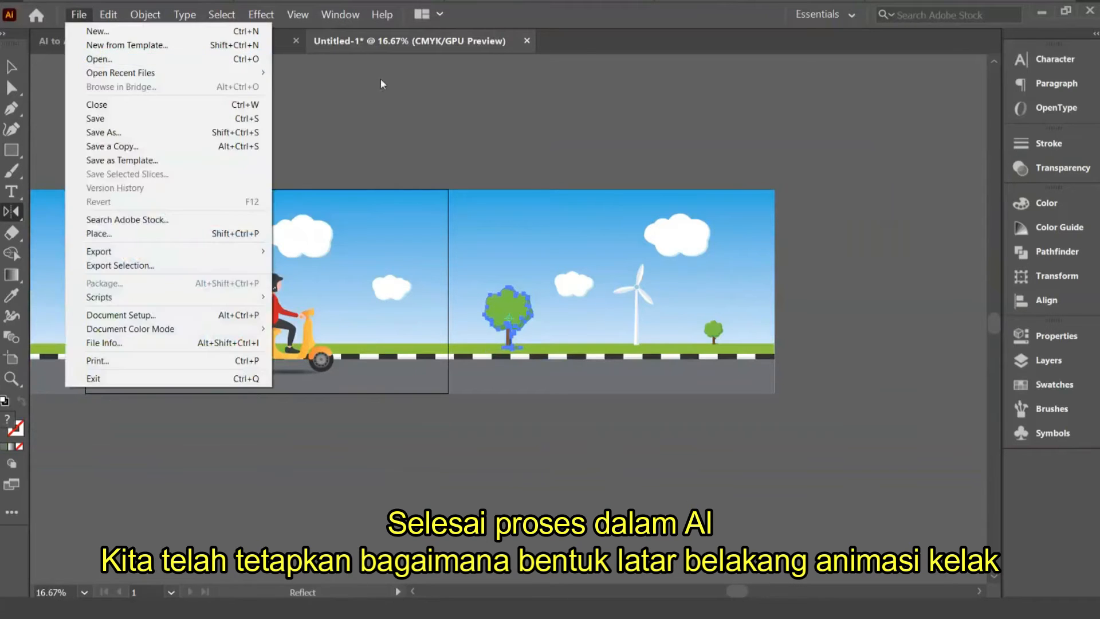
click(369, 72)
key(v)
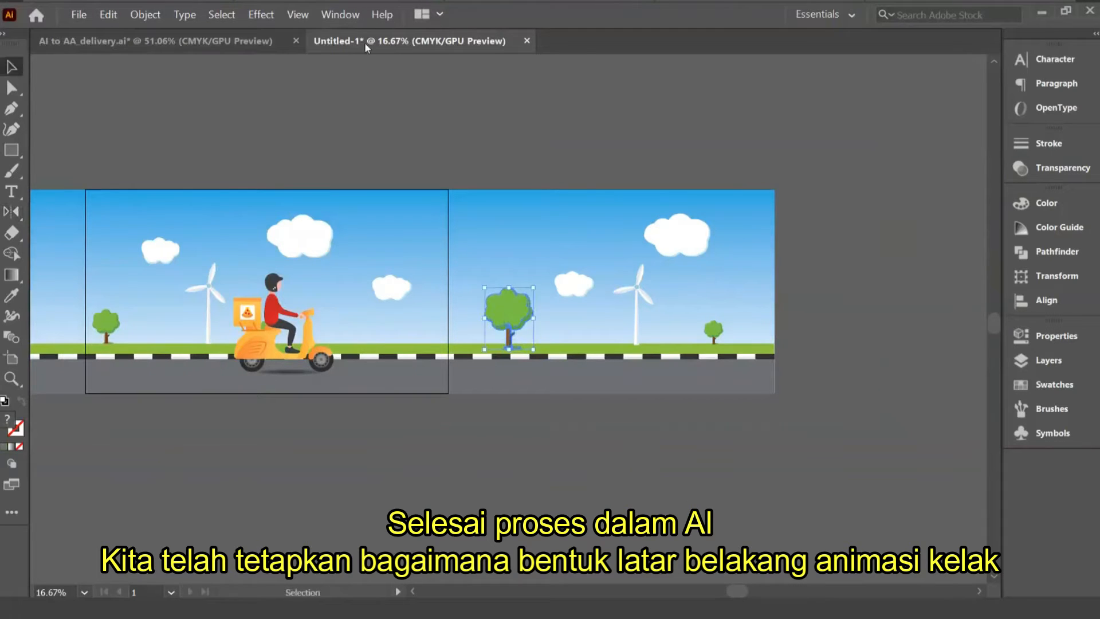
click(582, 472)
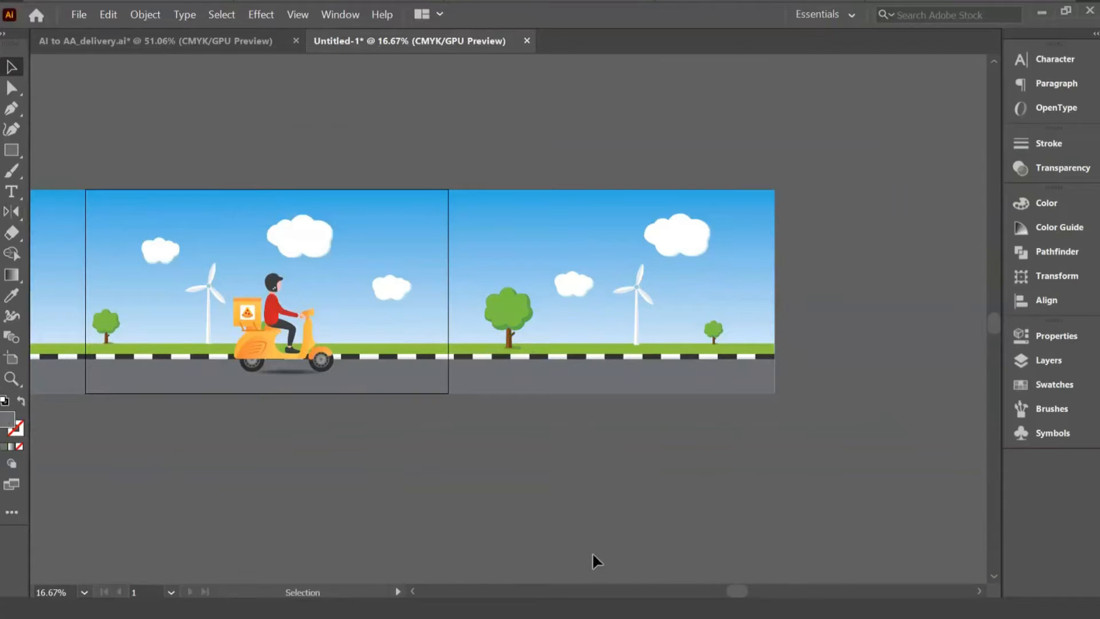
Move the small cloud beyond the artboard's right edge higher and closer above the large tree, then deselect it.
drag(737, 590, 677, 593)
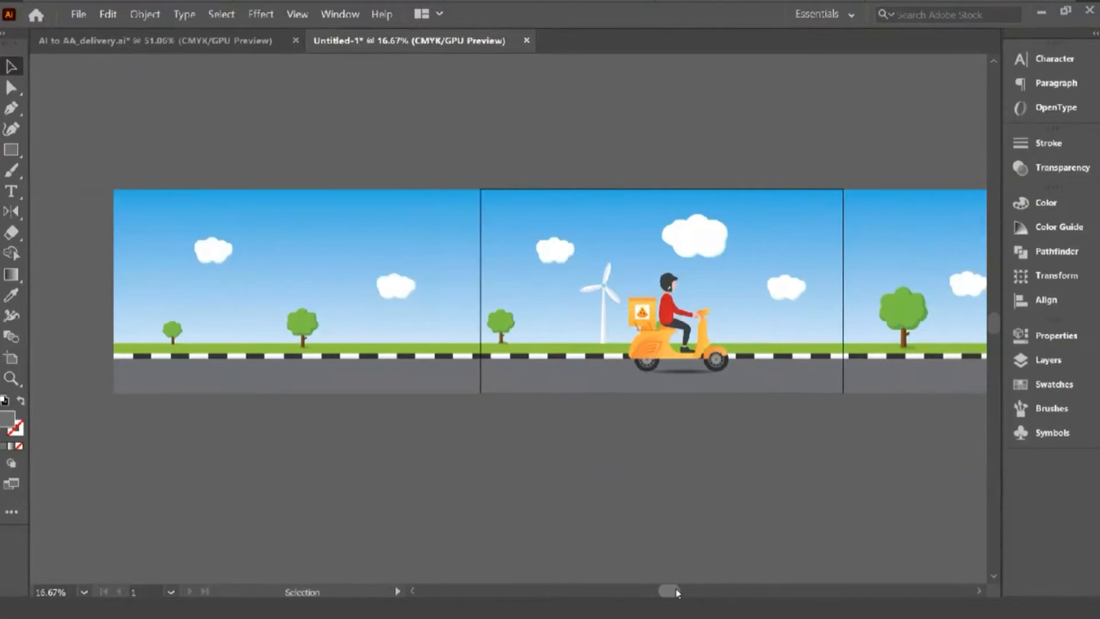
scroll(816, 400, up, 1)
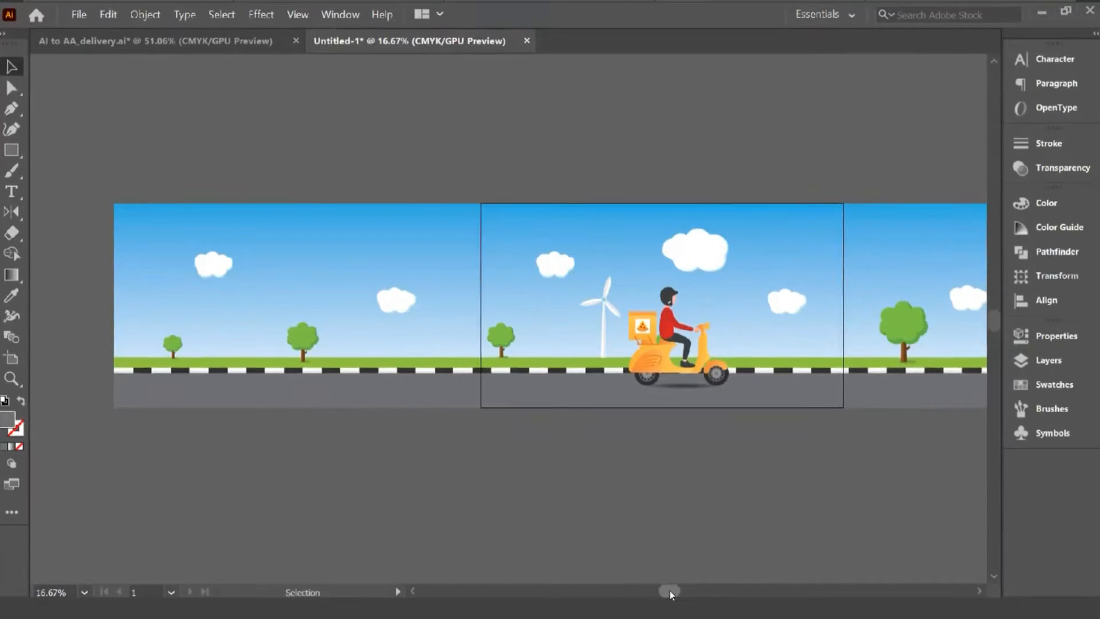
drag(669, 590, 699, 589)
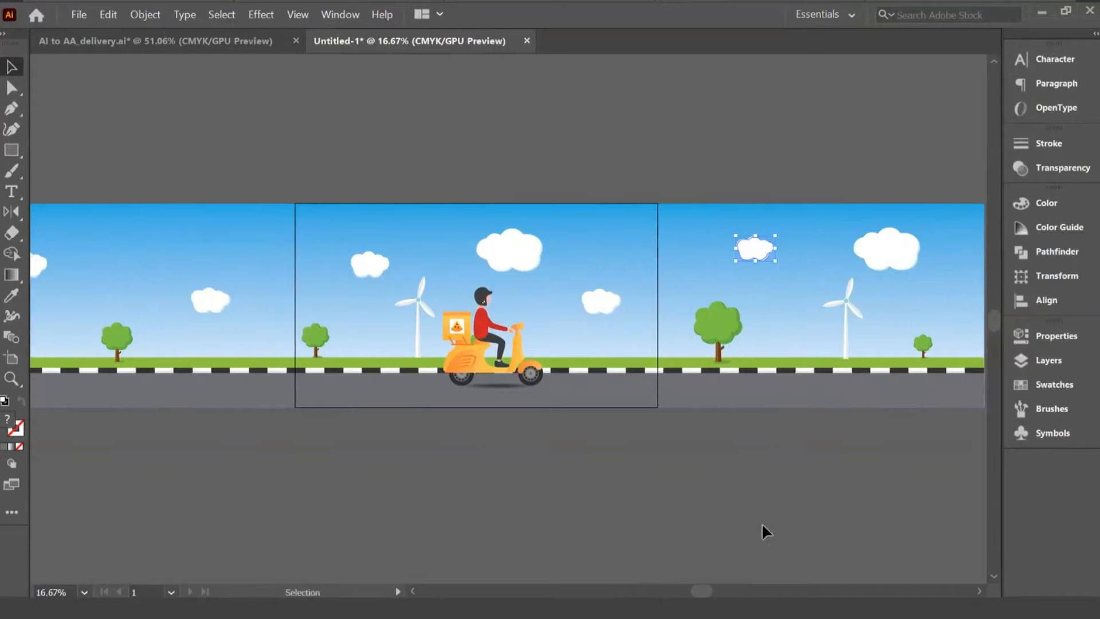
drag(599, 471, 703, 487)
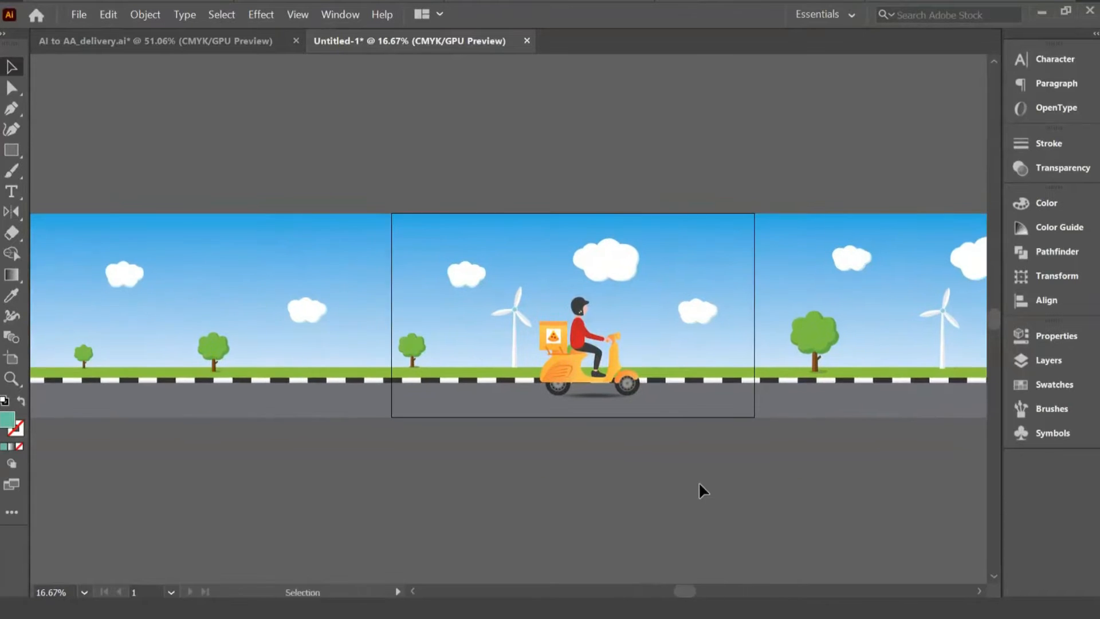
Select the entire illustration, including the scenery beyond both sides of the artboard, and copy it.
key(ctrl+minus)
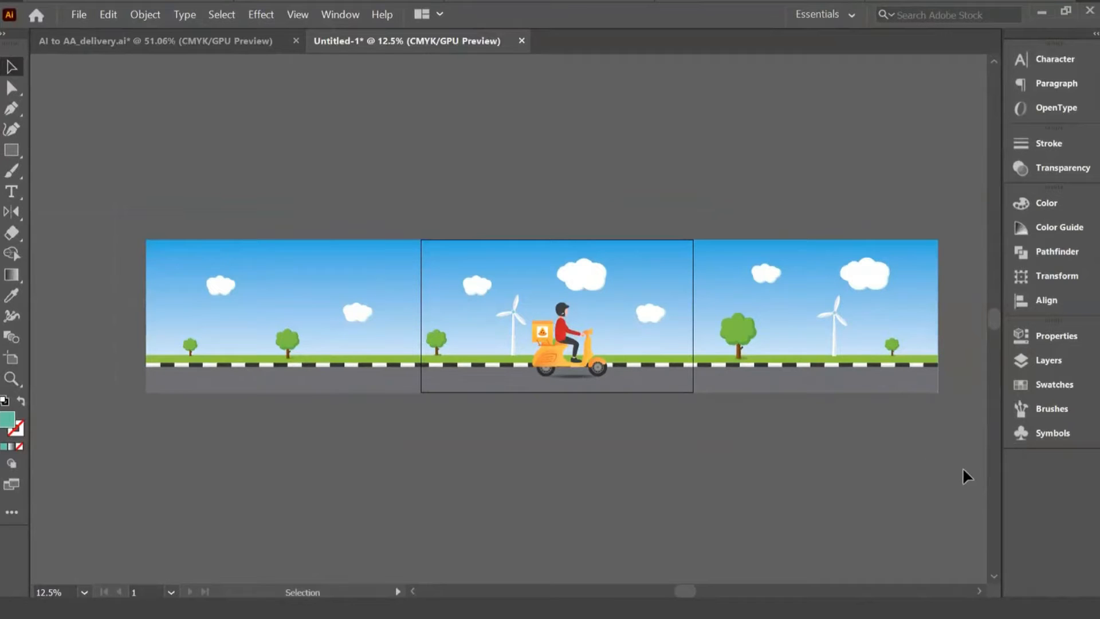
key(ctrl+a)
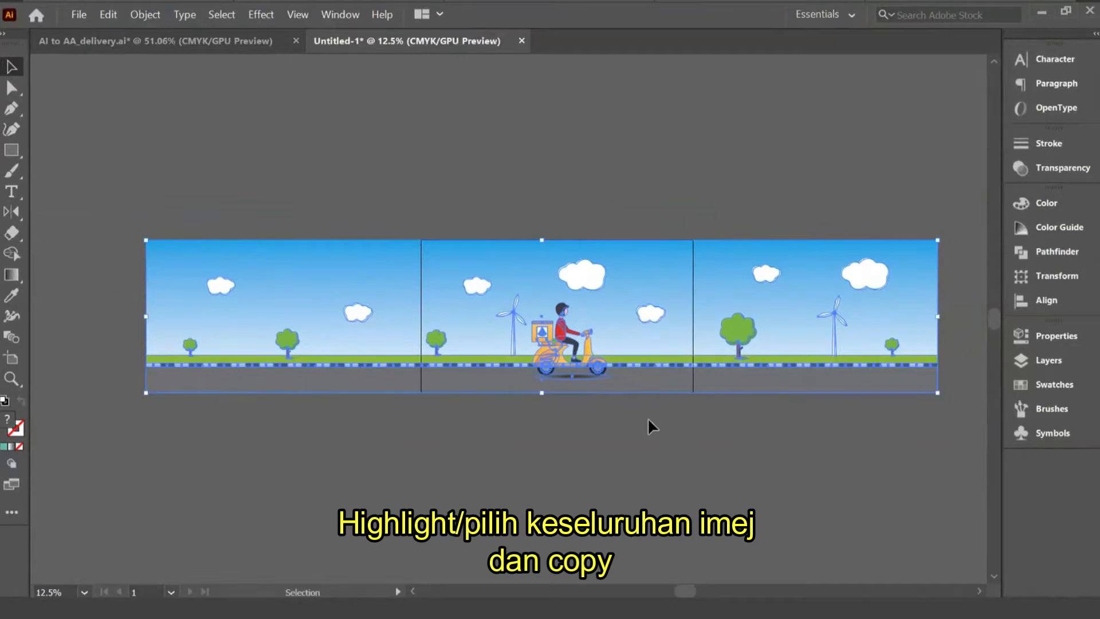
click(135, 199)
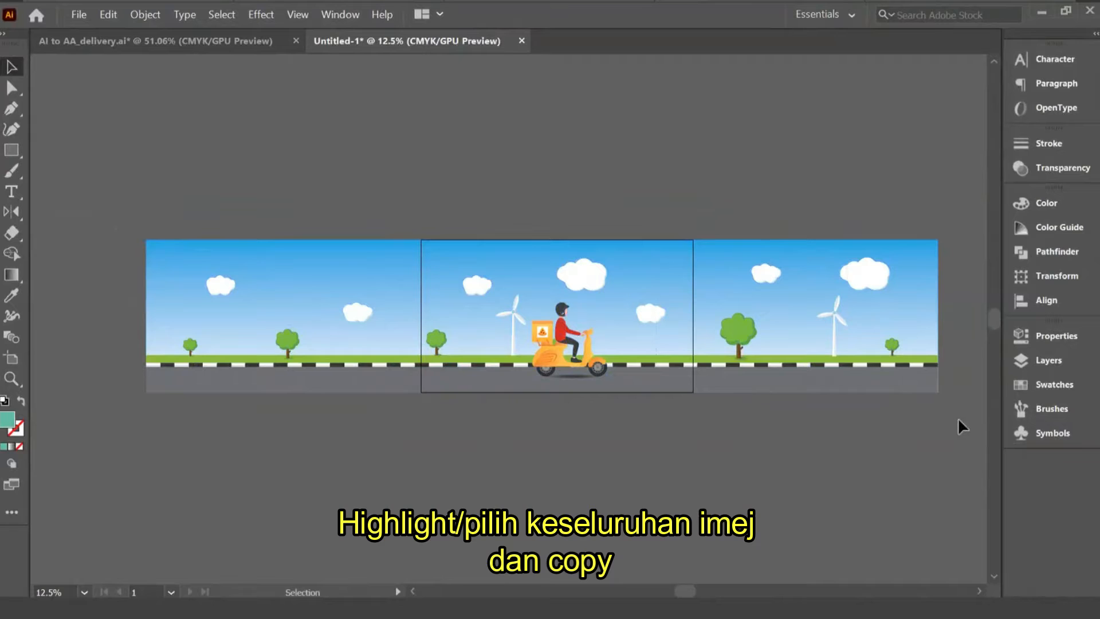
key(ctrl+a)
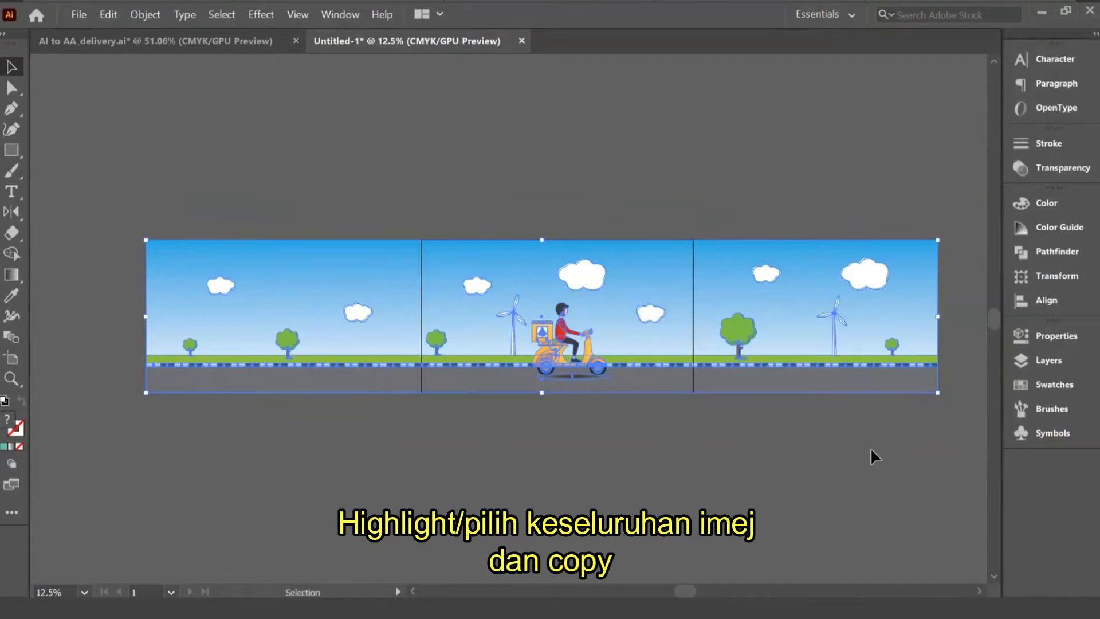
key(a)
key(v)
Switch to Adobe Animate and create a 1920 x 1080 px ActionScript 3.0 document at 24 fps.
click(719, 437)
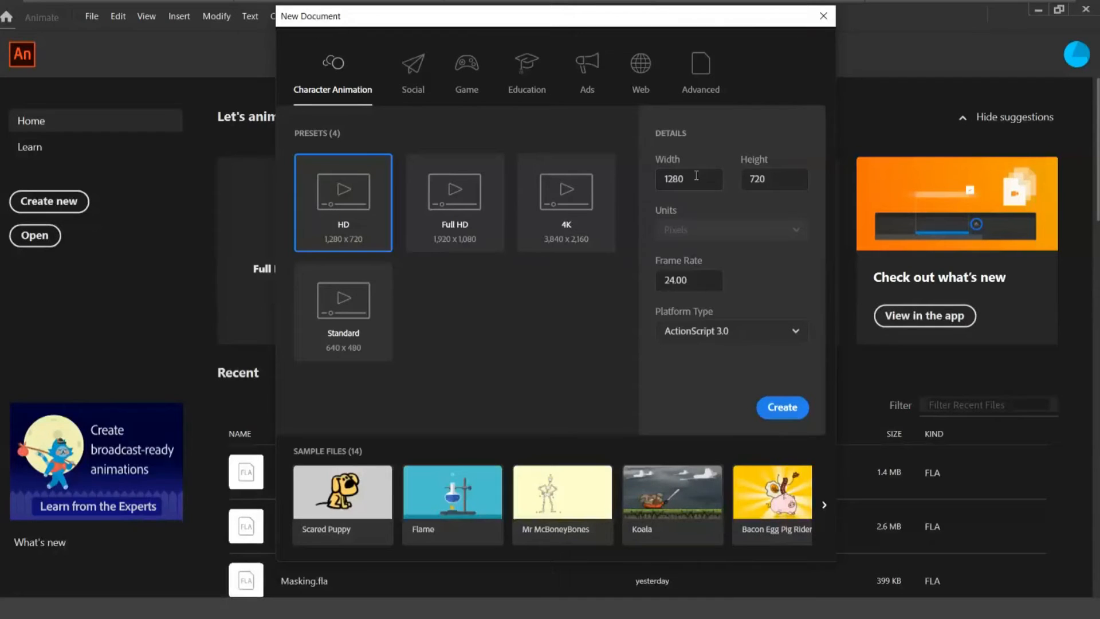
click(659, 177)
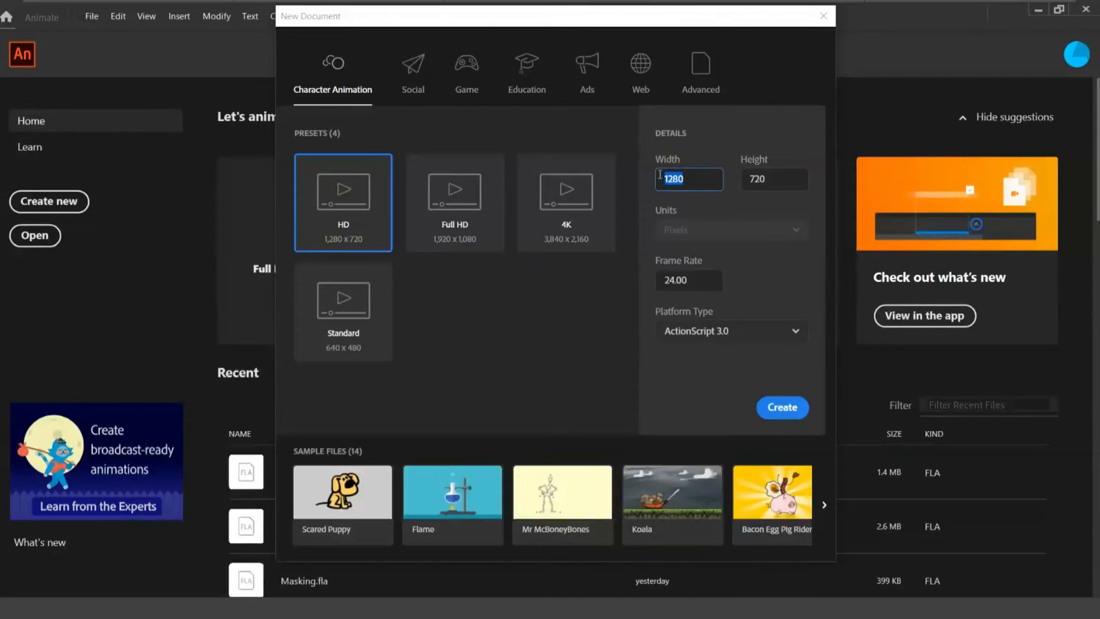
text(19)
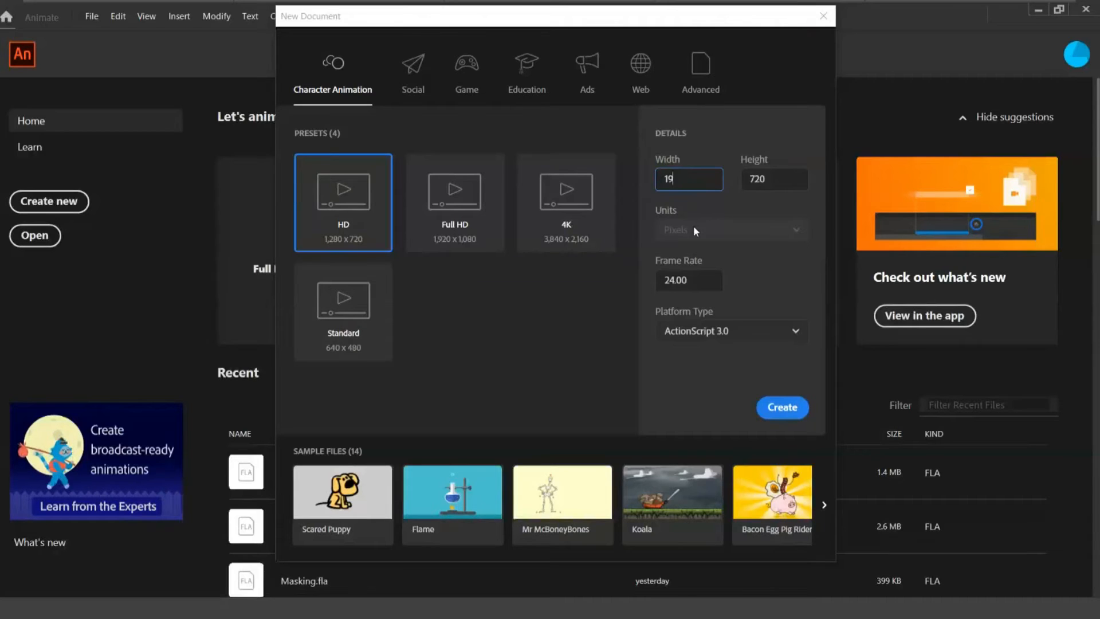
text(20)
key(Tab)
text(10)
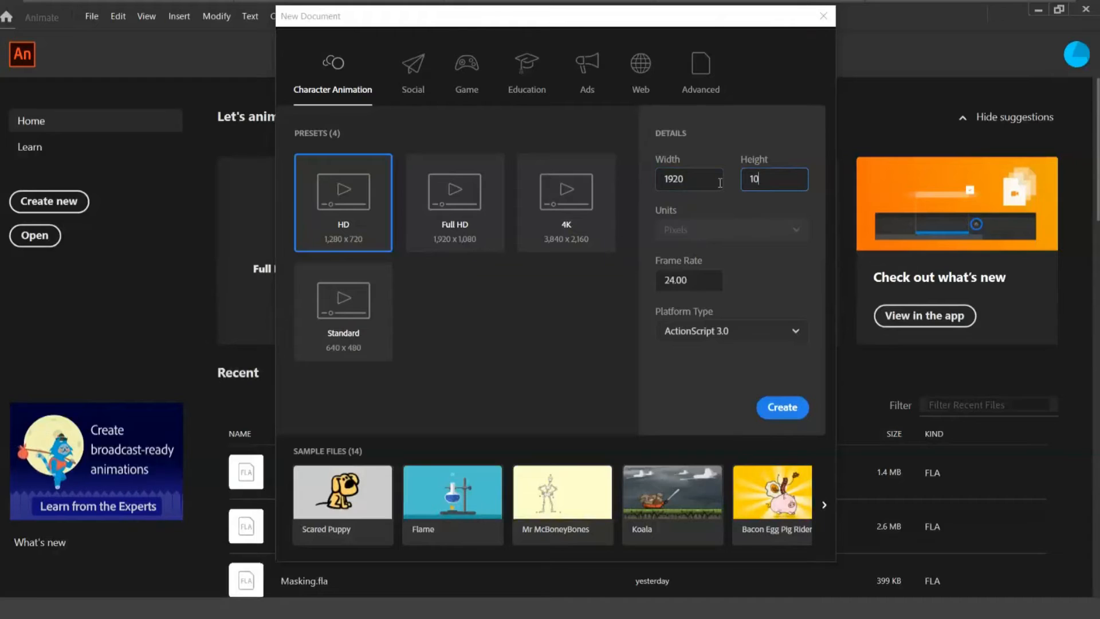
text(80)
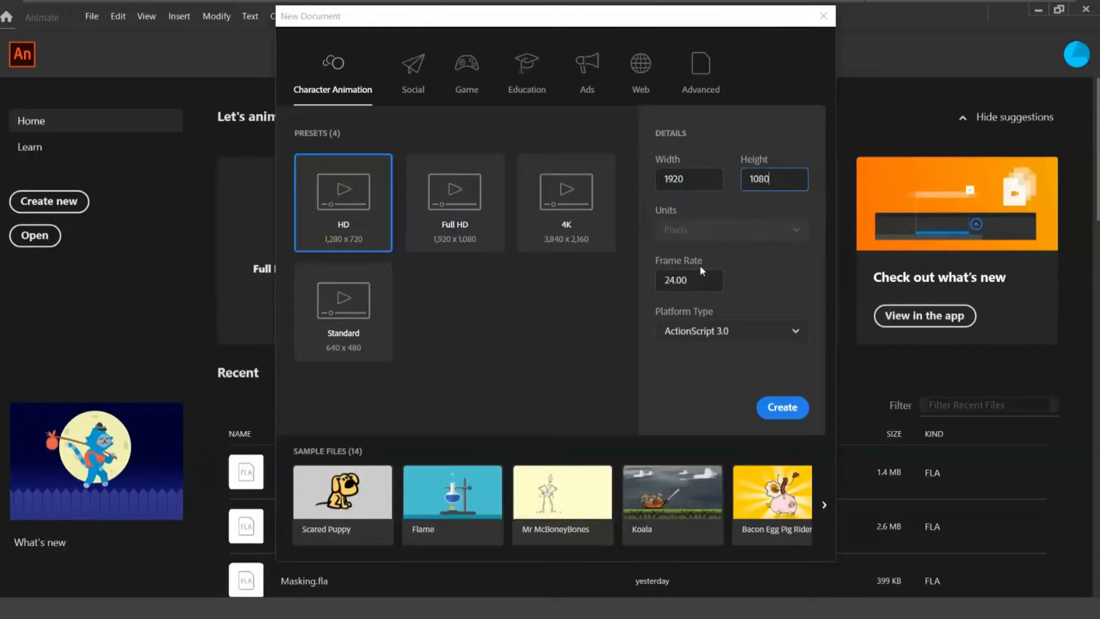
click(781, 407)
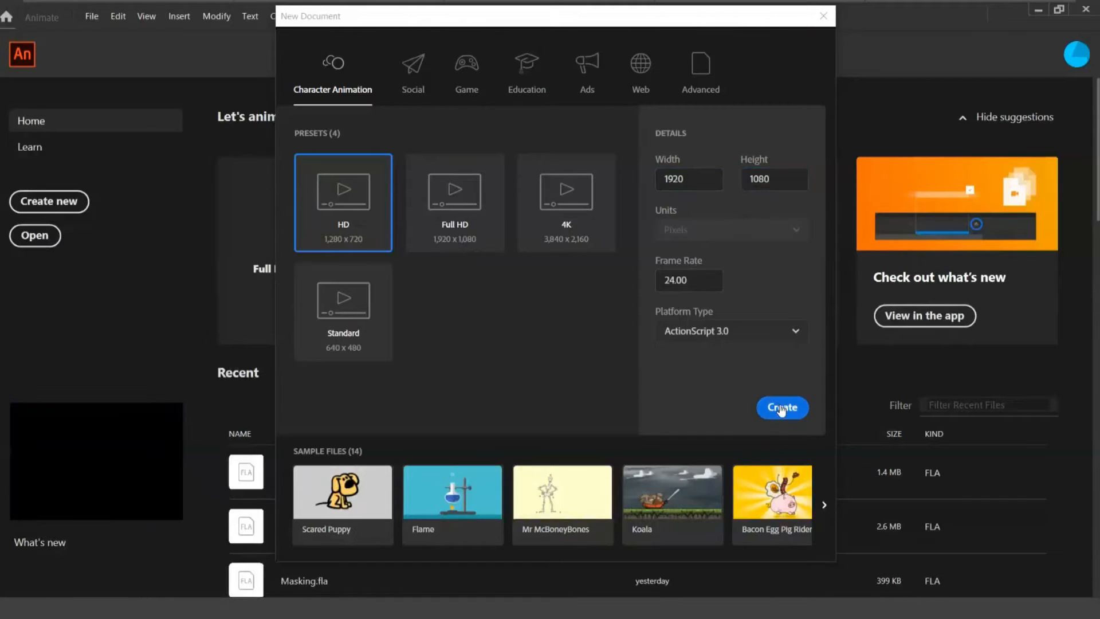
click(780, 407)
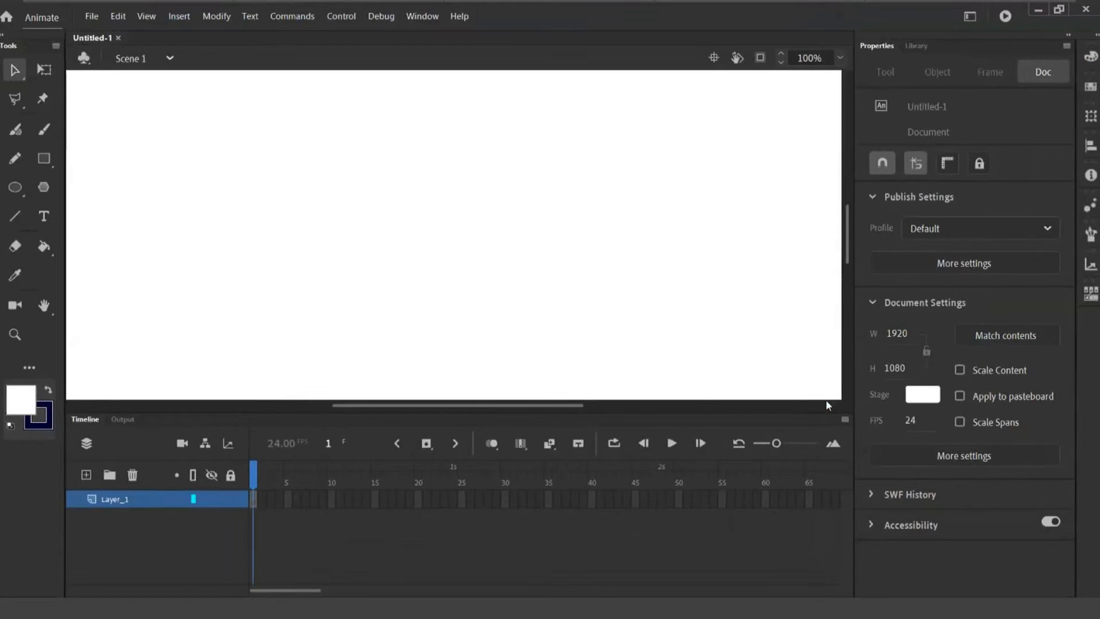
Paste the copied illustration in the center using AI File Importer preferences, with recommended import settings applied and layers maintained.
key(ctrl+minus)
key(ctrl+minus)
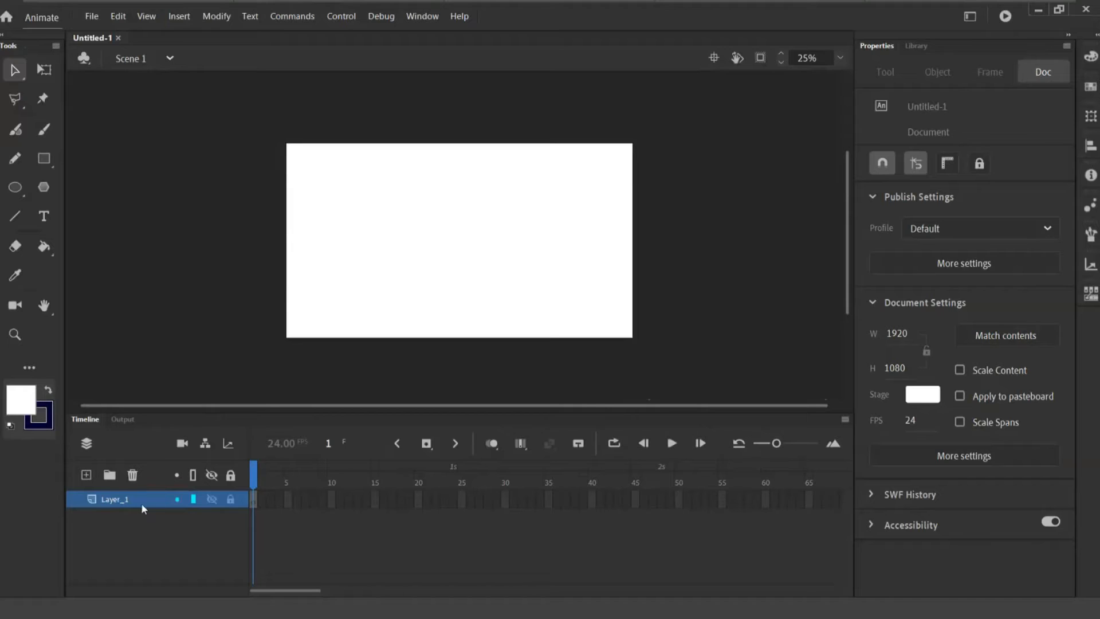
click(92, 16)
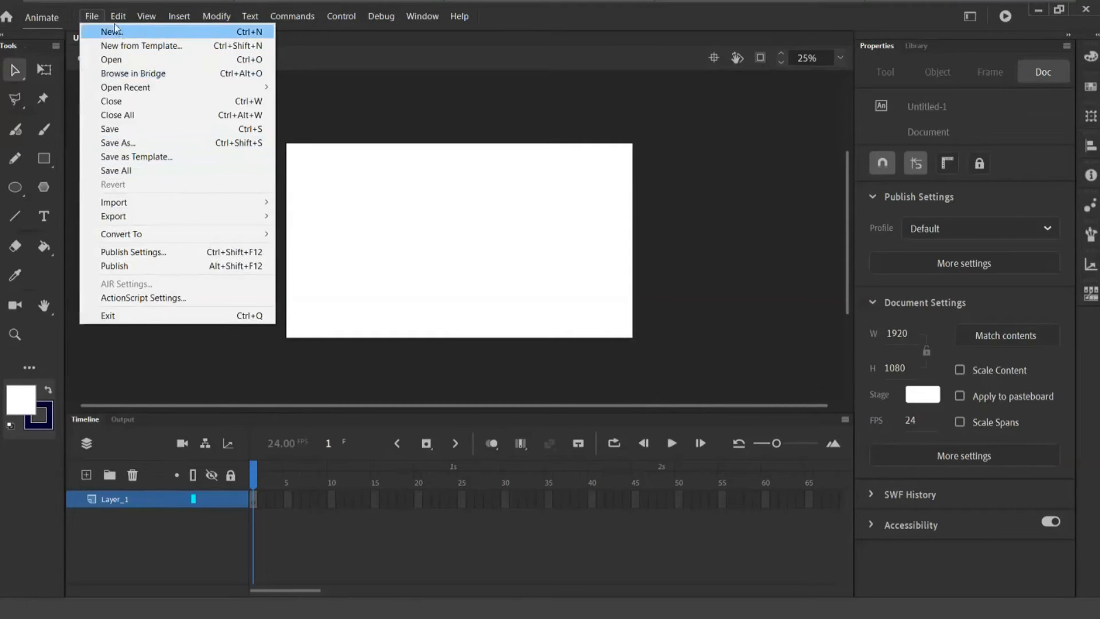
mouse_move(118, 16)
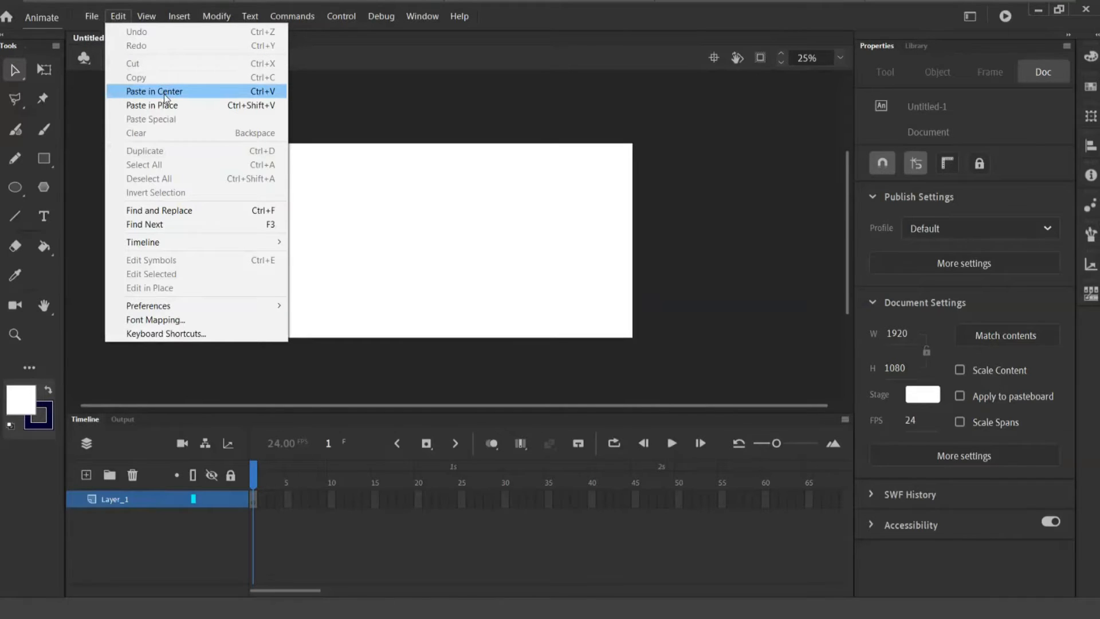
click(165, 95)
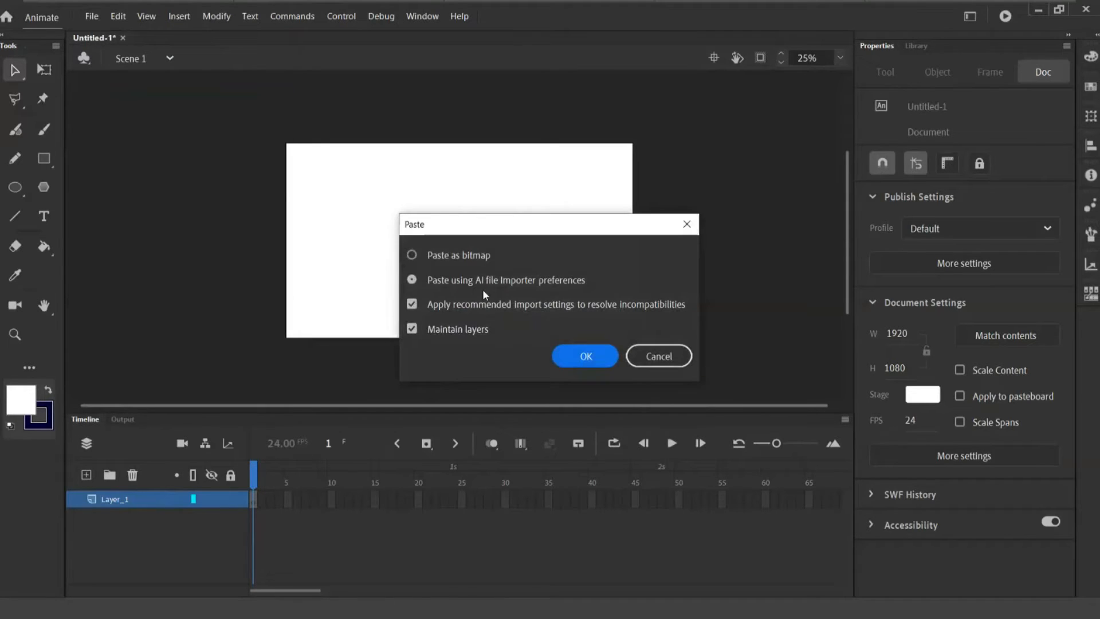
drag(552, 225, 540, 165)
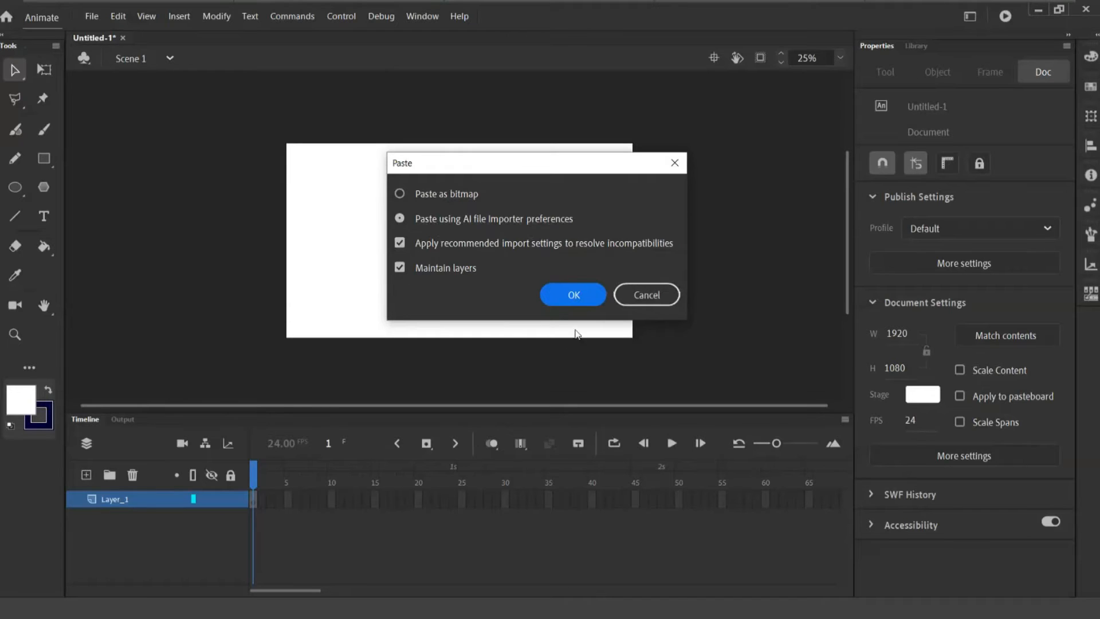
click(574, 295)
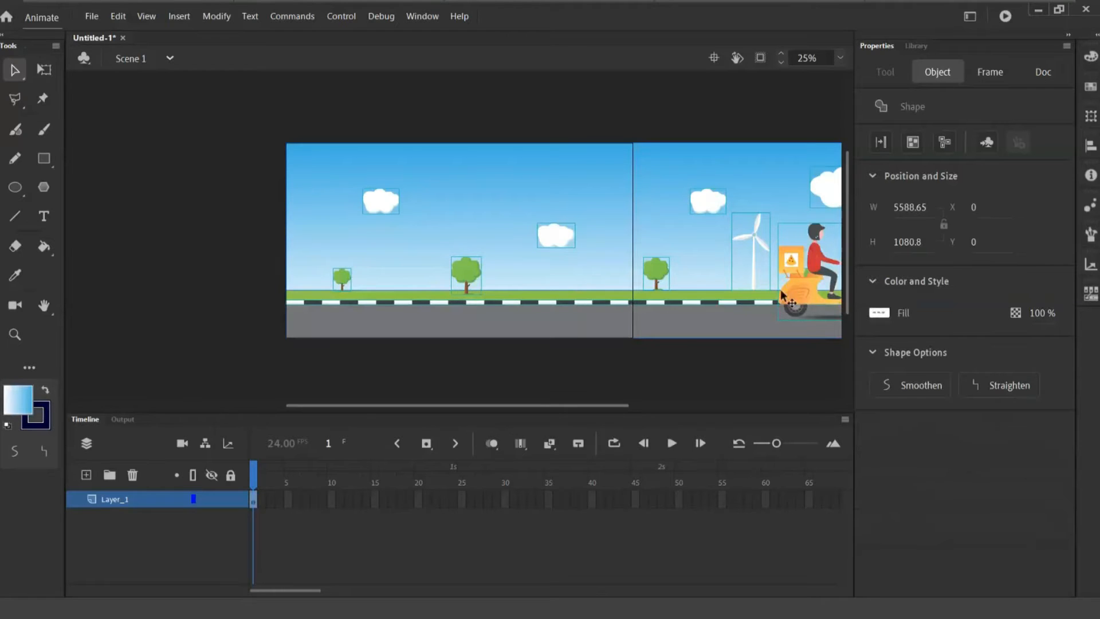
Move the pasted artwork left to about X -1880 so the rider's section covers the stage, and deselect it.
drag(745, 298, 512, 291)
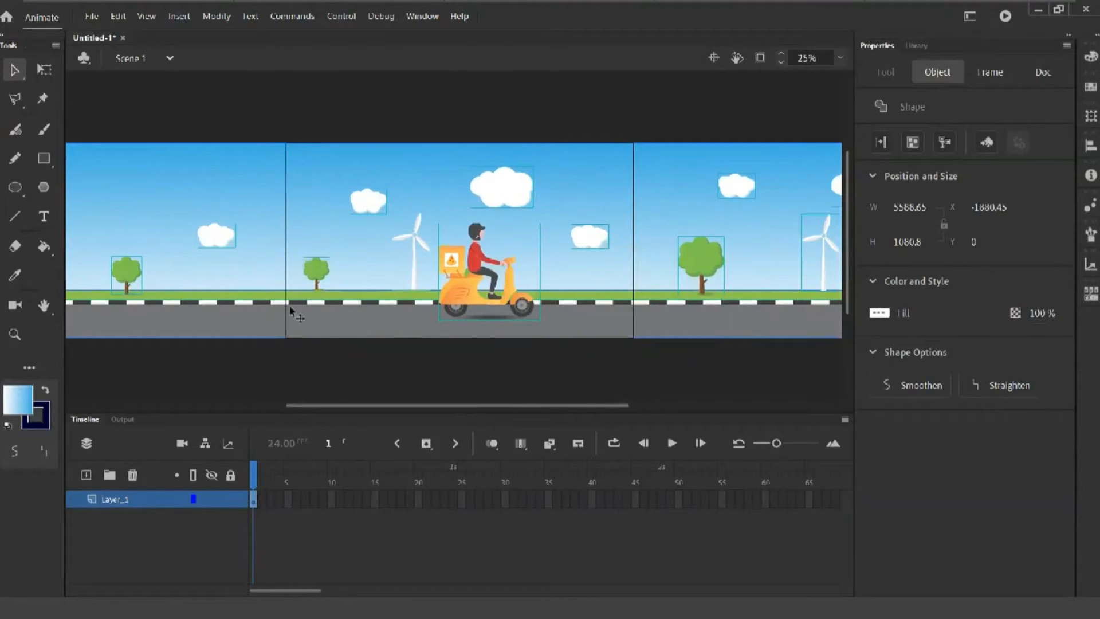
click(274, 107)
Select the clouds, scooter rider and large tree one at a time to examine them as individual groups.
click(503, 190)
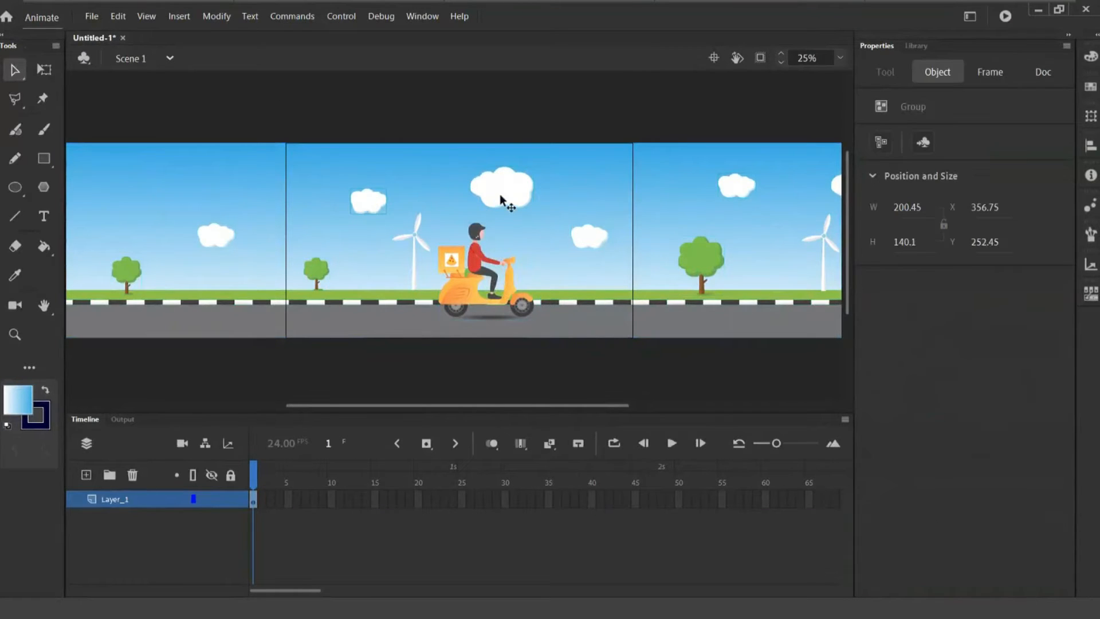
click(589, 239)
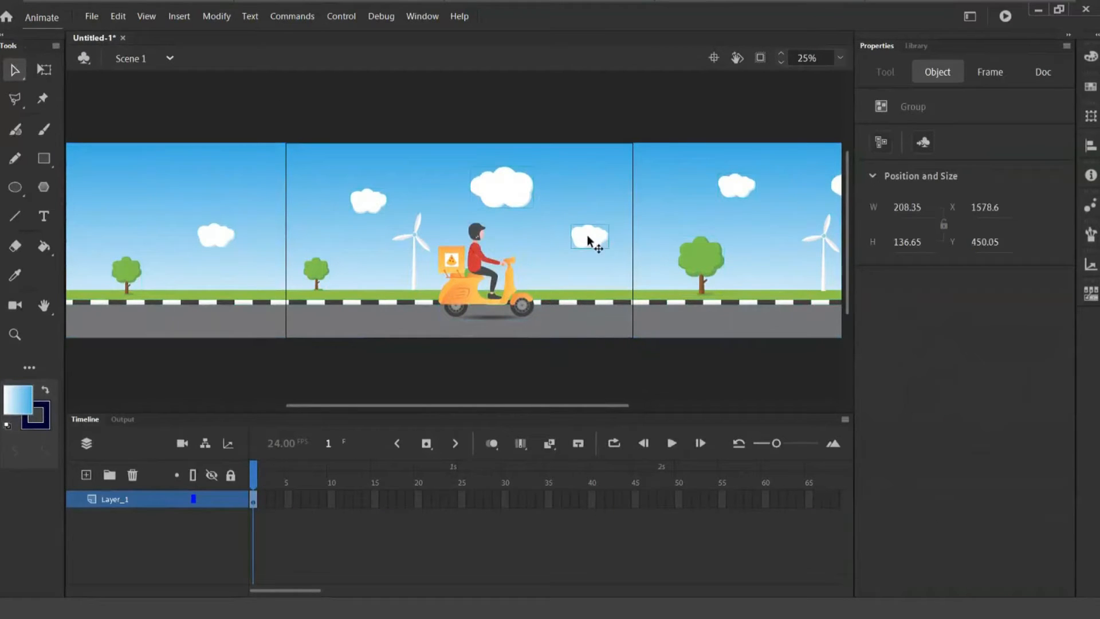
click(460, 268)
click(498, 189)
click(711, 261)
click(741, 186)
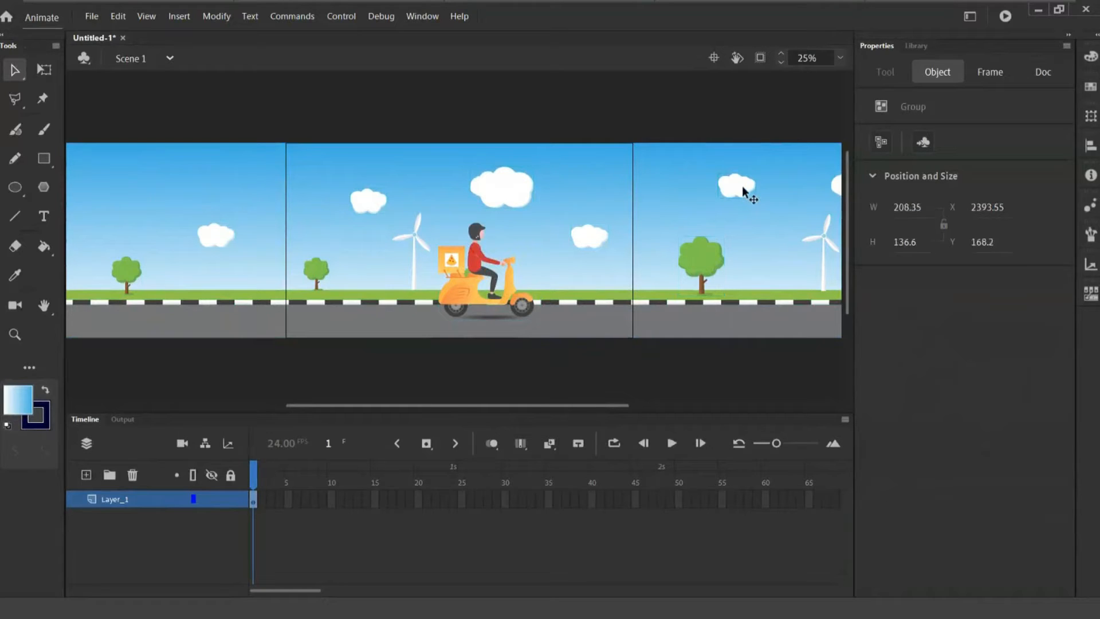
Enter the large tree's group to examine its component shapes up close, and return to Scene 1.
double_click(707, 260)
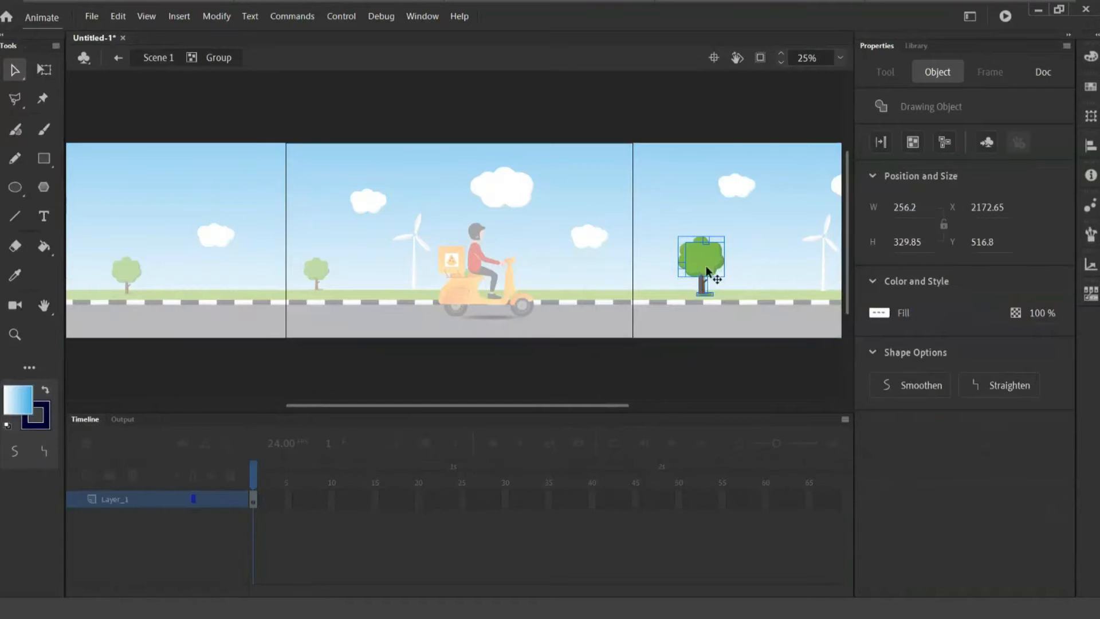
key(ctrl+=)
key(ctrl+=)
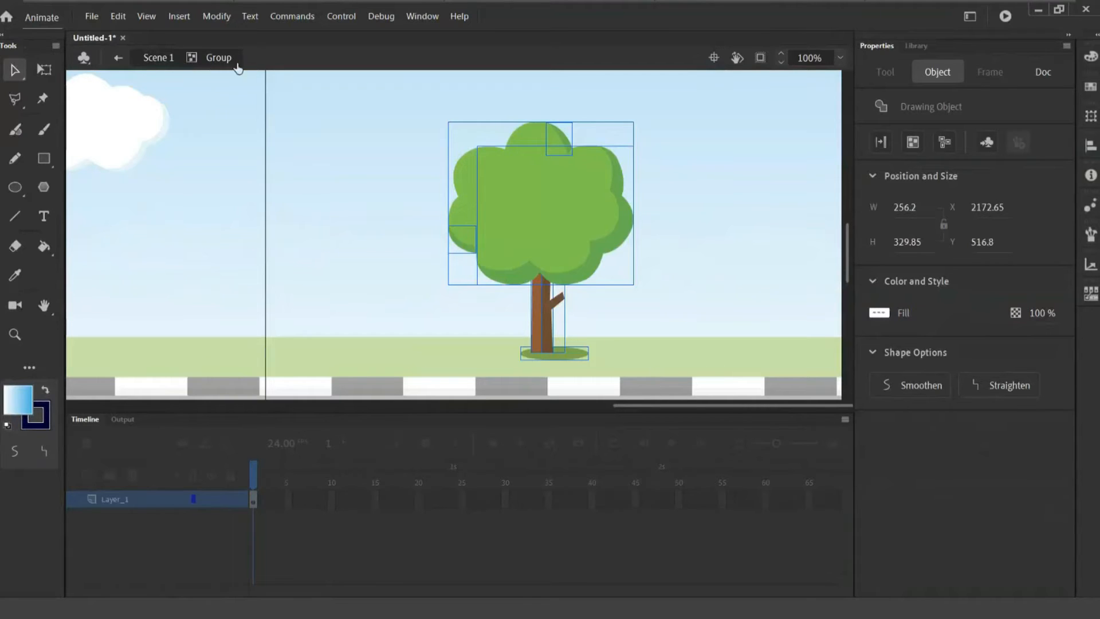
click(158, 59)
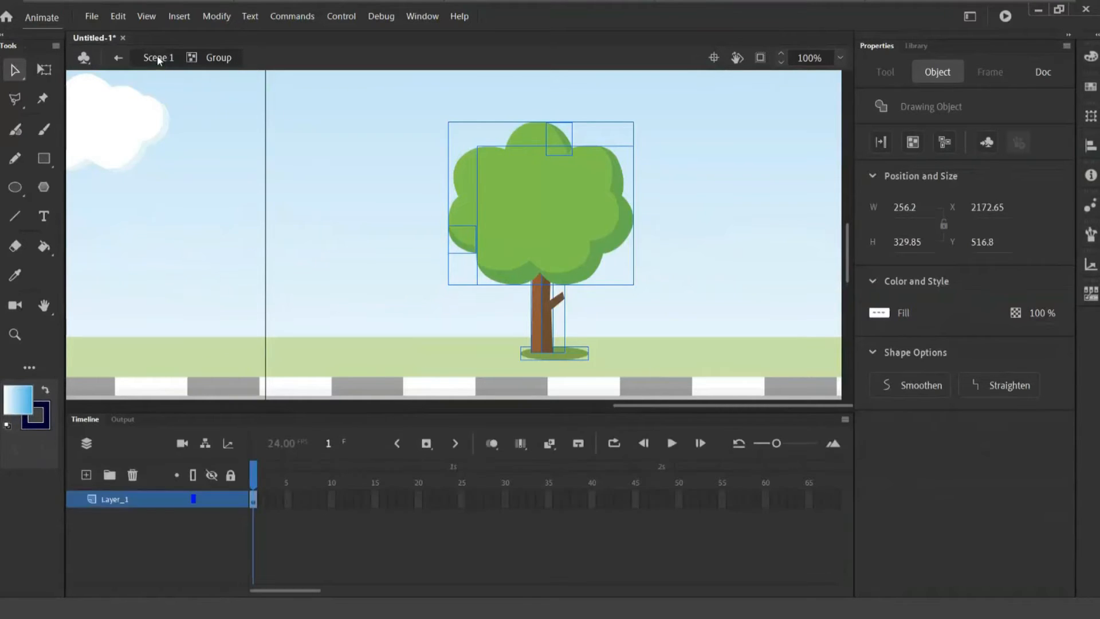
key(ctrl+minus)
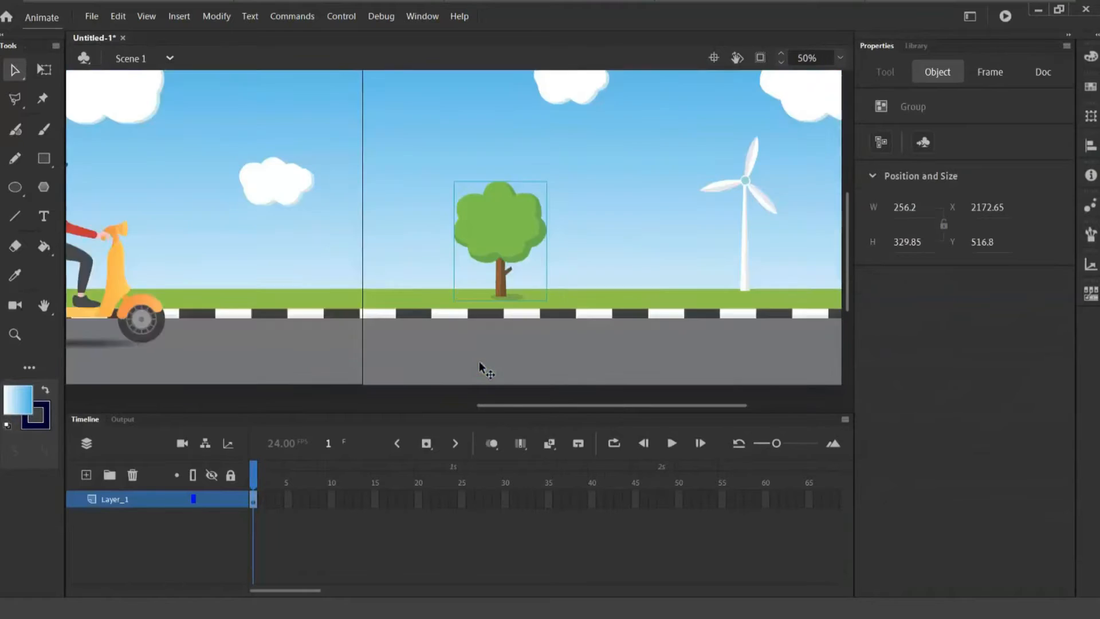
key(ctrl+minus)
drag(425, 338, 619, 324)
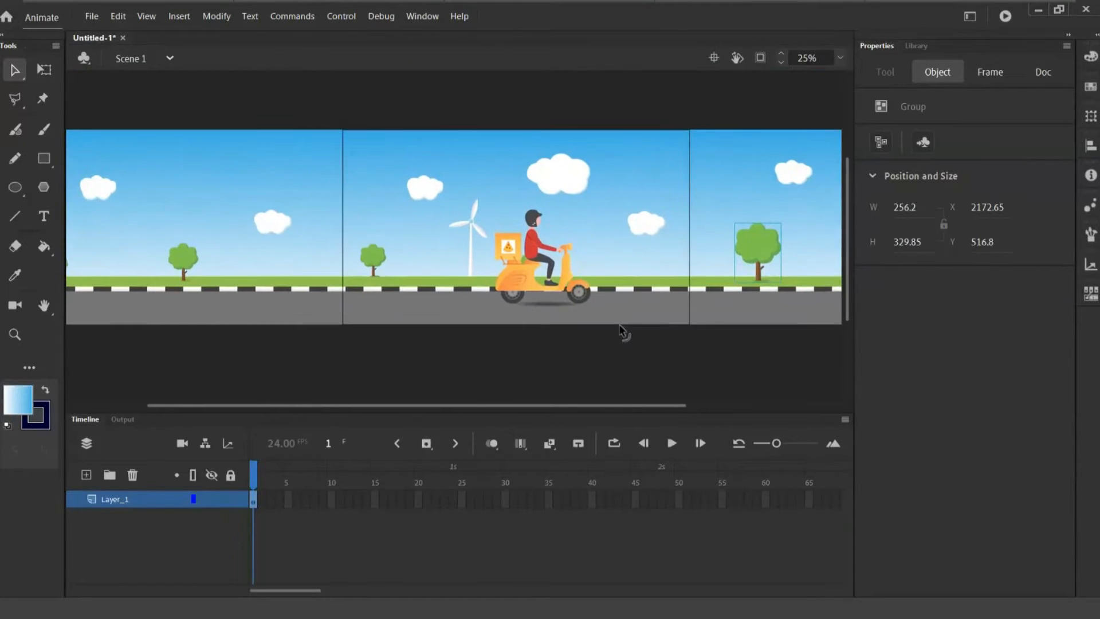
Try recoloring the large cloud above the rider dark navy by swapping fill and stroke inside its drawing object, and undo it.
click(532, 279)
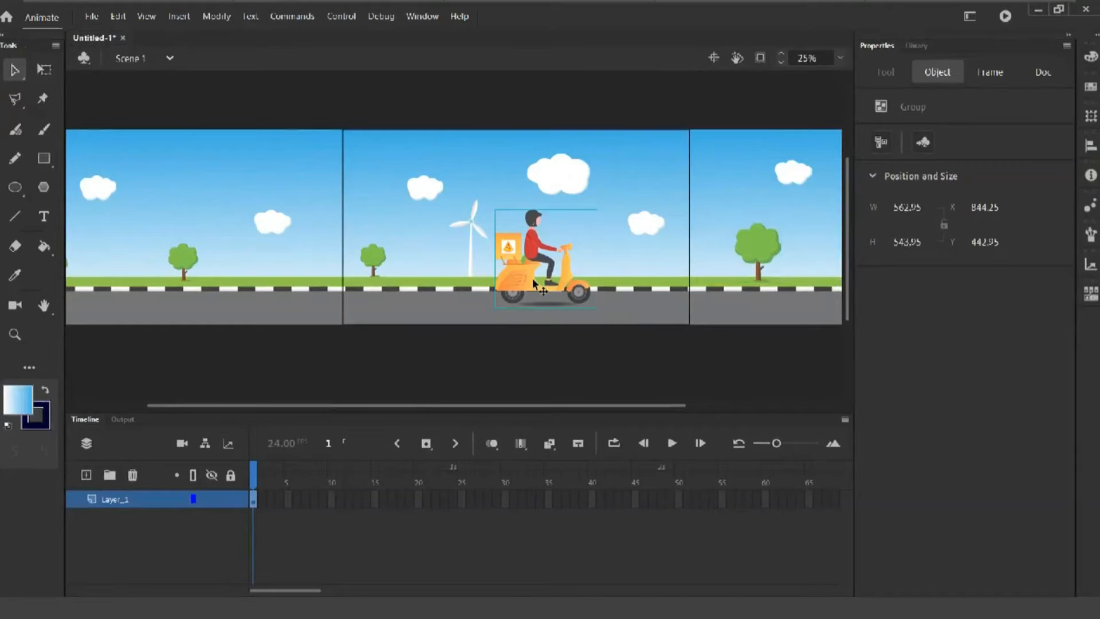
double_click(560, 181)
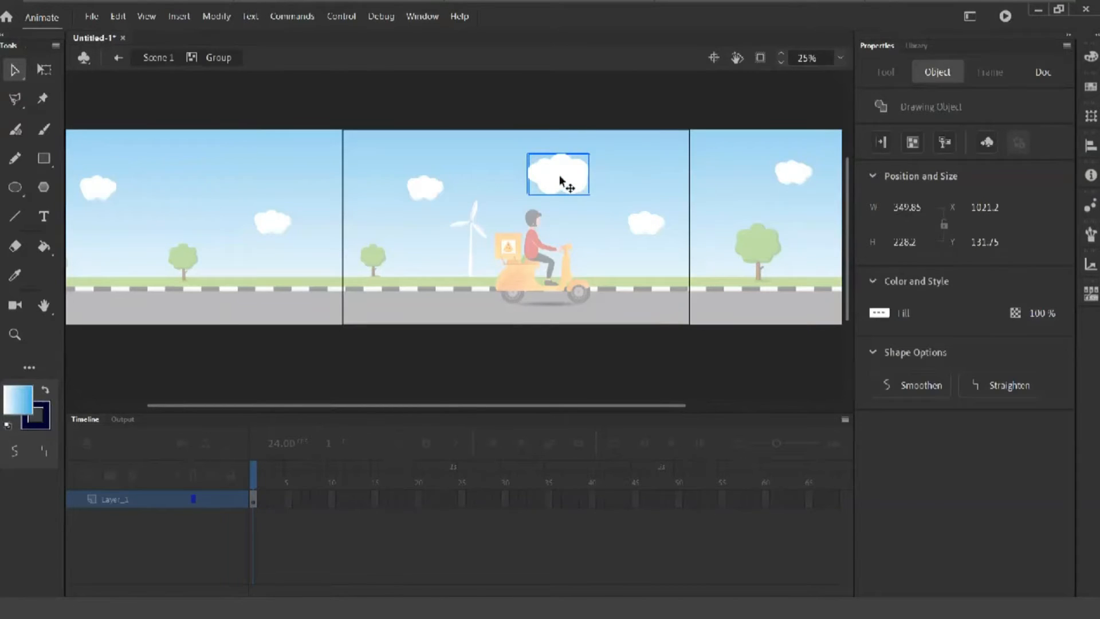
double_click(560, 180)
click(561, 177)
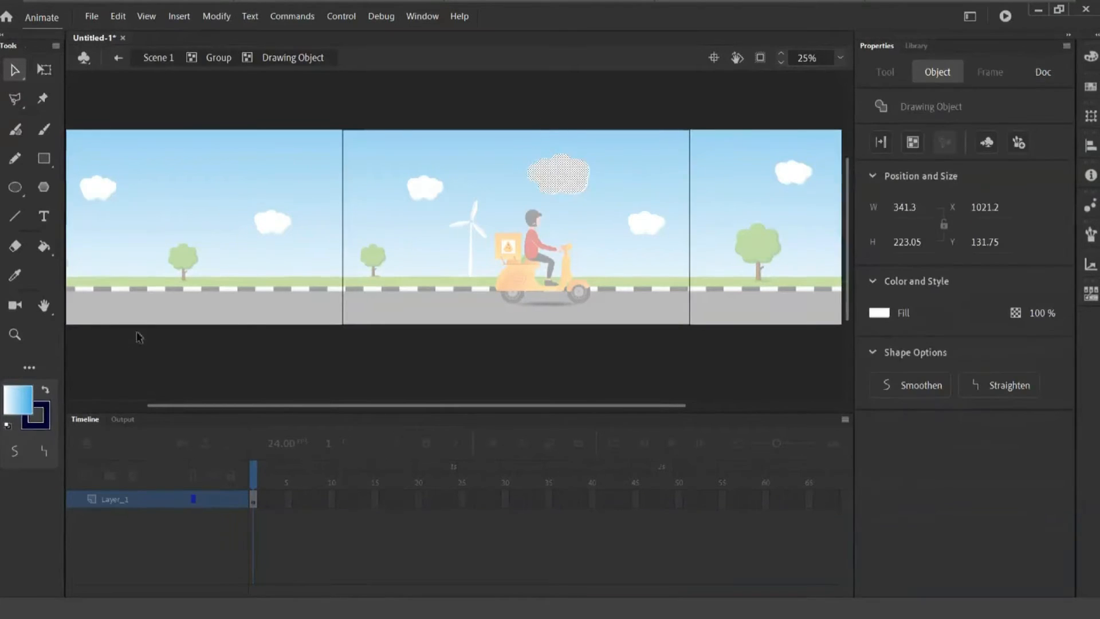
click(45, 392)
click(159, 57)
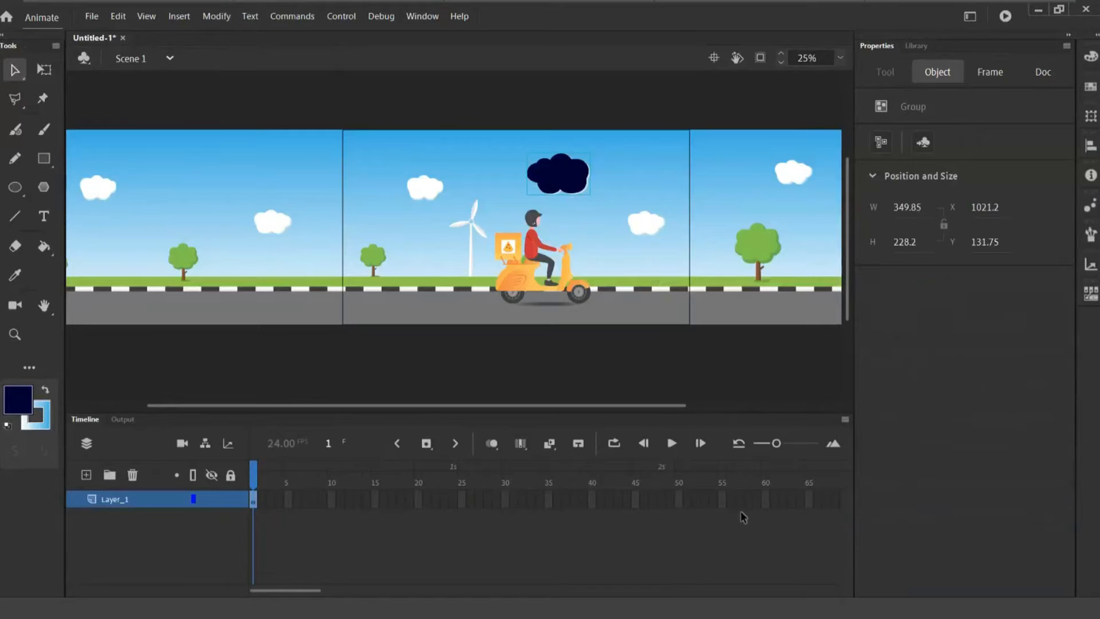
key(ctrl+z)
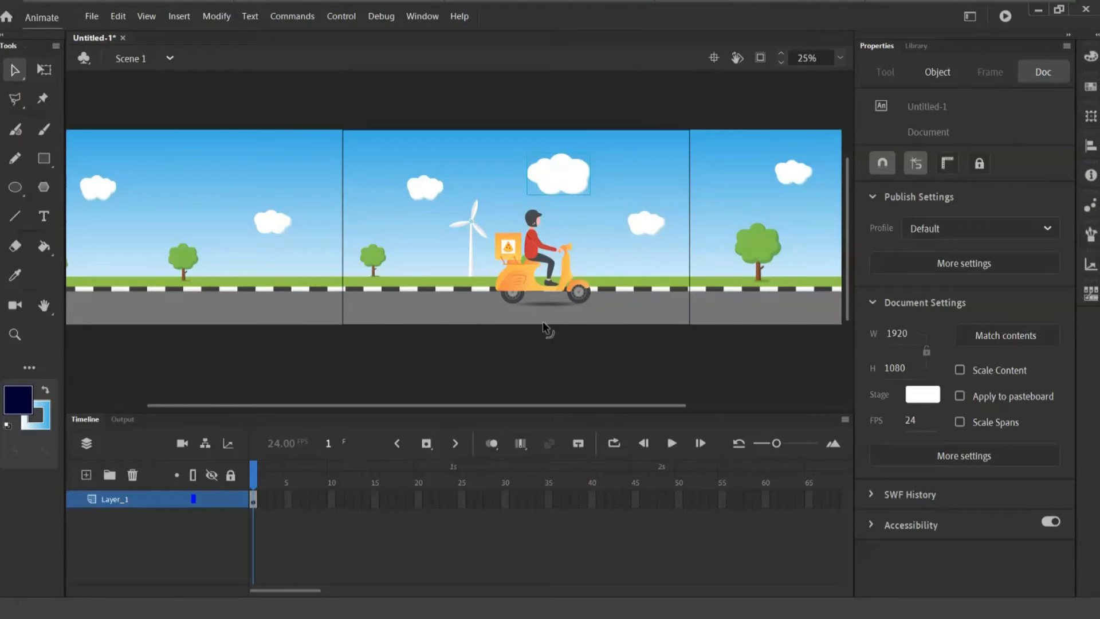
Select the wind turbine behind the rider, the scooter rider and the road in turn to examine them as separate objects.
drag(406, 404, 520, 403)
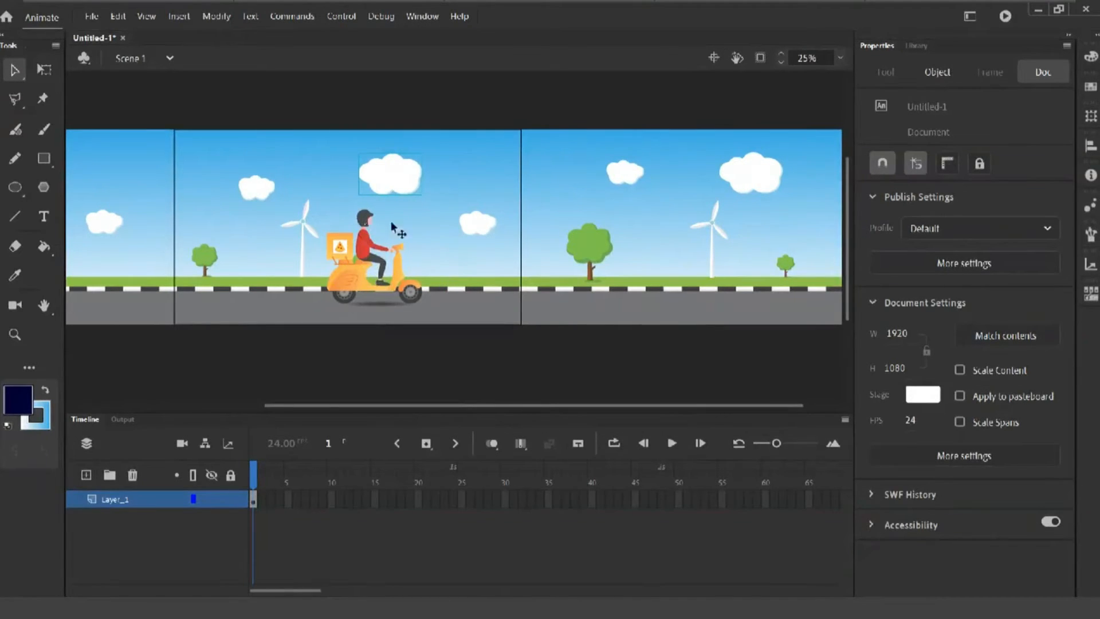
click(308, 228)
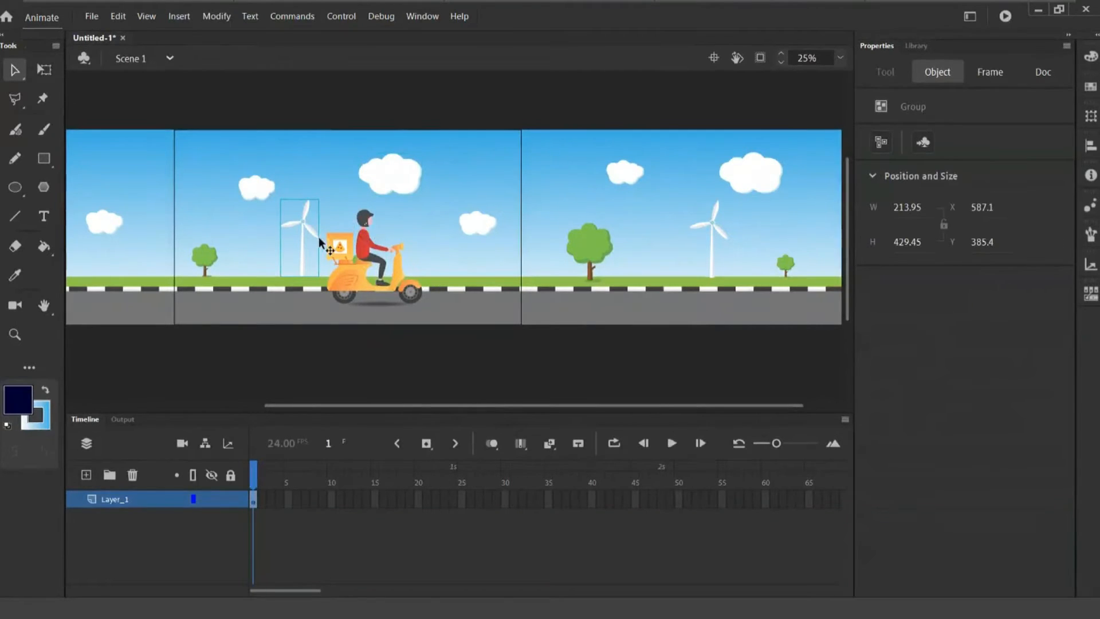
click(348, 281)
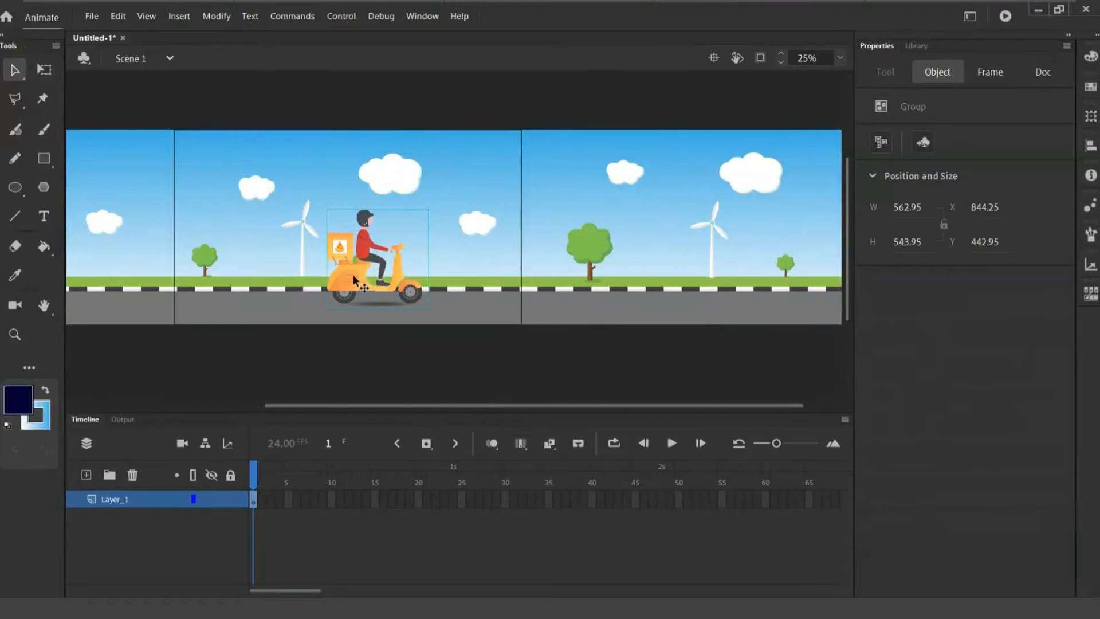
click(464, 310)
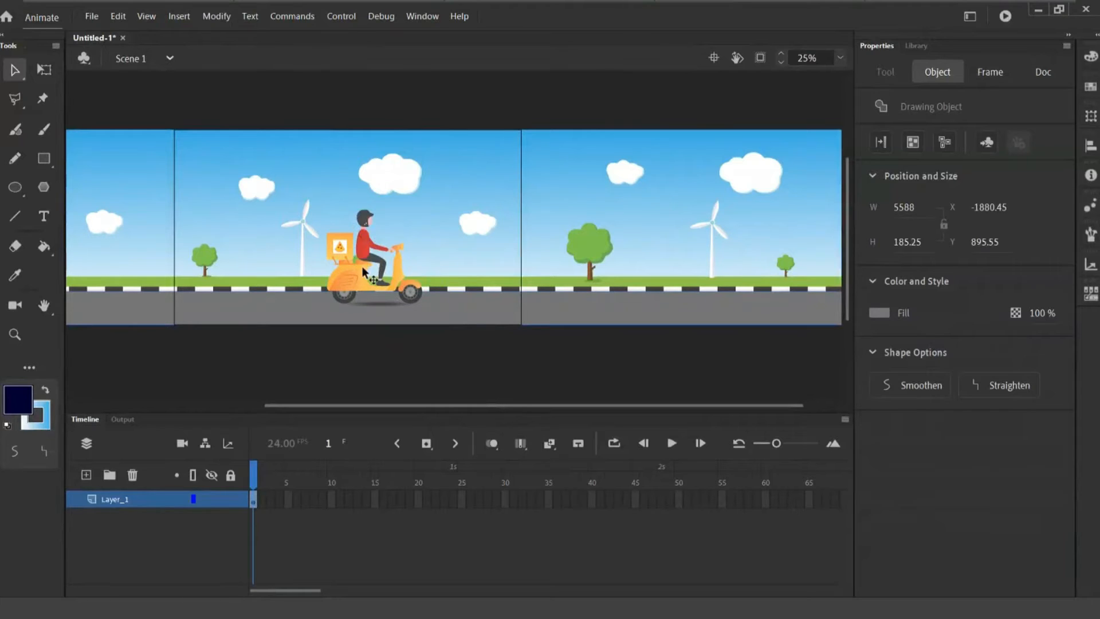
Select the wind turbine behind the rider and examine the symbol conversion commands available for it.
click(304, 222)
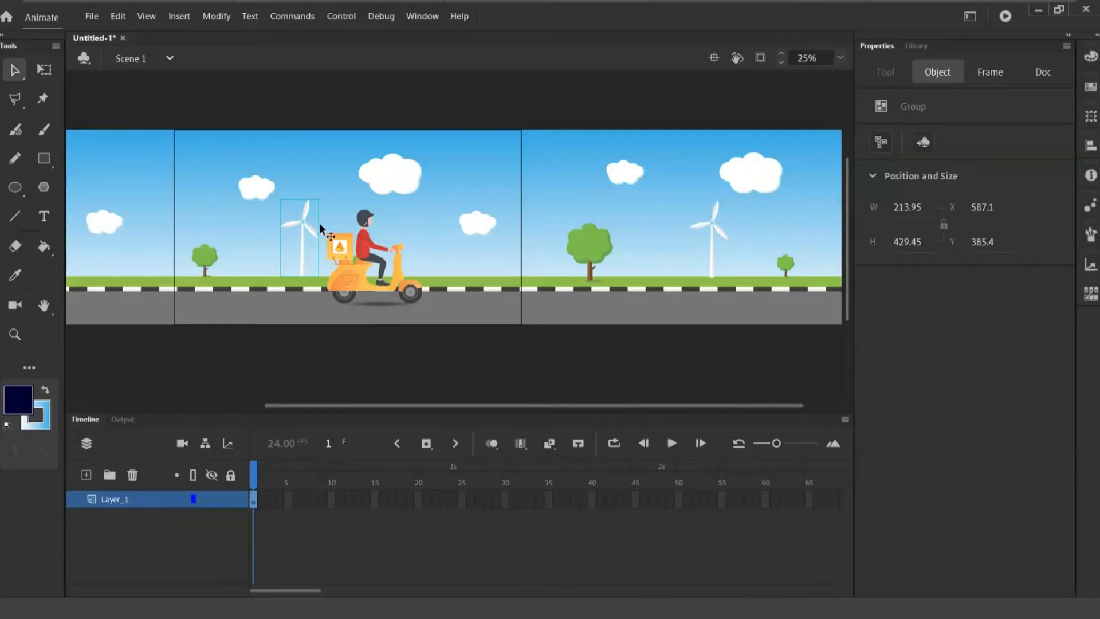
click(333, 104)
click(307, 220)
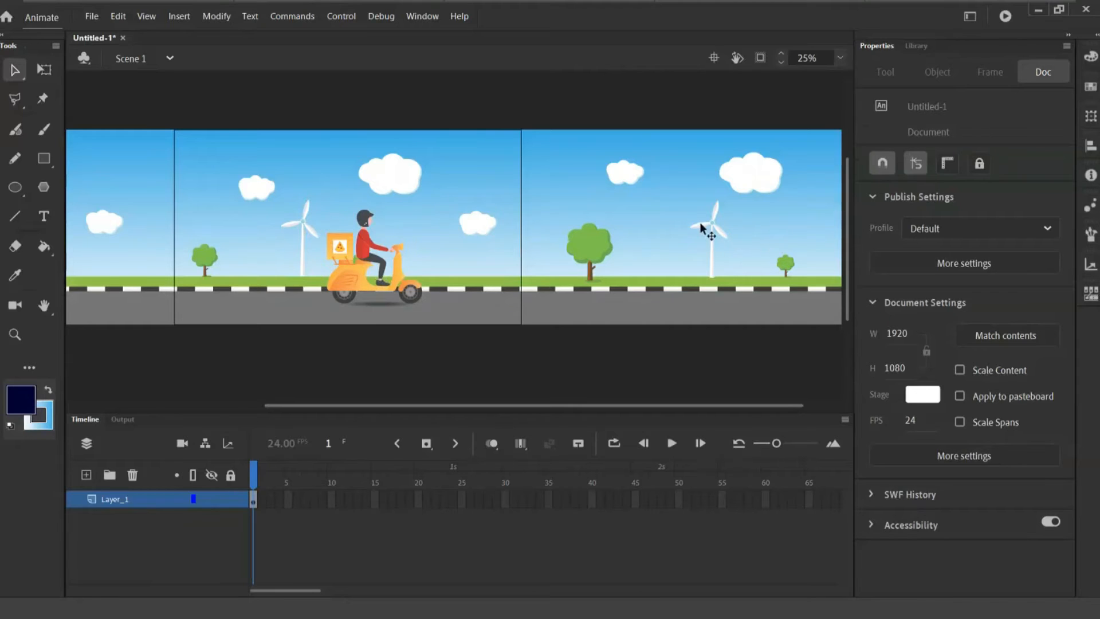
click(302, 221)
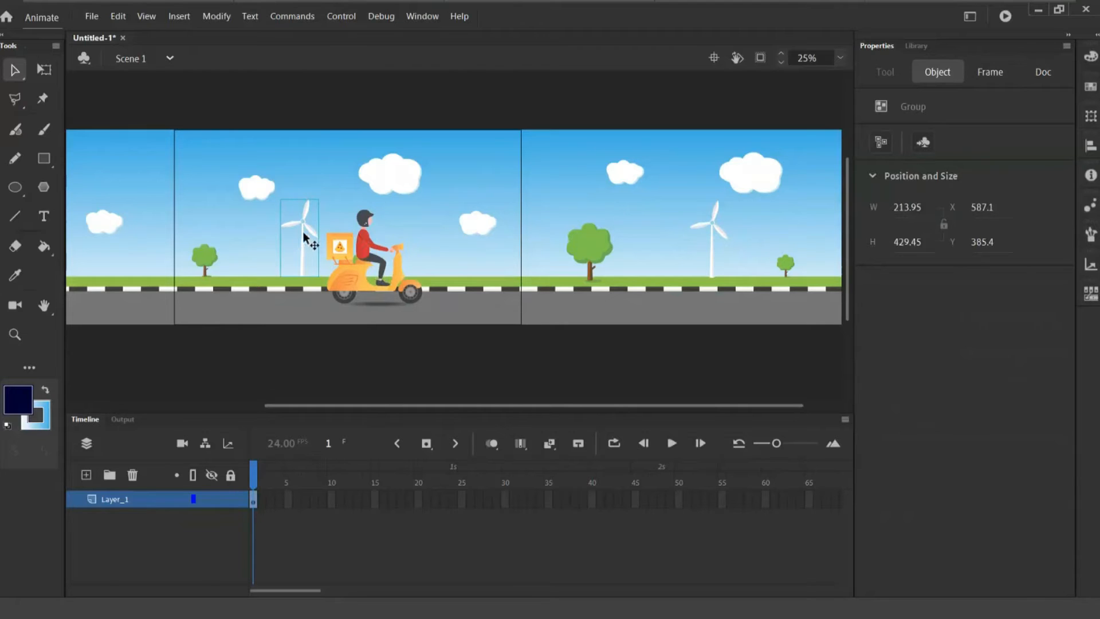
right_click(308, 240)
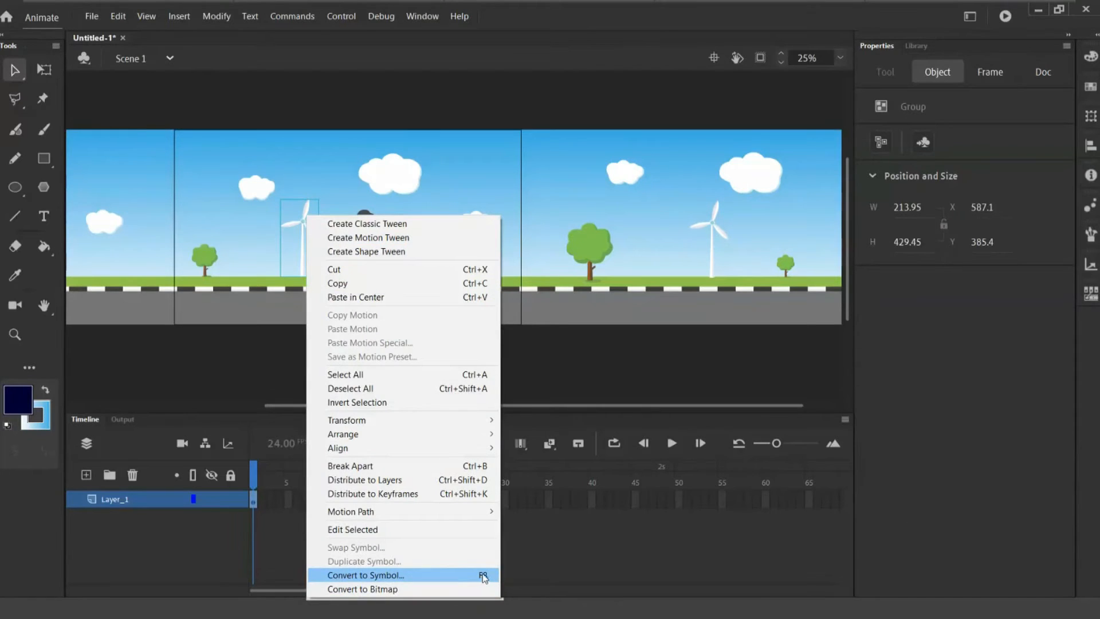
click(178, 17)
mouse_move(216, 16)
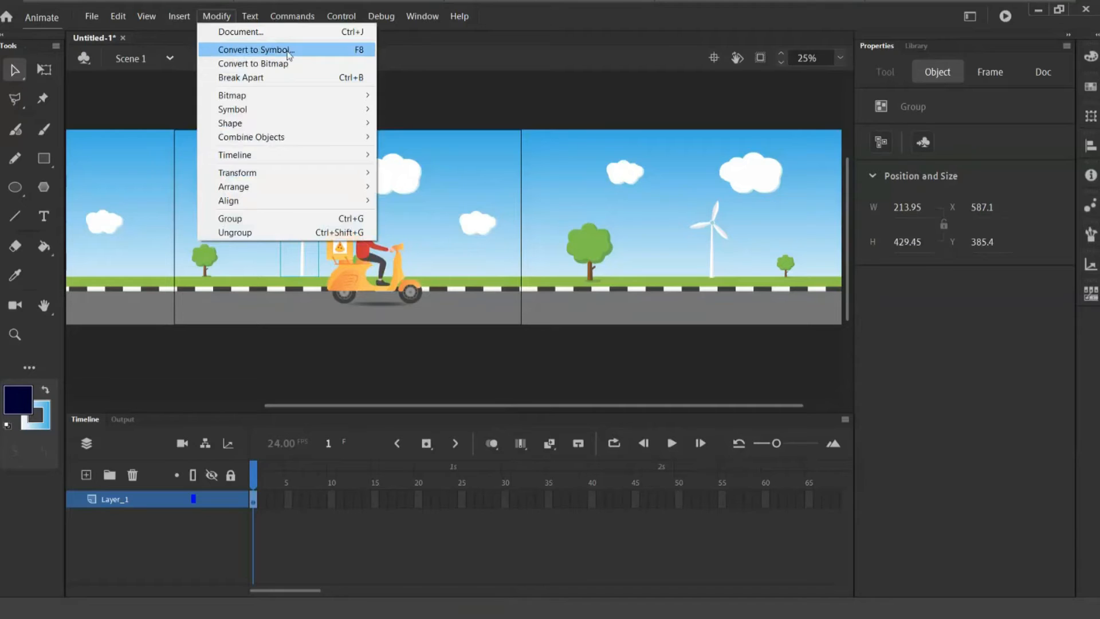
click(465, 102)
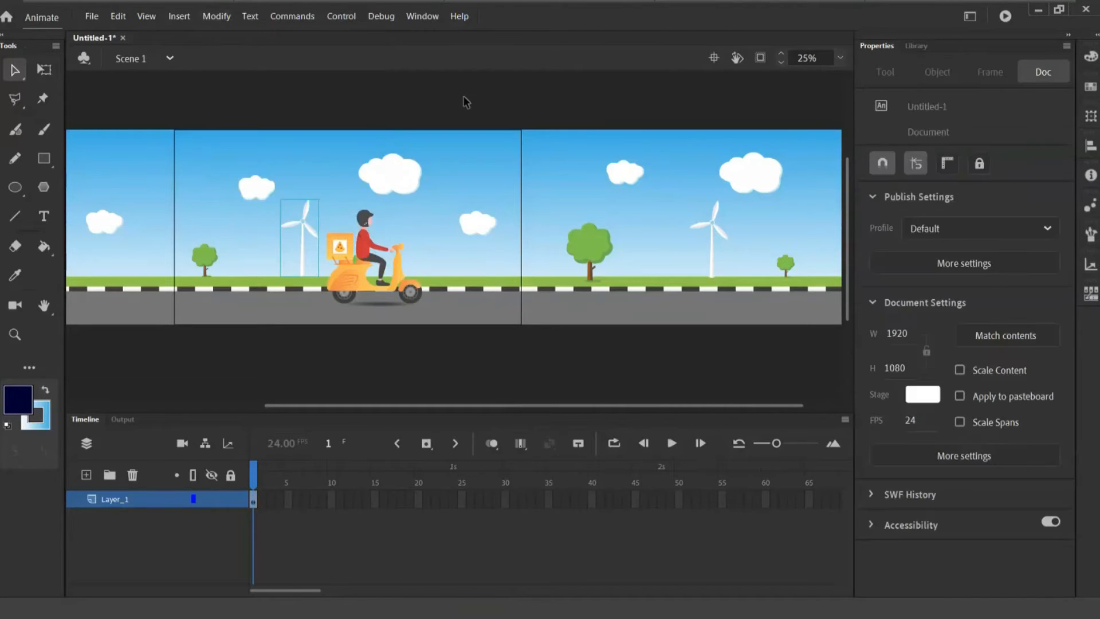
click(179, 12)
click(180, 13)
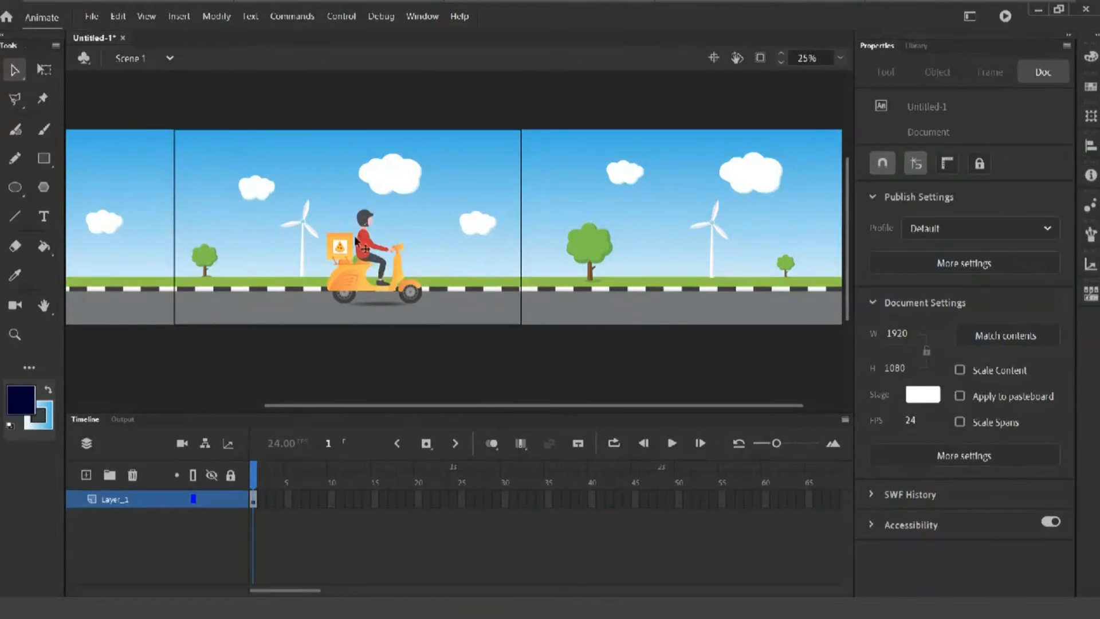
click(302, 227)
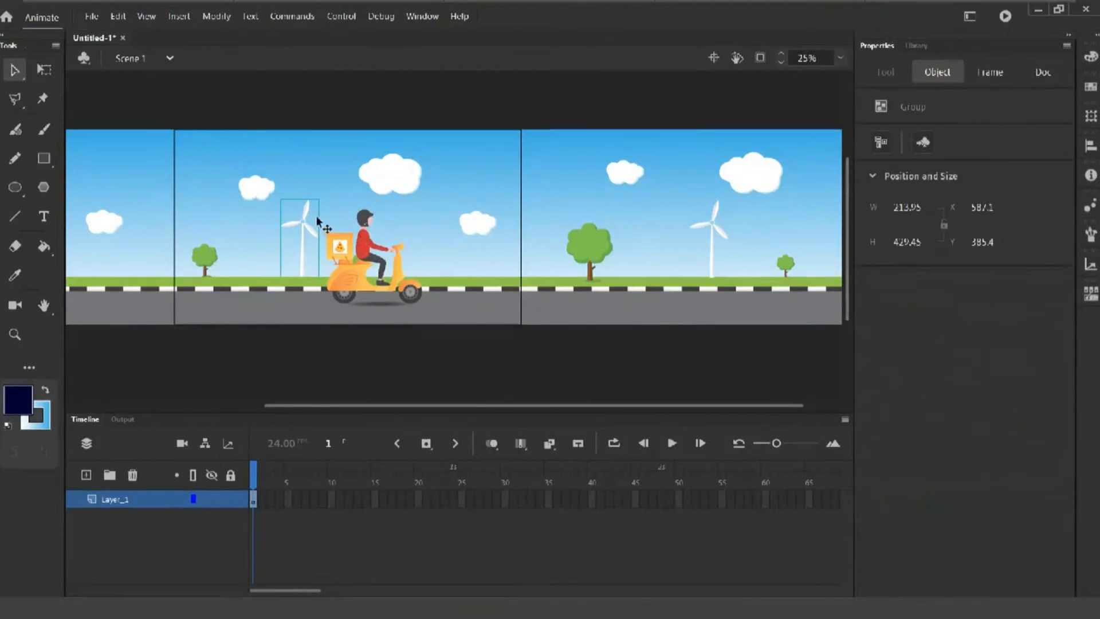
right_click(302, 225)
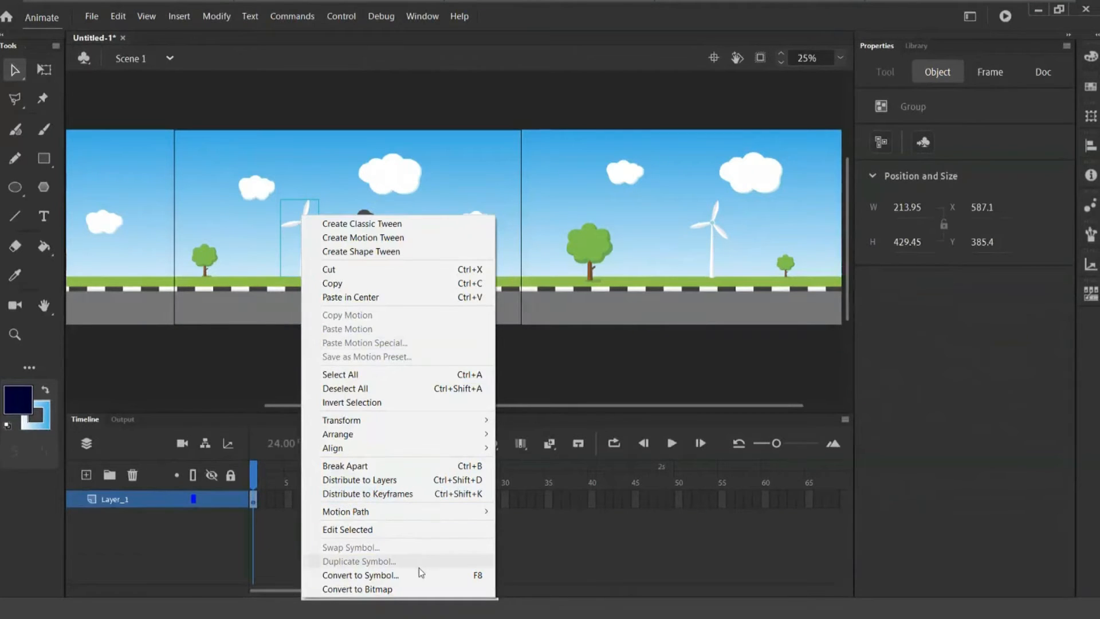
click(376, 111)
Cut the wind turbine behind the scooter rider out of Scene 1.
click(299, 222)
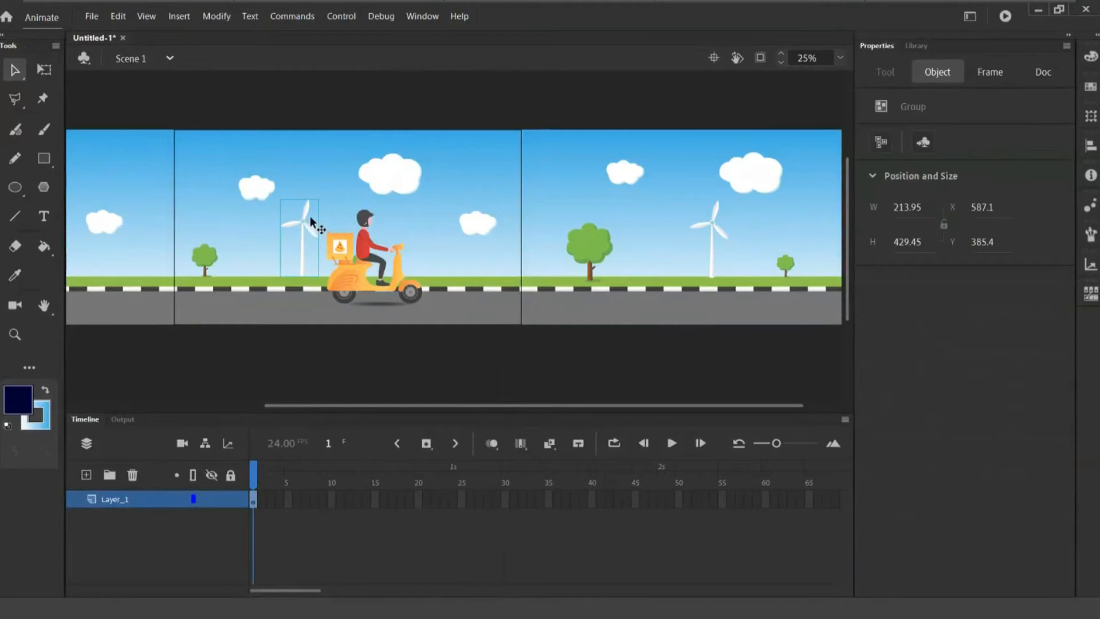
click(118, 16)
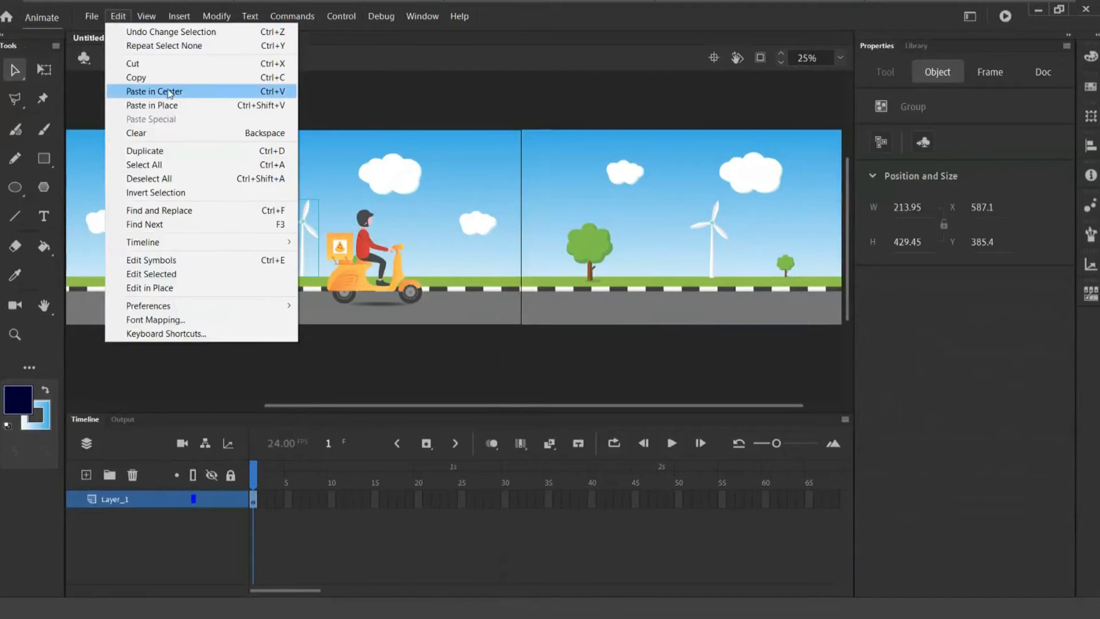
click(162, 63)
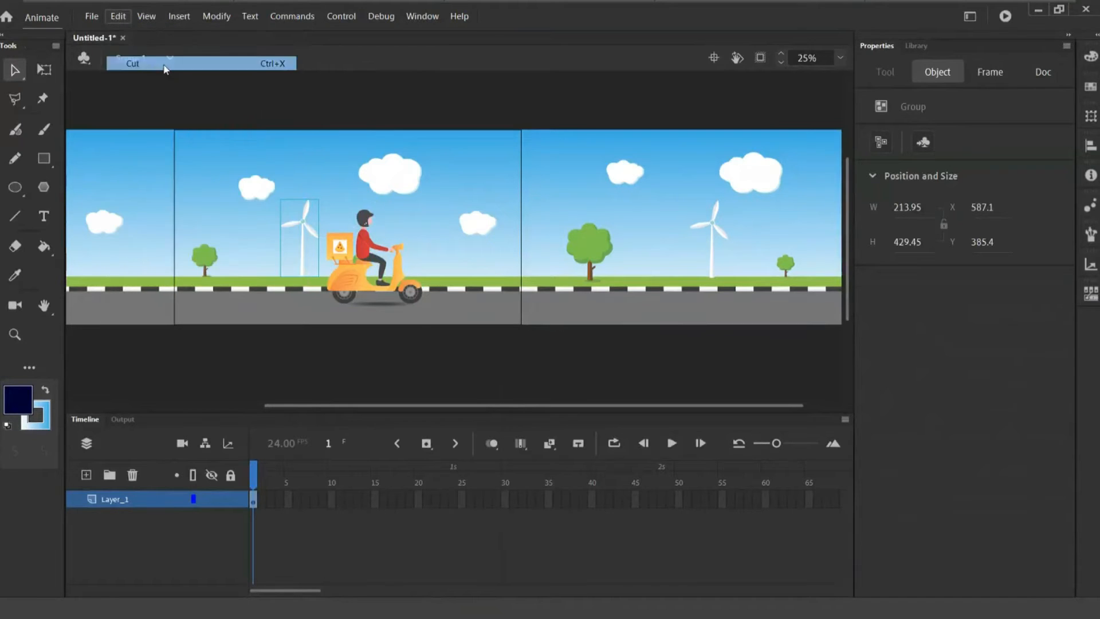
Create a movie clip symbol named wind_mc and paste the turbine into it, aligning its hub directly above the registration point.
click(183, 16)
click(201, 30)
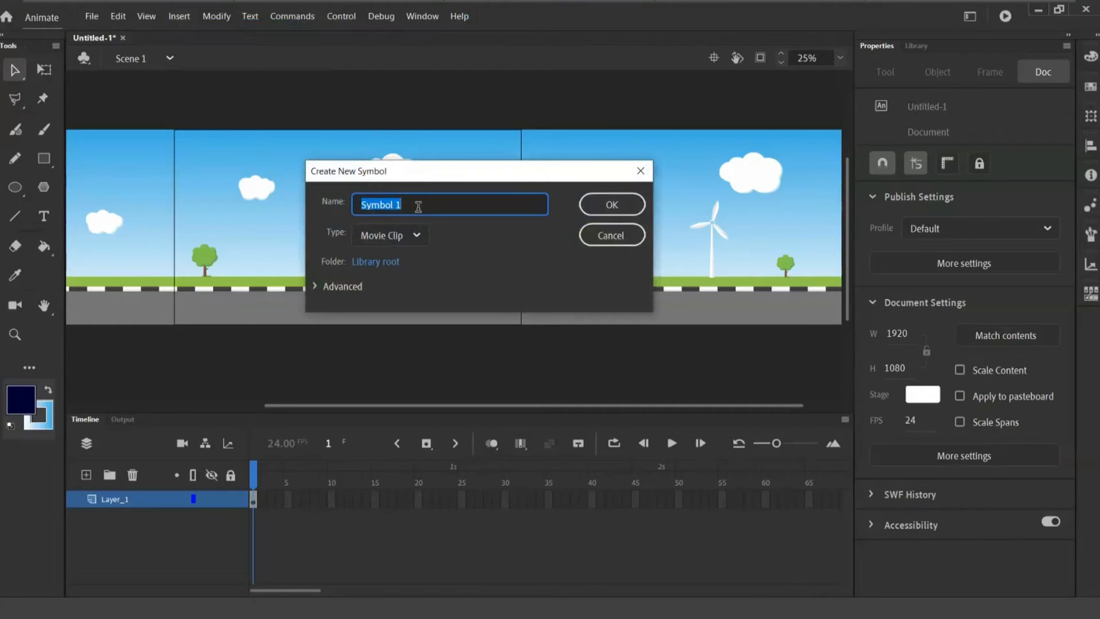
text(wind_mc)
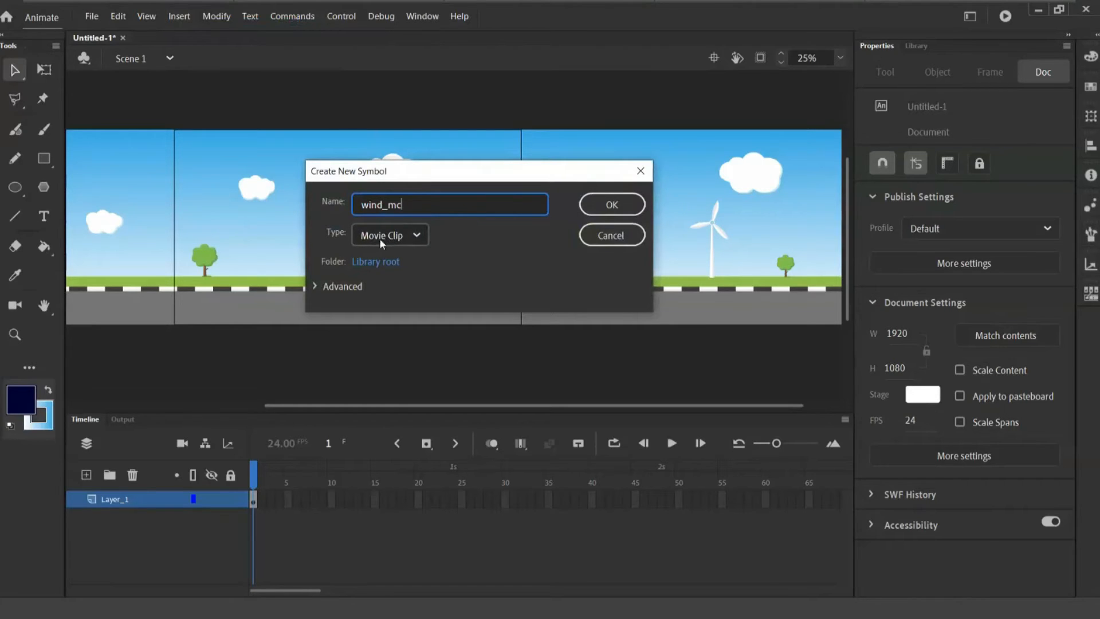
click(606, 207)
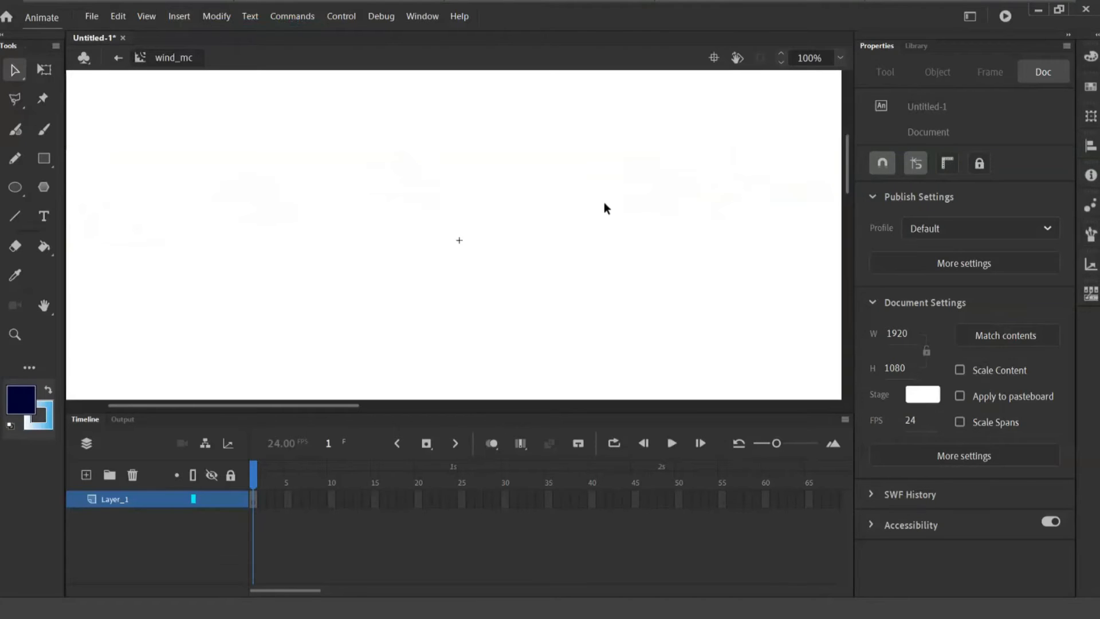
key(ctrl+v)
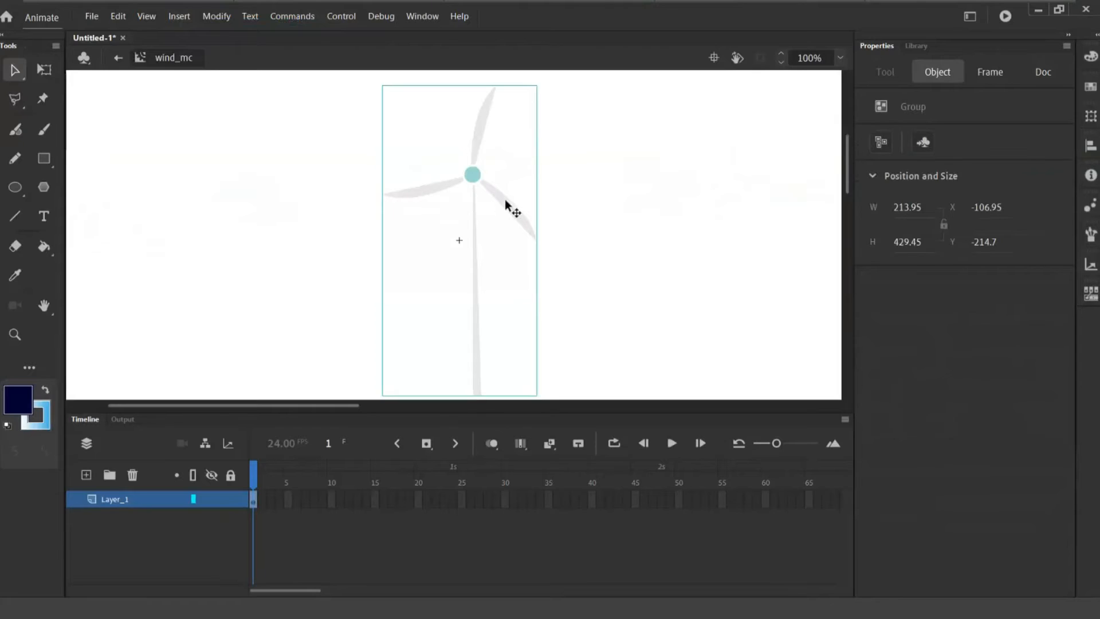
drag(506, 199, 487, 198)
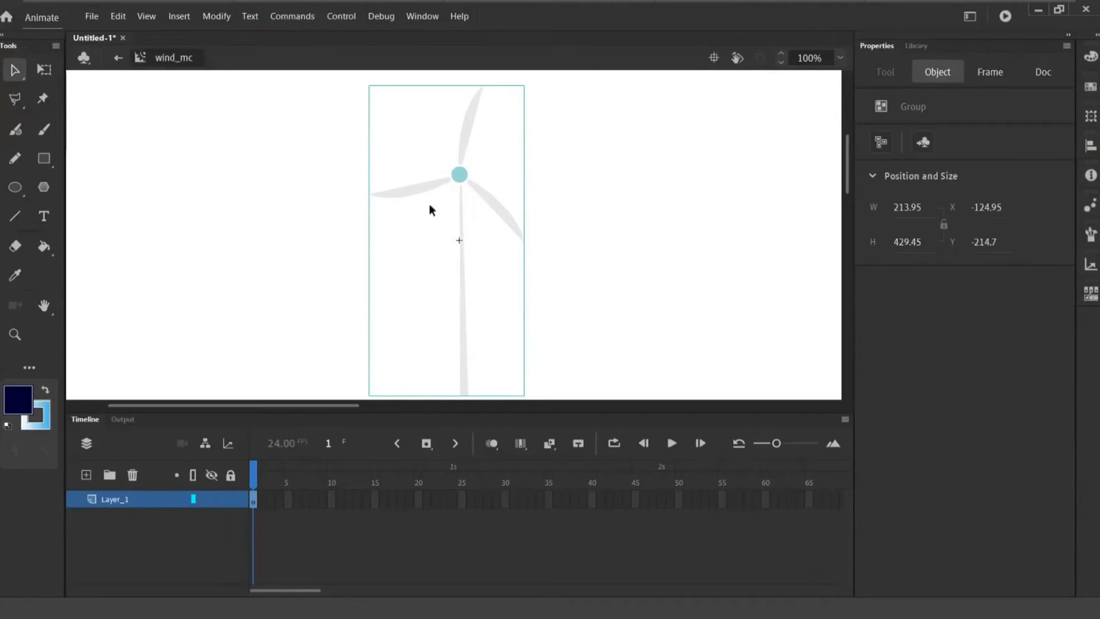
Enter the turbine's nested groups inside wind_mc to examine its blades and tower, and return to Scene 1.
double_click(495, 205)
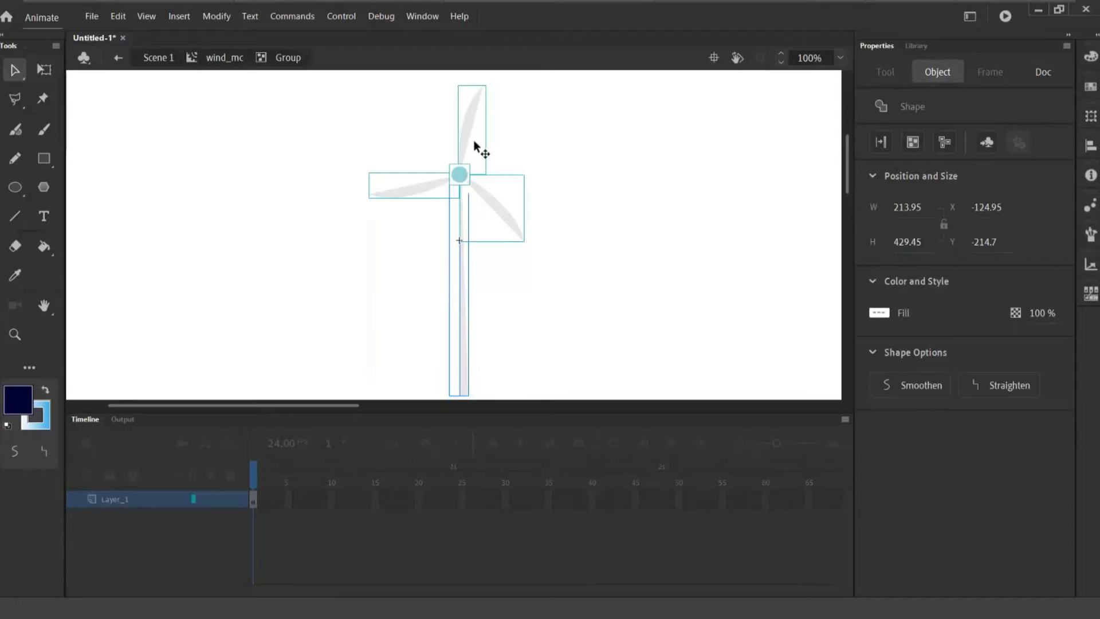
double_click(430, 185)
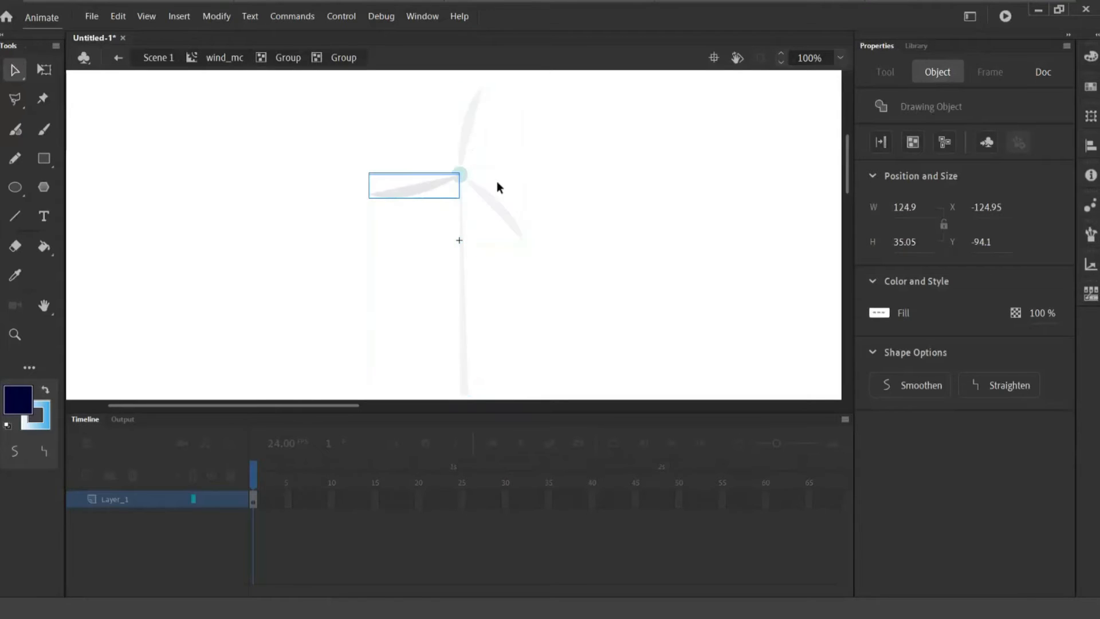
click(226, 61)
click(118, 57)
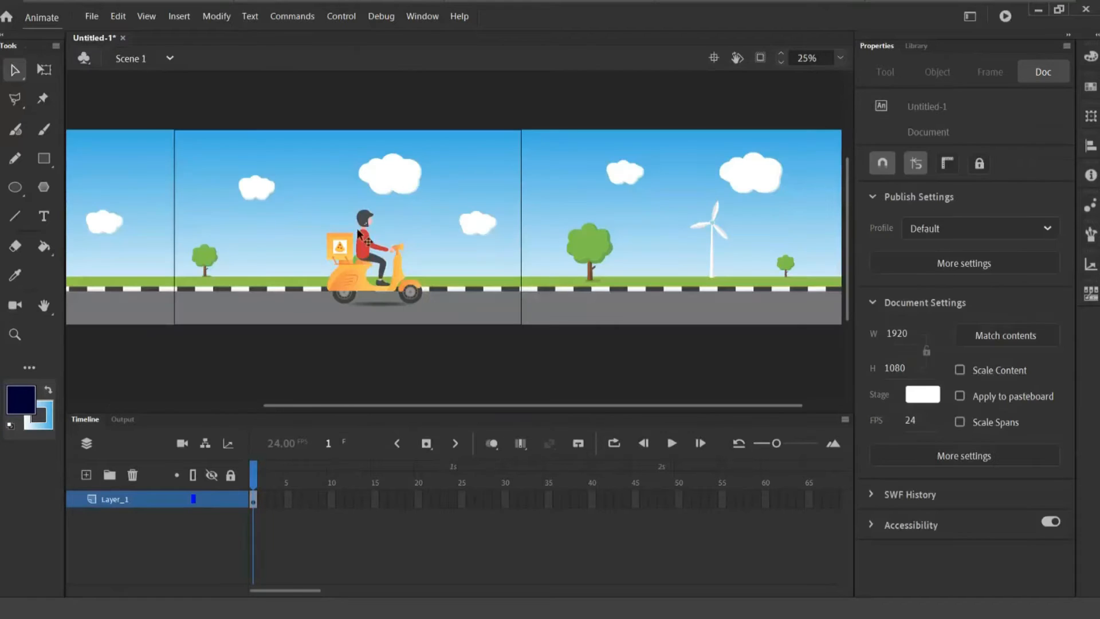
Place an instance of wind_mc from the library on the grass between the small tree and the scooter, and enlarge the stage area.
click(913, 46)
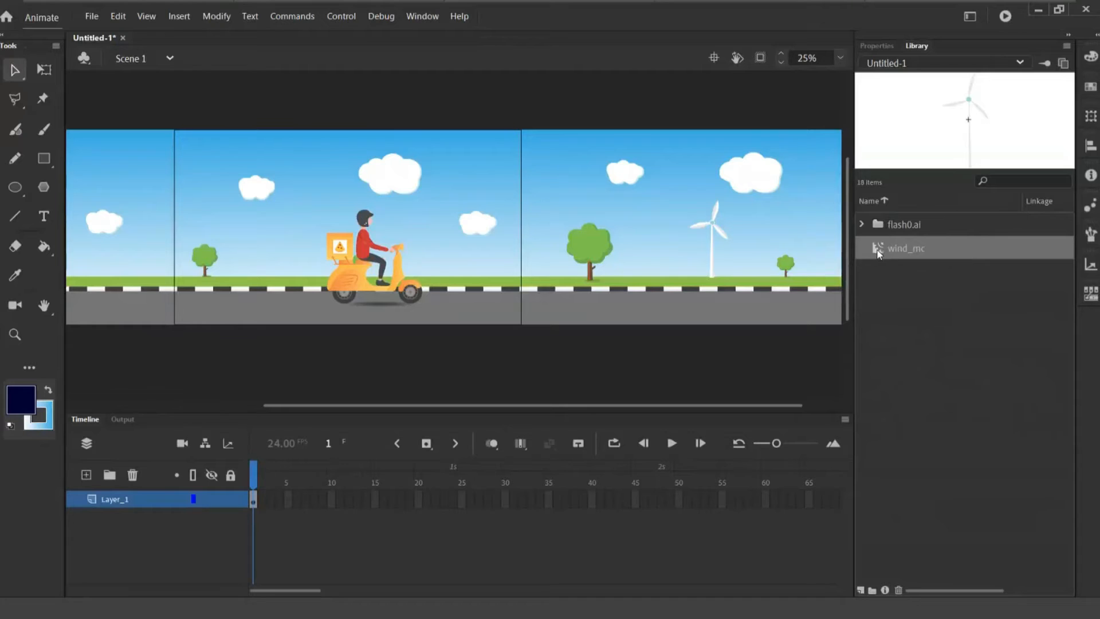
drag(879, 246, 283, 246)
key(ctrl+equal)
key(ctrl+equal)
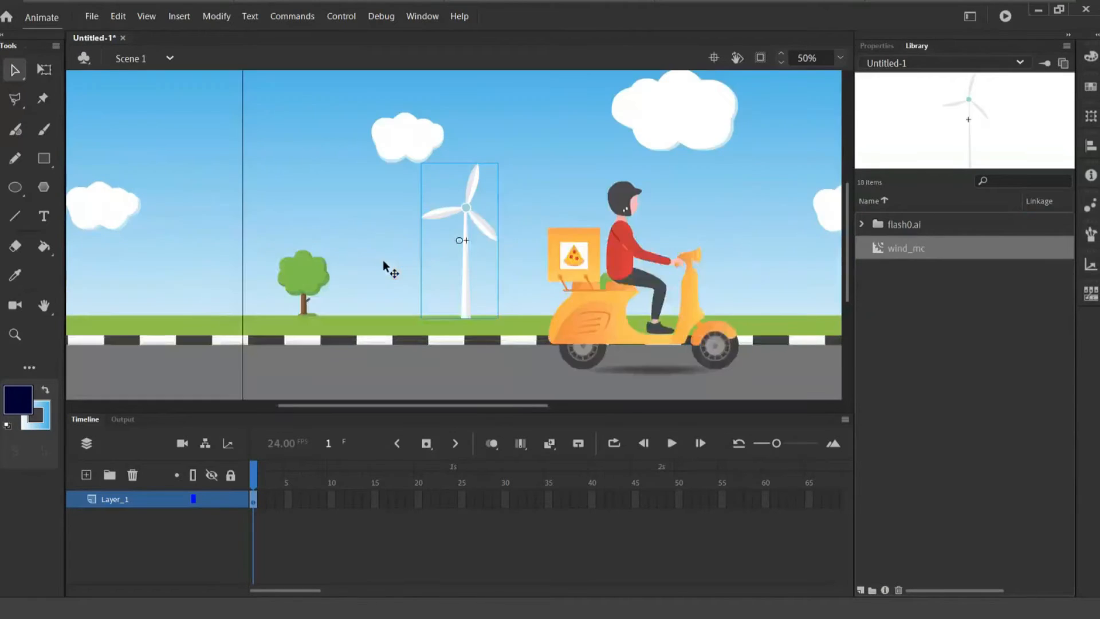
key(ctrl+minus)
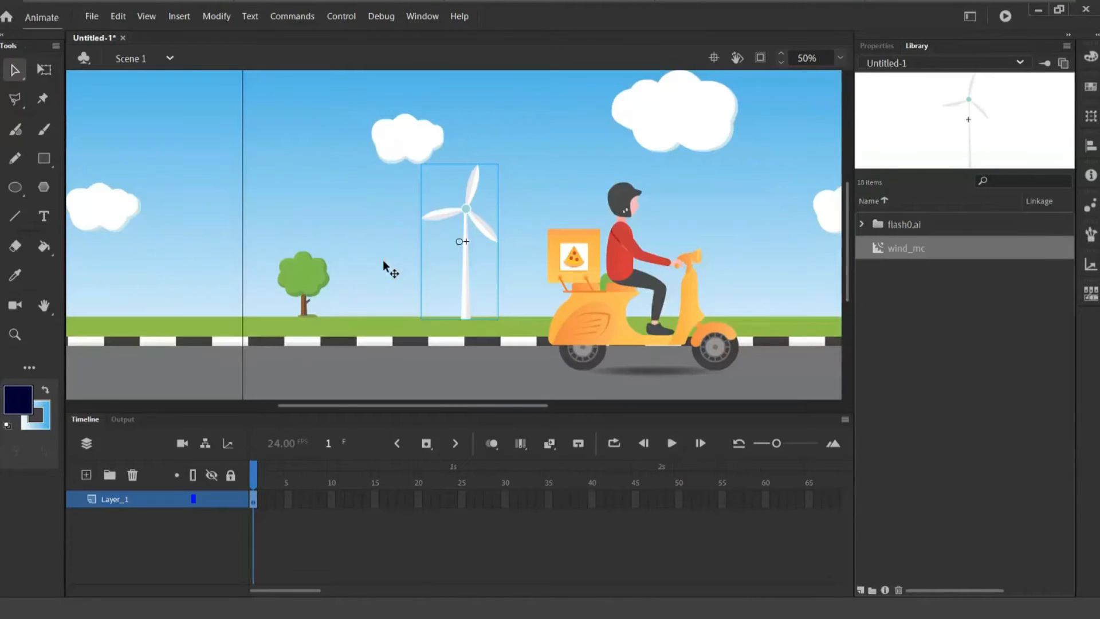
key(ctrl+equal)
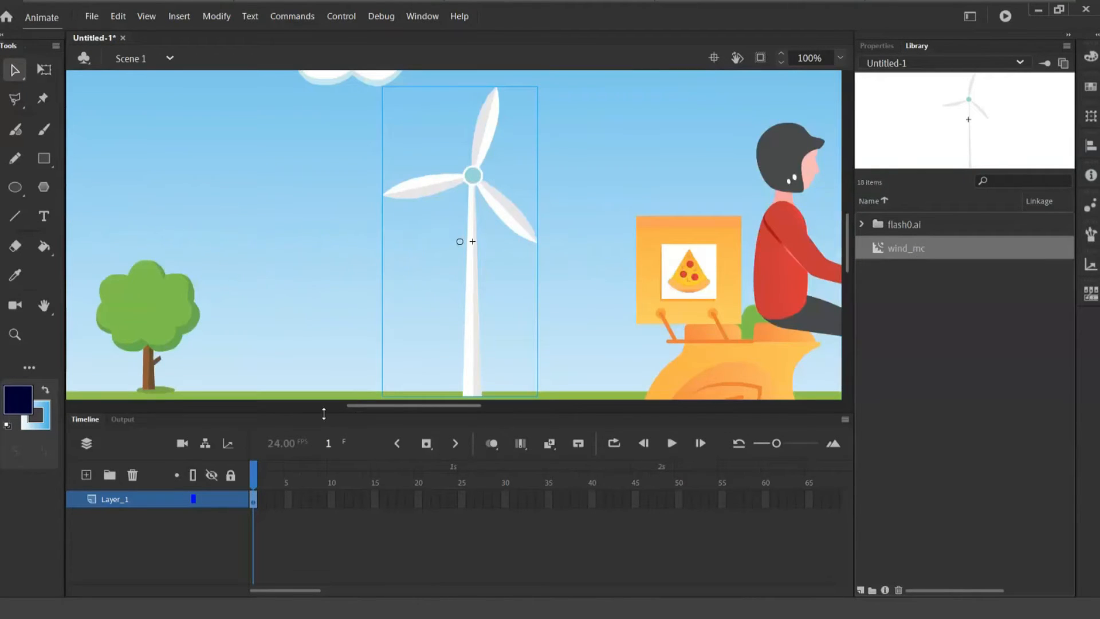
drag(324, 413, 324, 463)
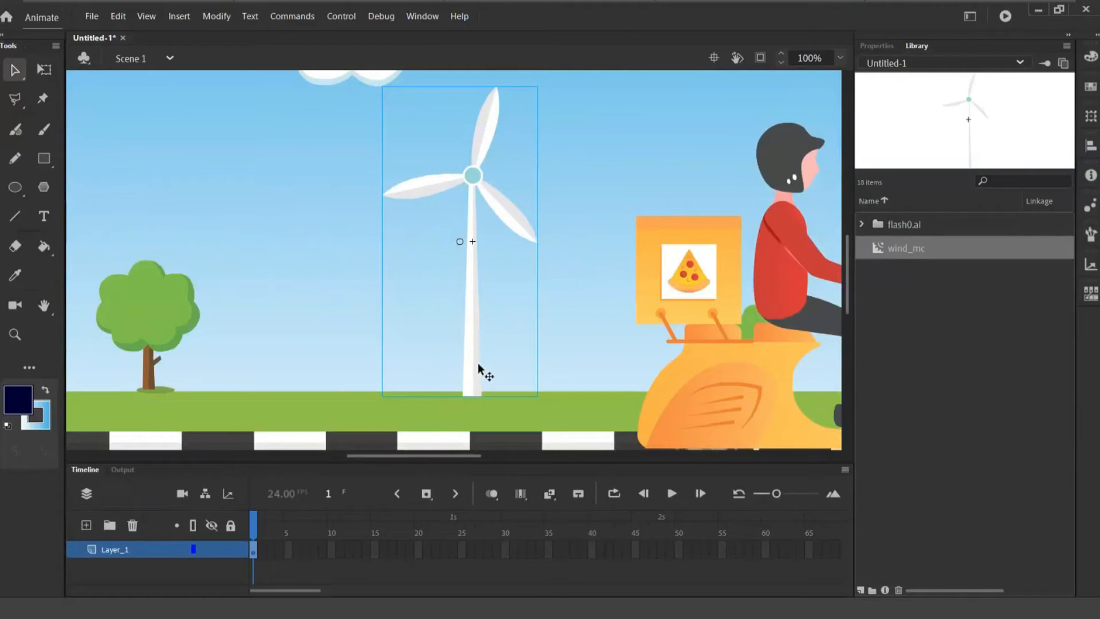
Move the wind turbine slightly down and to the left, and open its wind_mc symbol for editing in place.
drag(476, 363, 463, 373)
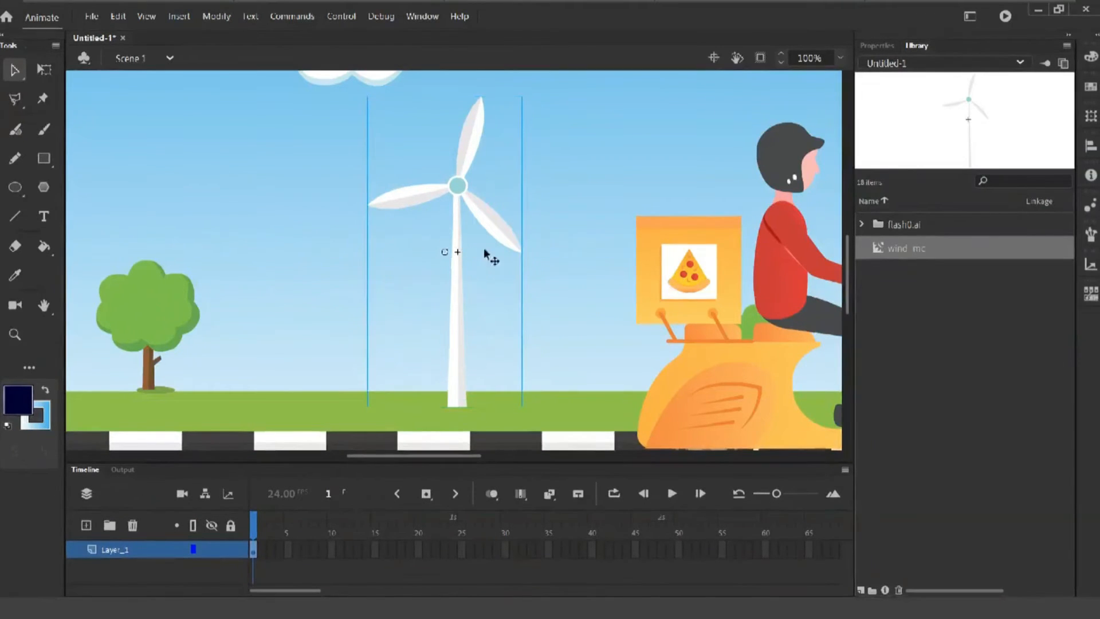
right_click(456, 213)
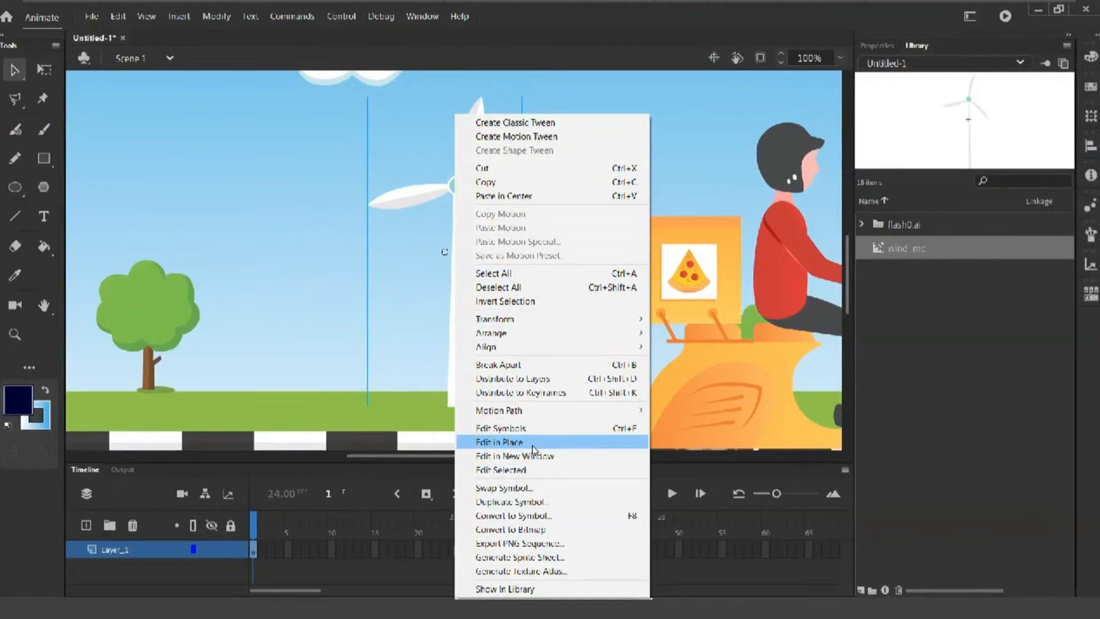
click(489, 445)
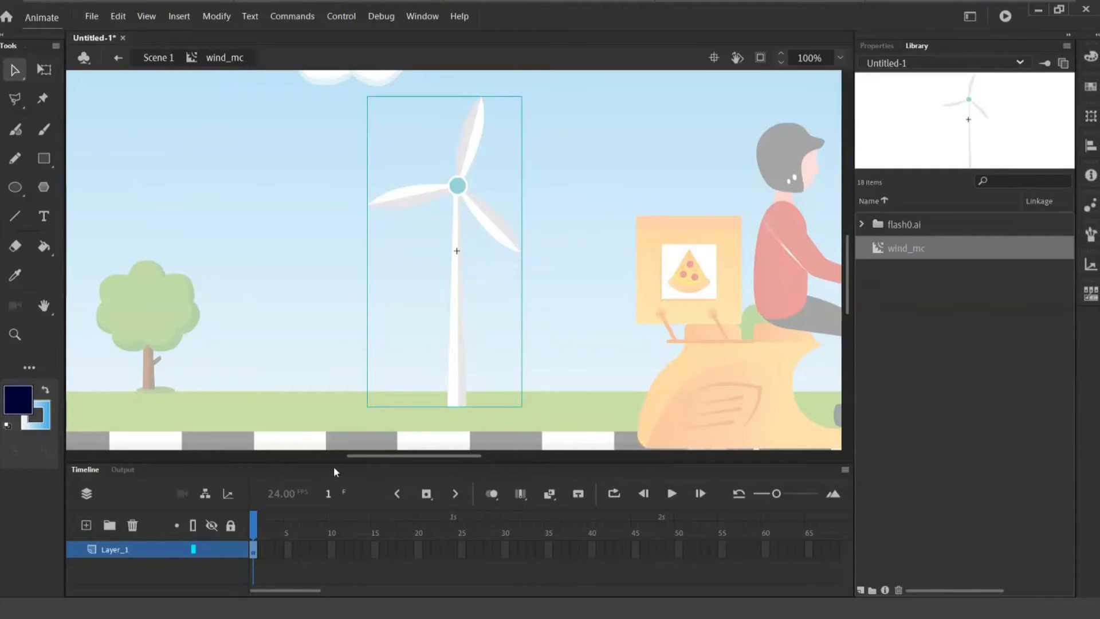
drag(341, 464, 342, 439)
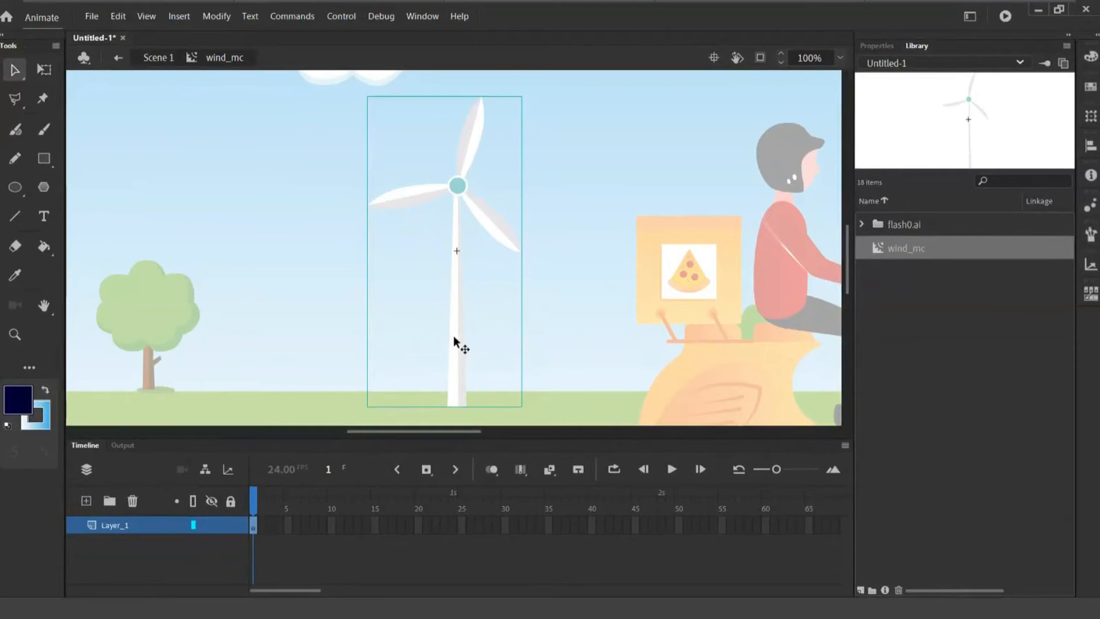
Cut the teal hub circle out of the turbine's group and return to the wind_mc symbol level.
double_click(452, 369)
click(459, 184)
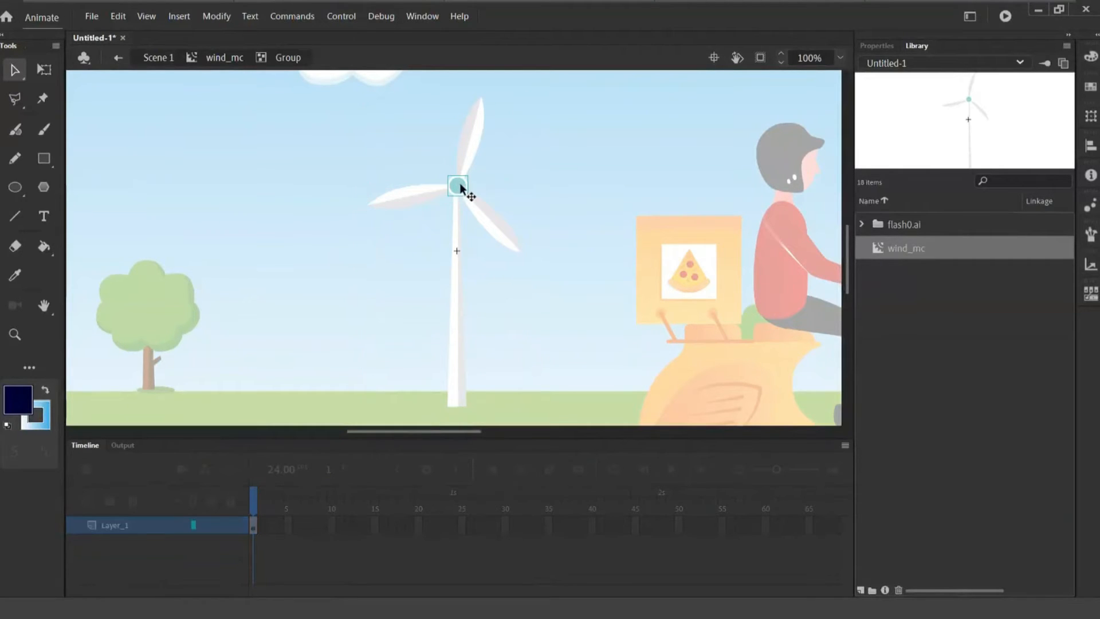
right_click(463, 192)
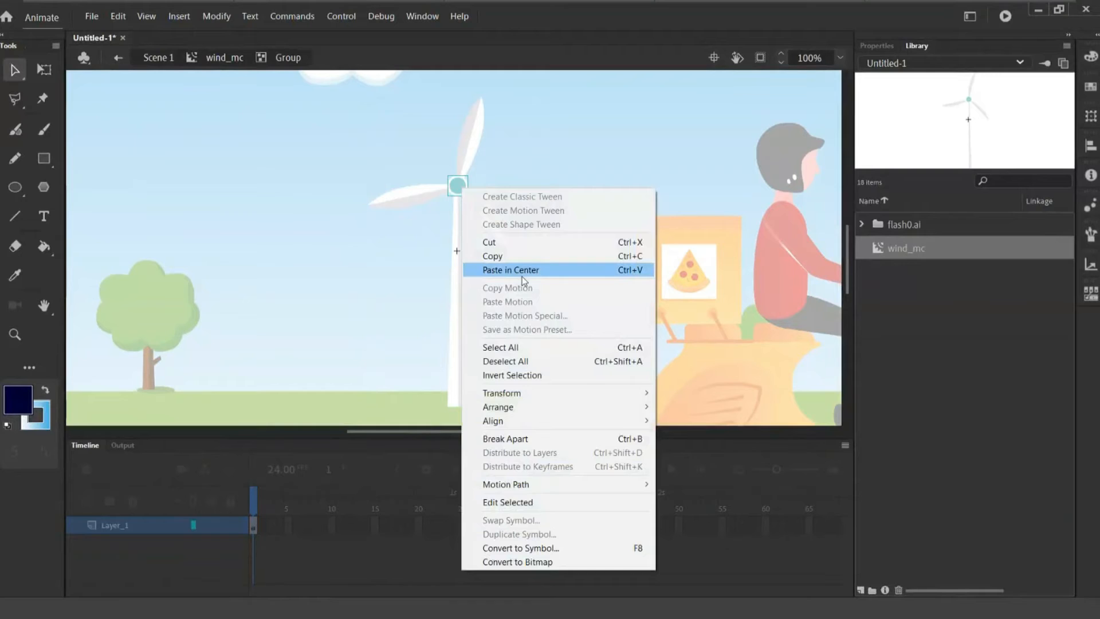
click(522, 241)
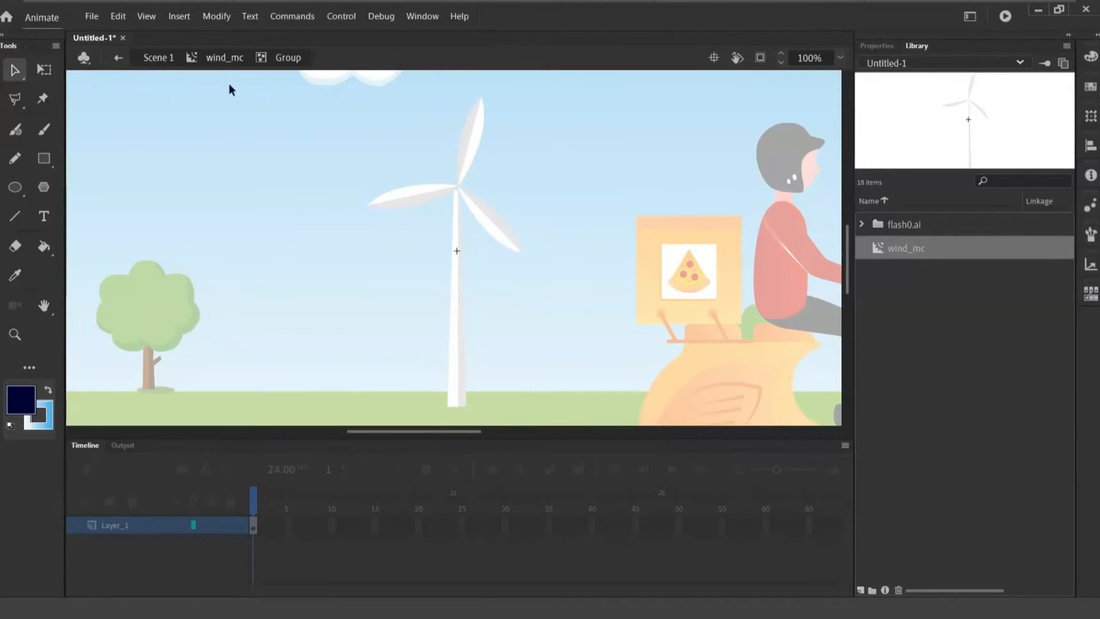
click(221, 62)
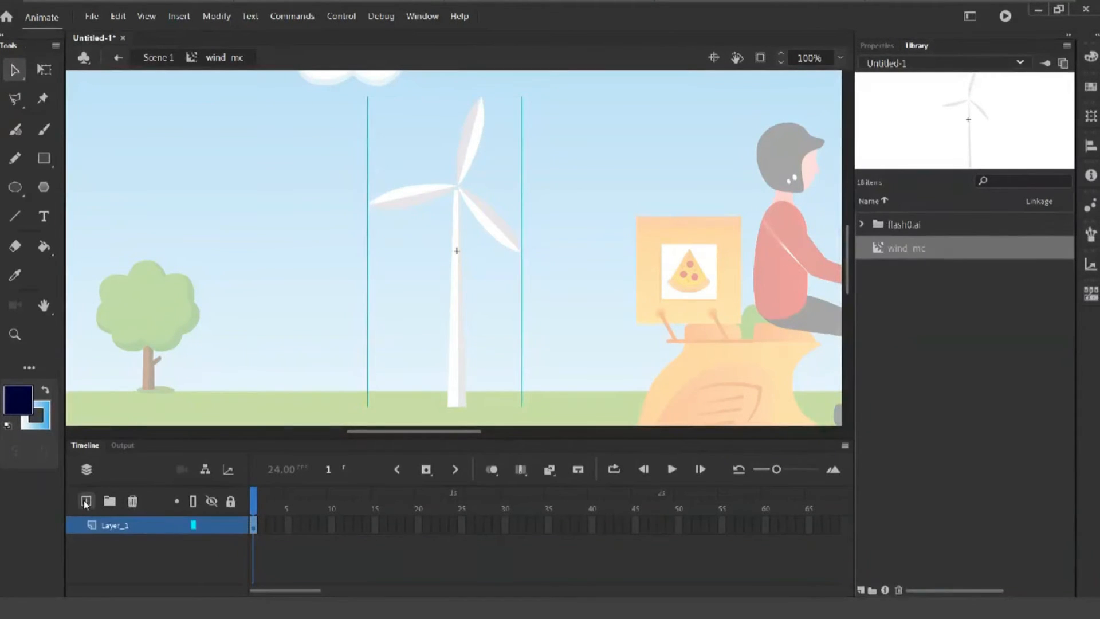
Add a new layer above Layer_1 in wind_mc and rename Layer_1 as tiang.
click(86, 500)
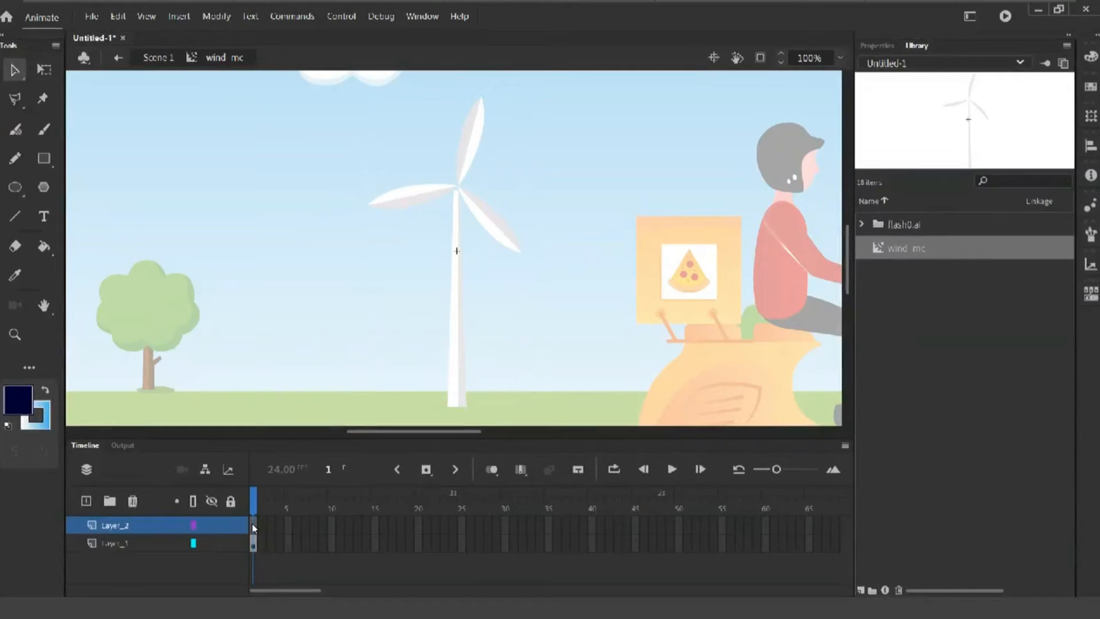
double_click(114, 542)
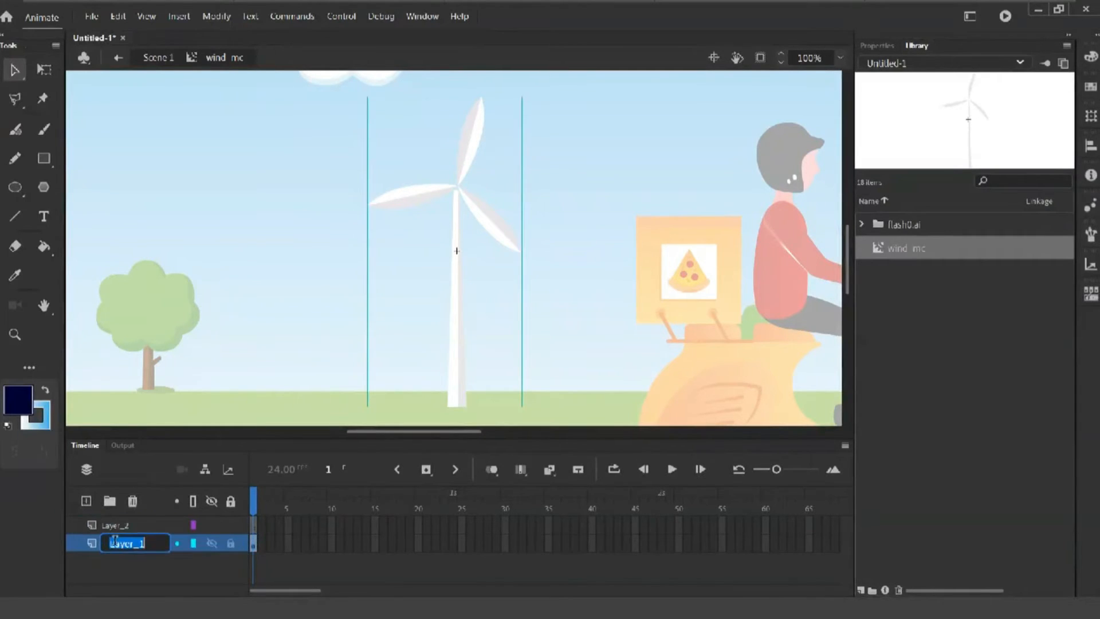
text(tia)
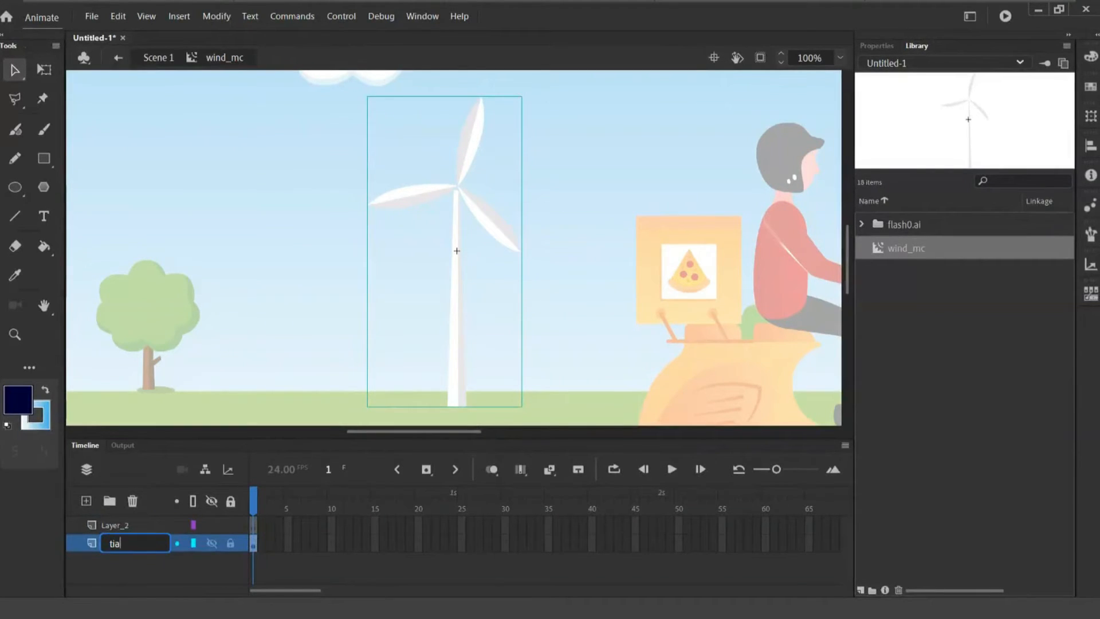
text(ng)
Rename Layer_2 as point and paste the cut hub circle in place on it.
click(124, 528)
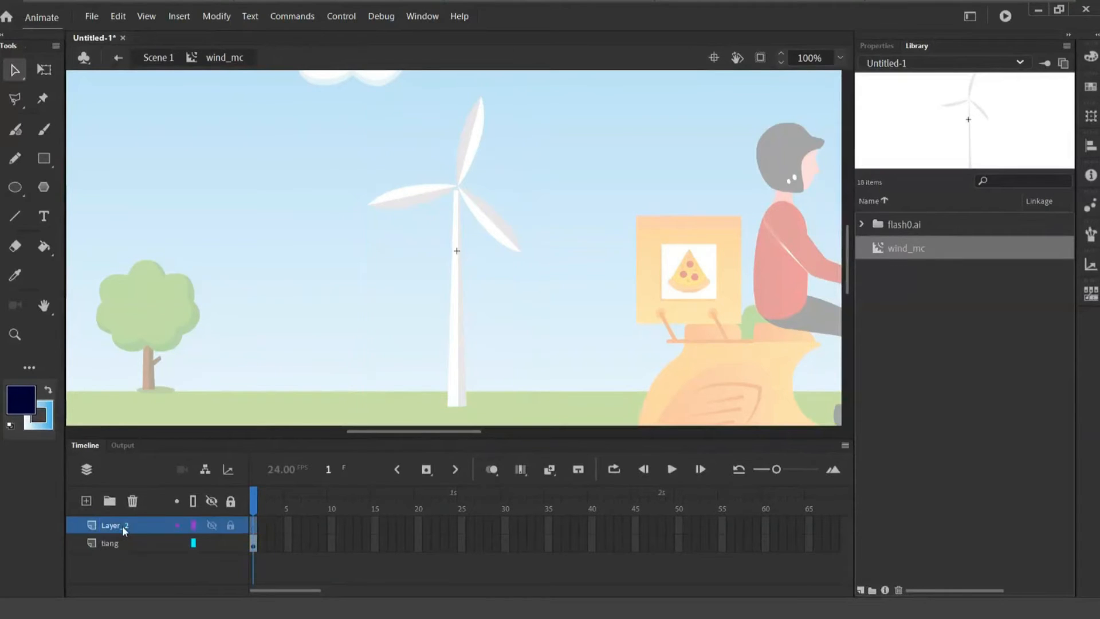
double_click(124, 528)
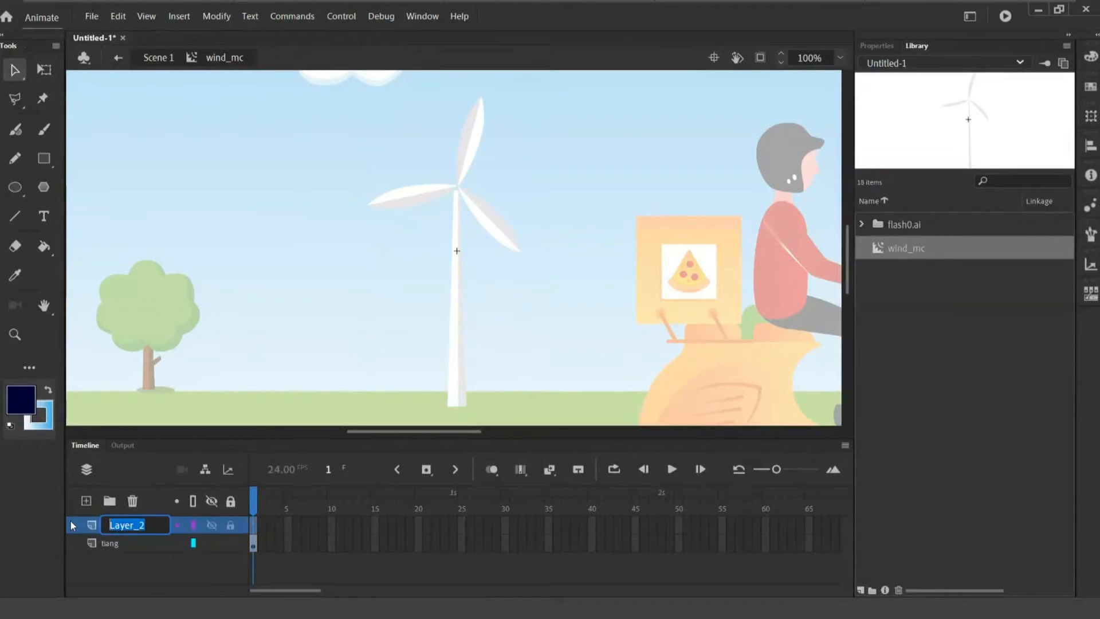
text(point)
click(118, 16)
click(195, 105)
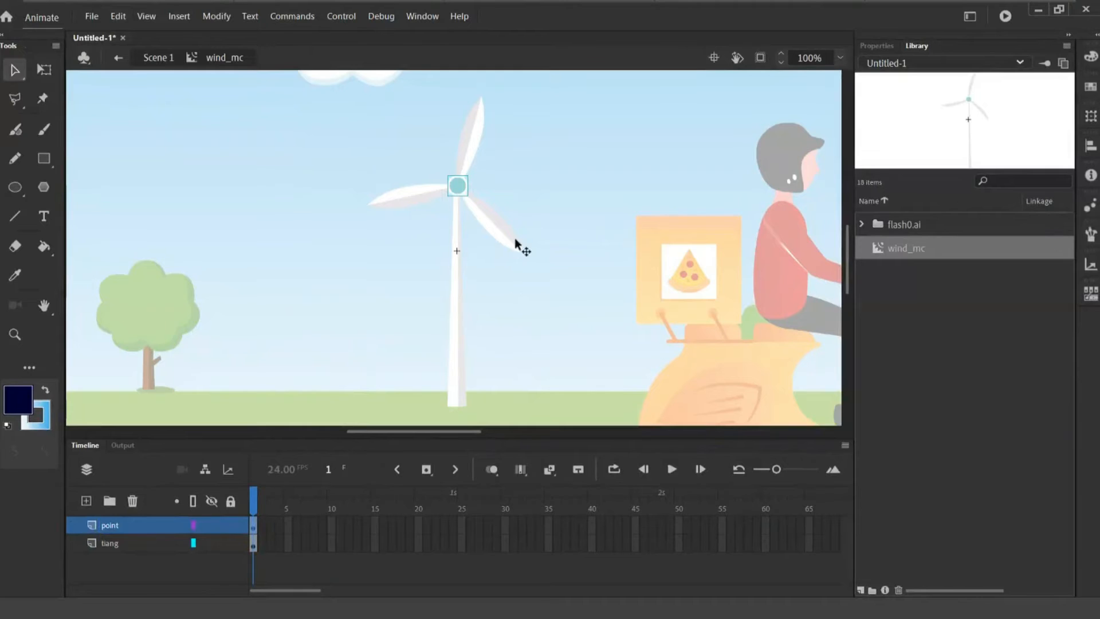
Convert the three turbine blades inside the group together into a movie clip symbol named "bilah pusing" with centre registration.
click(502, 230)
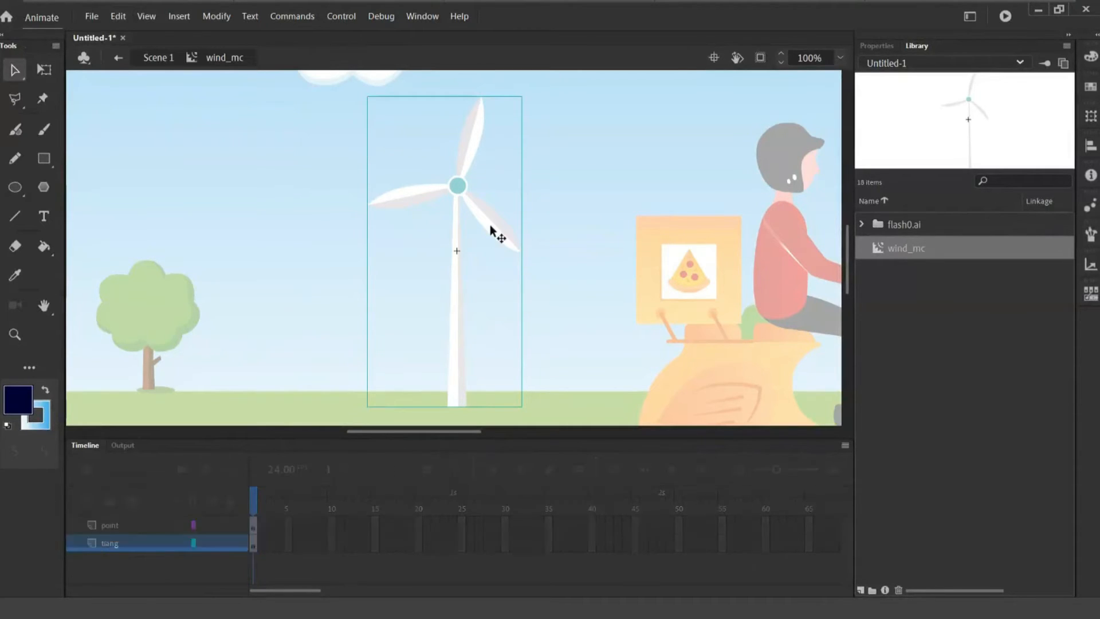
double_click(492, 230)
click(496, 226)
shift+click(432, 194)
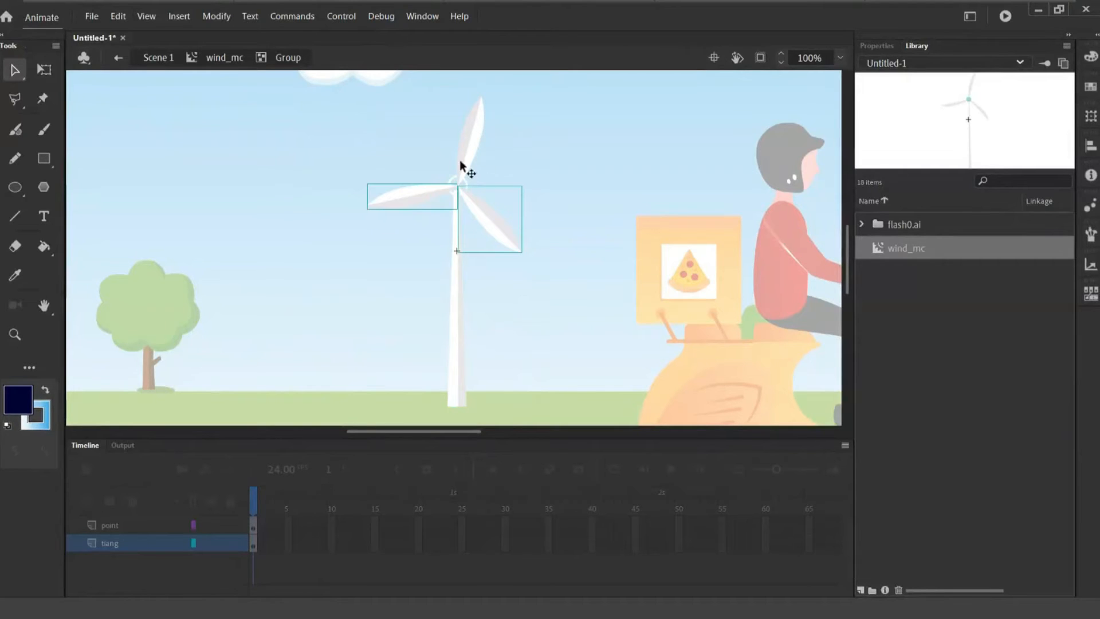
shift+click(463, 165)
click(119, 16)
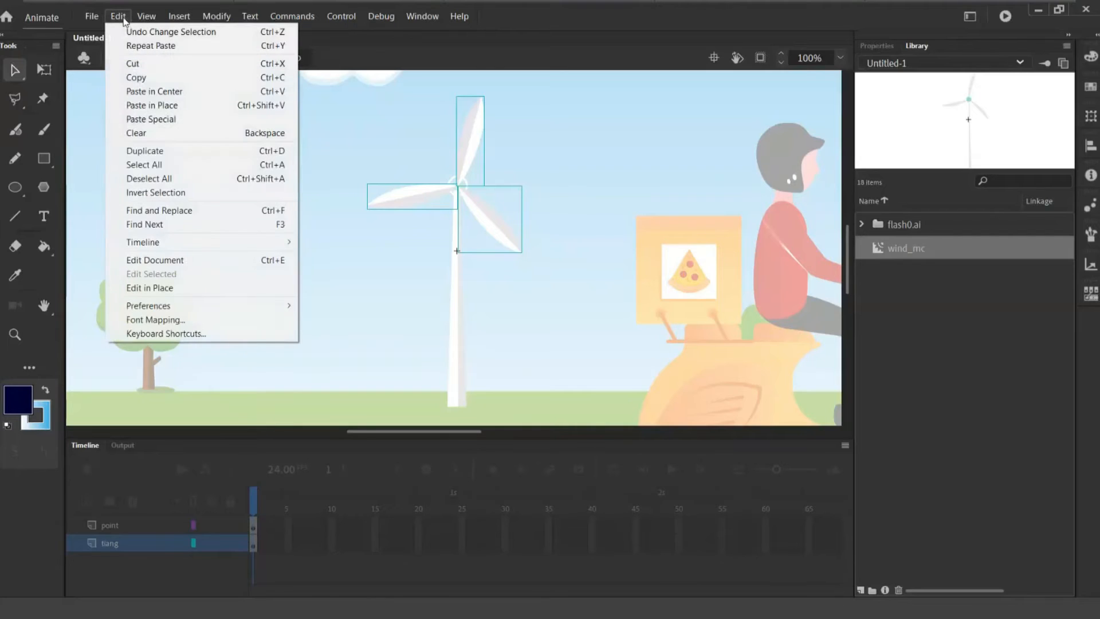
mouse_move(217, 16)
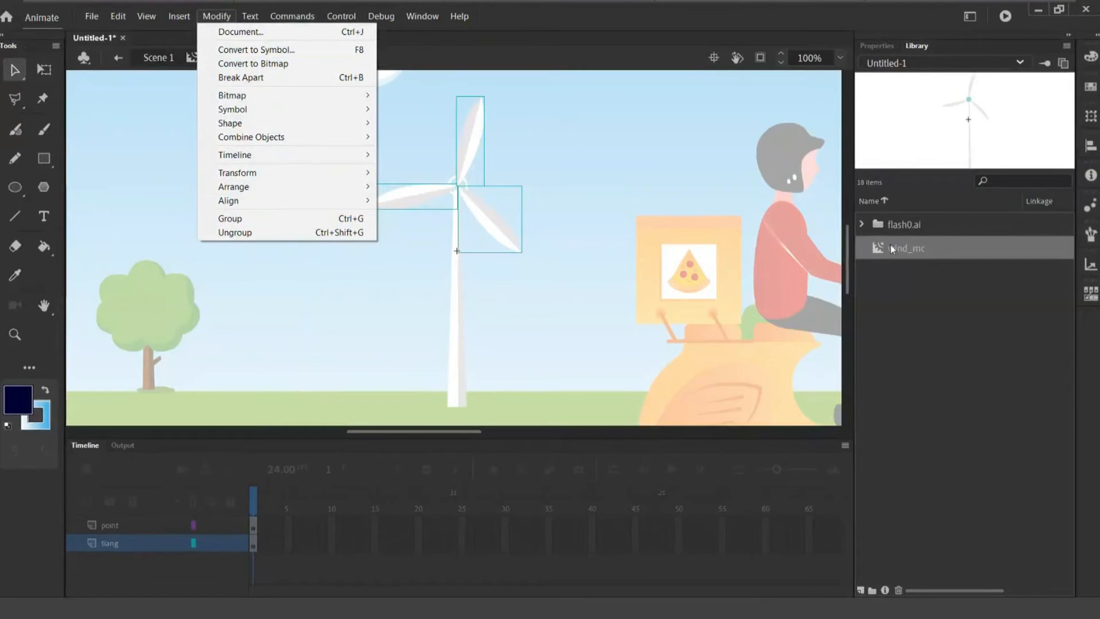
click(284, 51)
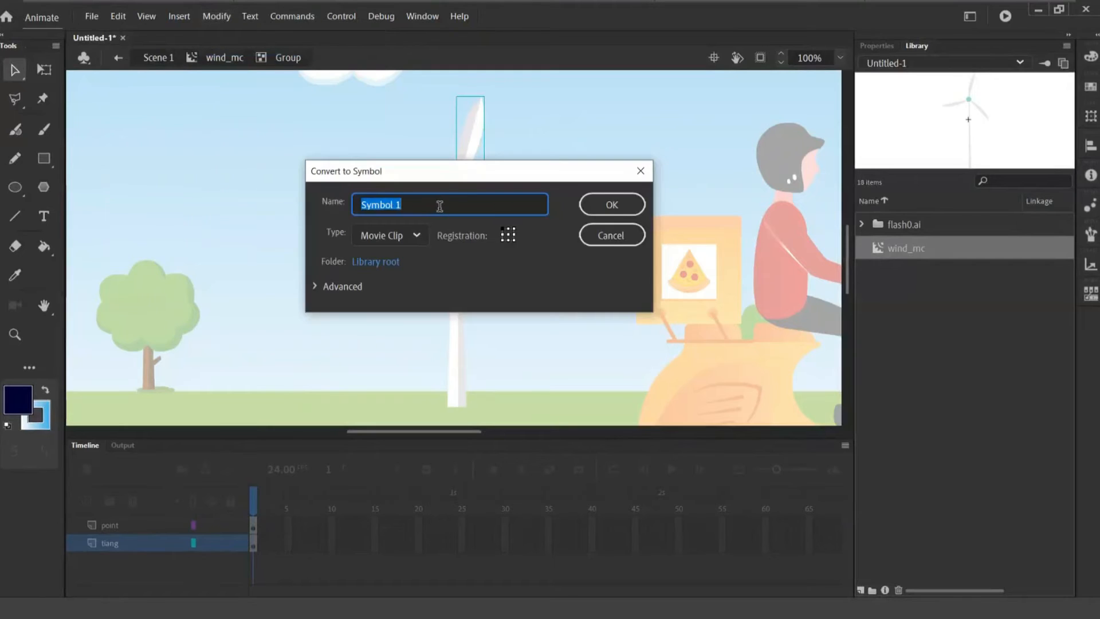
text(pusing)
key(BackSpace)
key(BackSpace)
key(BackSpace)
key(BackSpace)
key(BackSpace)
key(BackSpace)
key(BackSpace)
text(bilah pusing)
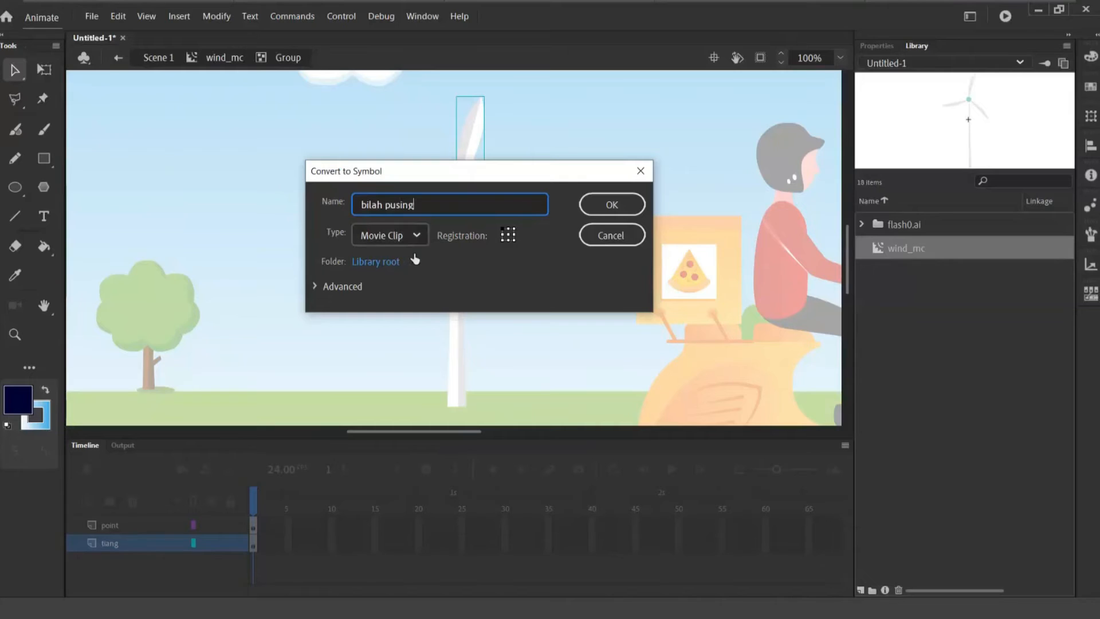
click(509, 239)
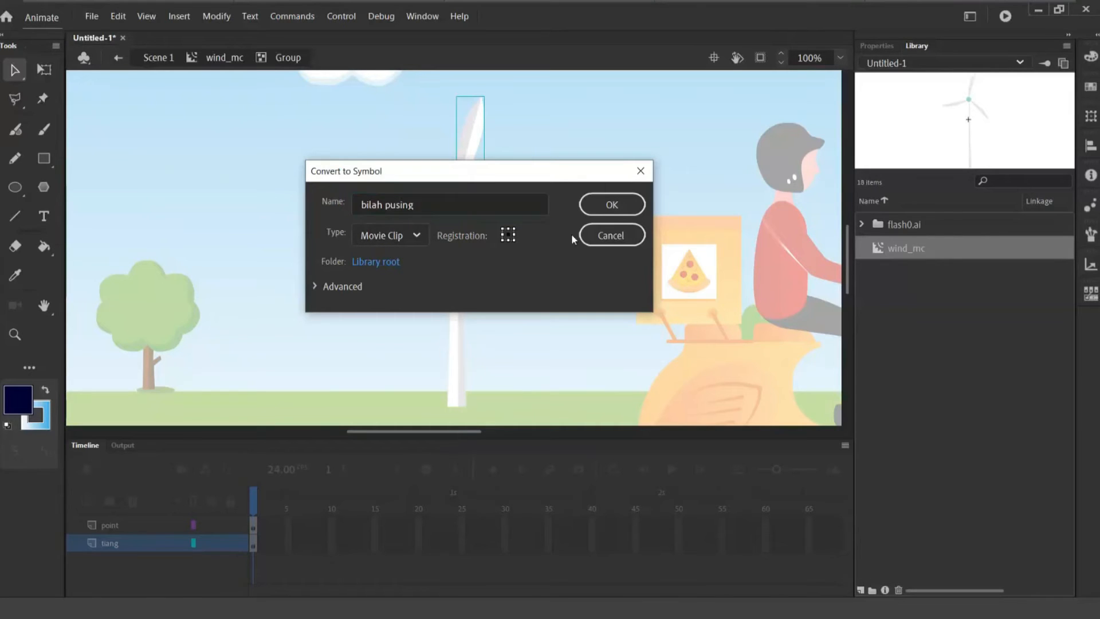
click(623, 207)
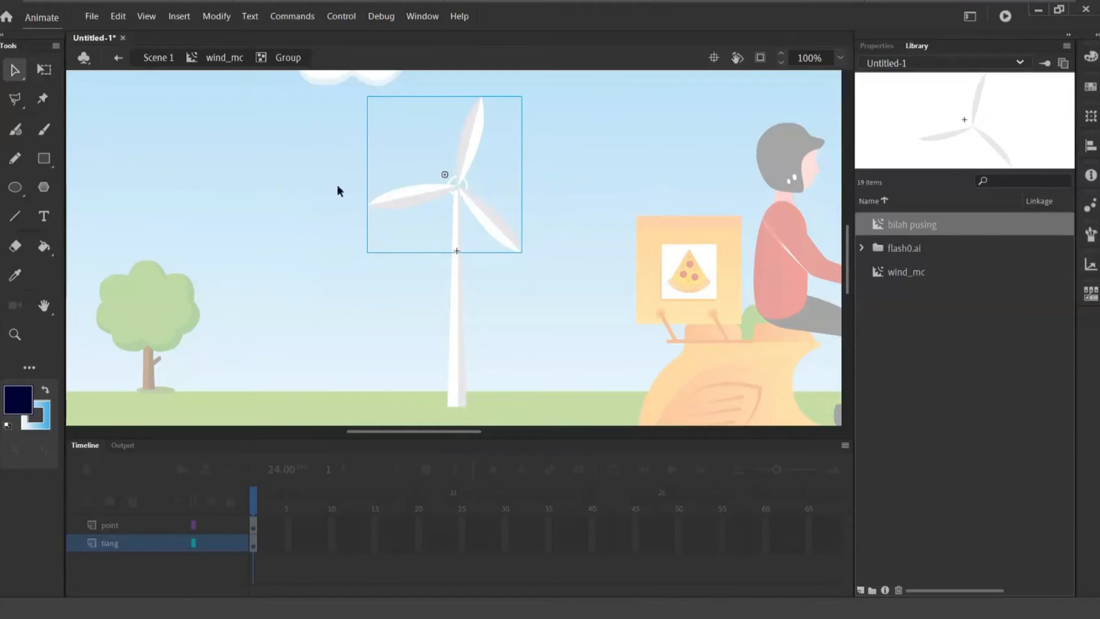
Delete the bilah pusing blades from inside the turbine's group on the tiang layer and return to wind_mc.
click(223, 62)
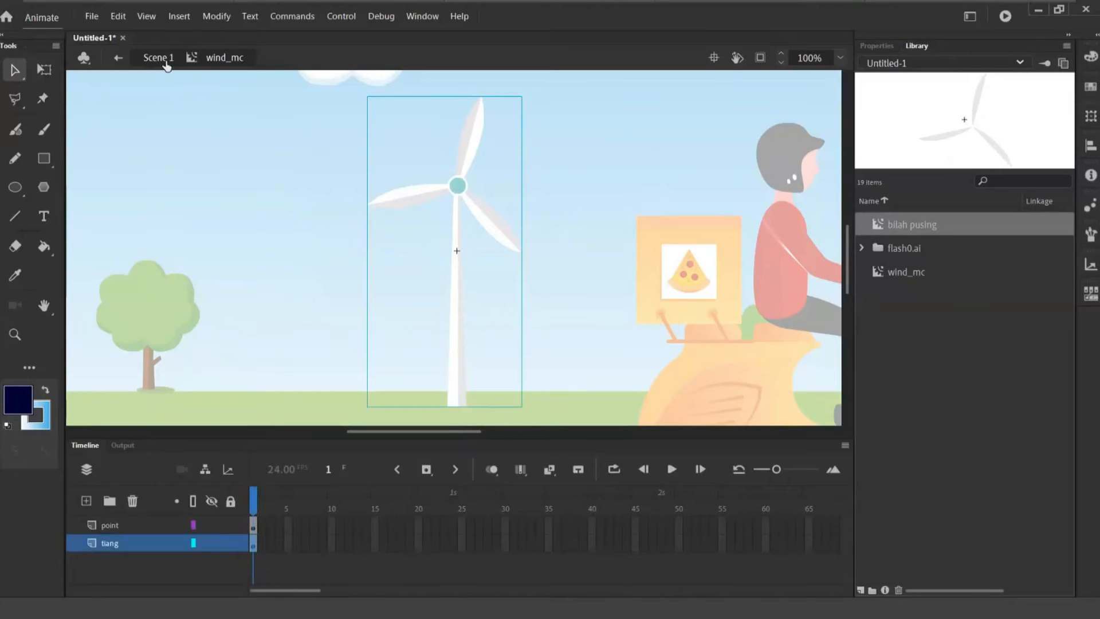
click(166, 63)
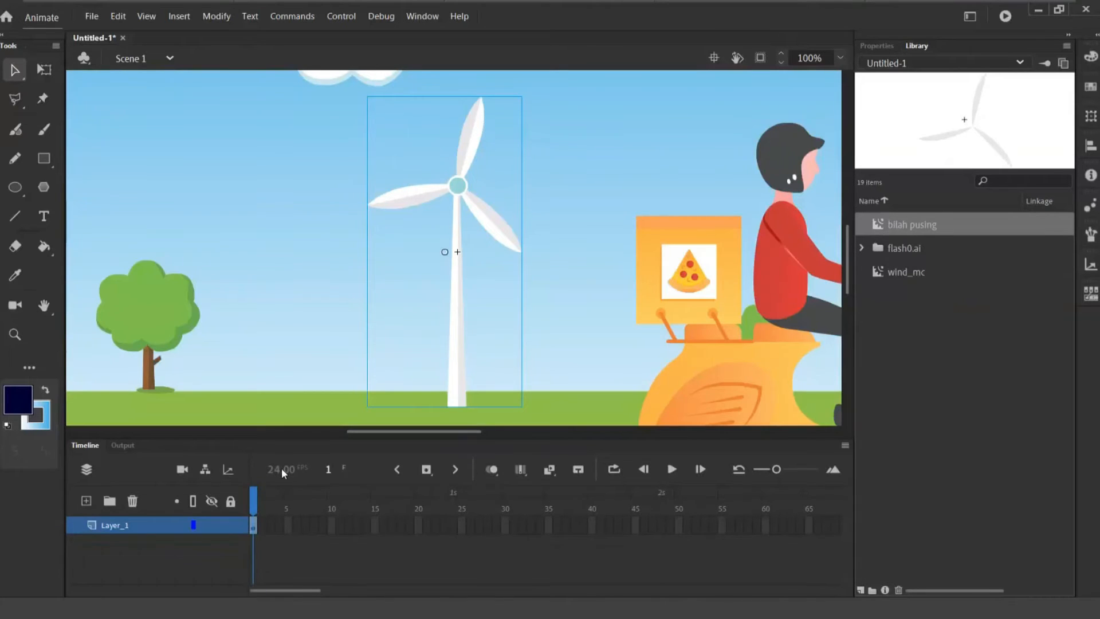
double_click(473, 216)
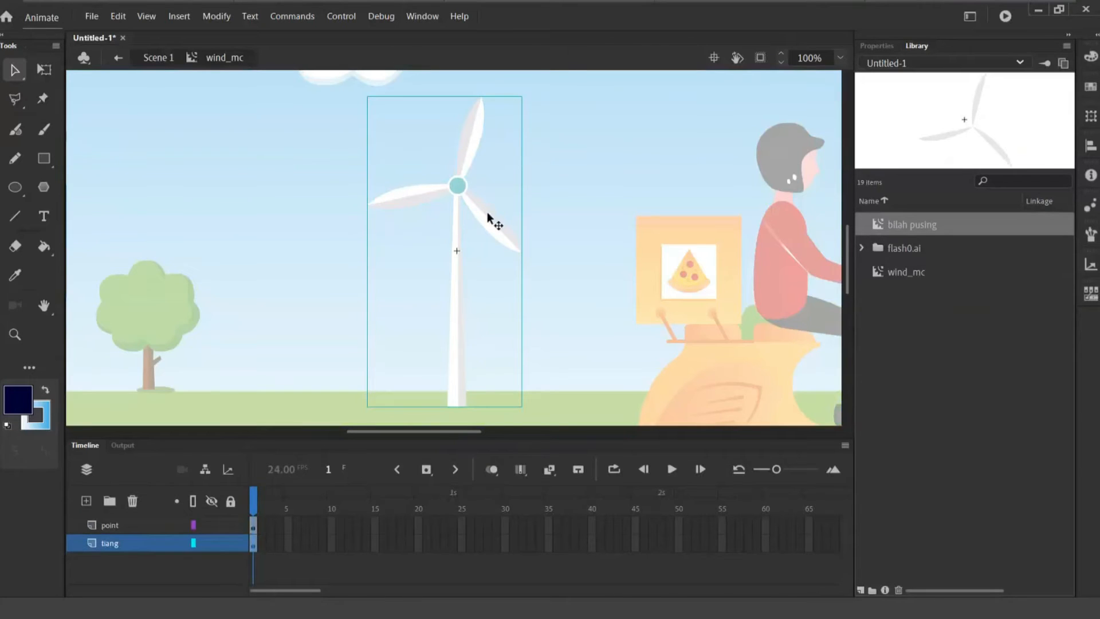
click(518, 194)
click(472, 207)
double_click(474, 215)
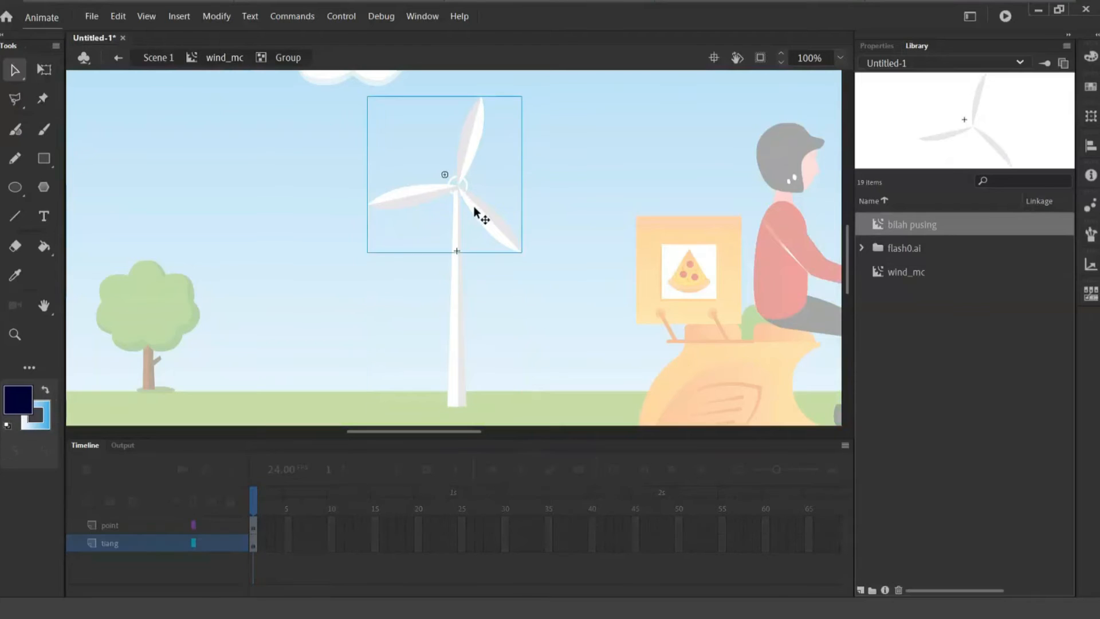
key(Delete)
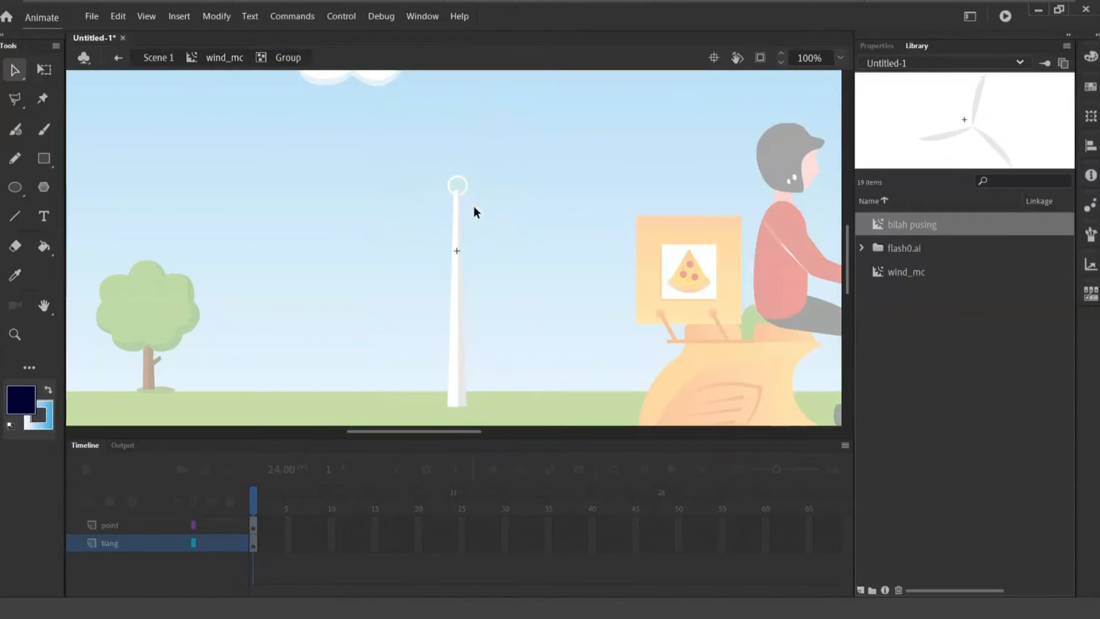
click(223, 58)
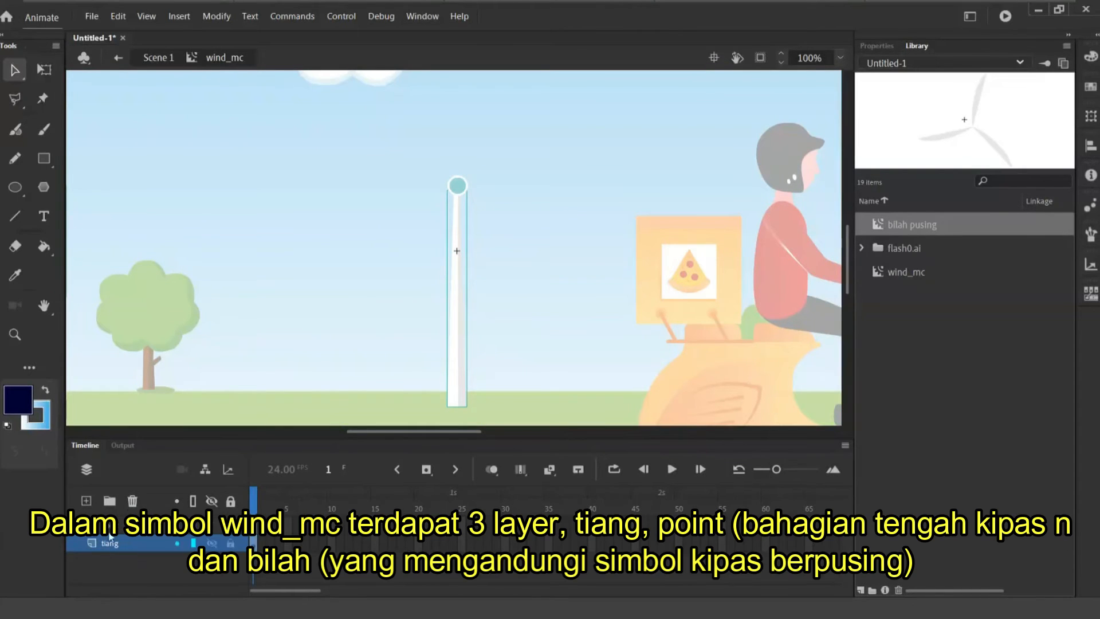
Add a layer between point and tiang in wind_mc and name it bilah.
click(85, 501)
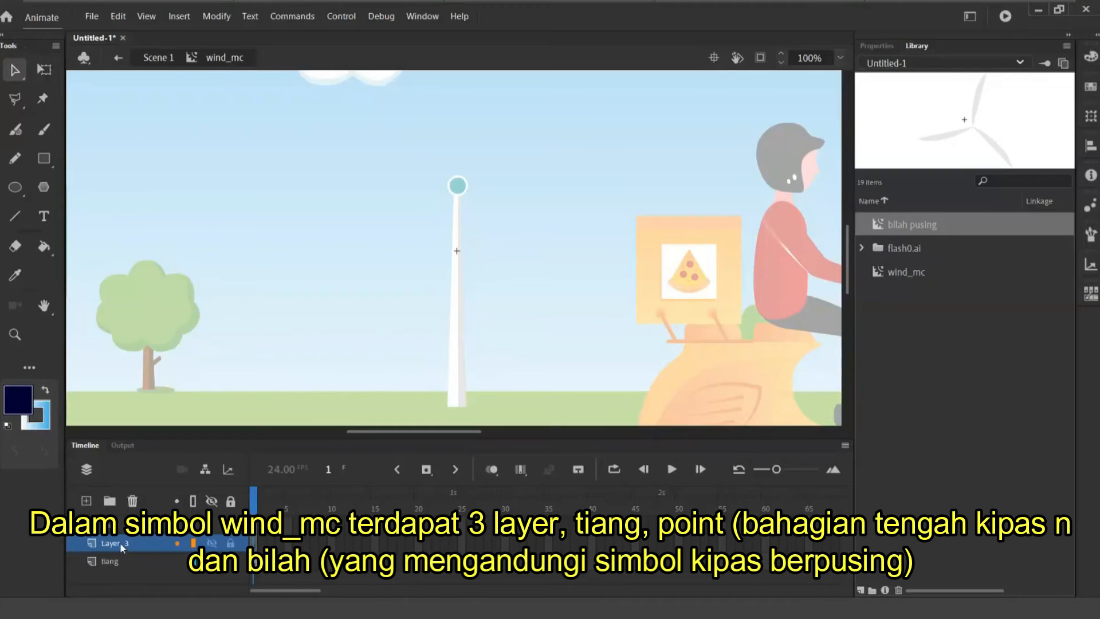
double_click(122, 542)
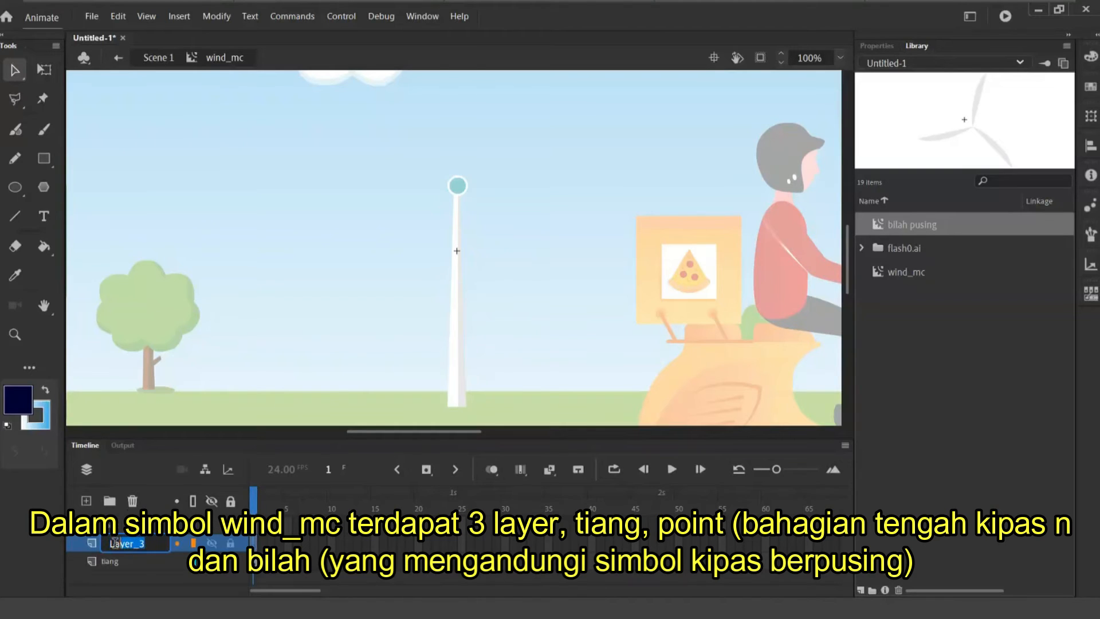
text(bilah)
key(Return)
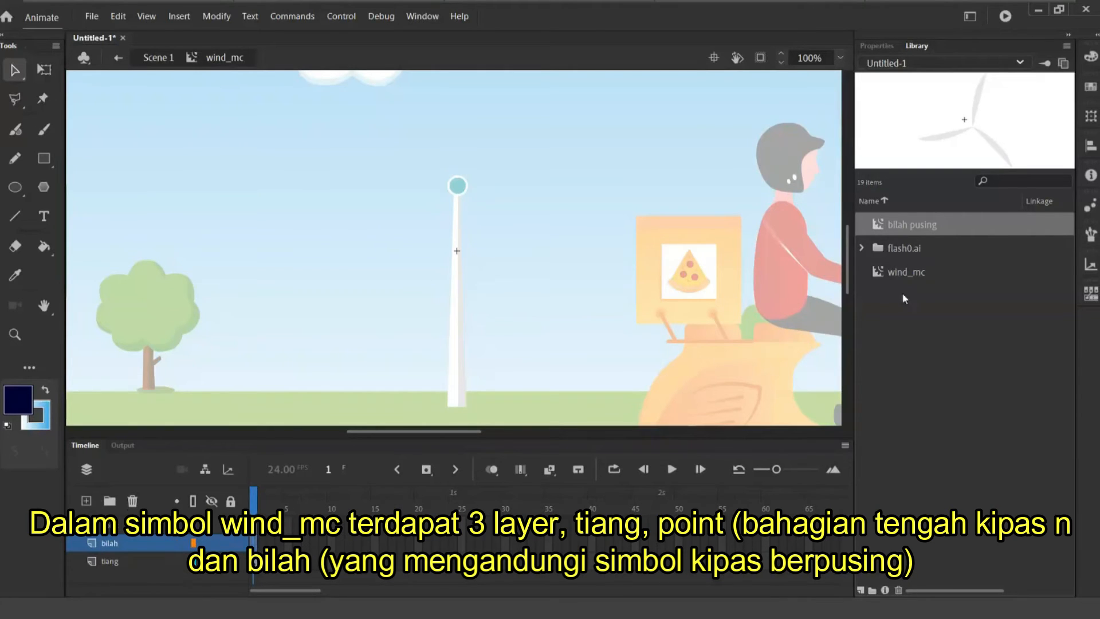
Place the bilah pusing symbol from the library on the bilah layer and align its blade centre with the hub circle.
click(881, 227)
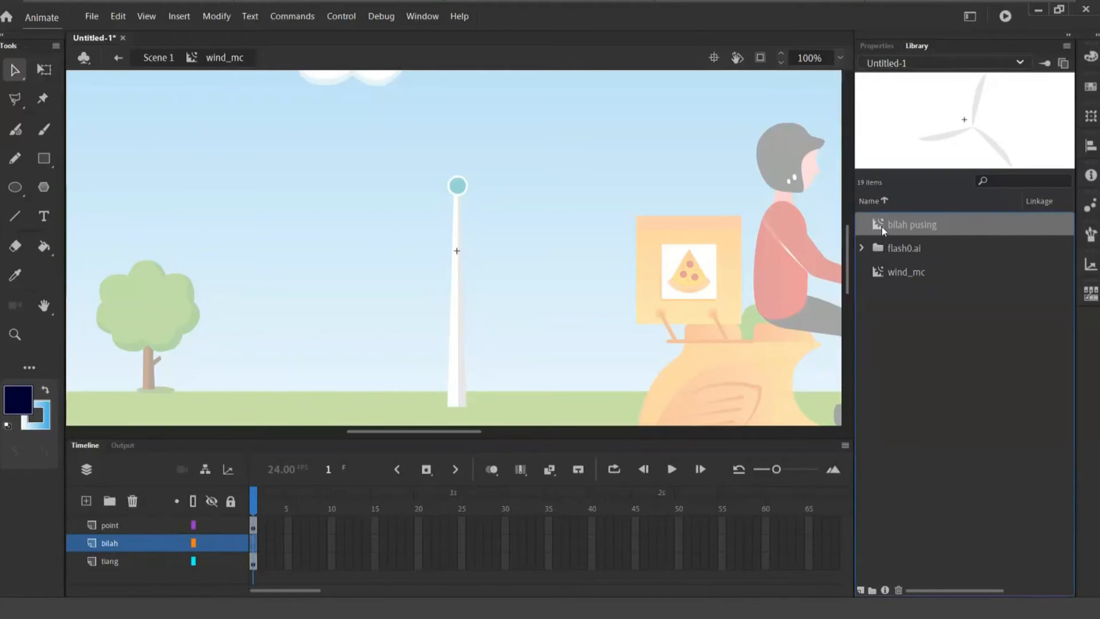
drag(882, 229, 458, 188)
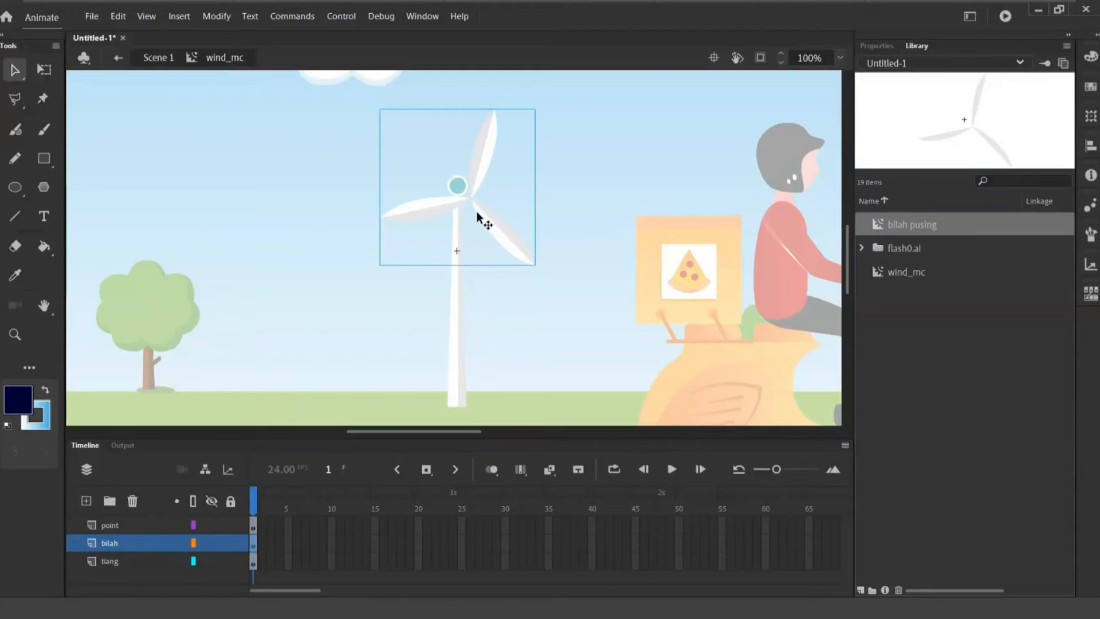
drag(477, 213, 472, 207)
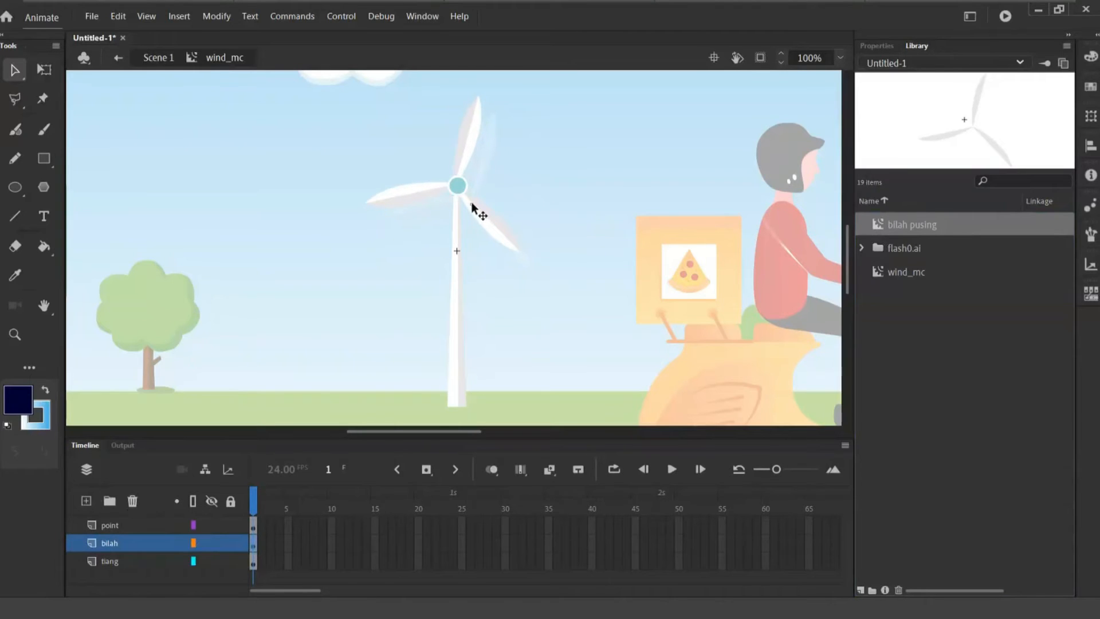
click(441, 216)
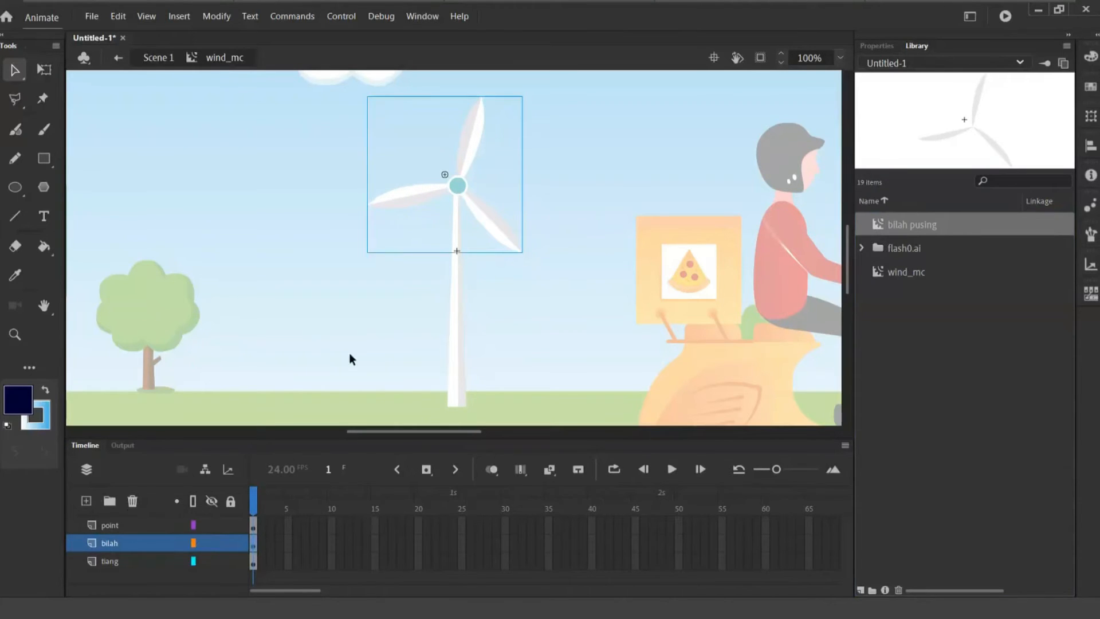
Try the bilah layer above the point layer, and restore it to its place between point and tiang.
drag(133, 544, 142, 511)
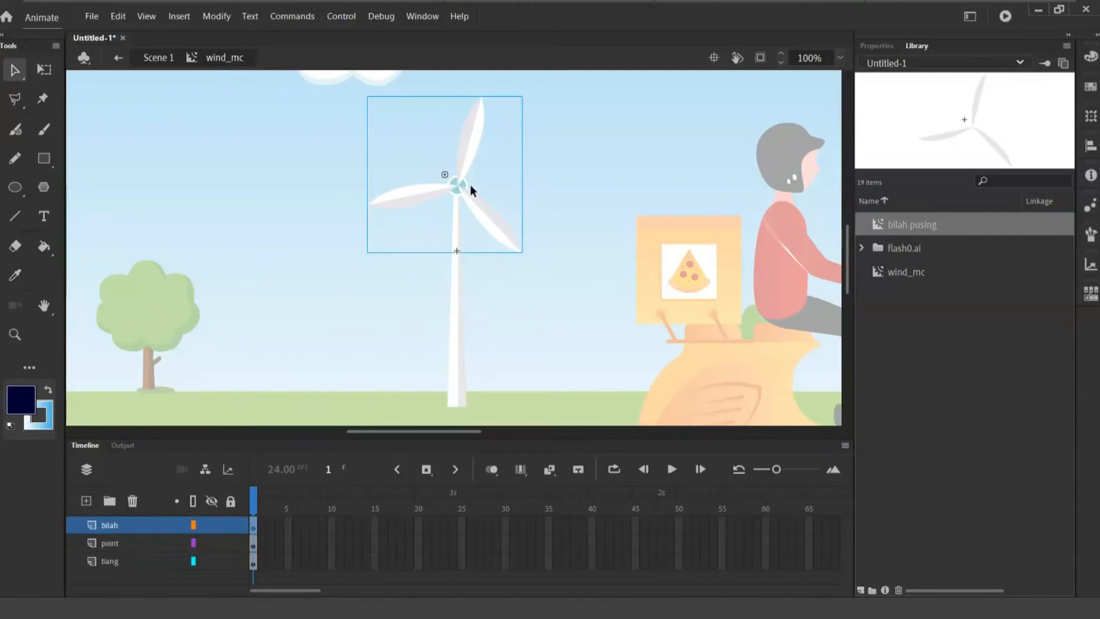
drag(145, 527, 136, 543)
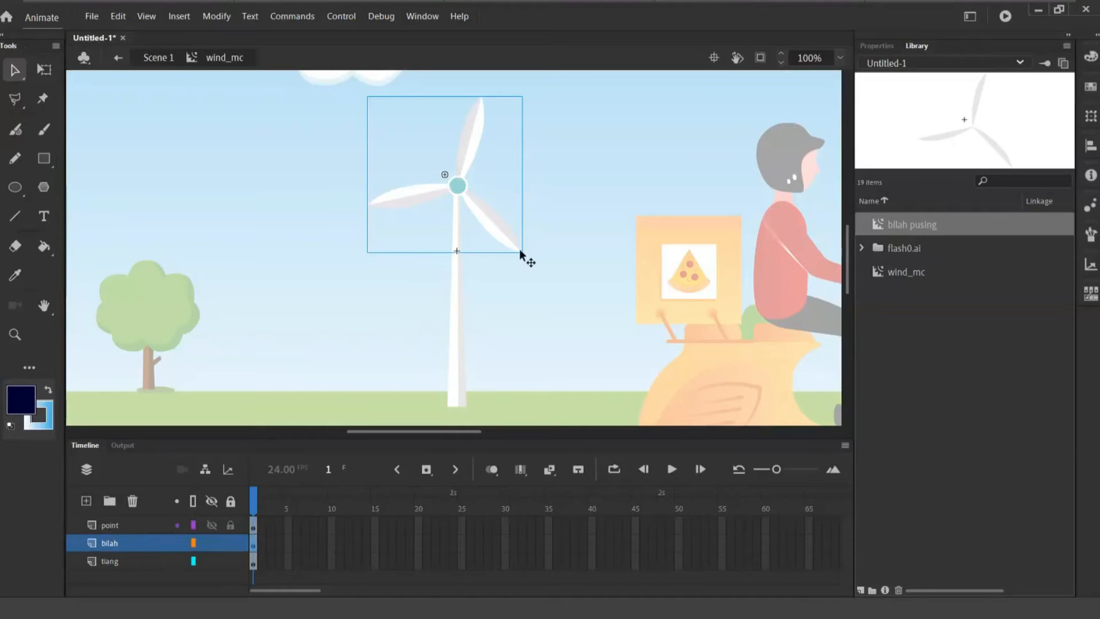
Move the transformation point of the bilah pusing instance to the centre of the hub circle.
scroll(564, 256, up, 3)
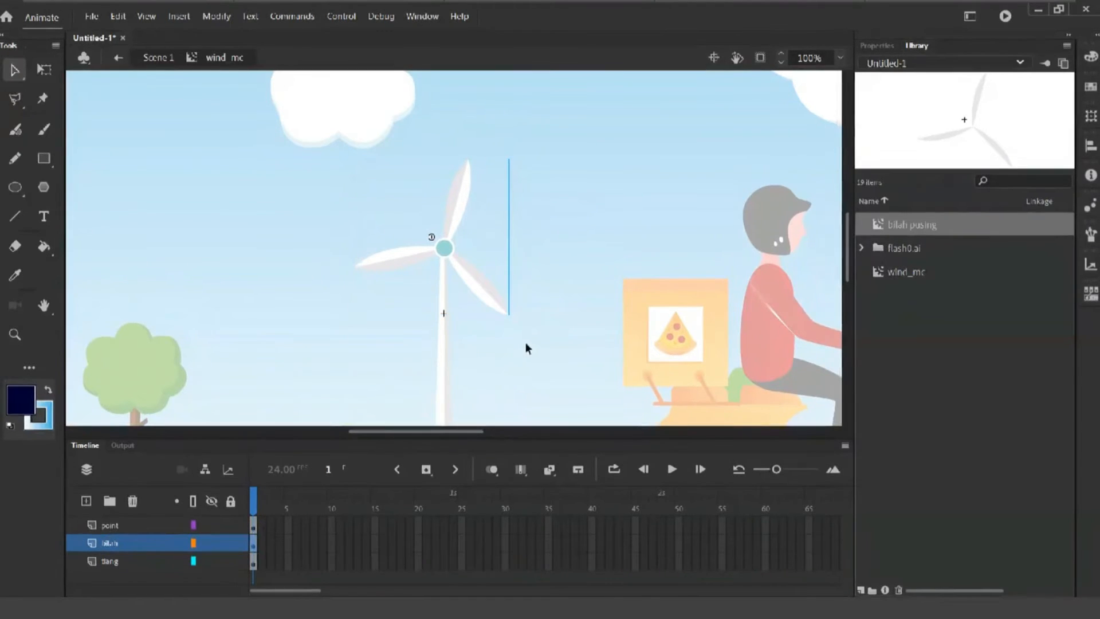
key(ctrl+equal)
key(ctrl+equal)
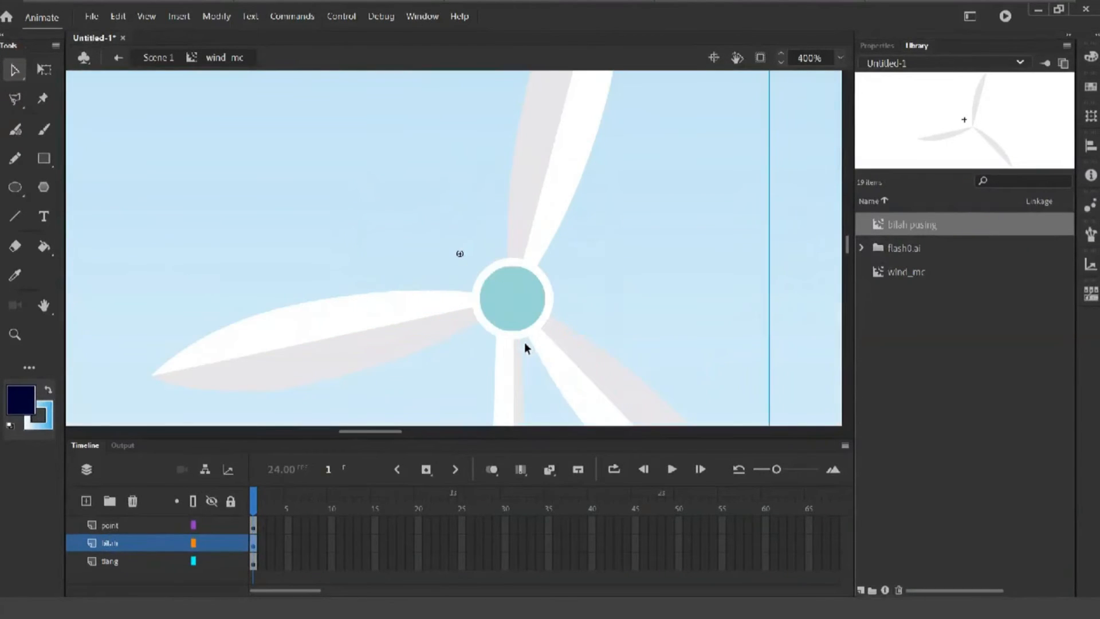
drag(665, 312, 578, 232)
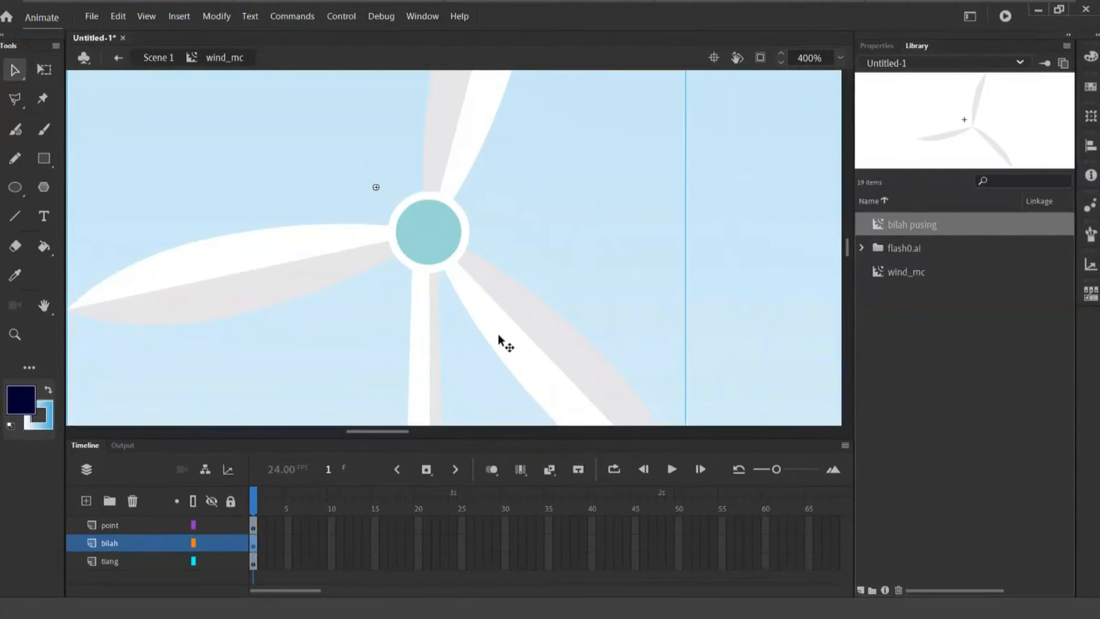
double_click(500, 339)
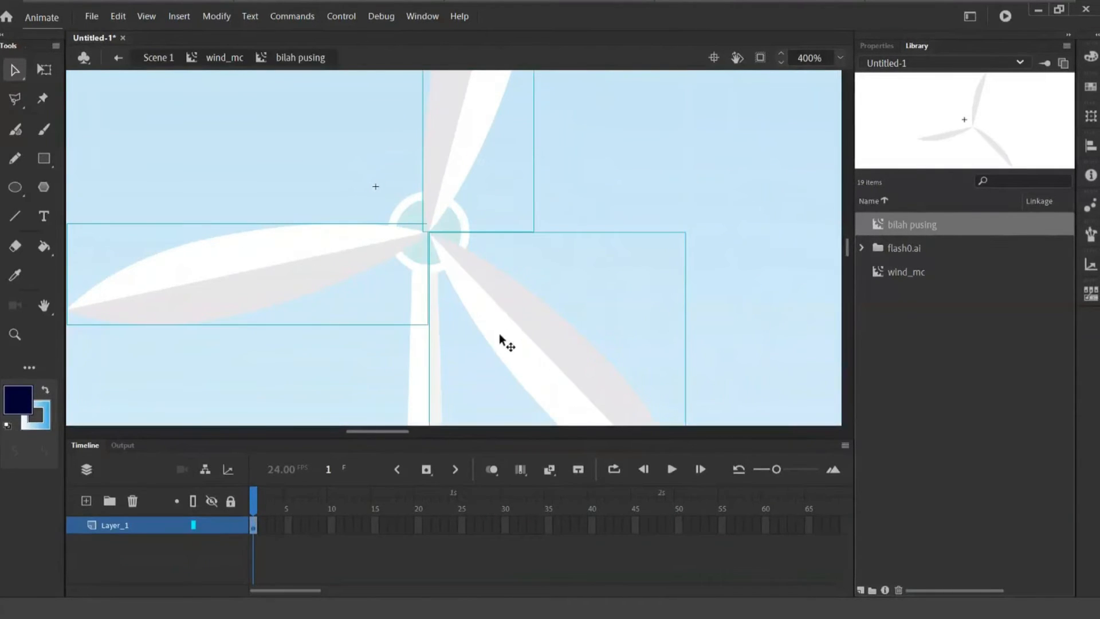
click(227, 60)
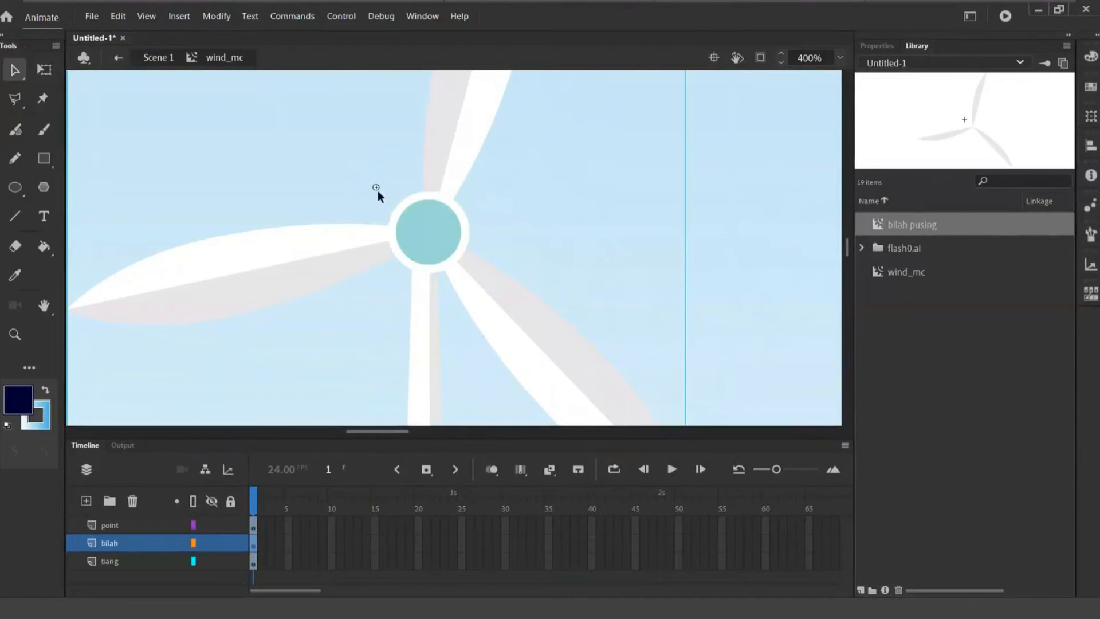
click(44, 69)
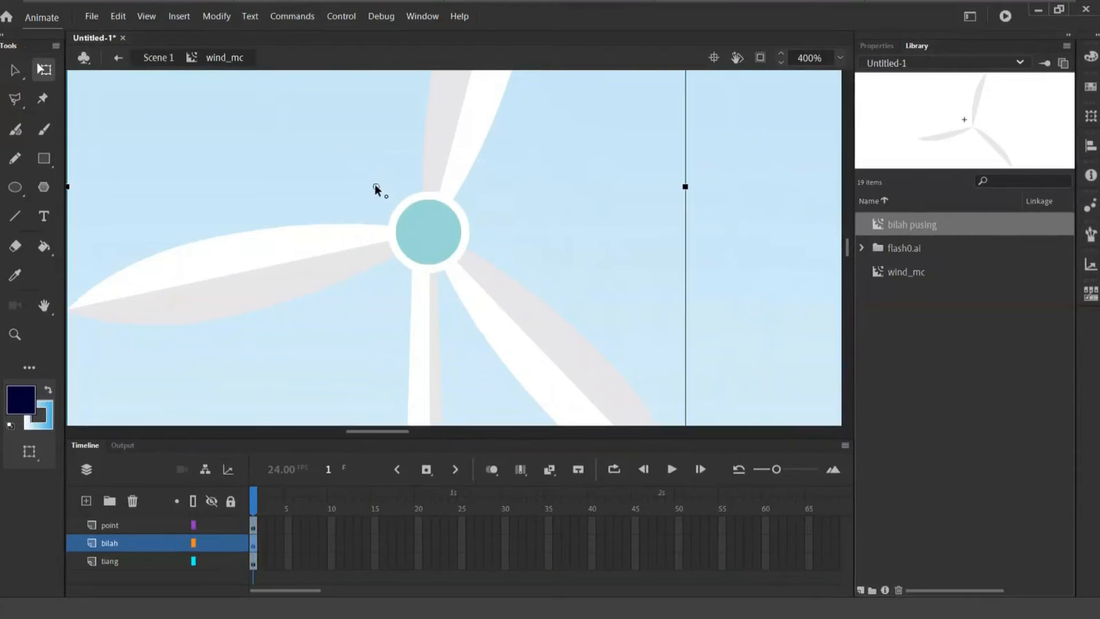
drag(401, 205, 427, 239)
right_click(429, 247)
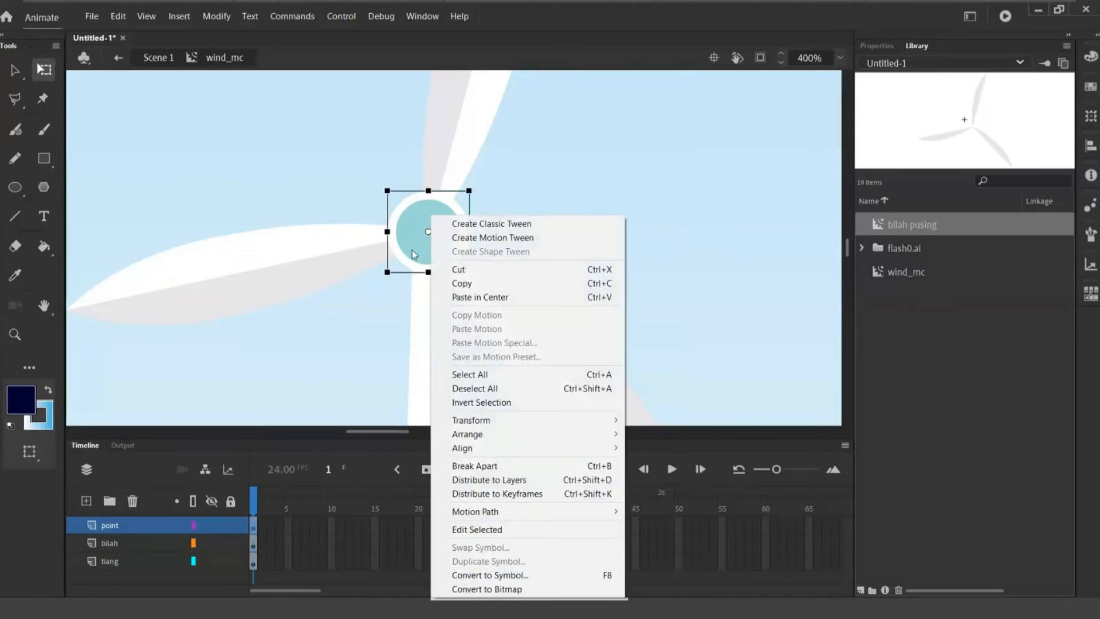
click(14, 71)
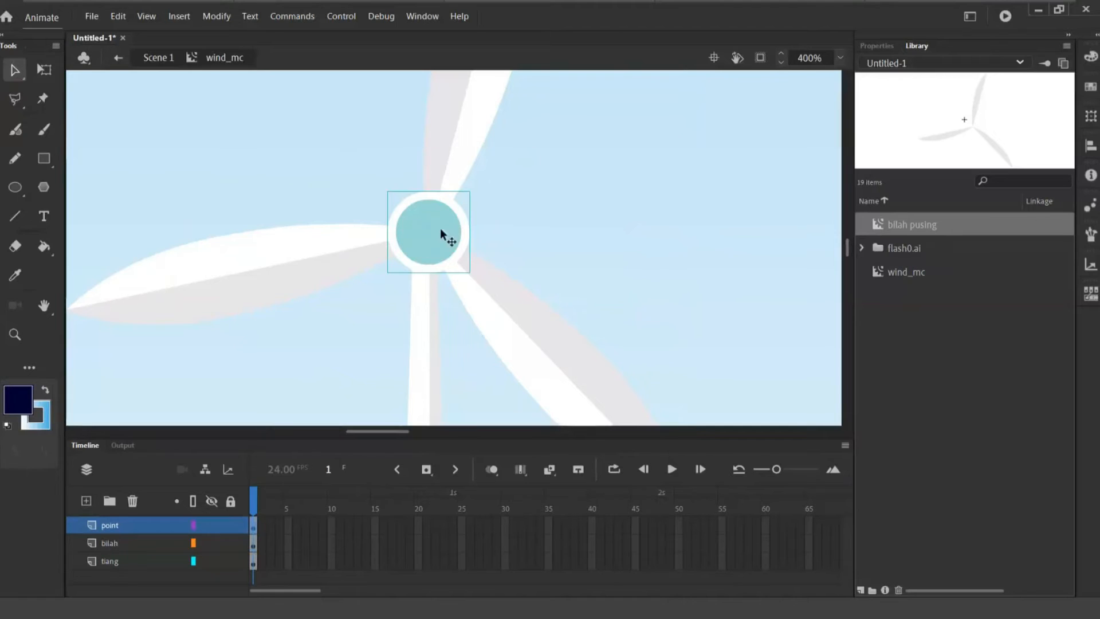
Open the bilah pusing symbol for editing in place and extend Layer_1 to frame 25.
click(343, 262)
right_click(344, 263)
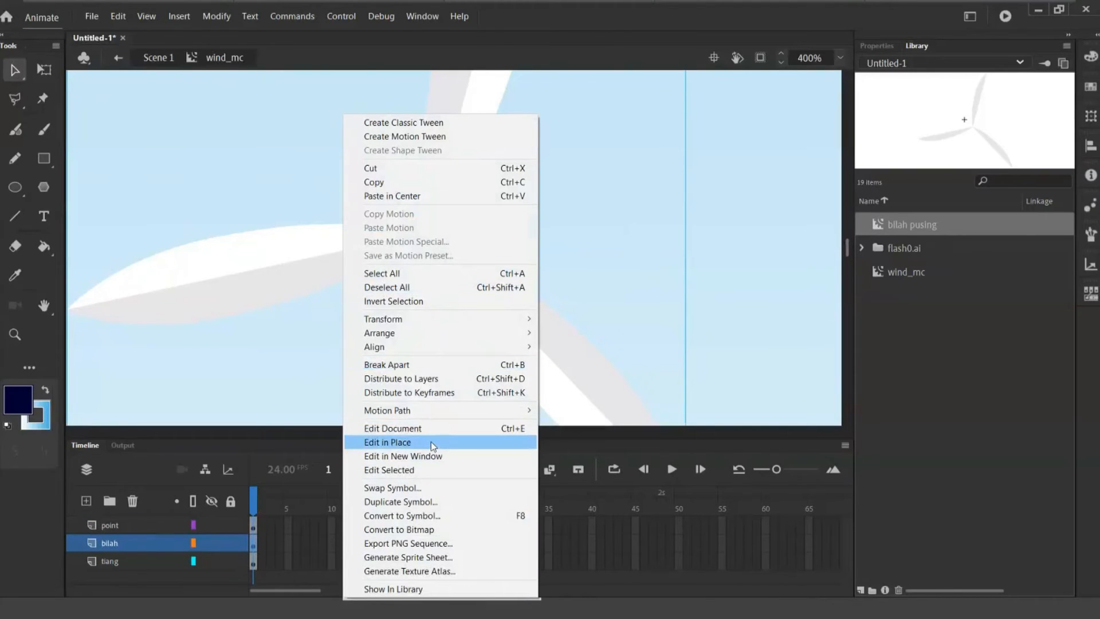
click(433, 443)
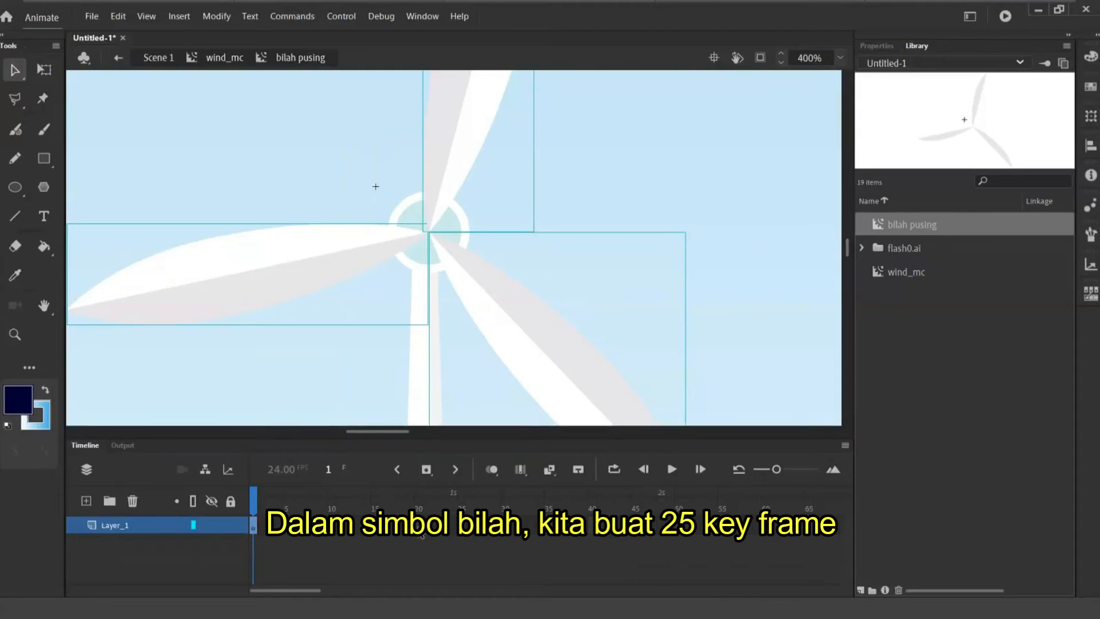
click(464, 527)
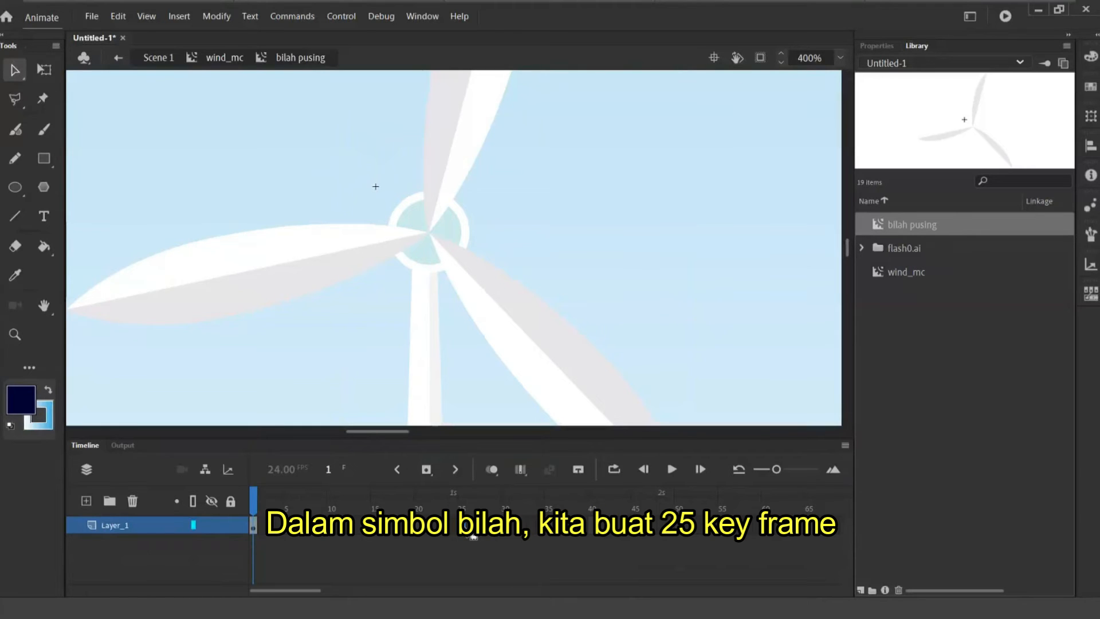
right_click(464, 527)
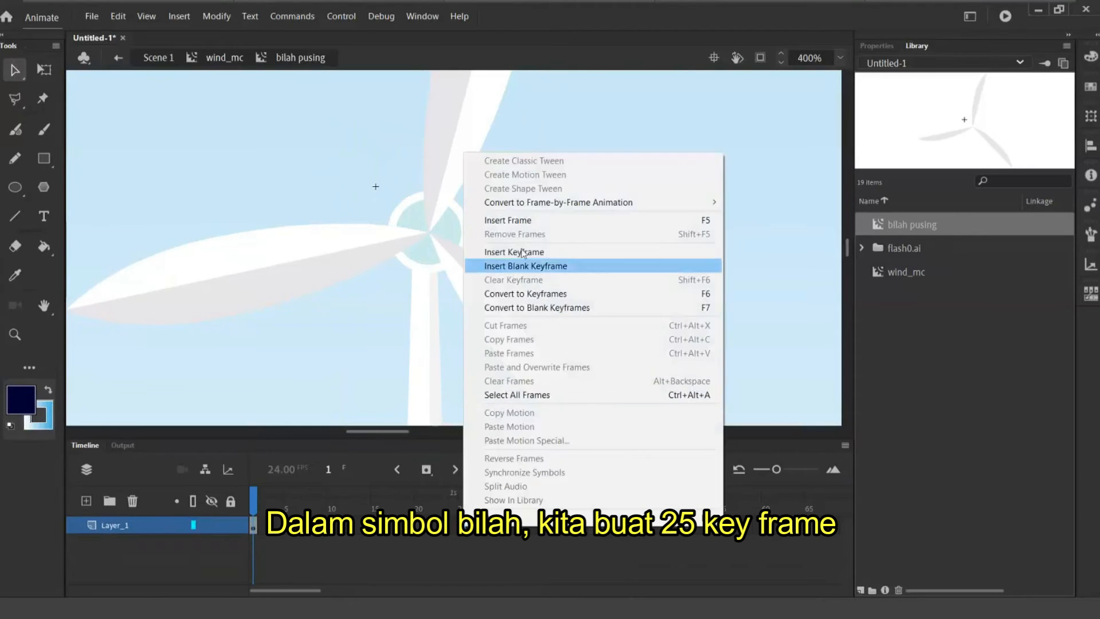
click(539, 218)
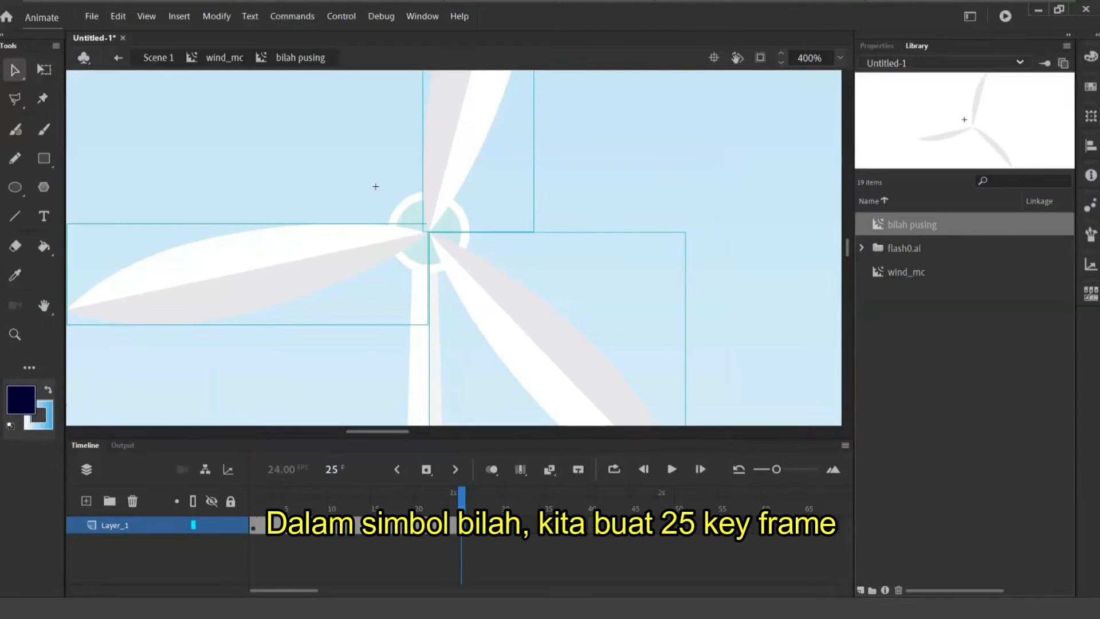
Convert the blade frames on Layer_1 to frame-by-frame animation with a keyframe on each frame.
right_click(255, 529)
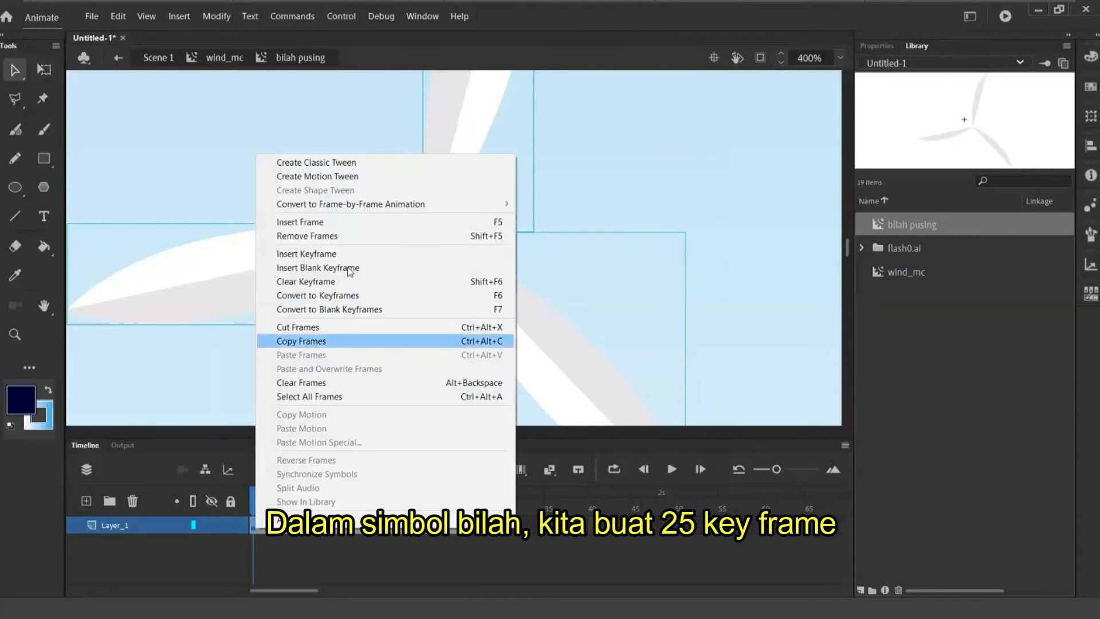
mouse_move(361, 205)
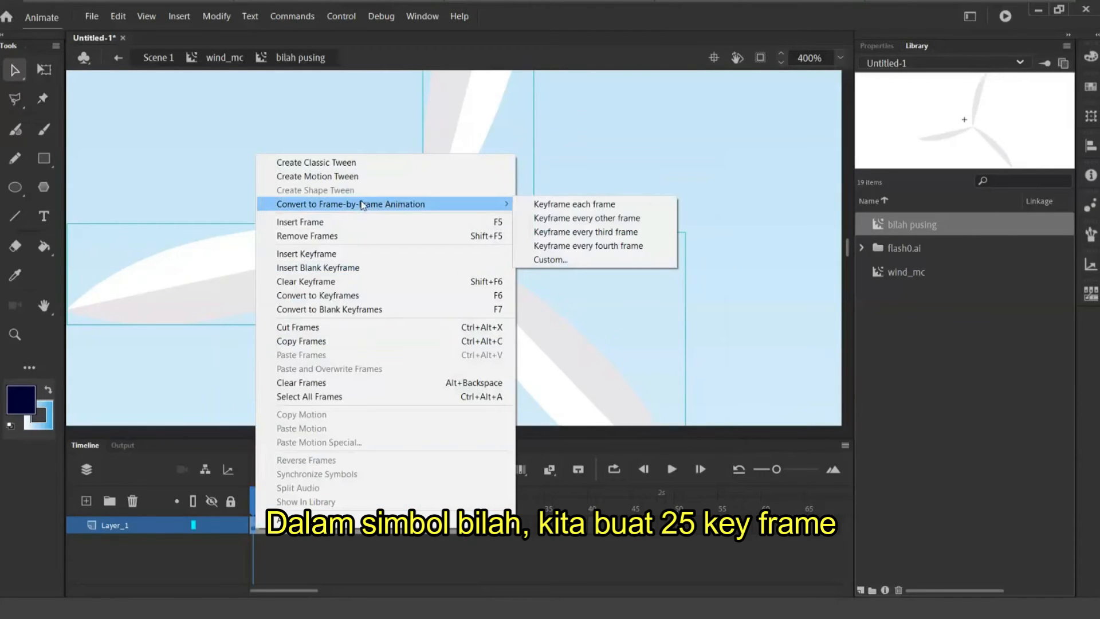
click(577, 206)
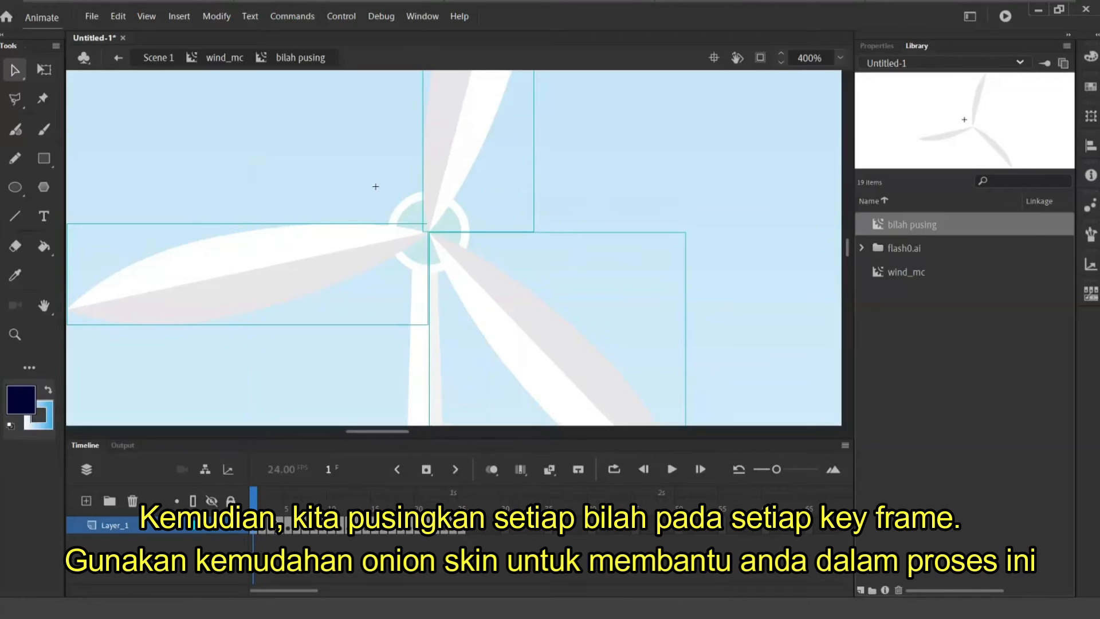
Enable onion skinning limited to preceding frames and rotate all three blades slightly clockwise on frame 2, keeping their centre on the hub.
click(493, 471)
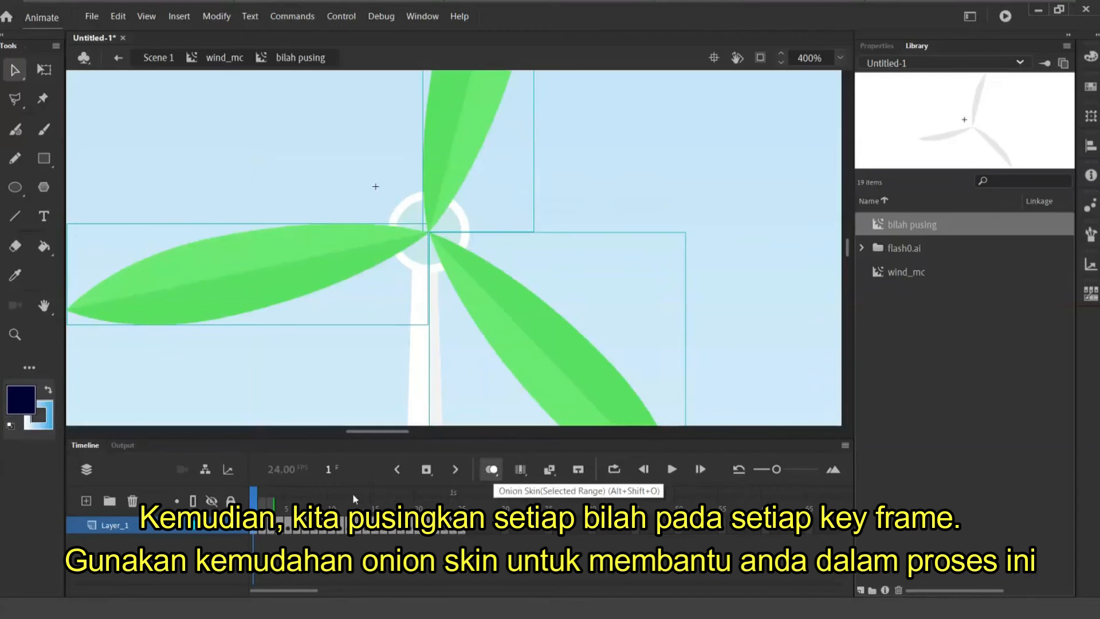
key(ctrl+minus)
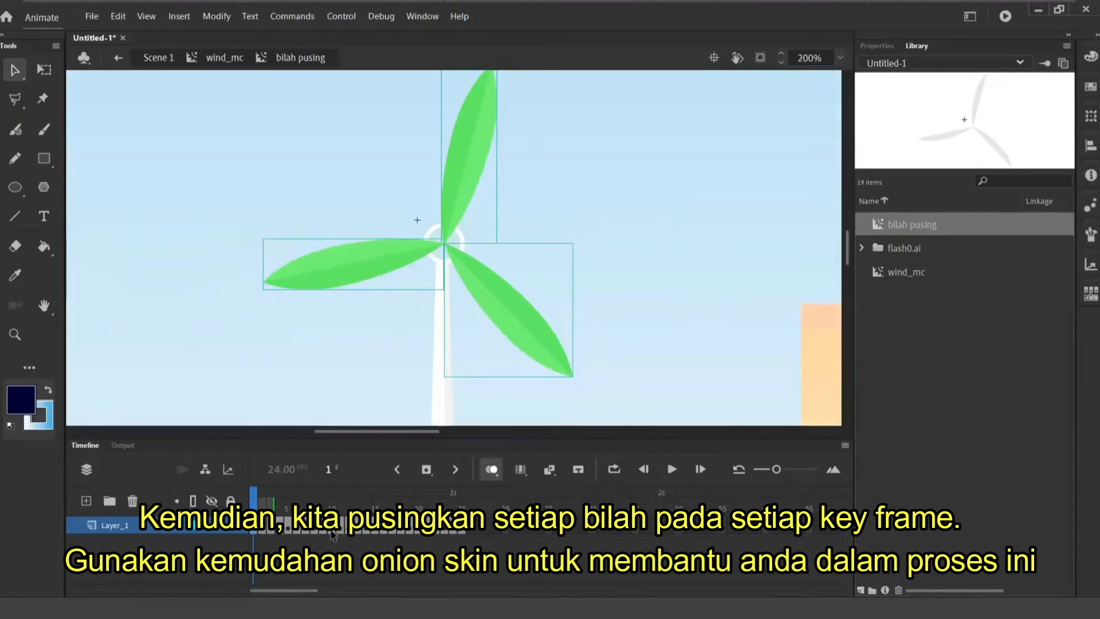
click(262, 529)
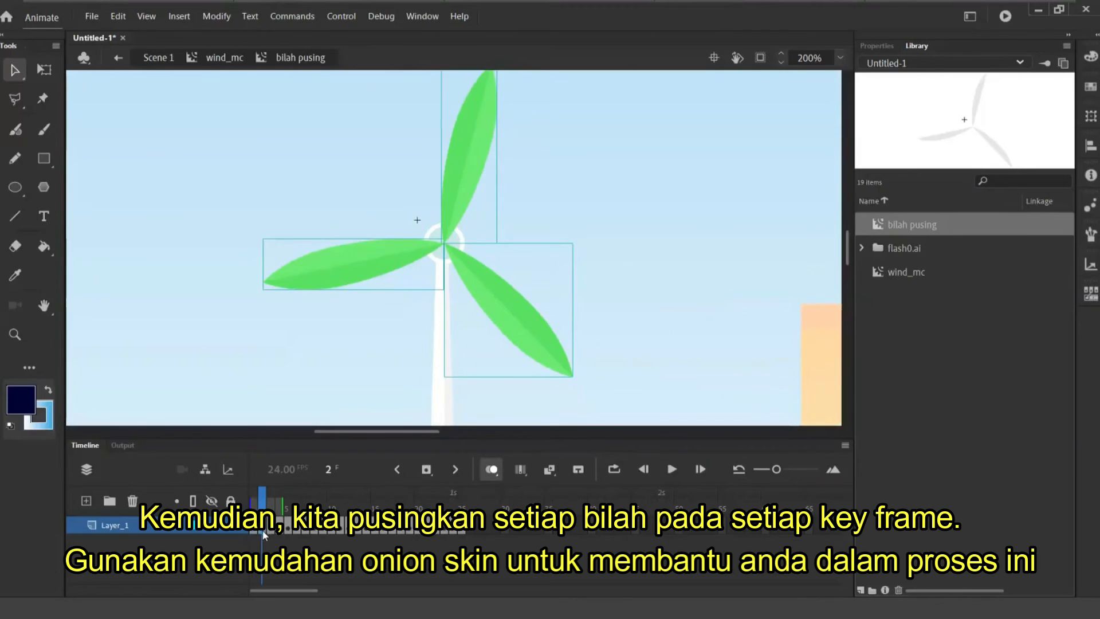
click(44, 70)
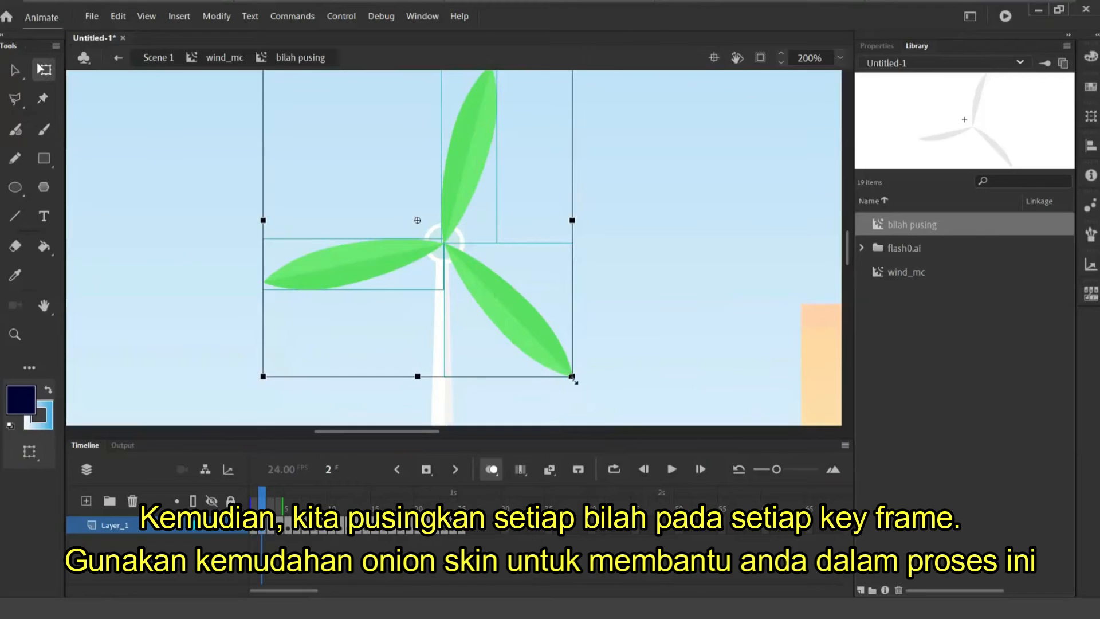
drag(578, 388, 568, 397)
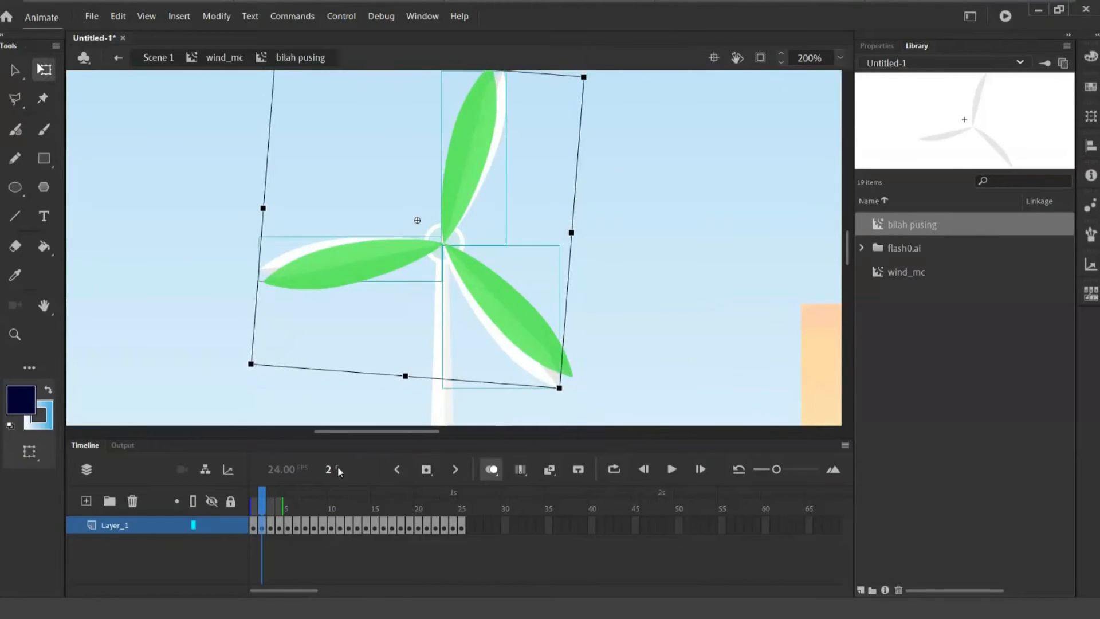
drag(272, 508, 265, 508)
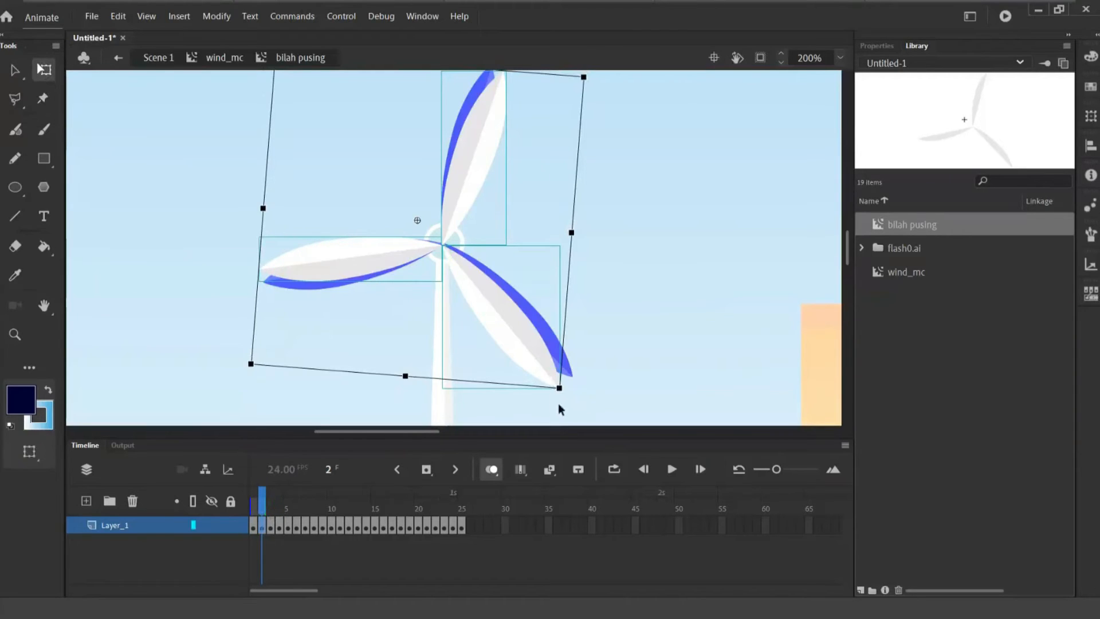
mouse_move(544, 401)
mouse_down()
mouse_move(562, 400)
mouse_move(554, 391)
mouse_up()
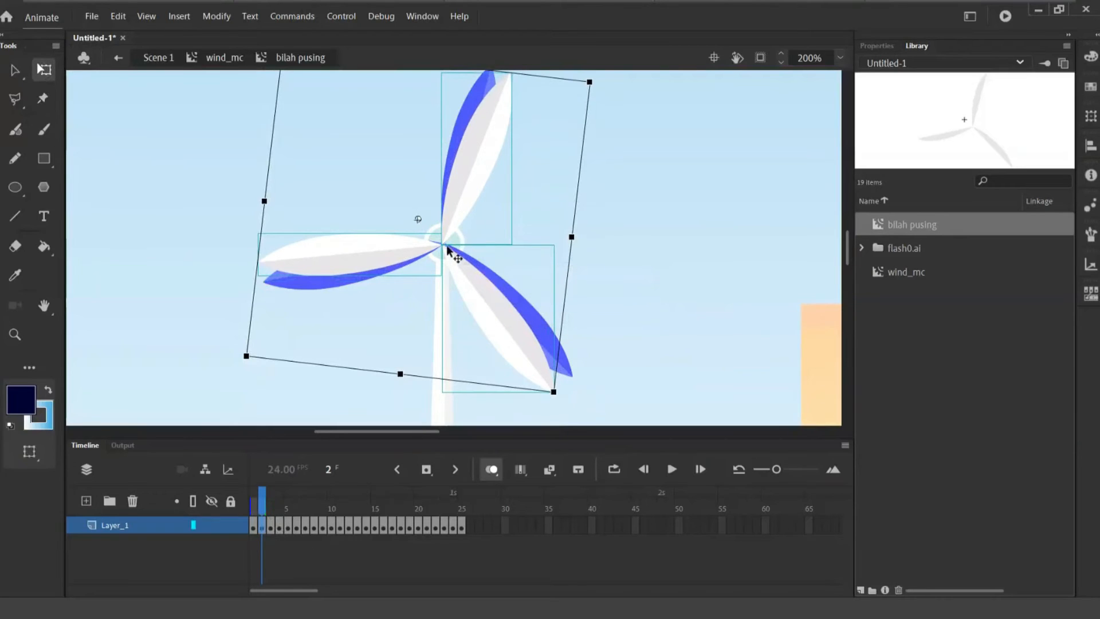
Rotate the blades on frame 3 clockwise past their frame 2 position and realign their centre with the hub.
click(271, 532)
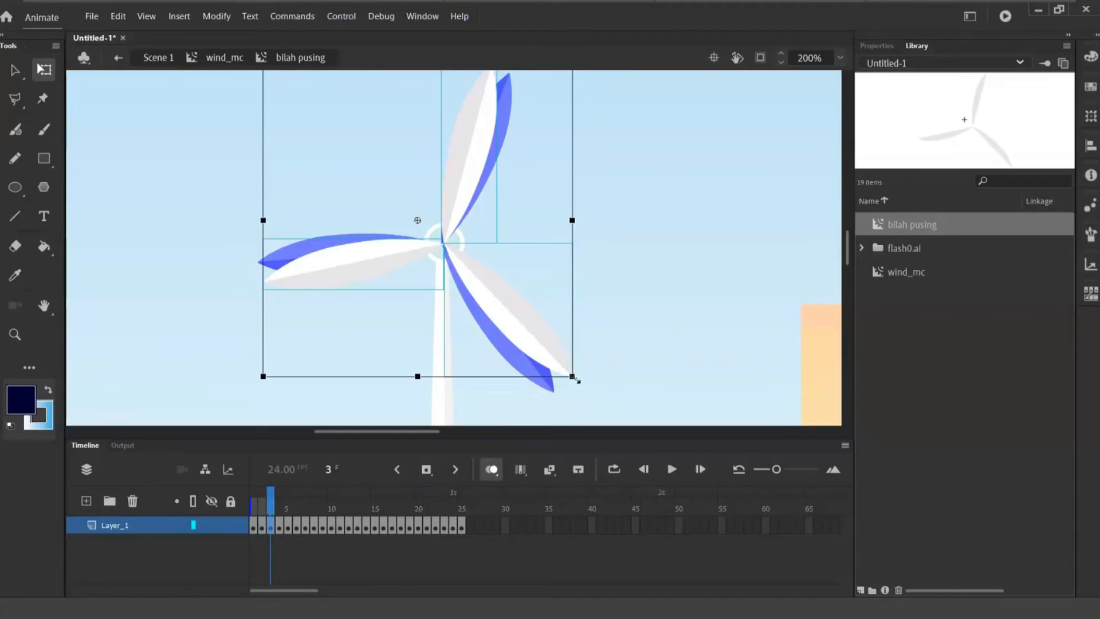
drag(579, 386, 523, 410)
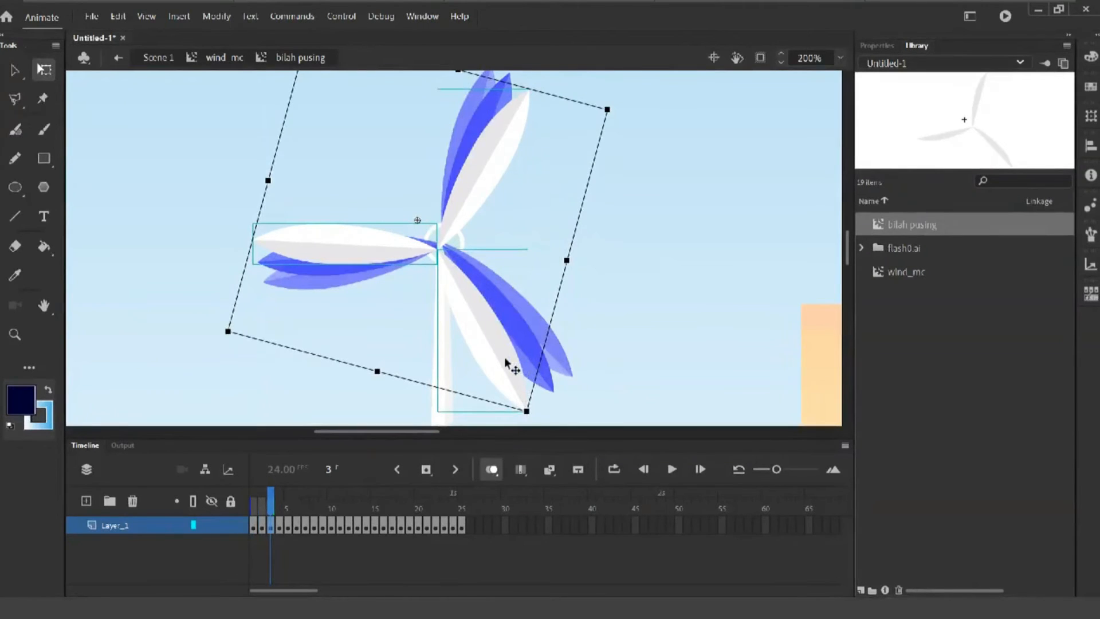
key(ctrl+equal)
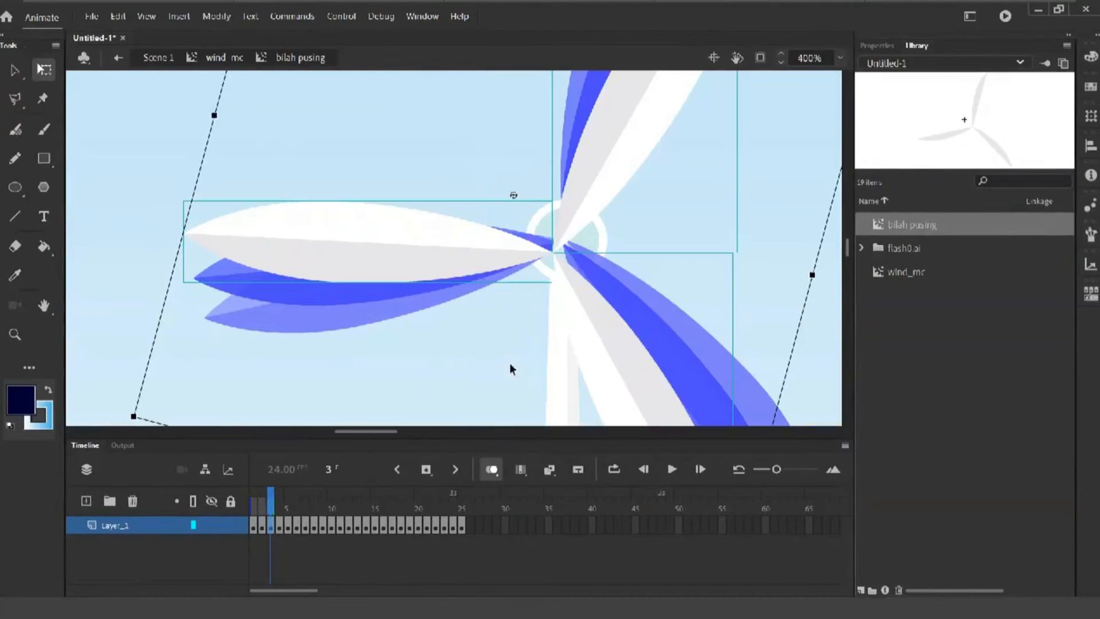
drag(576, 232, 463, 175)
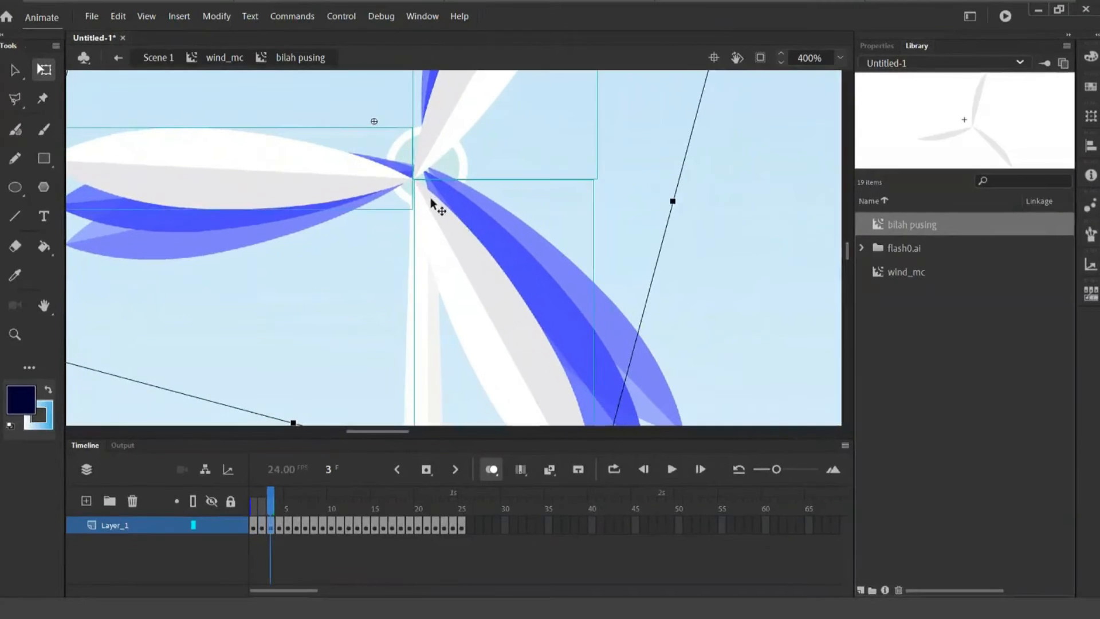
mouse_move(430, 215)
mouse_down()
mouse_move(442, 193)
mouse_move(439, 204)
mouse_up()
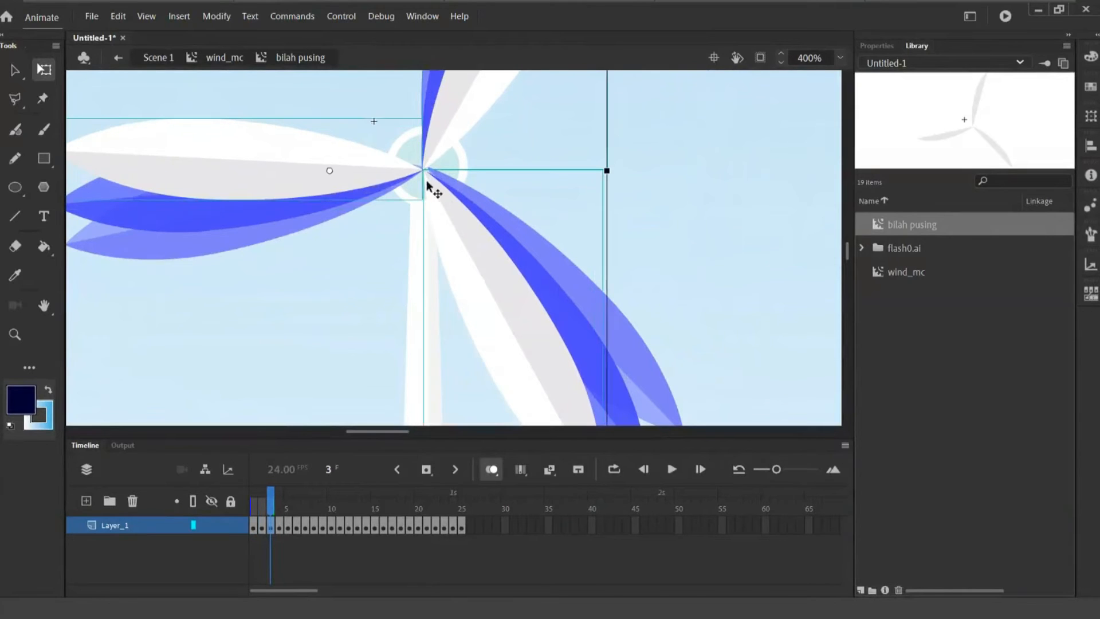
Rotate the blades on frame 4 clockwise beyond the frame 3 onion skin and move their centre back onto the hub.
click(280, 524)
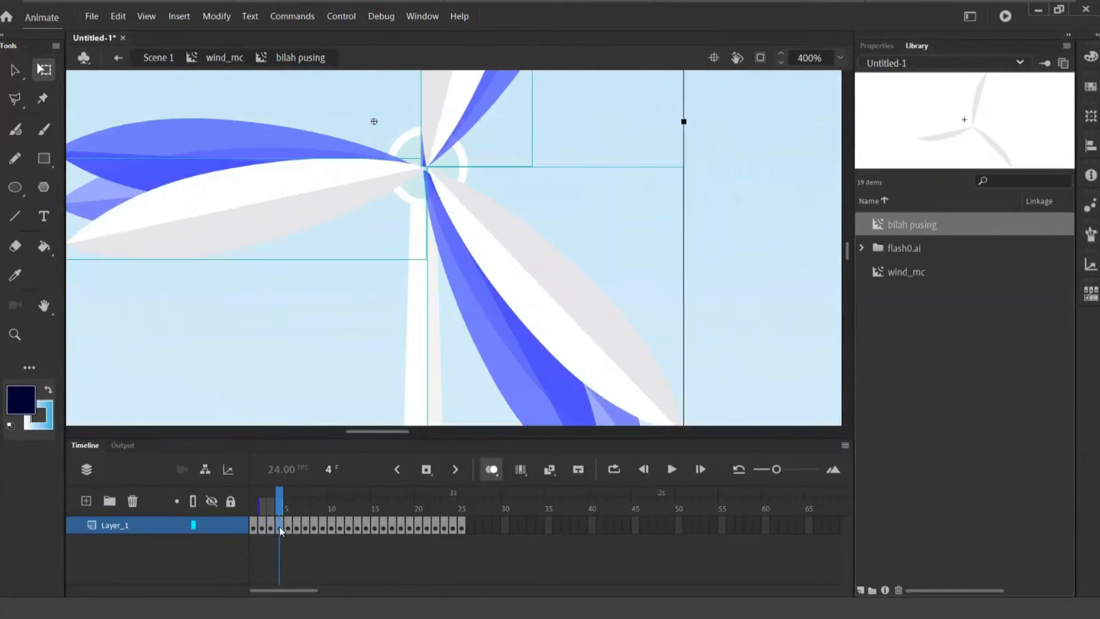
key(ctrl+minus)
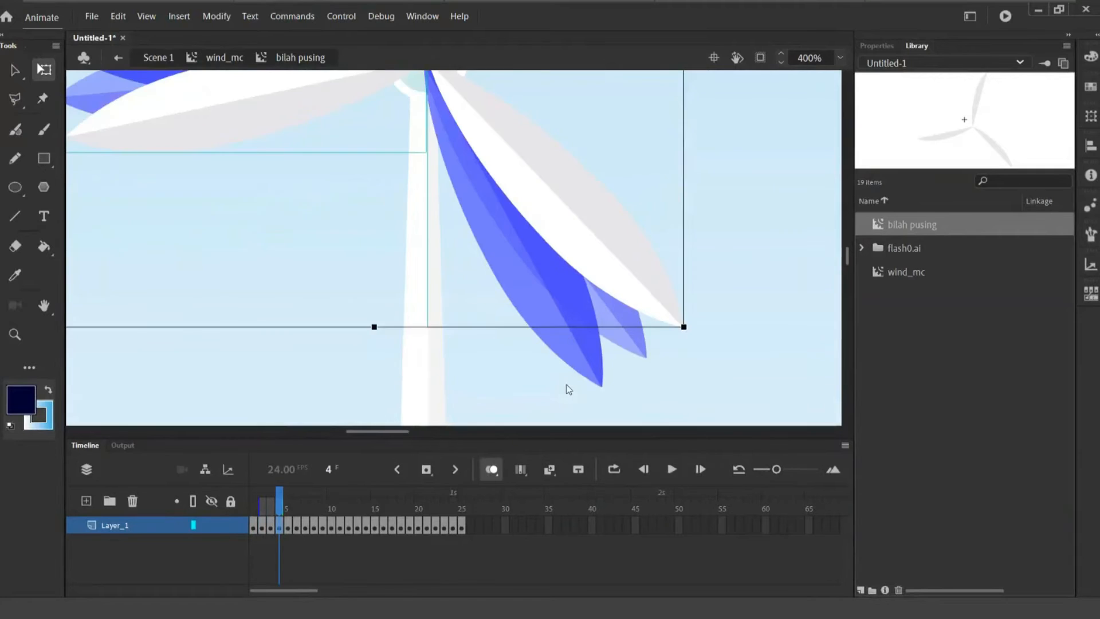
scroll(576, 345, up, 3)
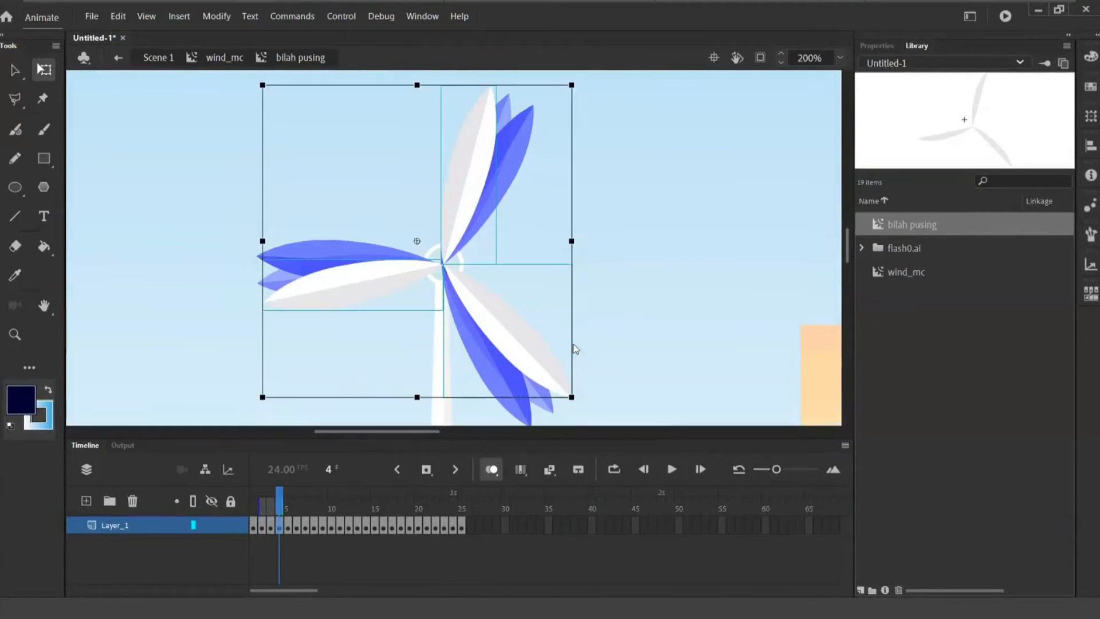
drag(584, 409, 488, 420)
drag(436, 299, 443, 291)
Rotate the blades on frames 5 and 6 progressively further clockwise, recentring them on the hub in each frame.
key(period)
drag(578, 404, 425, 425)
drag(420, 321, 439, 312)
key(period)
drag(577, 406, 387, 431)
drag(417, 308, 438, 296)
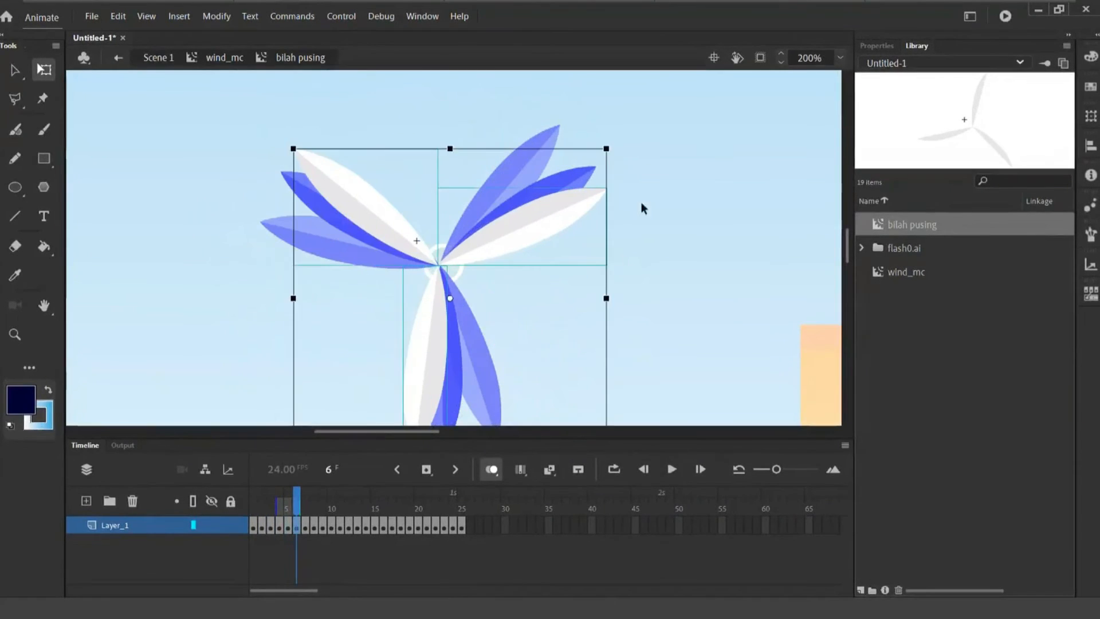
drag(618, 142, 632, 147)
Rotate the blades on frame 7 clockwise past their frame 6 position and recentre them on the hub.
click(304, 528)
drag(579, 412, 374, 411)
drag(397, 315, 423, 306)
drag(626, 121, 638, 133)
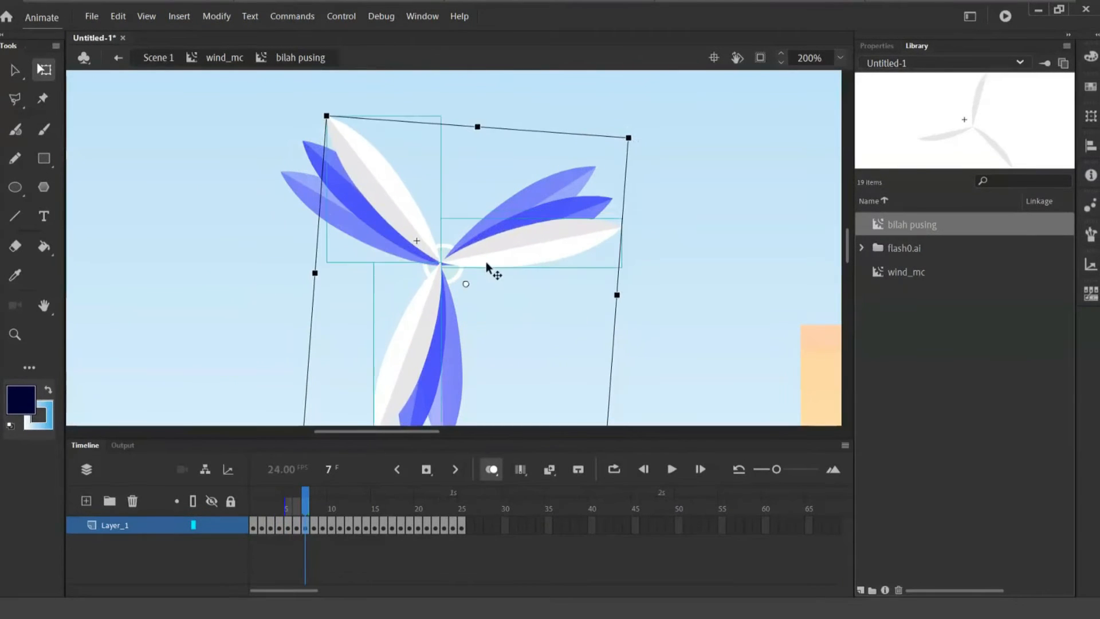
Finish seating the frame 7 blades on the hub, and rotate the frame 8 blades clockwise past them with their centre on the hub.
drag(486, 261, 486, 264)
click(313, 528)
drag(579, 411, 361, 417)
drag(405, 304, 434, 295)
drag(632, 110, 683, 128)
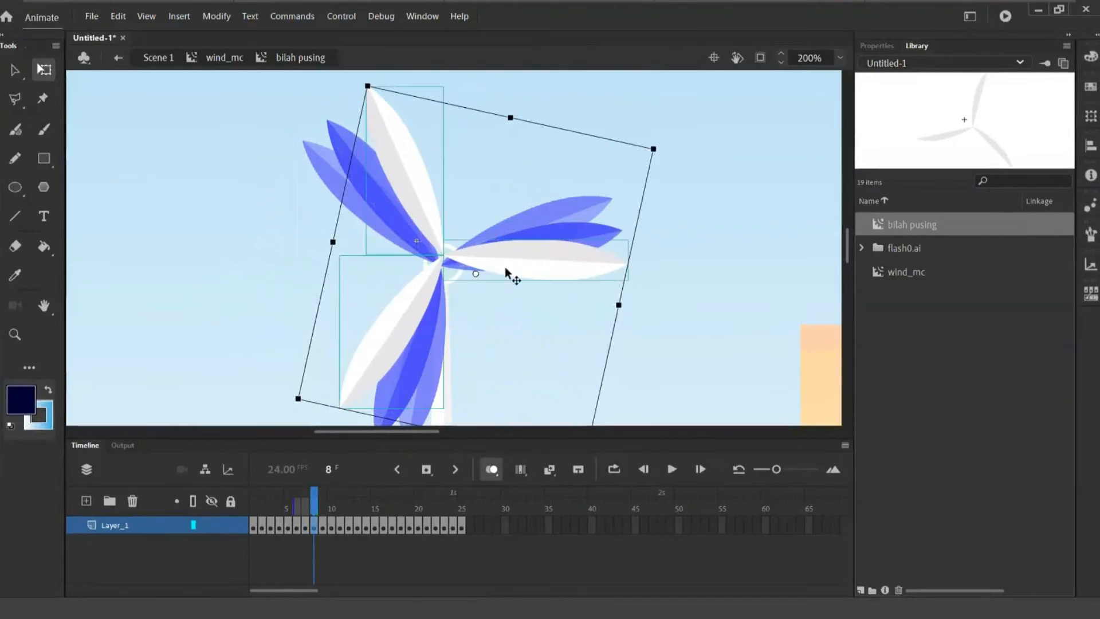
drag(505, 268, 504, 277)
Rotate the blades on frames 9 and 10 progressively further clockwise, keeping their centre on the hub in each frame.
click(321, 527)
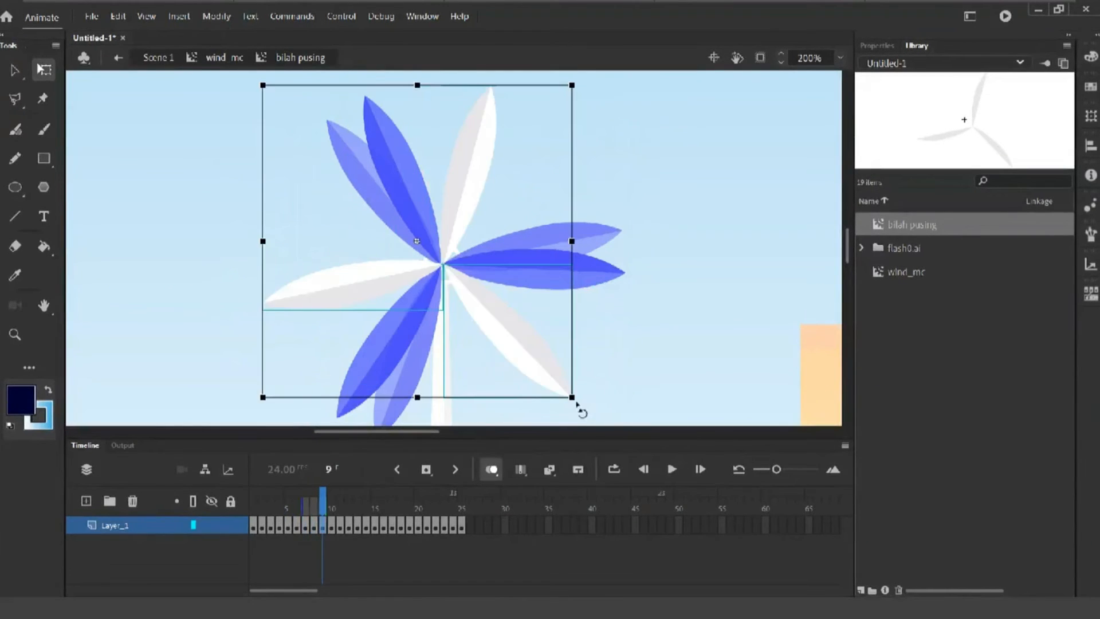
drag(579, 410, 265, 361)
drag(463, 293, 516, 299)
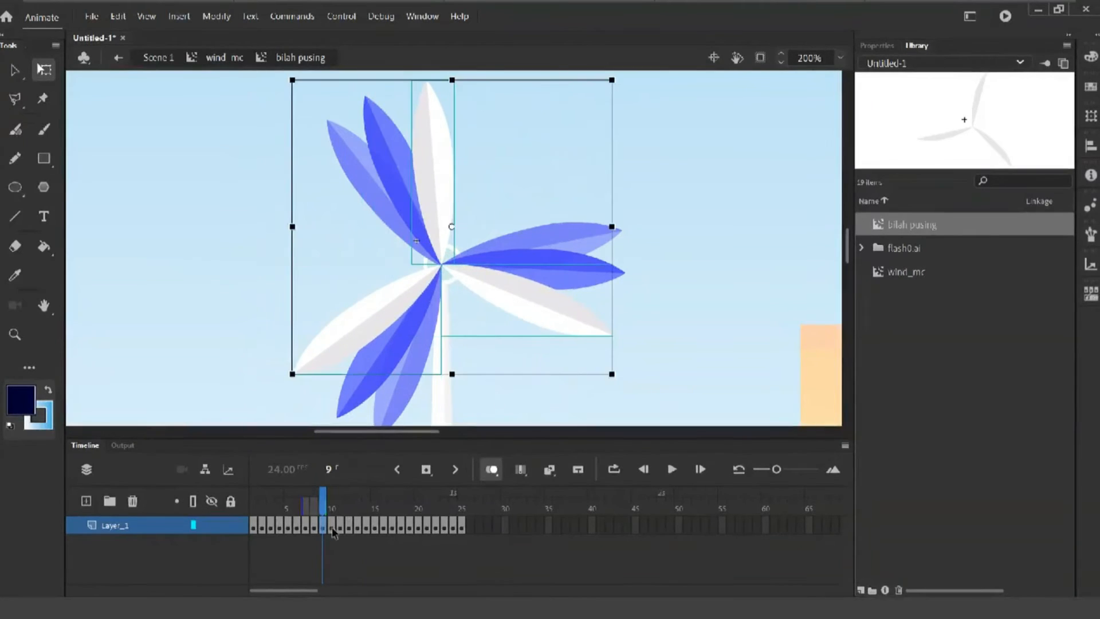
click(331, 526)
drag(579, 410, 471, 221)
Rotate the blades on frames 11 and 12 clockwise beyond their previous onion skins and recentre them on the hub.
click(339, 526)
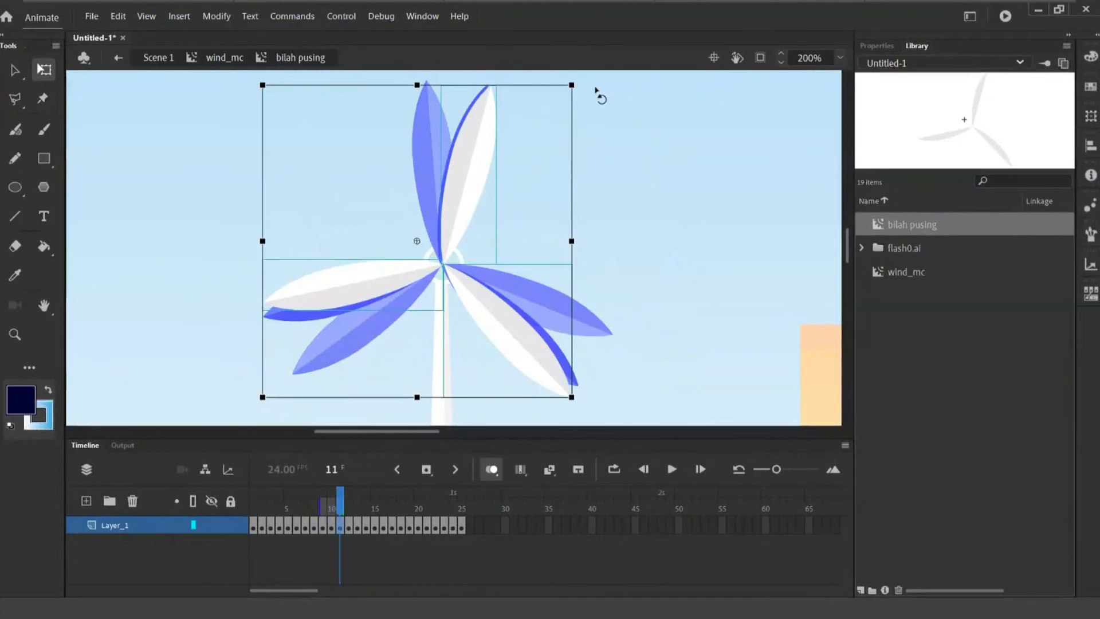
drag(596, 93, 486, 77)
drag(493, 169, 508, 153)
click(349, 526)
drag(576, 81, 666, 186)
drag(496, 203, 507, 195)
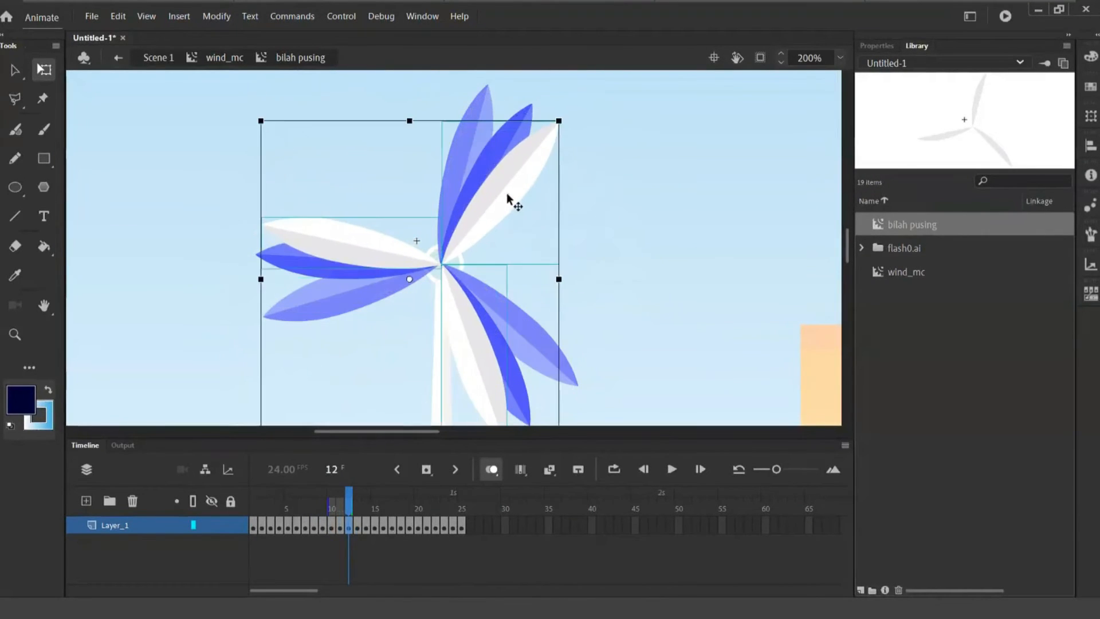
Rotate the blades on frame 13 clockwise past the frame 12 onion skin and realign their centre with the hub.
click(358, 527)
drag(577, 84, 724, 316)
drag(457, 259, 488, 247)
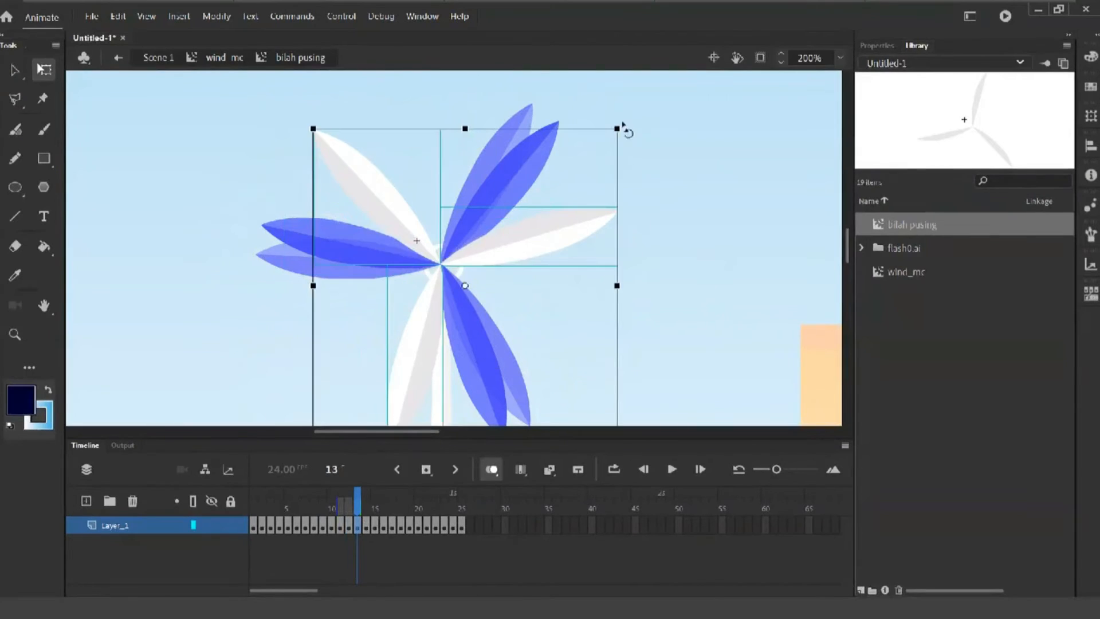
drag(620, 125, 542, 82)
drag(488, 238, 497, 228)
Rotate the blades on frame 14 clockwise slightly beyond the frame 13 position and move their centre onto the hub.
click(366, 525)
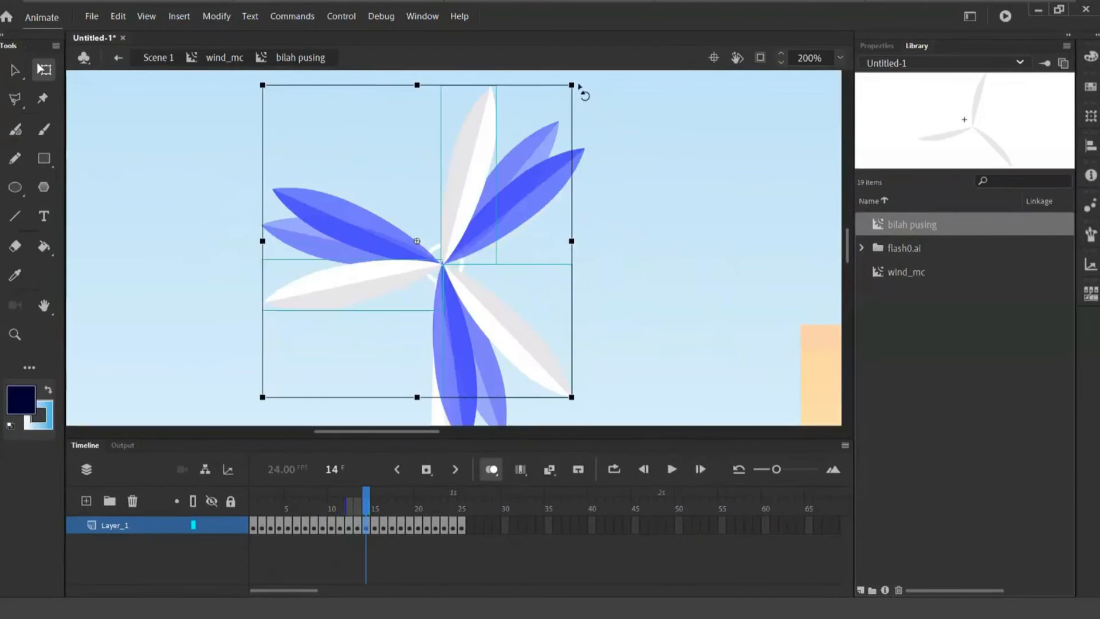
drag(582, 93, 694, 313)
drag(622, 117, 581, 87)
drag(494, 245, 499, 238)
Rotate the blades on frame 15 clockwise past the frame 14 onion skin, fine-tuning the angle and their centre on the hub.
click(376, 529)
drag(579, 88, 629, 345)
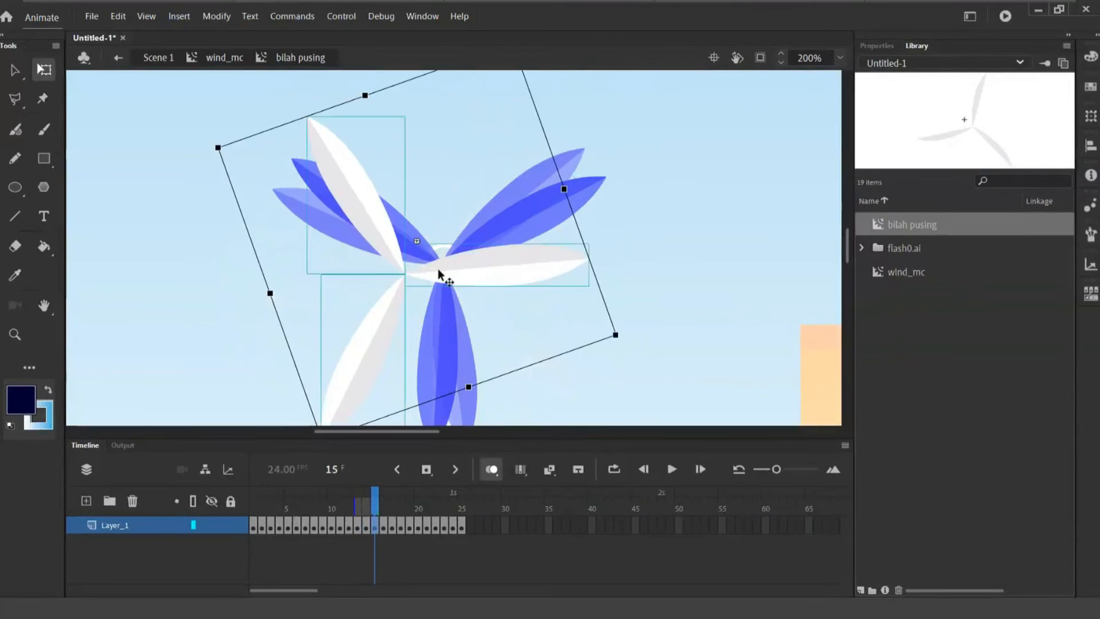
drag(441, 268, 474, 259)
drag(630, 99, 565, 57)
drag(464, 274, 464, 264)
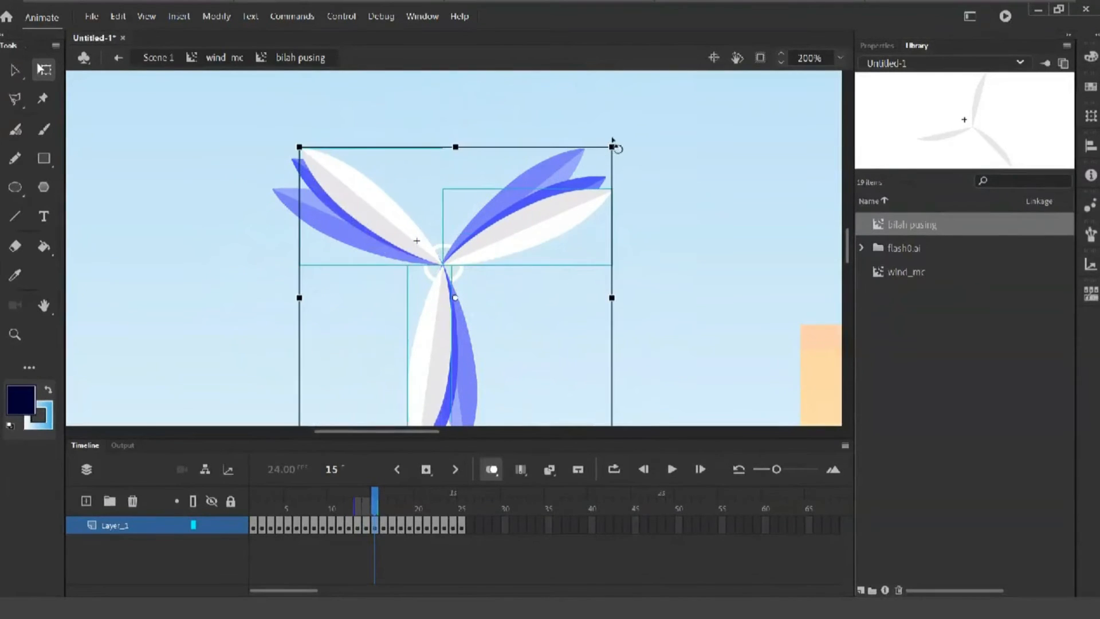
drag(614, 142, 622, 152)
drag(497, 257, 492, 256)
Rotate the blades on frames 16 and 17 progressively further clockwise, recentring them on the hub in each frame.
click(385, 529)
drag(573, 86, 693, 372)
drag(454, 266, 481, 255)
click(392, 530)
drag(577, 77, 757, 373)
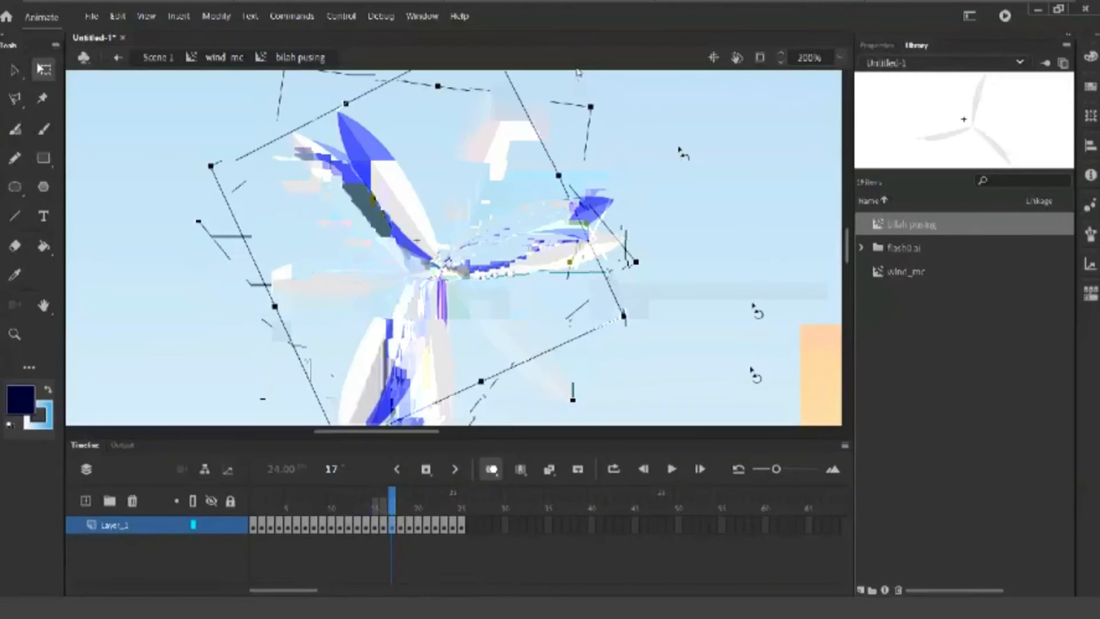
mouse_move(516, 275)
mouse_down()
mouse_move(547, 264)
mouse_move(533, 274)
mouse_up()
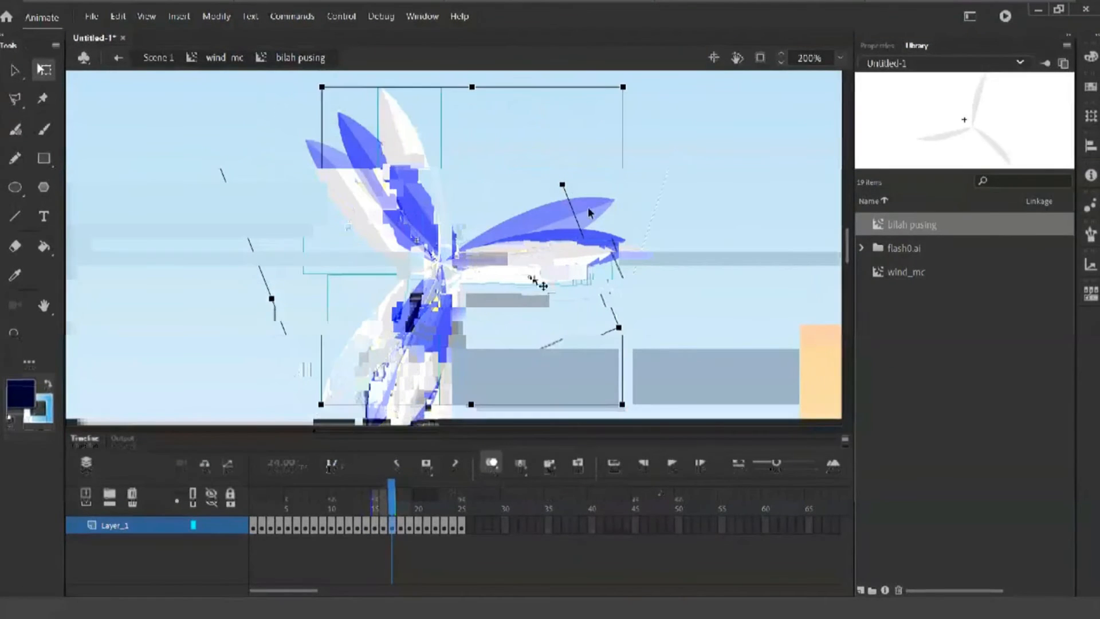
Rotate the blades on frame 18 clockwise beyond the frame 17 onion skin and realign their centre with the hub.
click(402, 528)
drag(577, 84, 614, 330)
drag(524, 269, 515, 258)
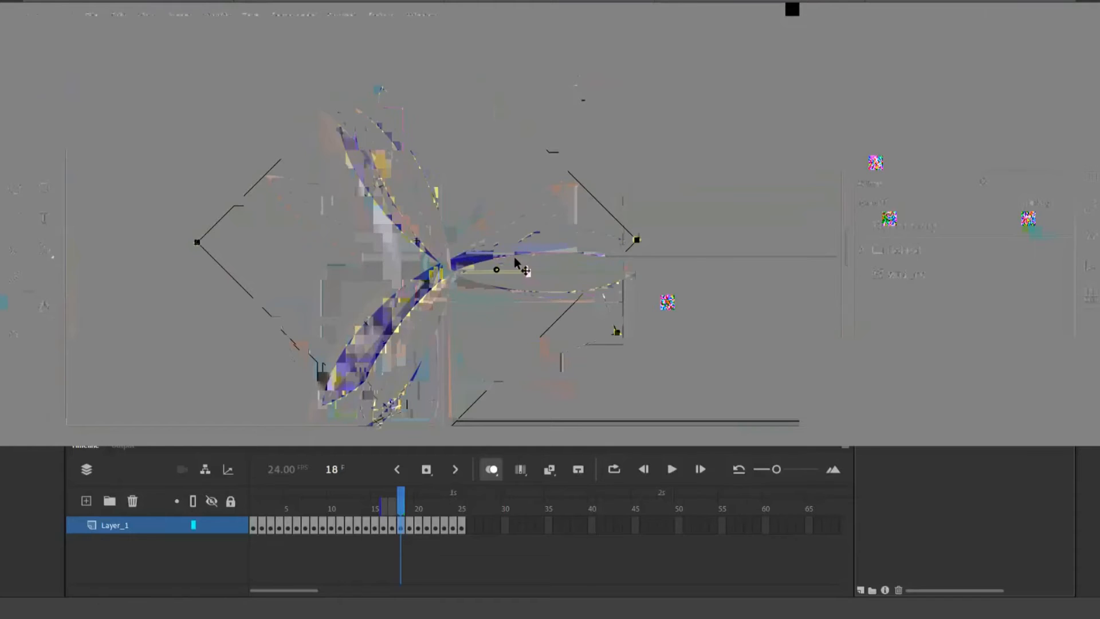
click(402, 528)
drag(631, 91, 699, 179)
drag(594, 326, 625, 354)
drag(528, 286, 524, 284)
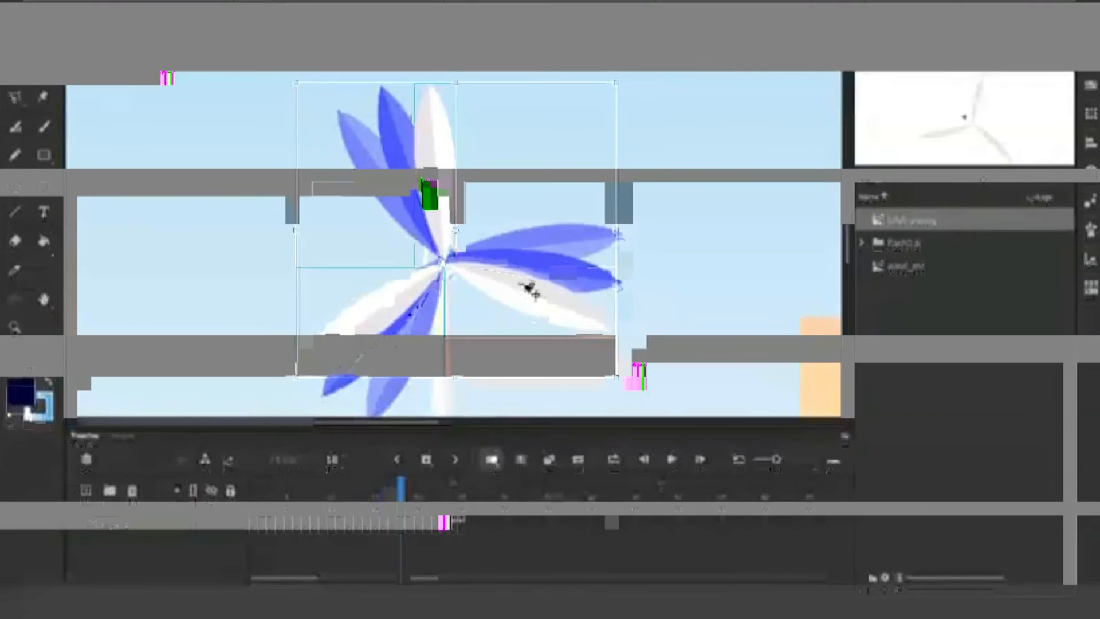
Rotate the blades on frame 19 clockwise past their frame 18 position, keeping their centre on the hub.
key(period)
drag(592, 153, 633, 88)
drag(561, 424, 629, 387)
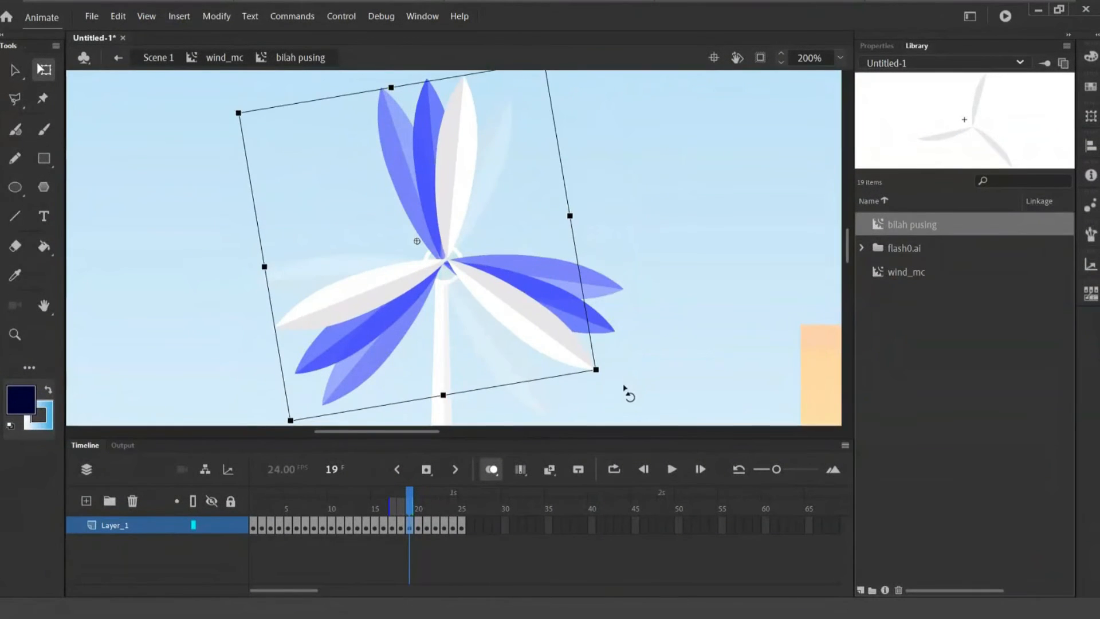
Scrub through the bilah pusing timeline to check the frame-by-frame blade rotation.
click(418, 528)
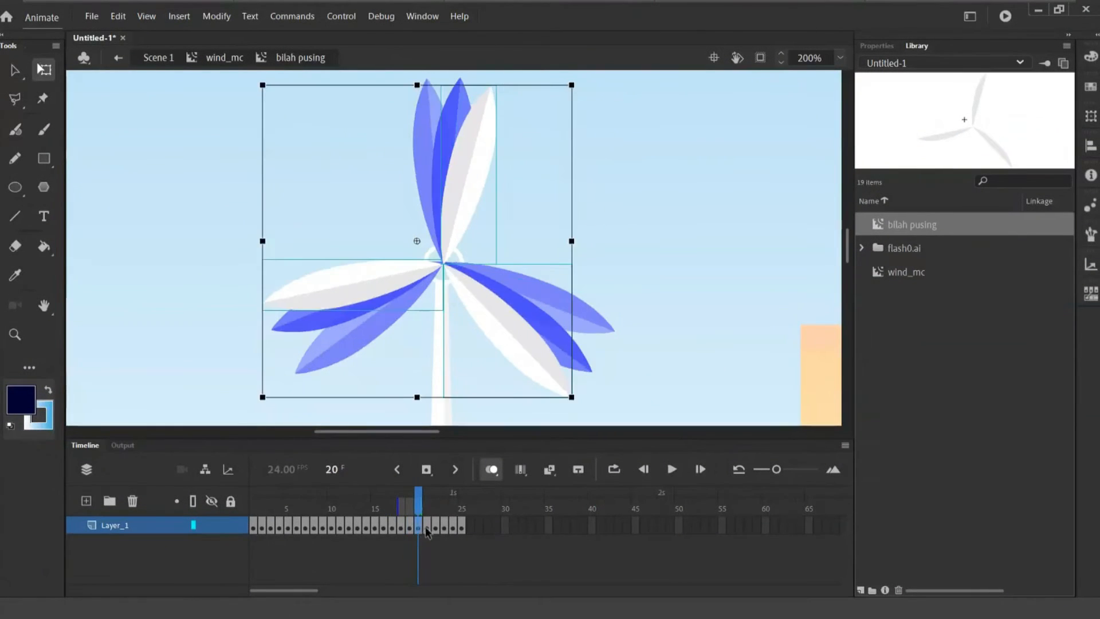
mouse_move(418, 507)
mouse_down()
mouse_move(241, 502)
mouse_move(424, 510)
mouse_up()
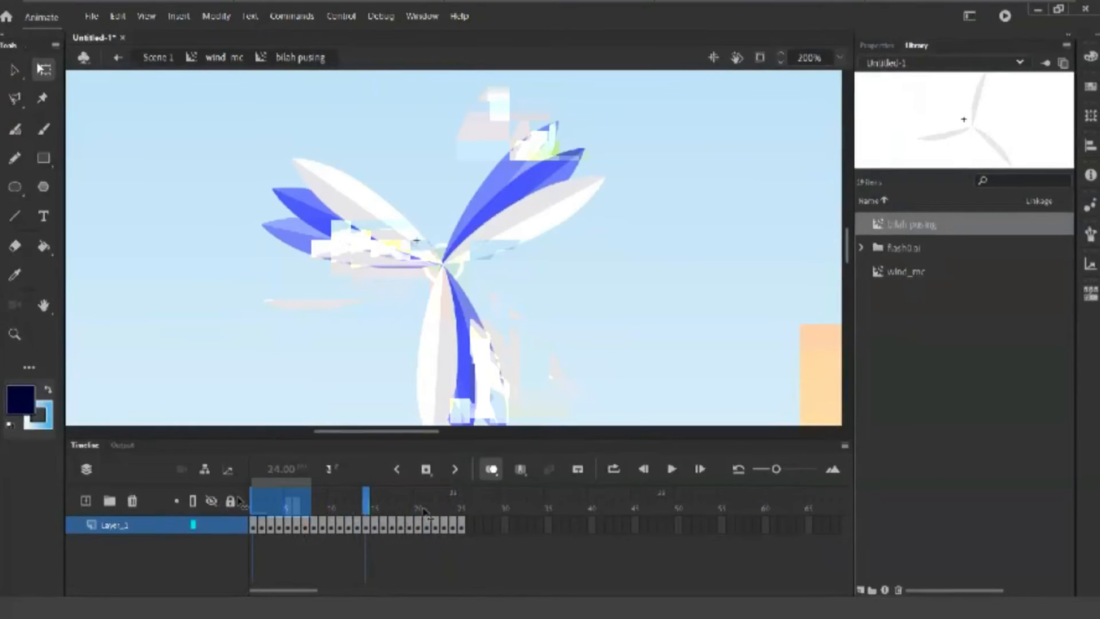
click(453, 507)
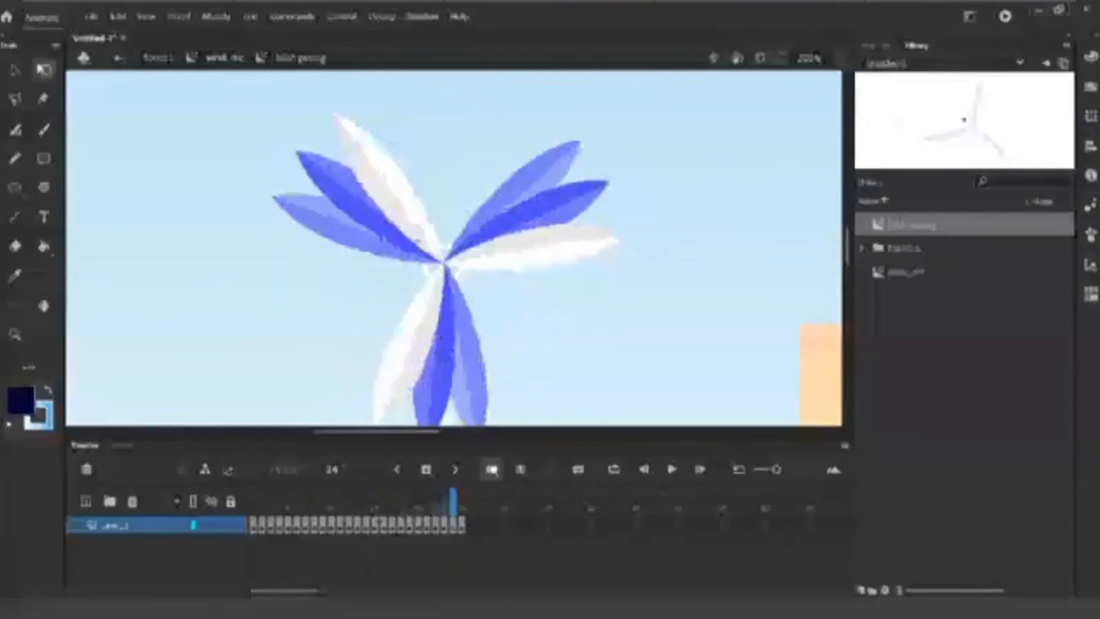
drag(453, 502, 305, 504)
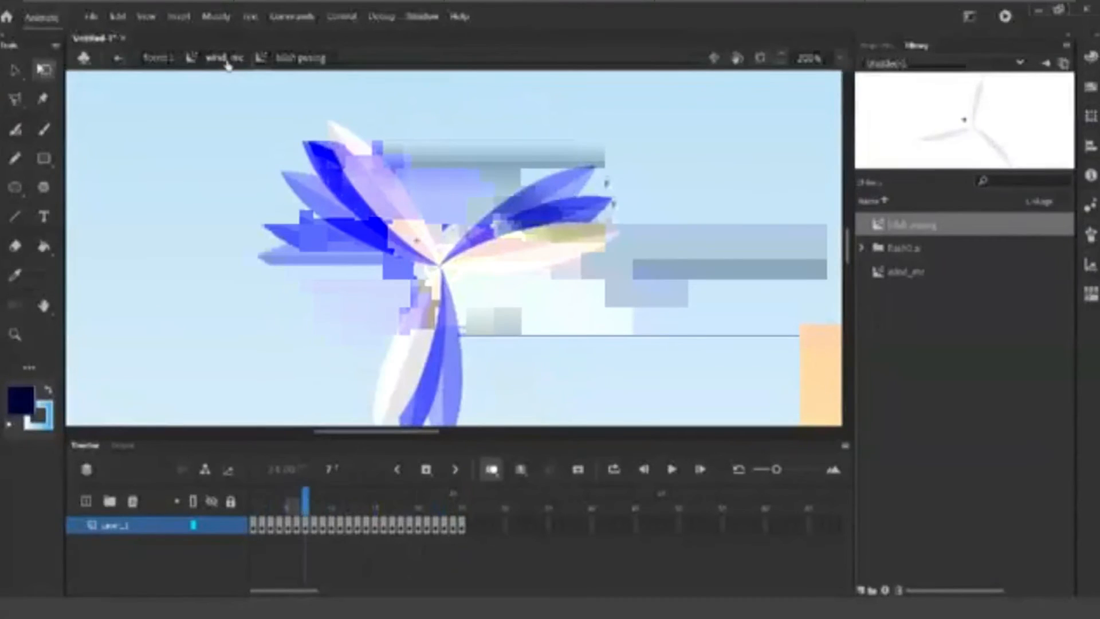
Leave the bilah pusing symbol, test the movie and return to Scene 1 at 50% view.
click(224, 59)
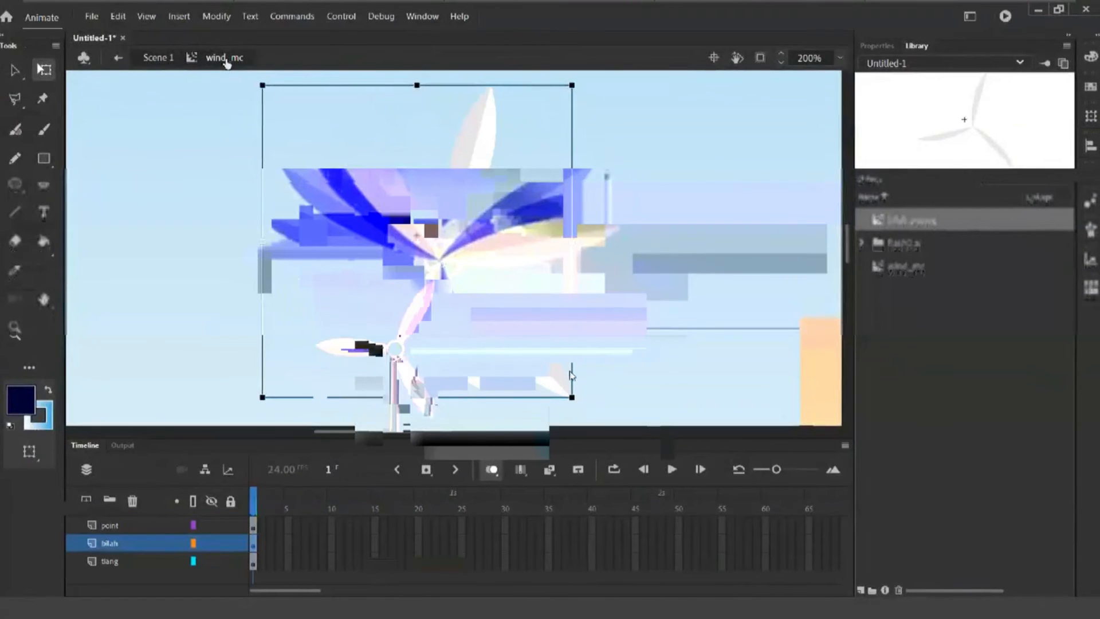
key(ctrl+Return)
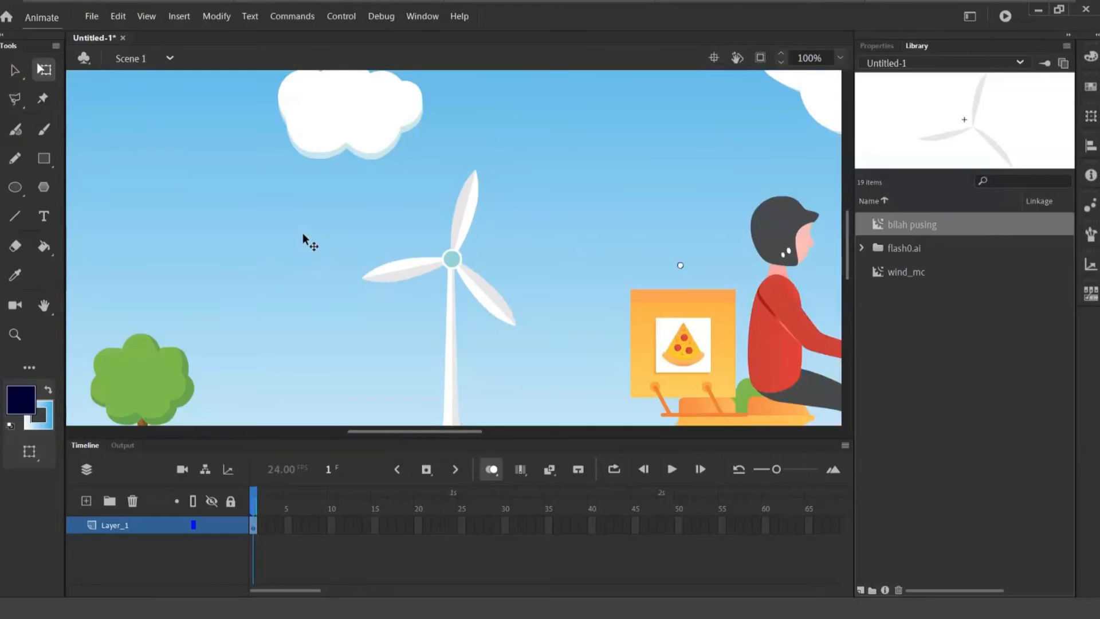
key(ctrl+minus)
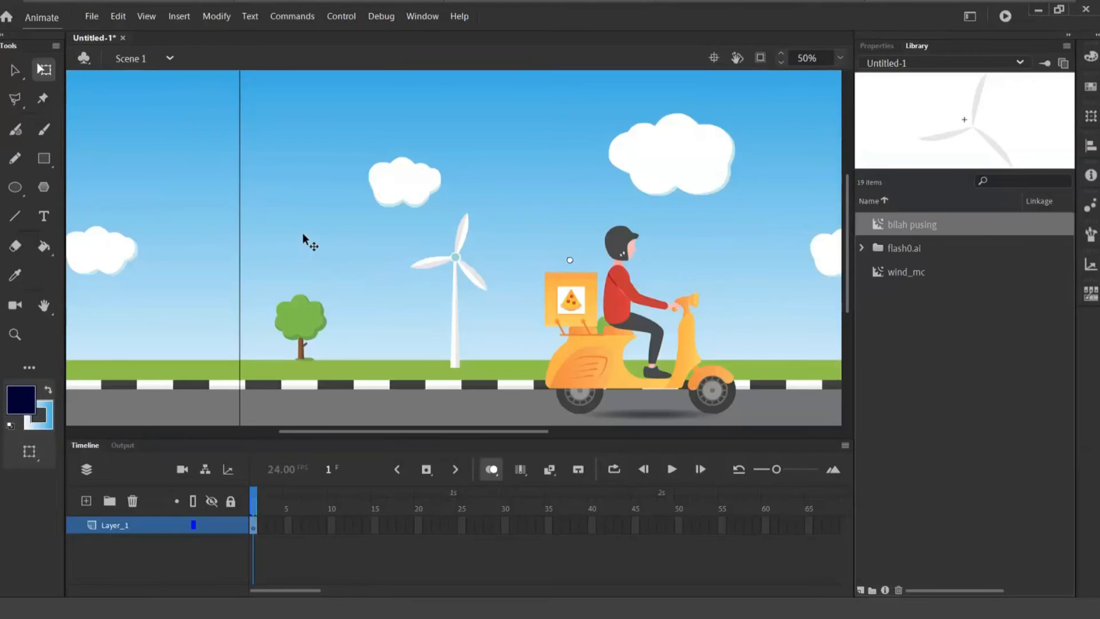
Examine the wind_mc turbine and its nested bilah pusing symbol, preview the blade animation in the library, and return to Scene 1.
click(449, 264)
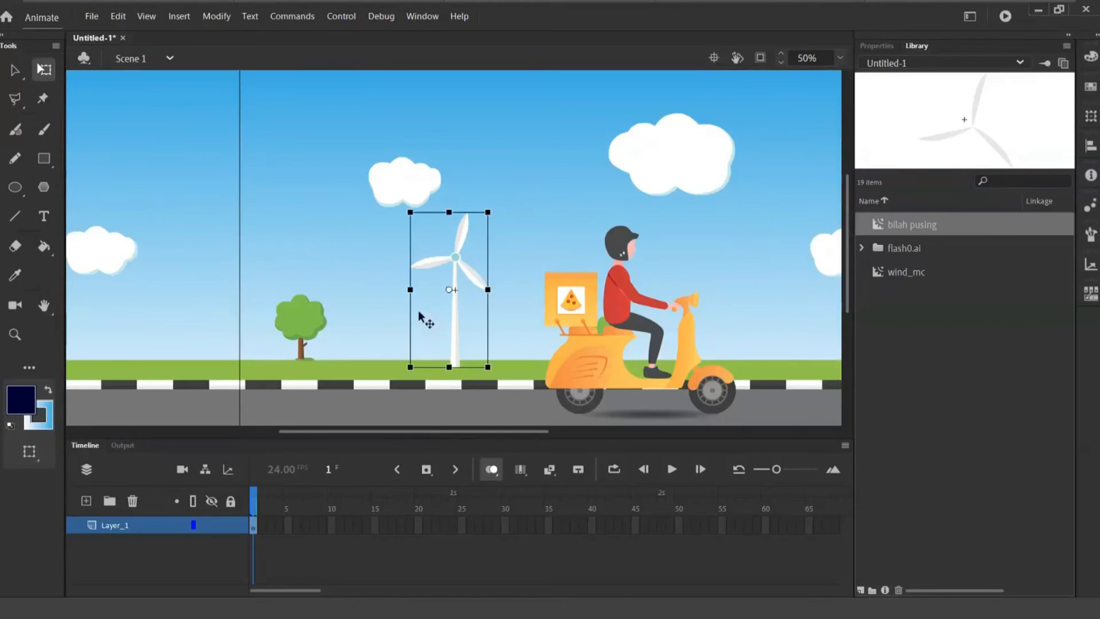
click(917, 274)
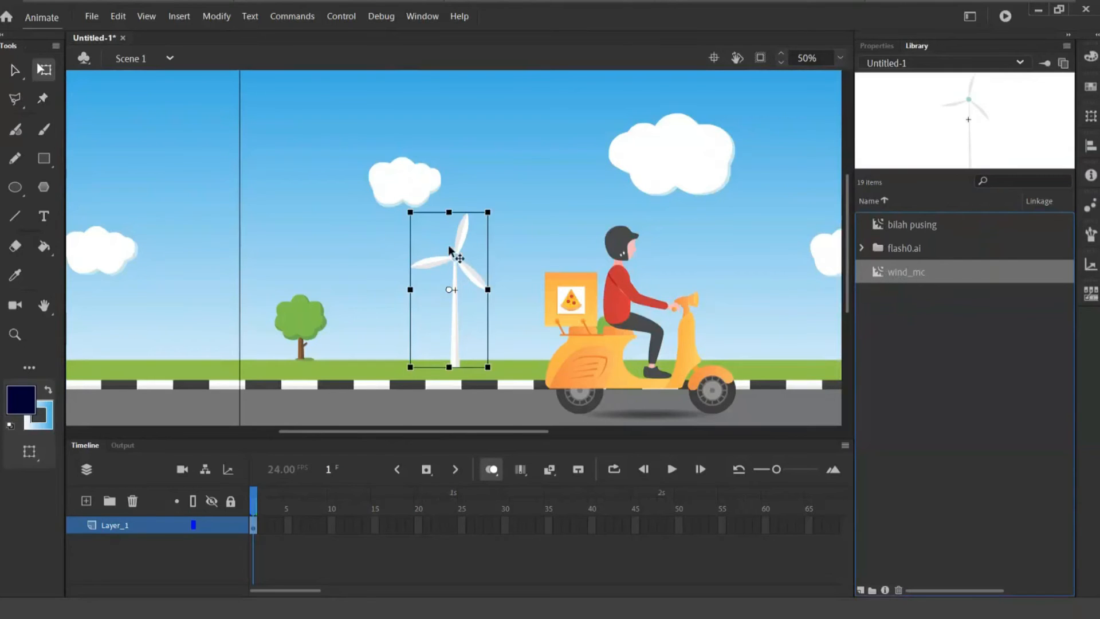
click(15, 69)
double_click(462, 275)
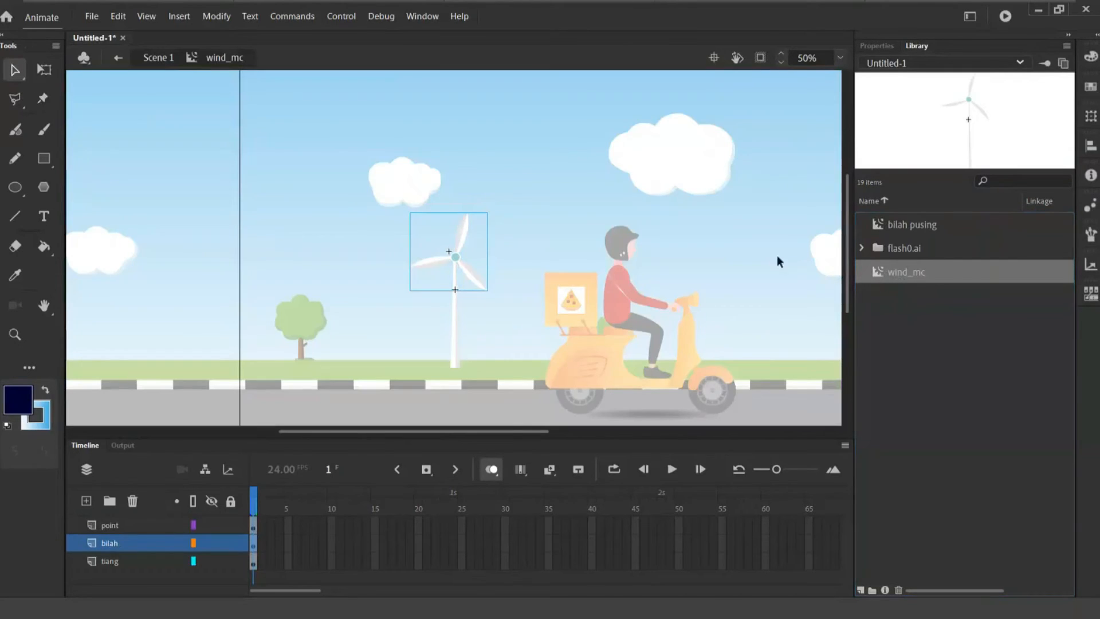
click(896, 229)
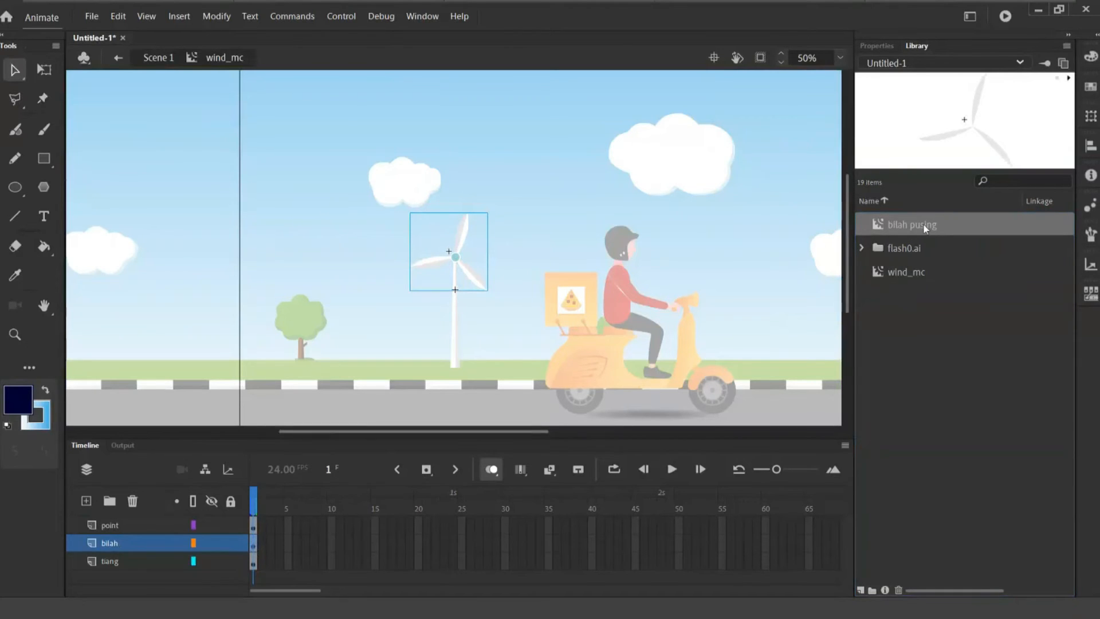
click(1068, 78)
click(150, 57)
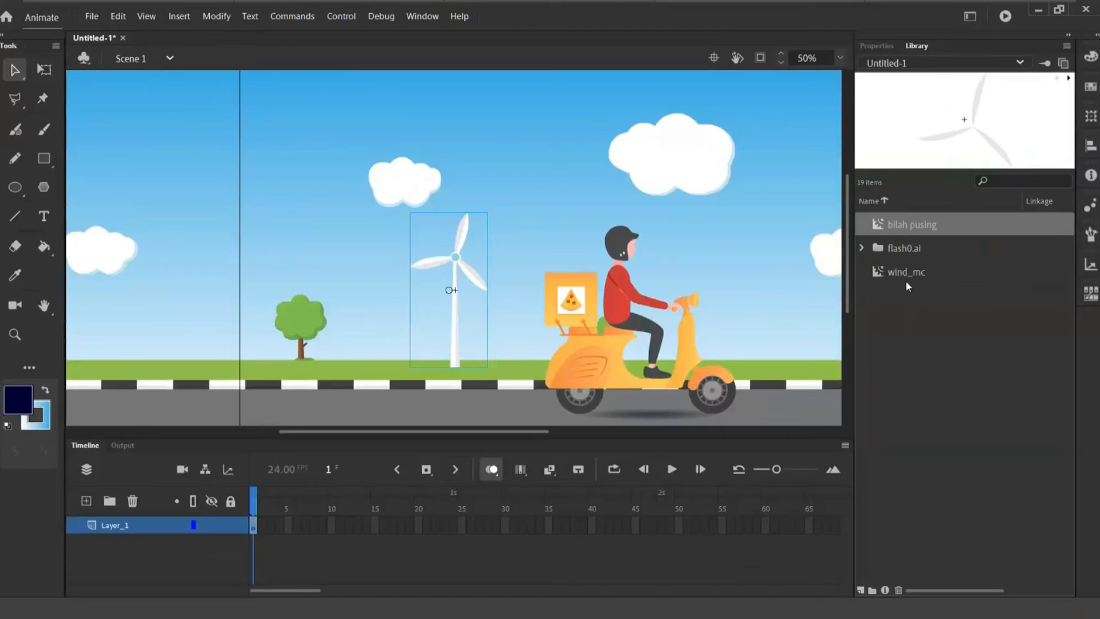
click(872, 276)
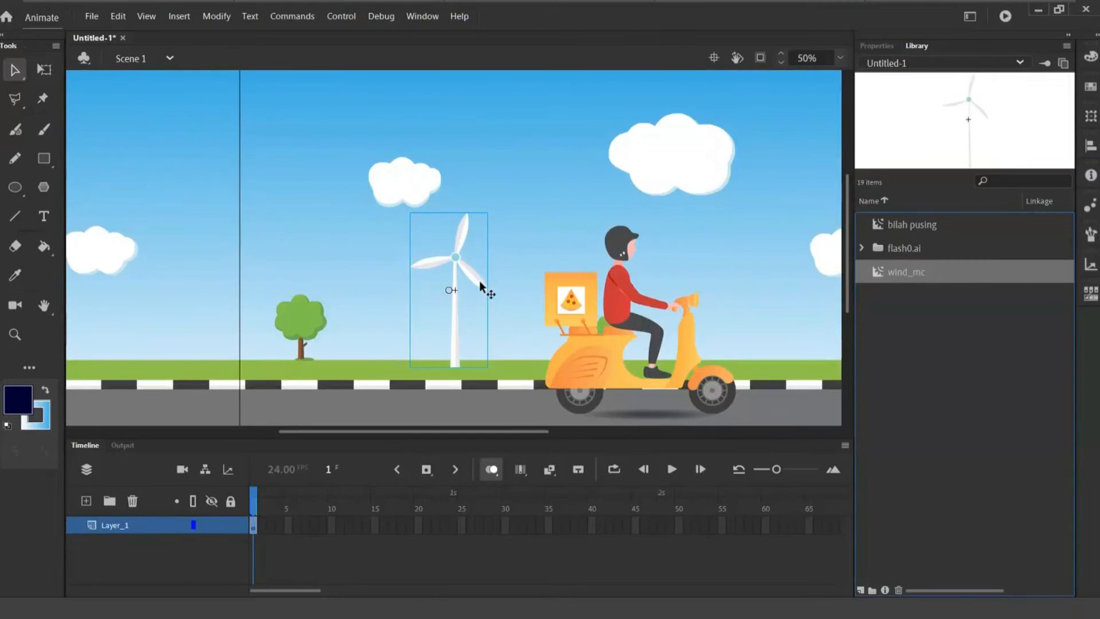
Test the movie from Scene 1 to watch the spinning turbine, and close the preview.
key(ctrl+minus)
key(ctrl+minus)
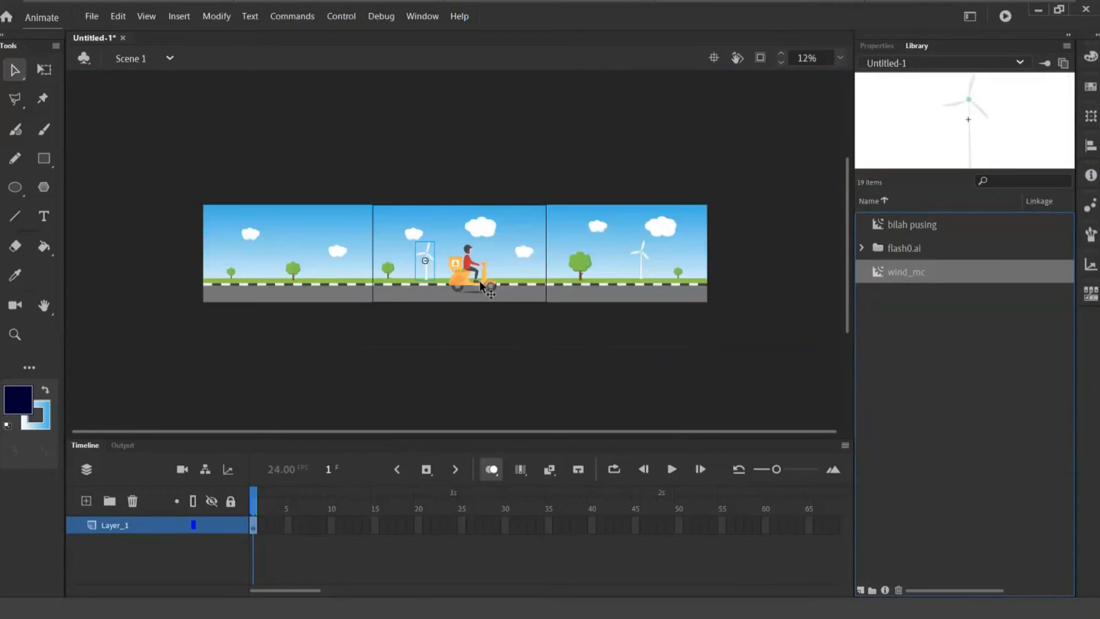
key(ctrl+Return)
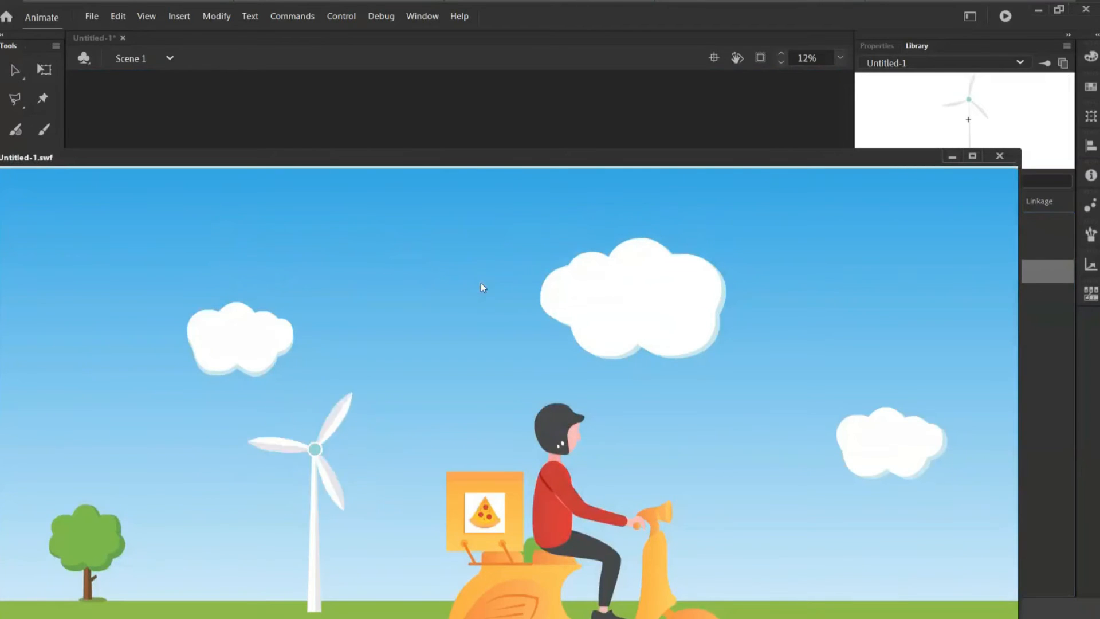
double_click(495, 162)
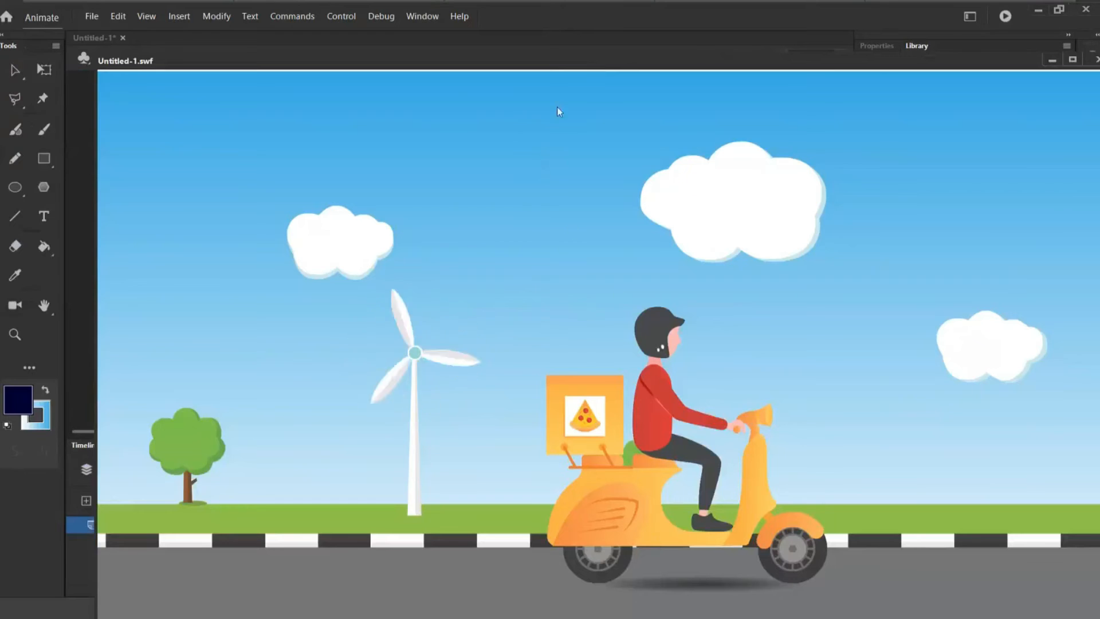
drag(550, 67, 412, 133)
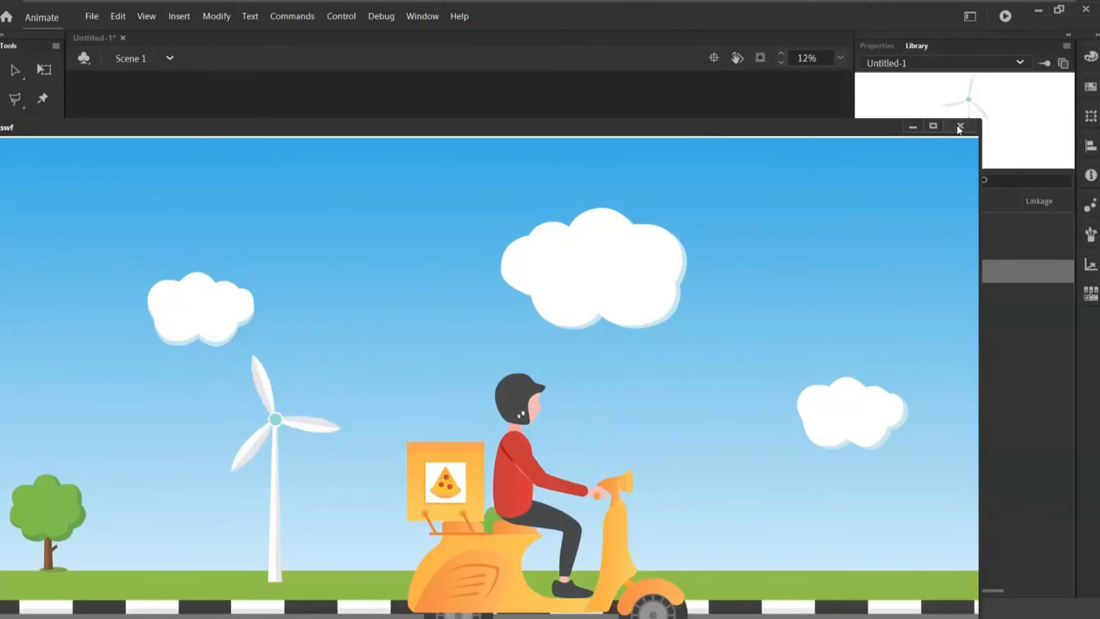
click(960, 126)
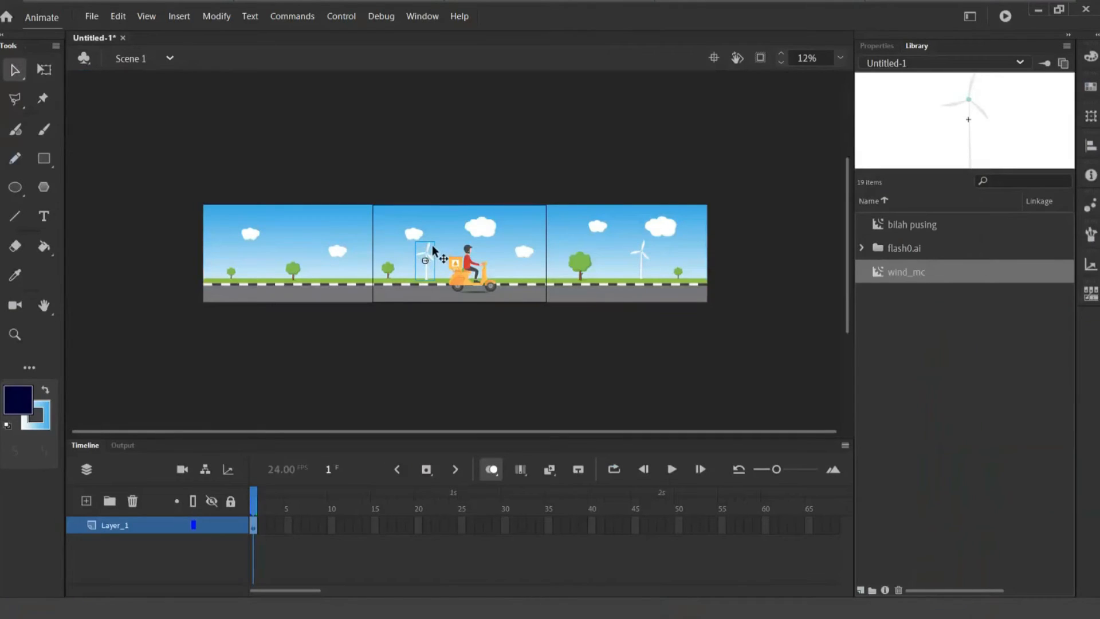
Enlarge the wind turbine beside the scooter and move it up so its base stands on the grass.
click(44, 69)
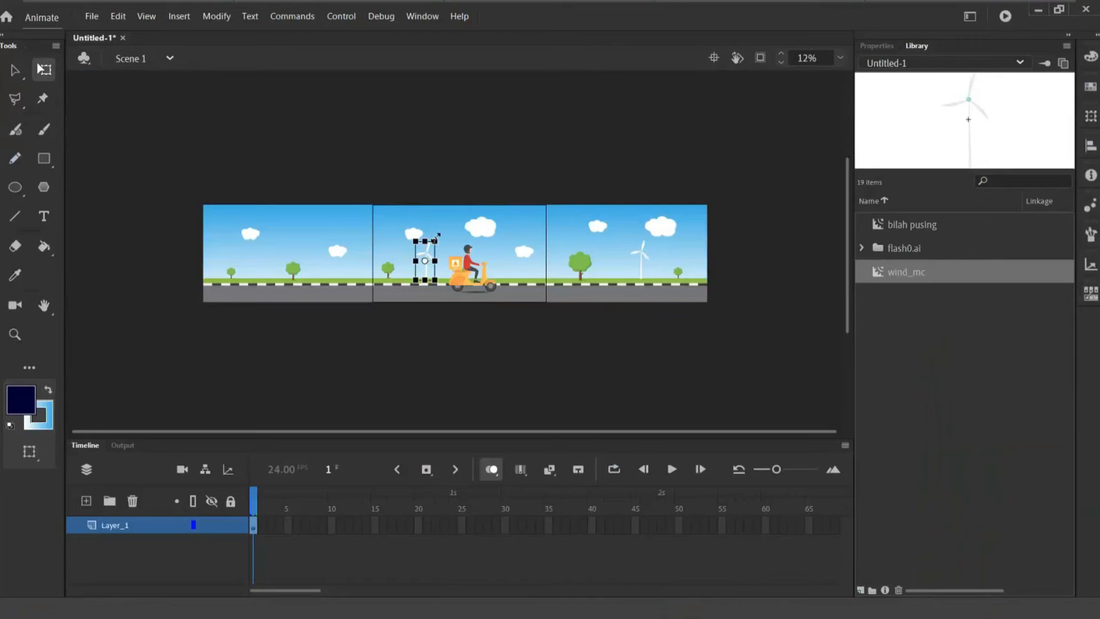
drag(434, 241, 442, 227)
key(ctrl+=)
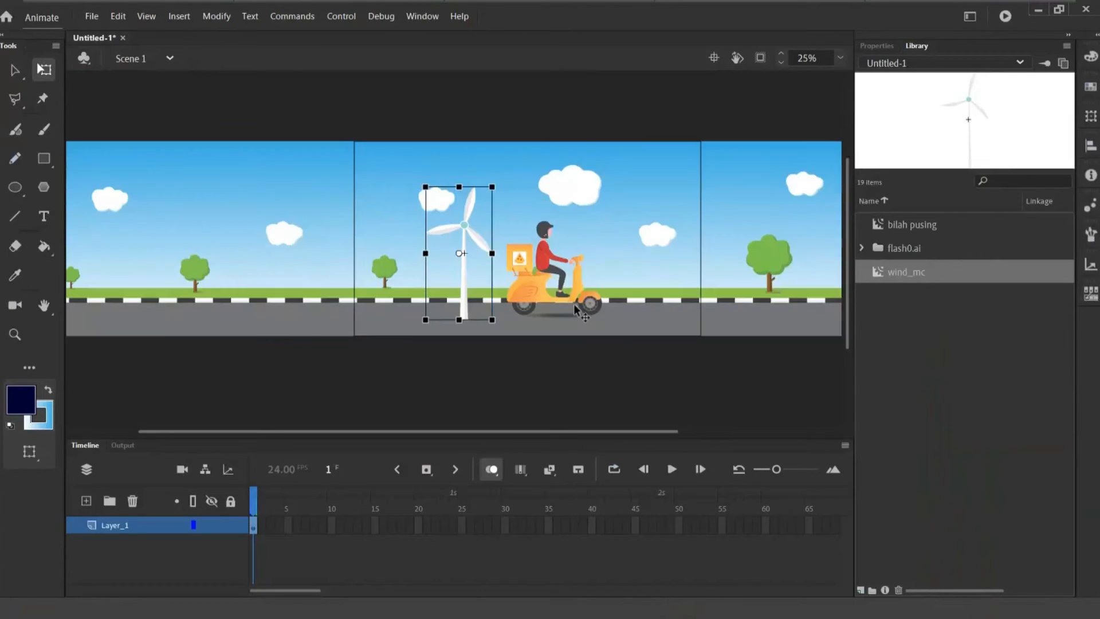
drag(463, 308, 463, 271)
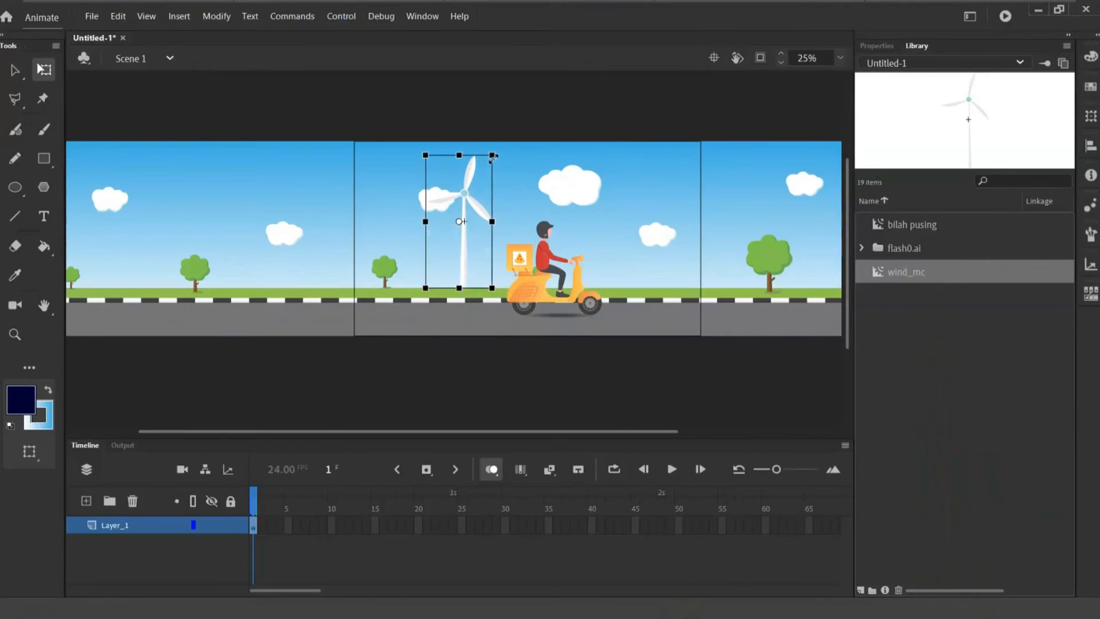
Shrink the wind turbine slightly with its base on the grass, and place a copy in the left section of the background.
drag(492, 156, 489, 161)
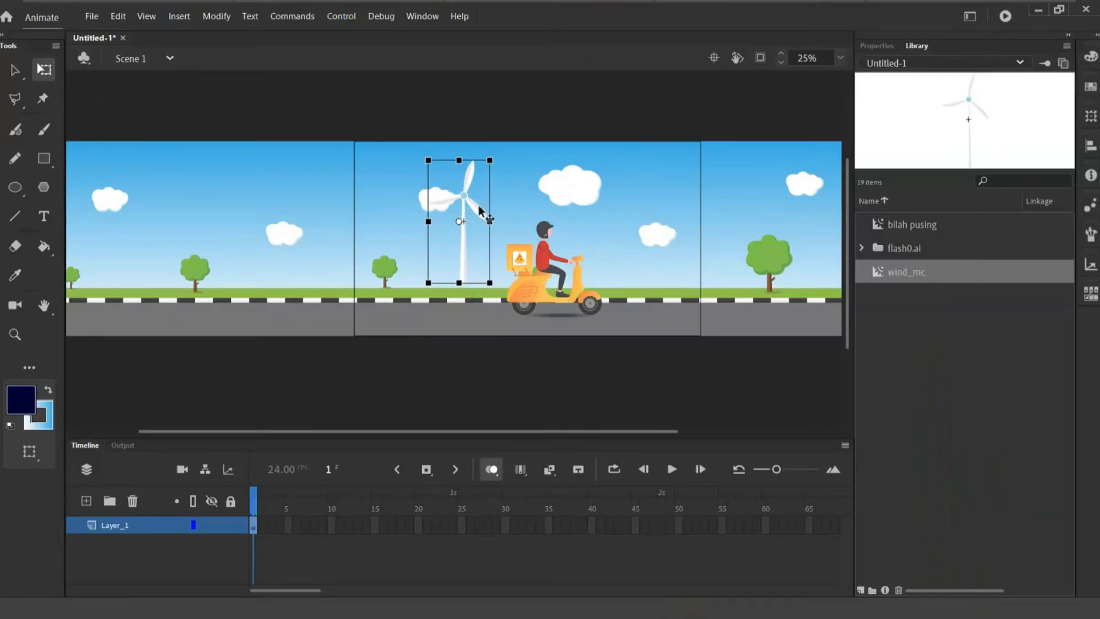
drag(479, 210, 480, 216)
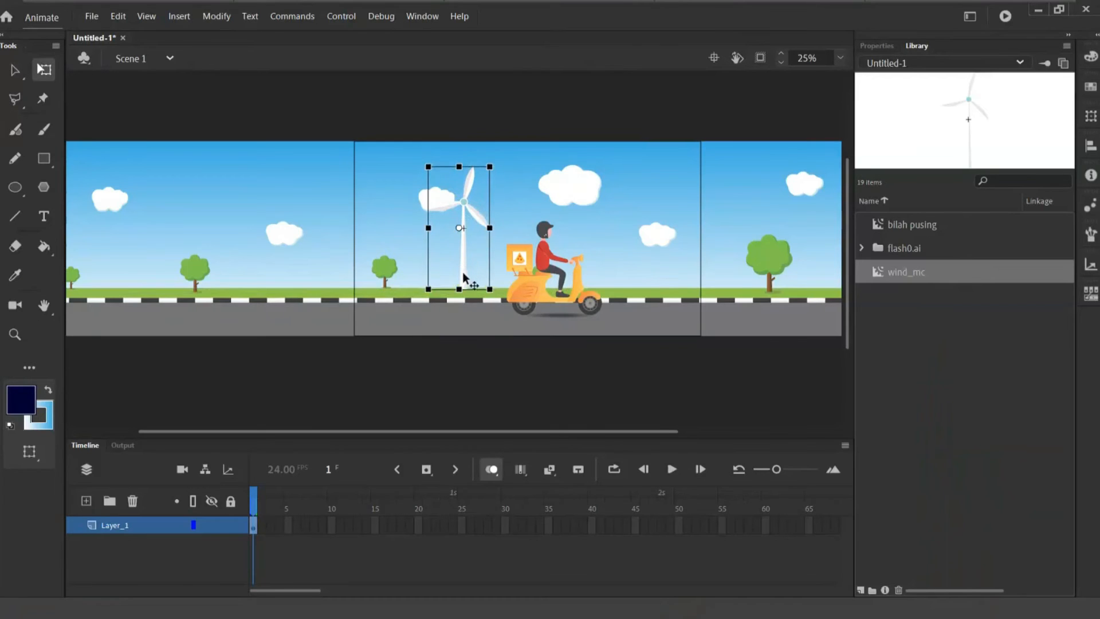
drag(462, 276, 151, 282)
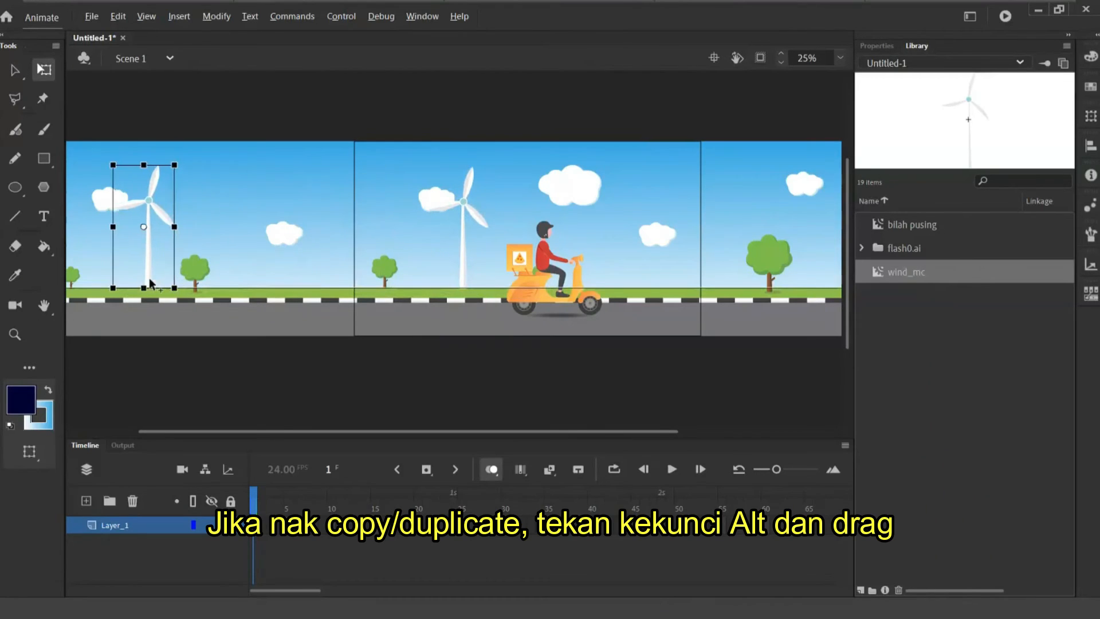
Place copies of the turbine in the right section of the background, keeping the scooter in its original position.
drag(462, 265, 548, 270)
drag(698, 269, 798, 273)
drag(539, 231, 260, 231)
key(ctrl+z)
drag(663, 223, 370, 219)
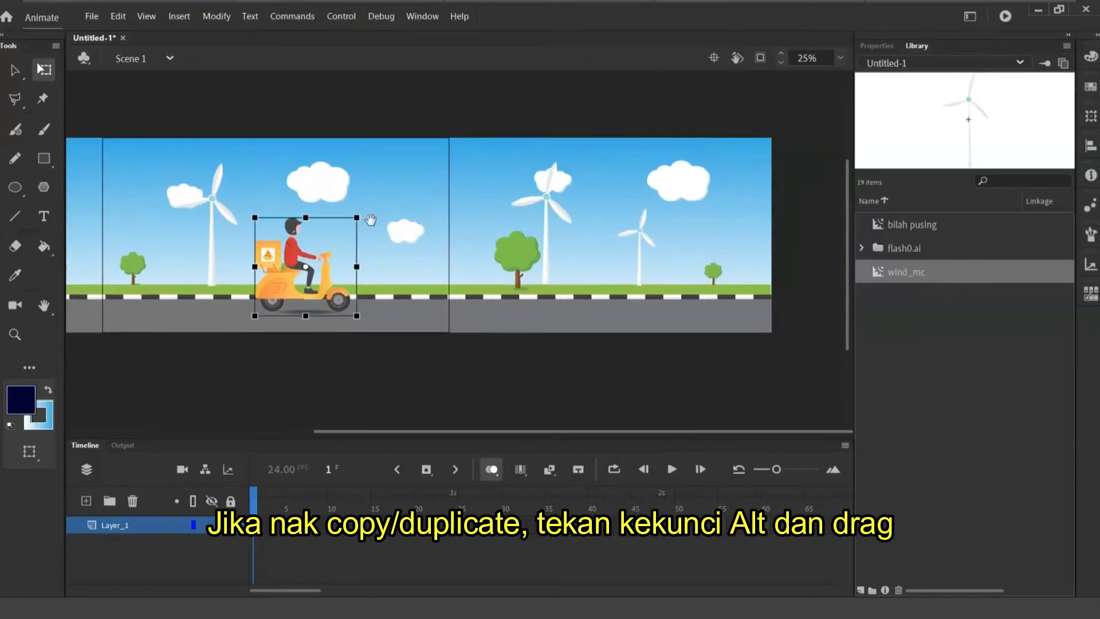
Delete the smaller turbine from the right section of the background.
click(627, 245)
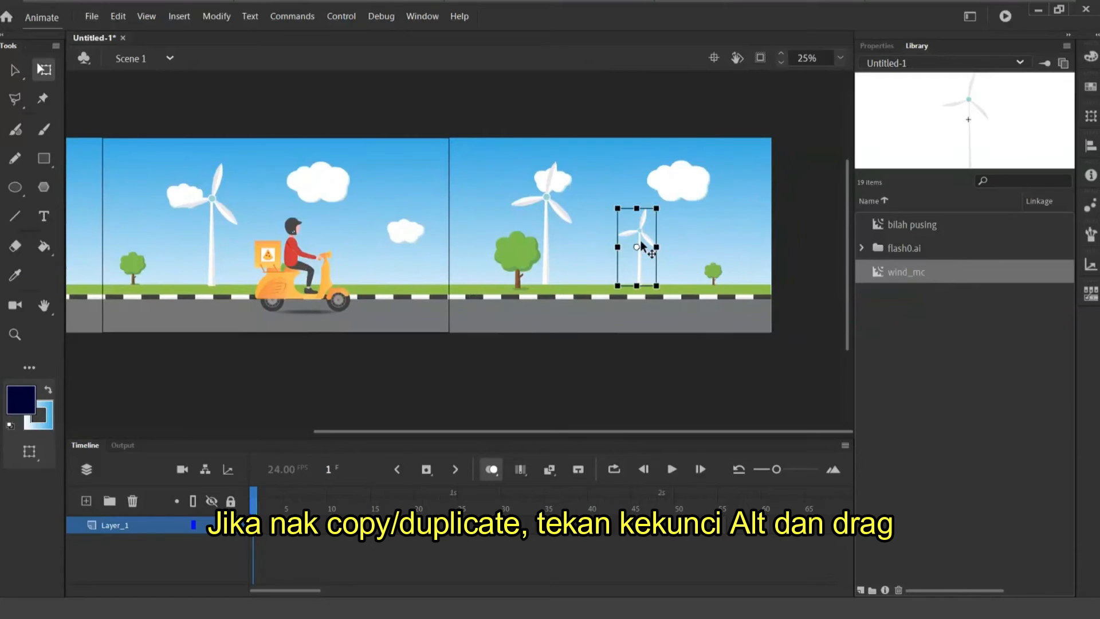
click(18, 73)
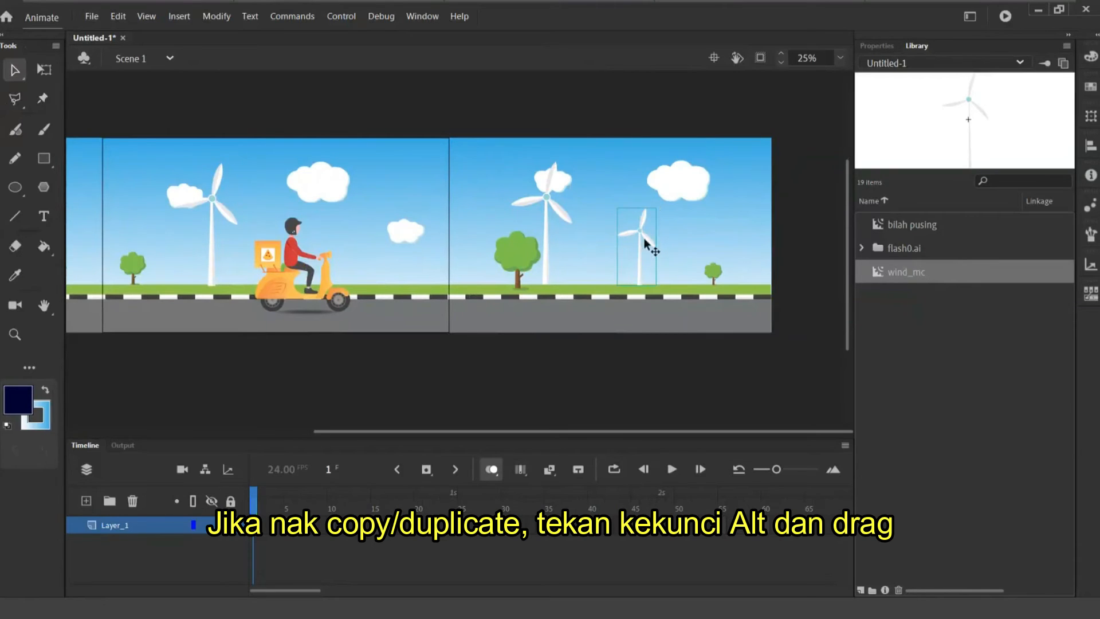
key(Delete)
Move the remaining turbine in the right section between the two trees and shrink it to a little over half size on the grass.
click(549, 230)
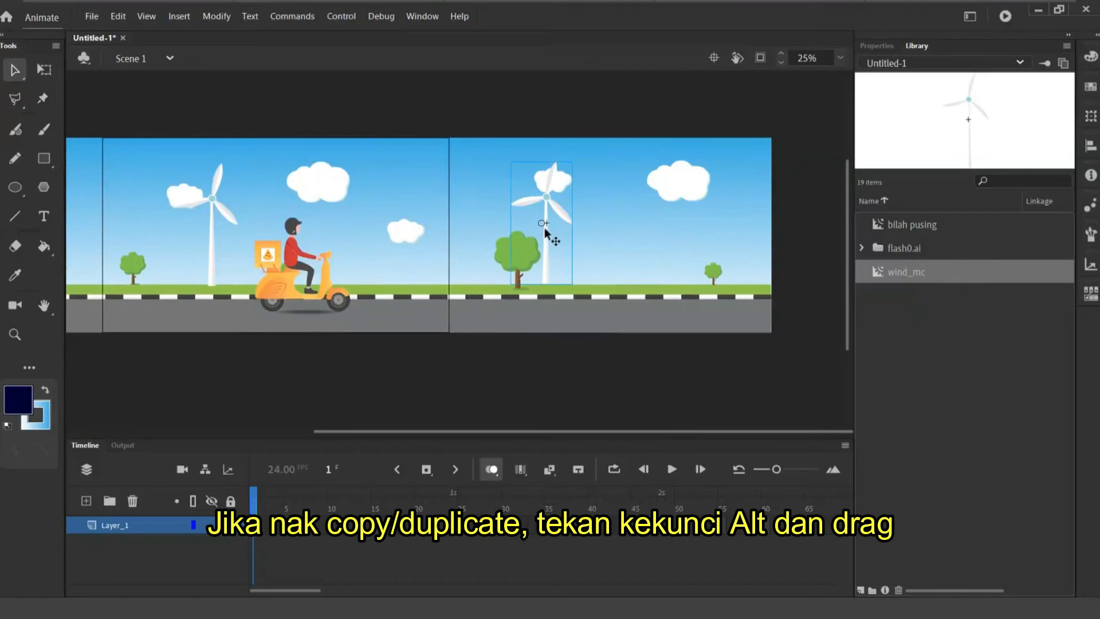
drag(546, 270, 618, 270)
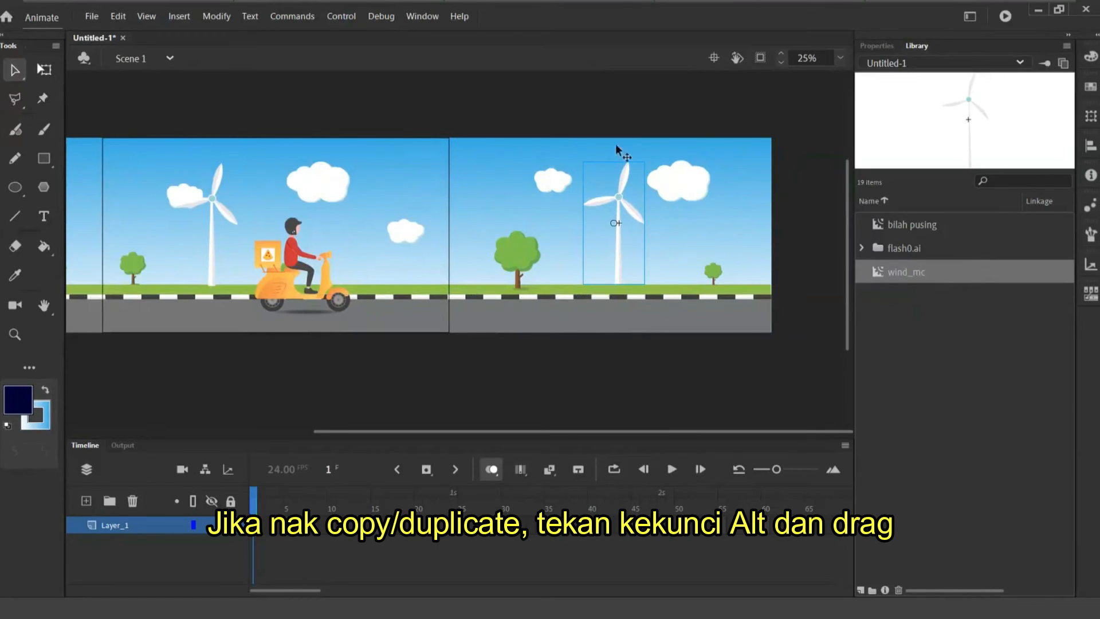
key(q)
drag(645, 161, 618, 235)
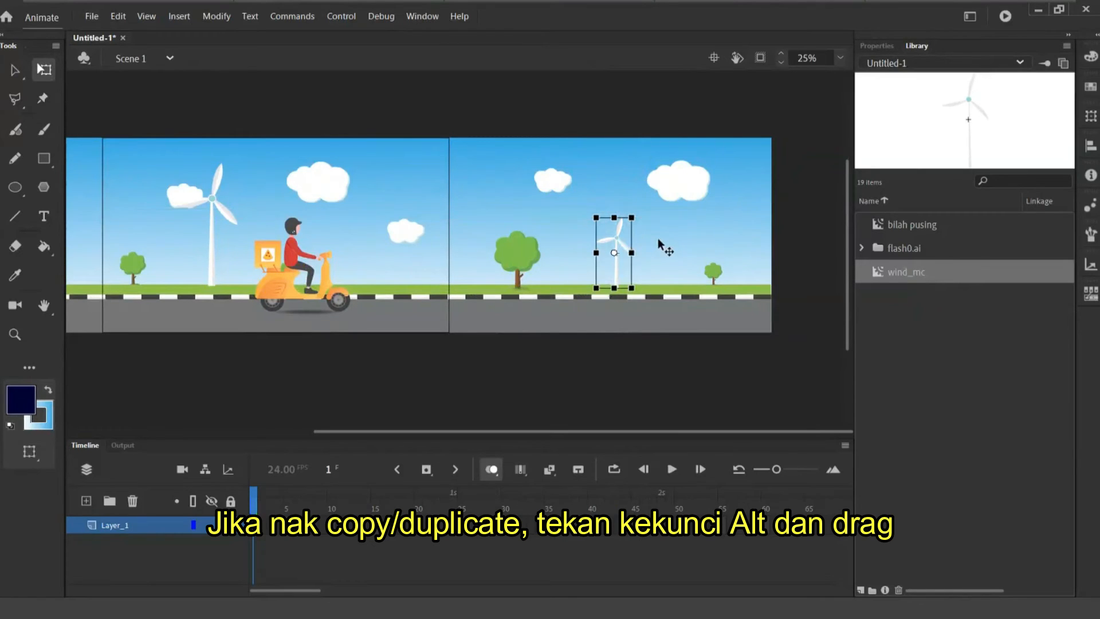
click(659, 260)
click(642, 394)
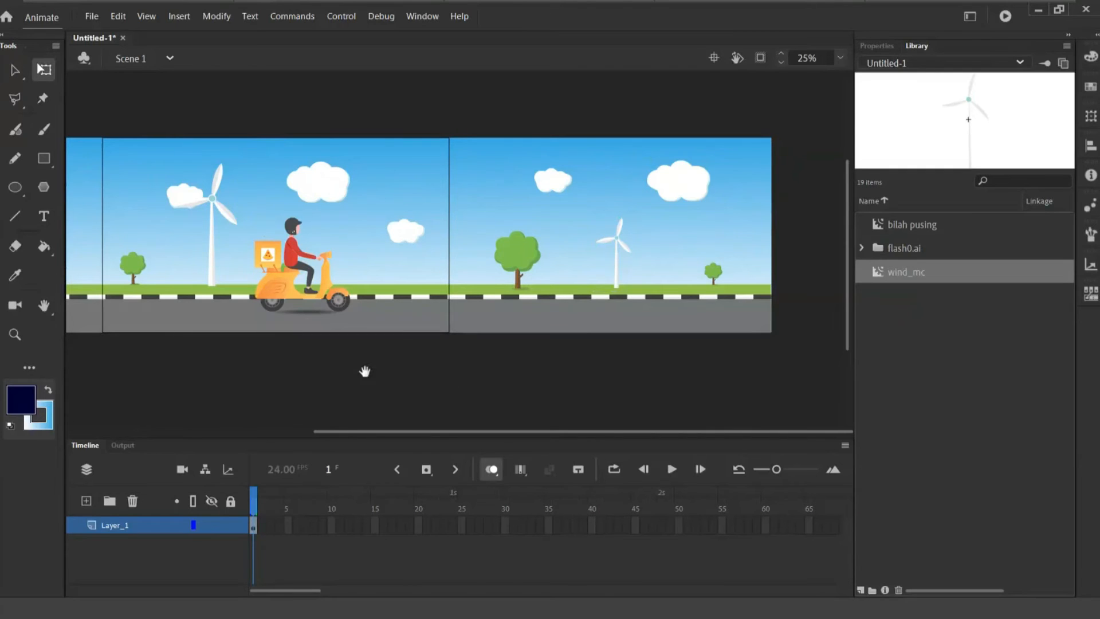
Move the turbine in the left background section slightly right, clear of the cloud and beside the larger tree.
drag(363, 371, 705, 367)
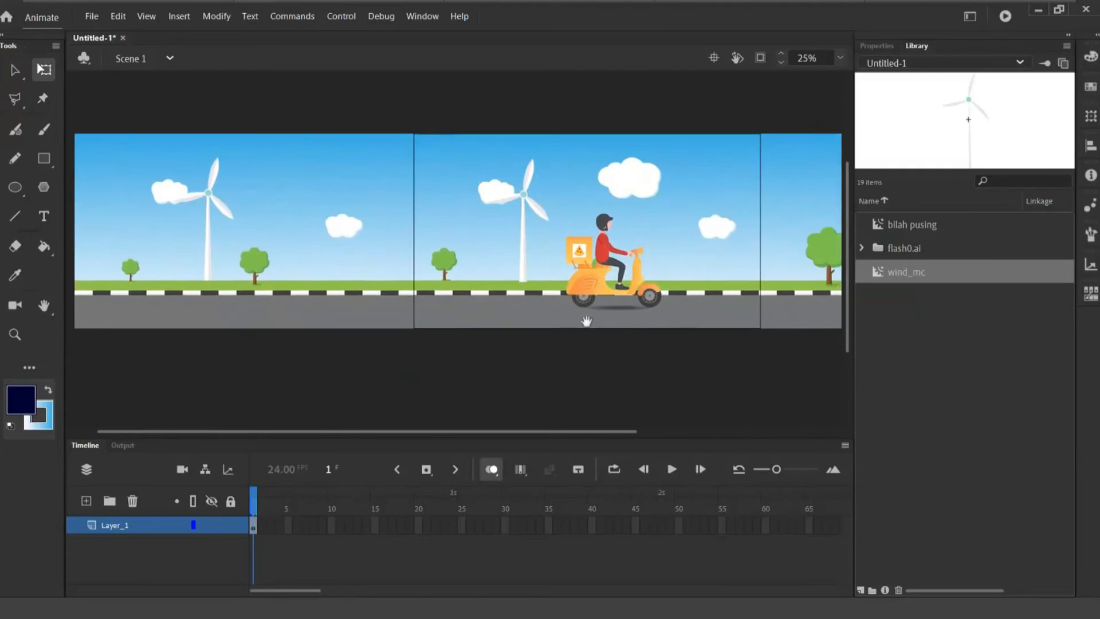
click(219, 205)
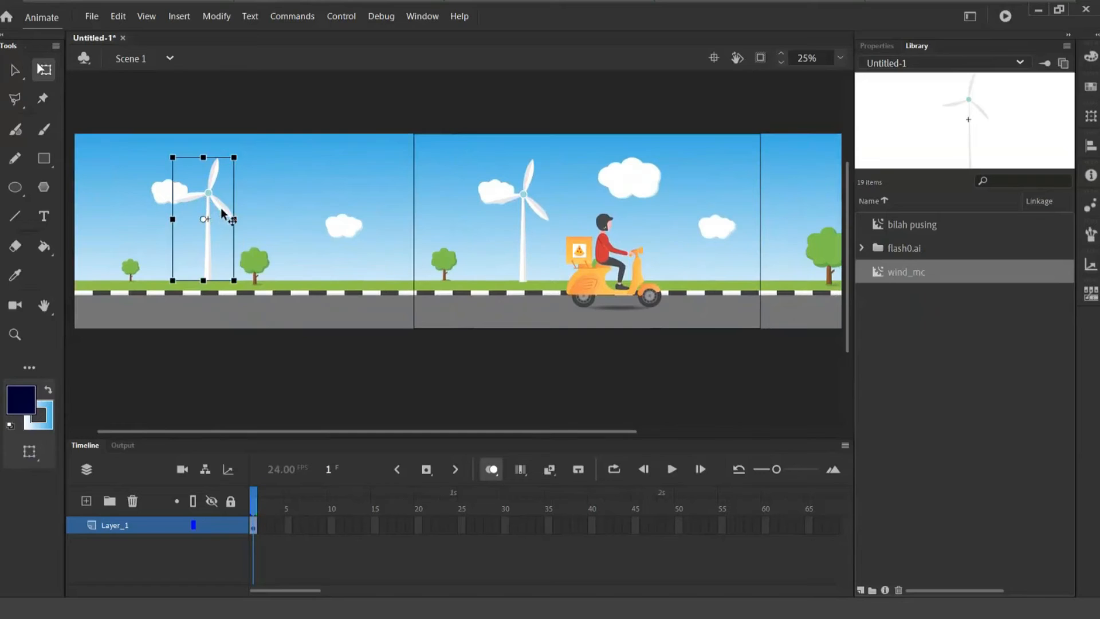
drag(221, 208, 245, 215)
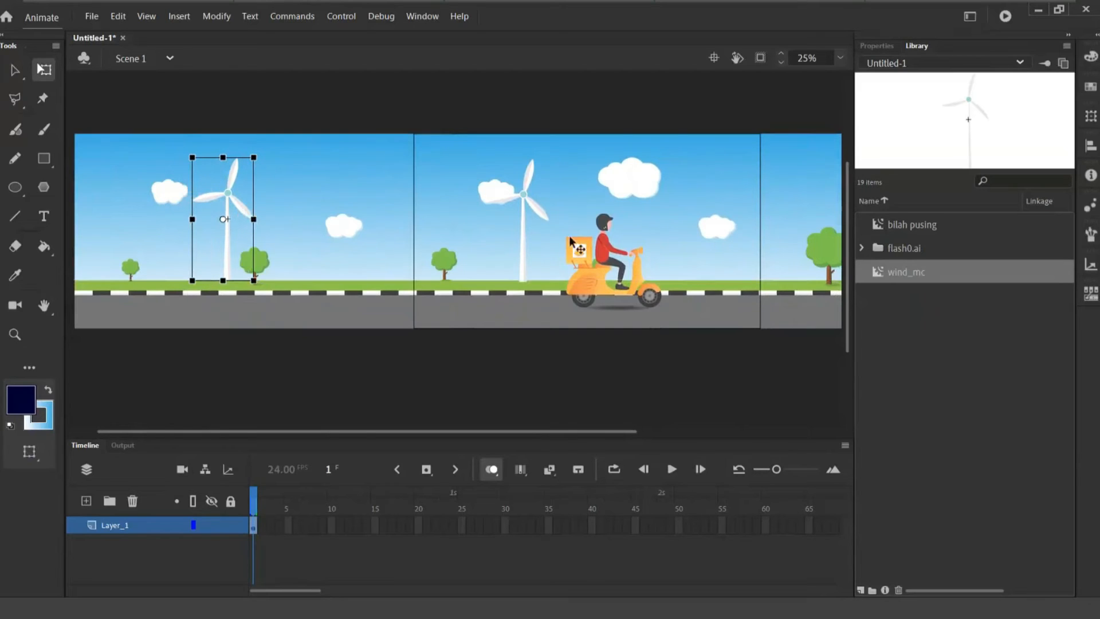
click(521, 236)
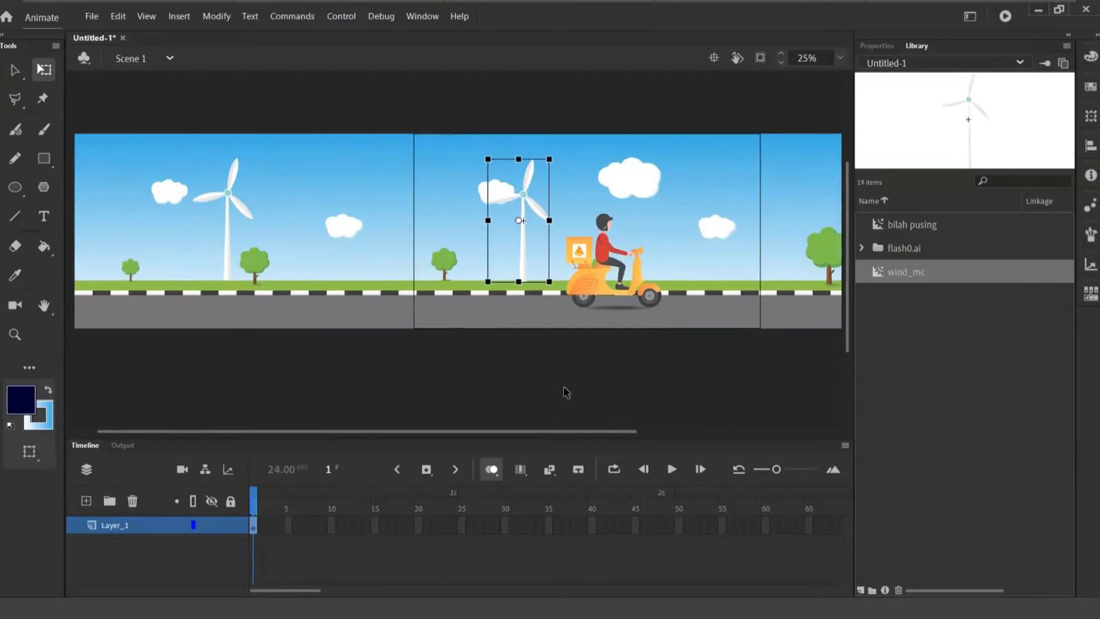
click(497, 373)
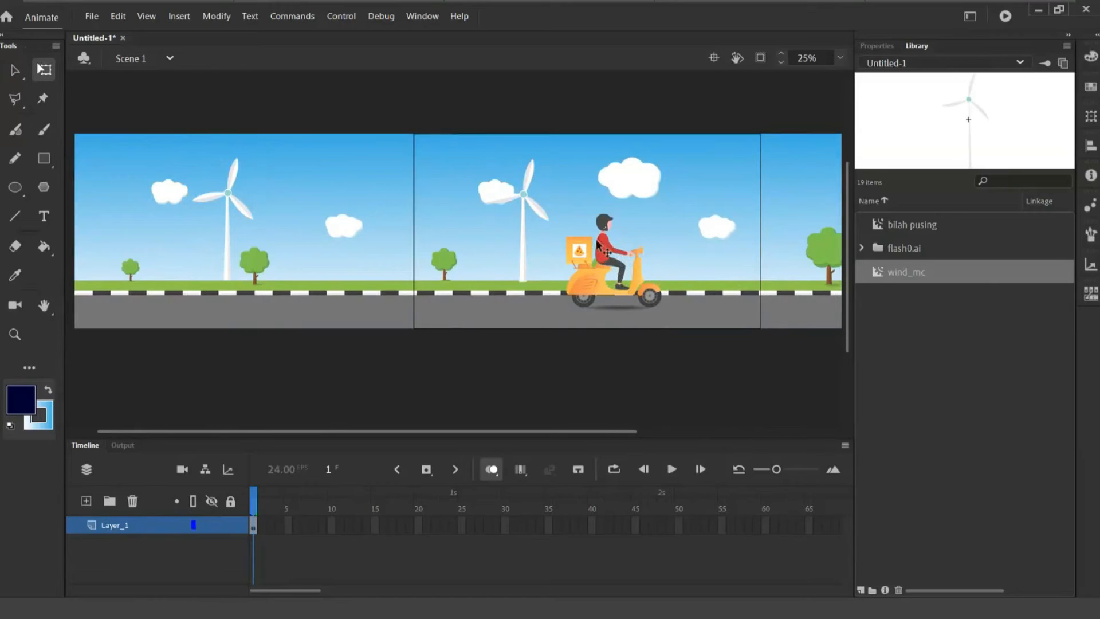
Cut the scooter rider from the scene.
click(591, 279)
click(25, 75)
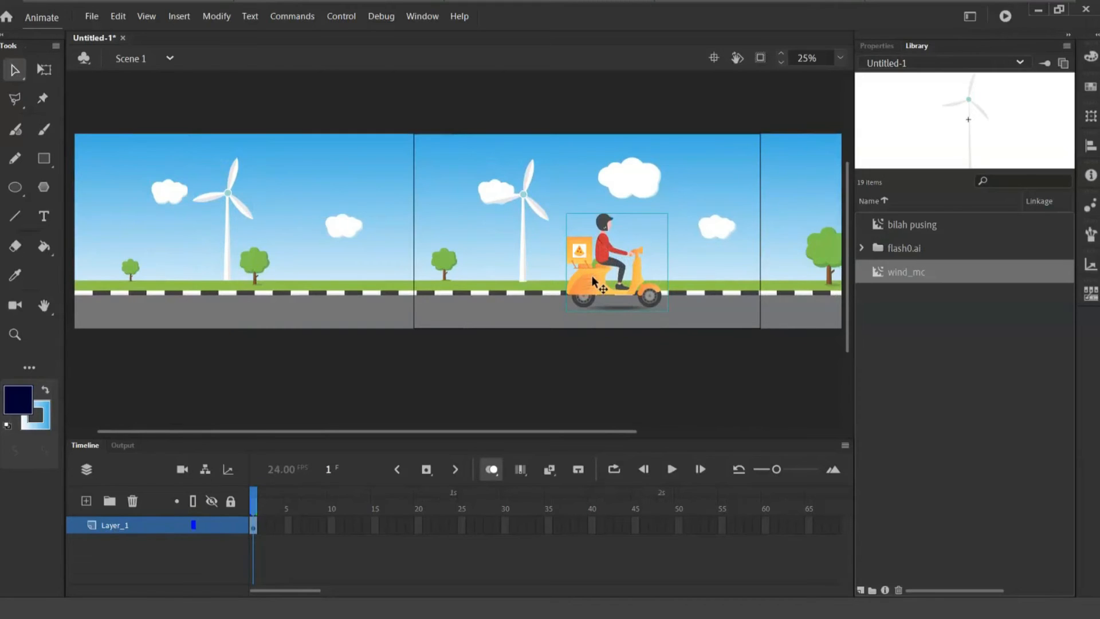
key(Delete)
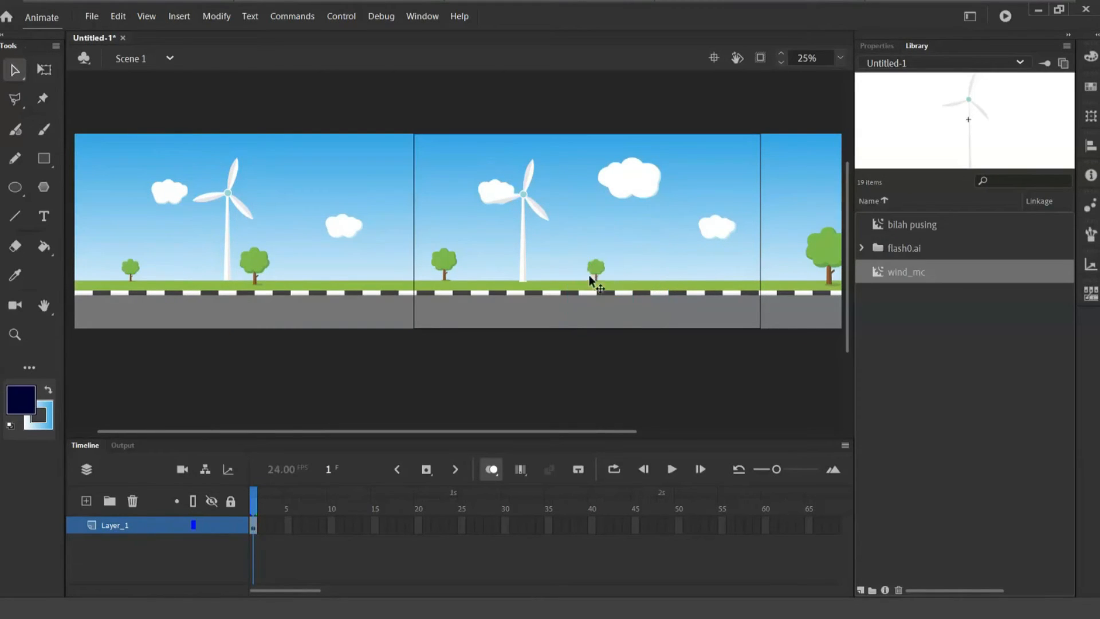
Create a new movie clip symbol named Piza boy.
click(179, 16)
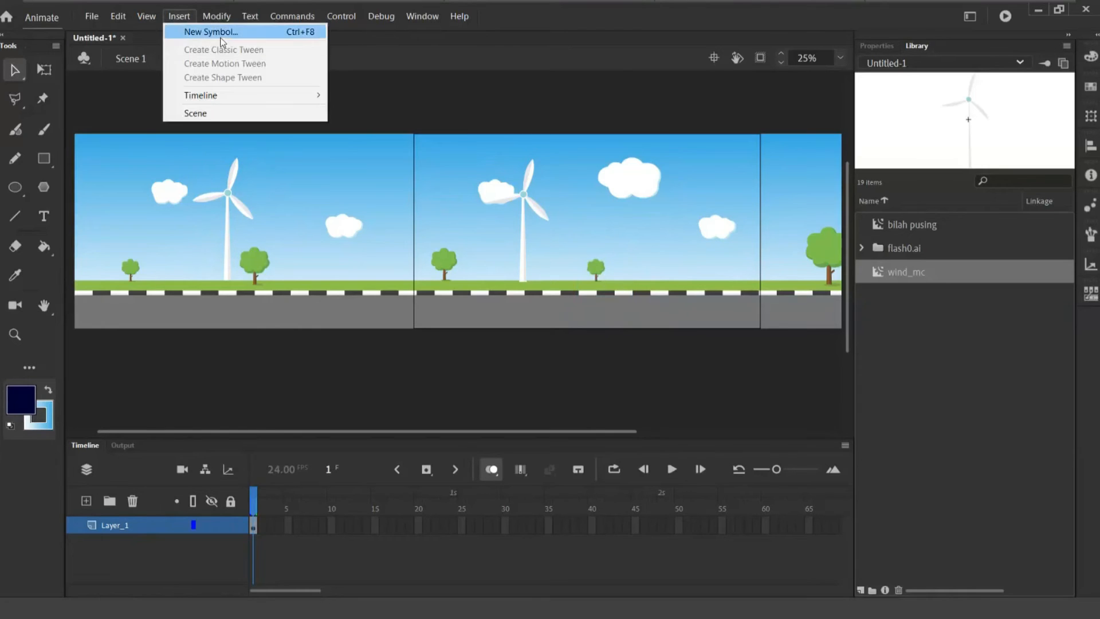
click(221, 33)
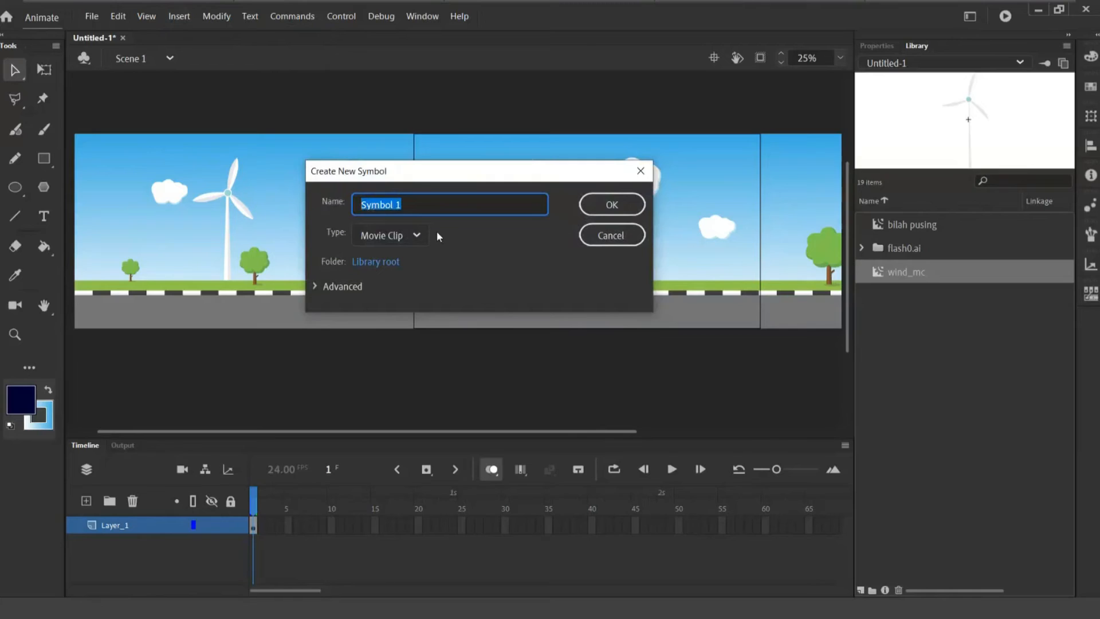
text(Piza boy)
click(595, 204)
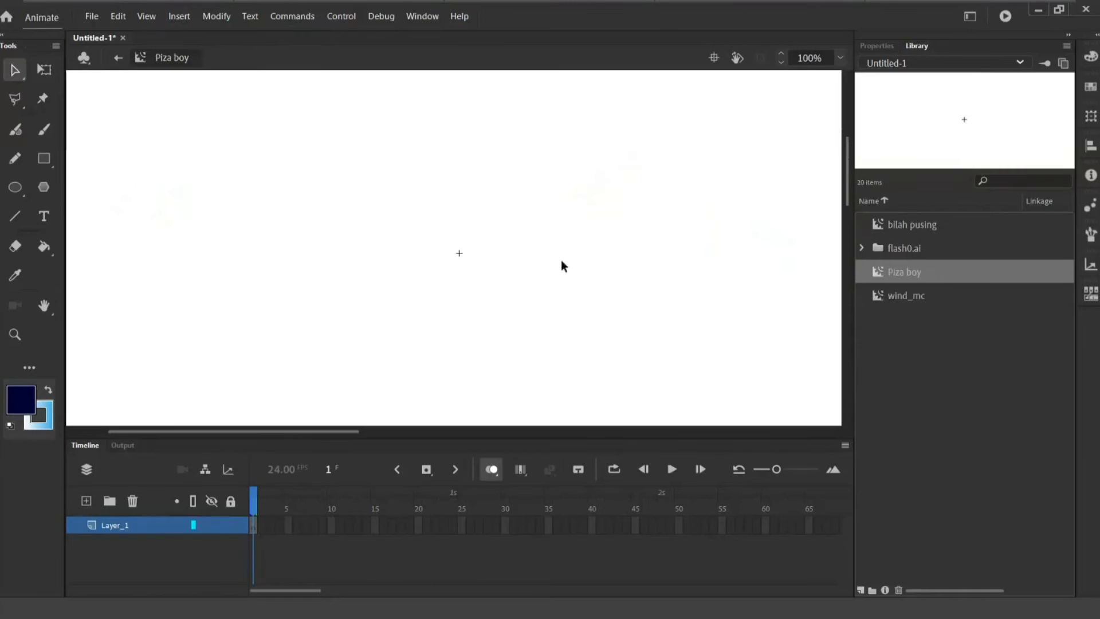
Paste the scooter rider into the Piza boy symbol, nudge it to the right, and return to Scene 1.
key(ctrl+v)
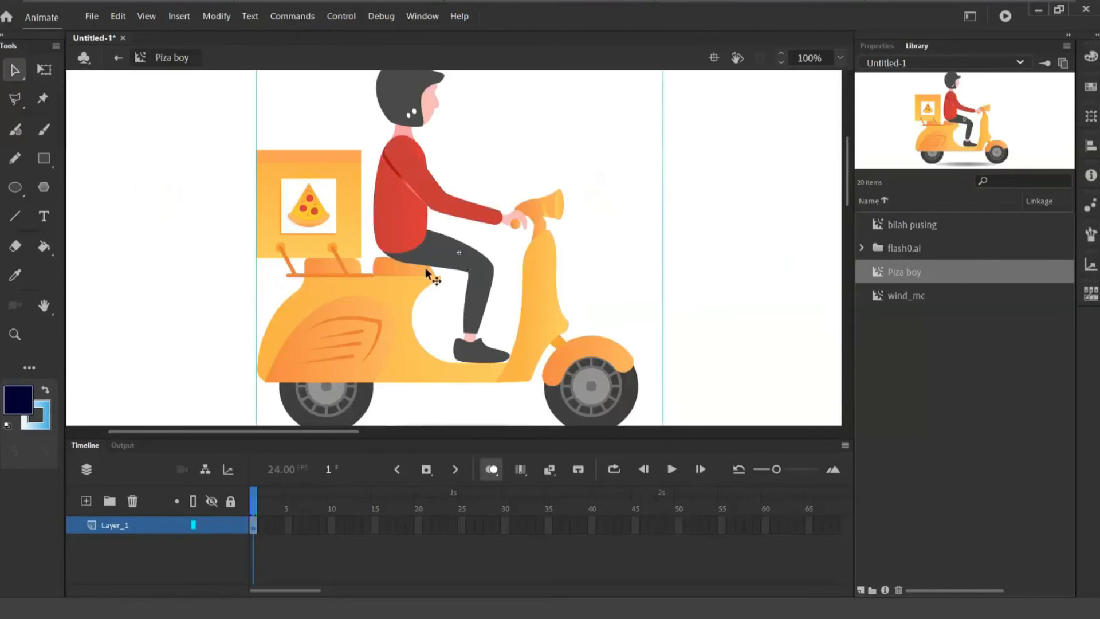
key(shift+Right)
key(shift+Right)
key(shift+Right)
key(shift+Right)
key(shift+Right)
key(shift+Right)
key(shift+Left)
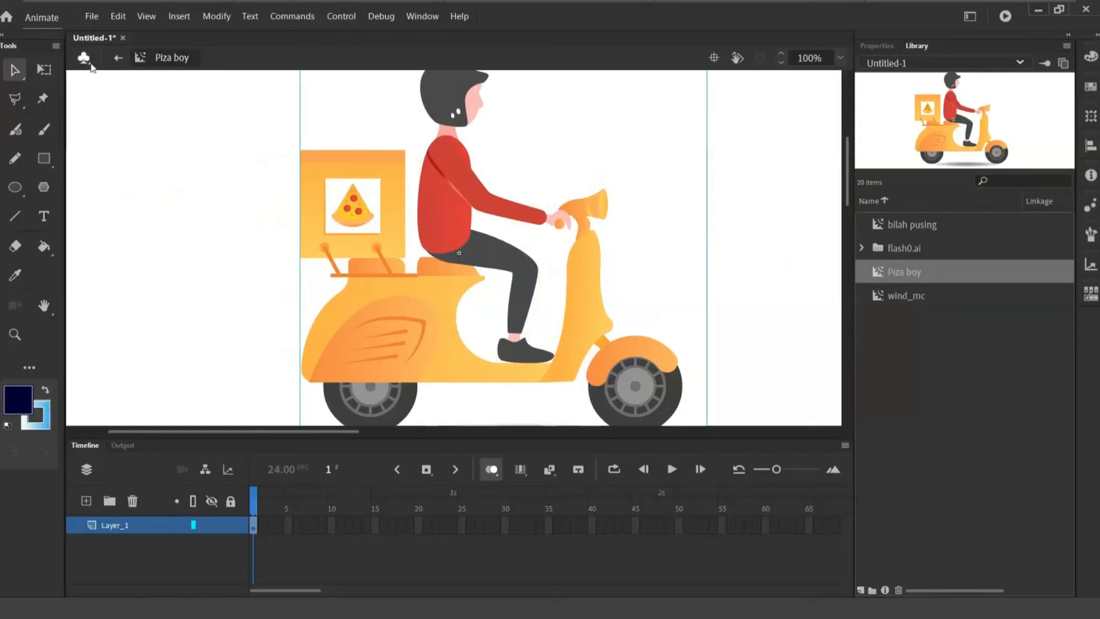
click(118, 59)
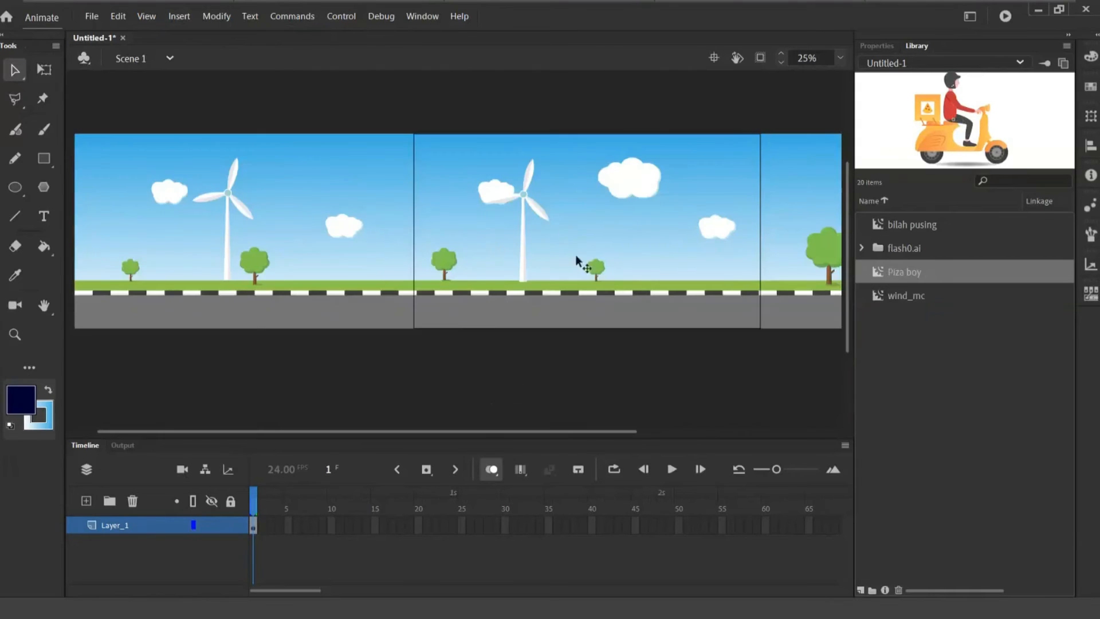
Rename the scene's Layer_1 as bg.
double_click(119, 525)
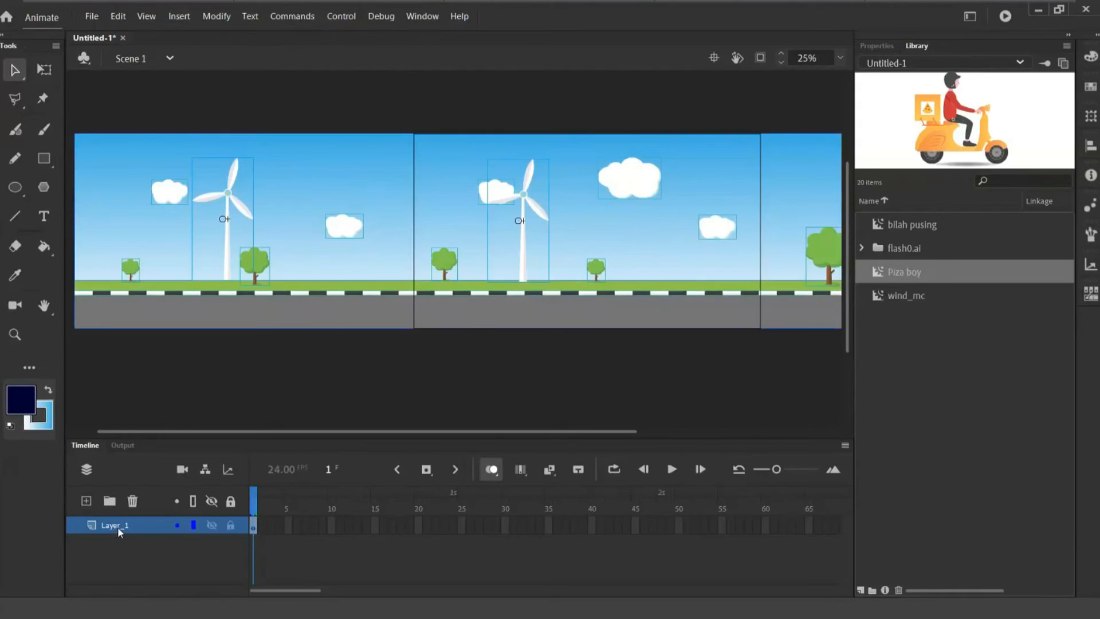
text(bg)
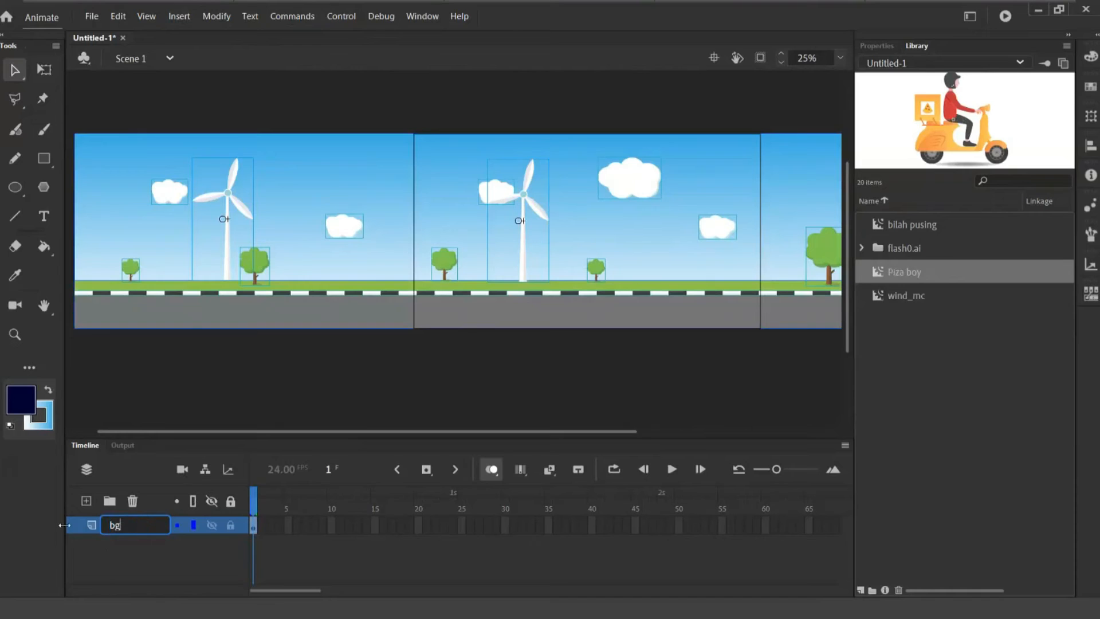
click(131, 544)
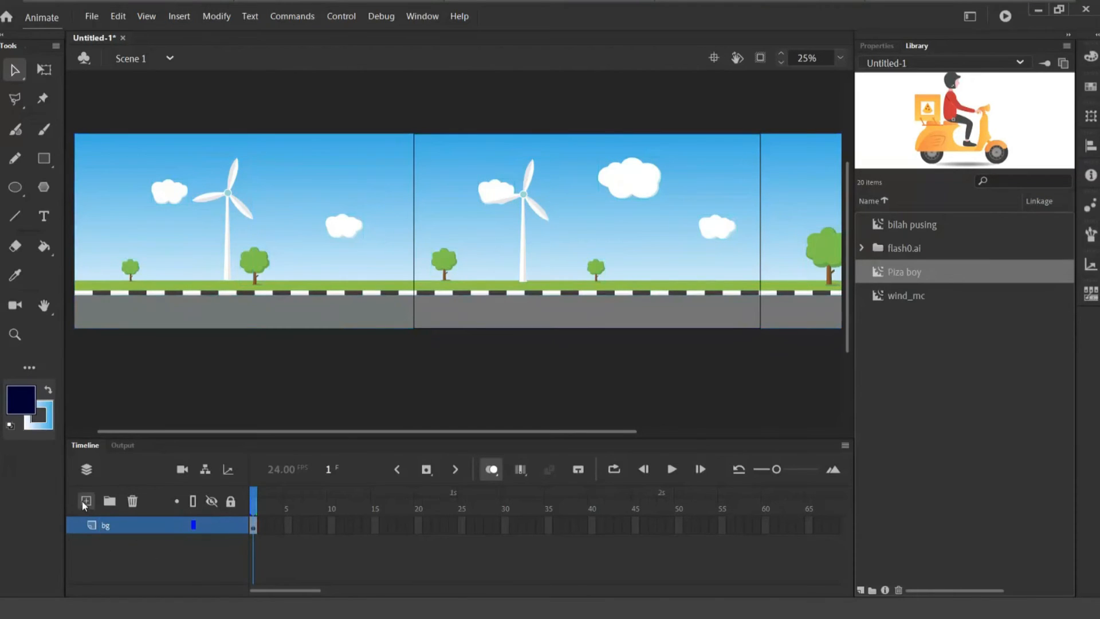
Add a layer named boy above bg and place the Piza boy symbol on it, on the road in the middle section.
click(85, 502)
double_click(107, 525)
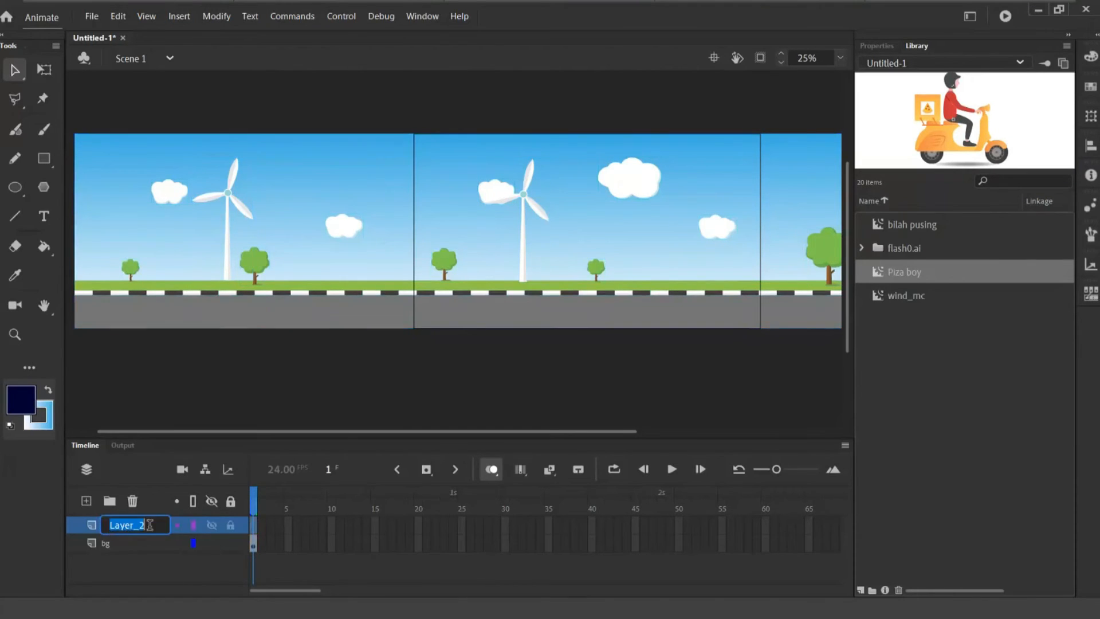
text(boy)
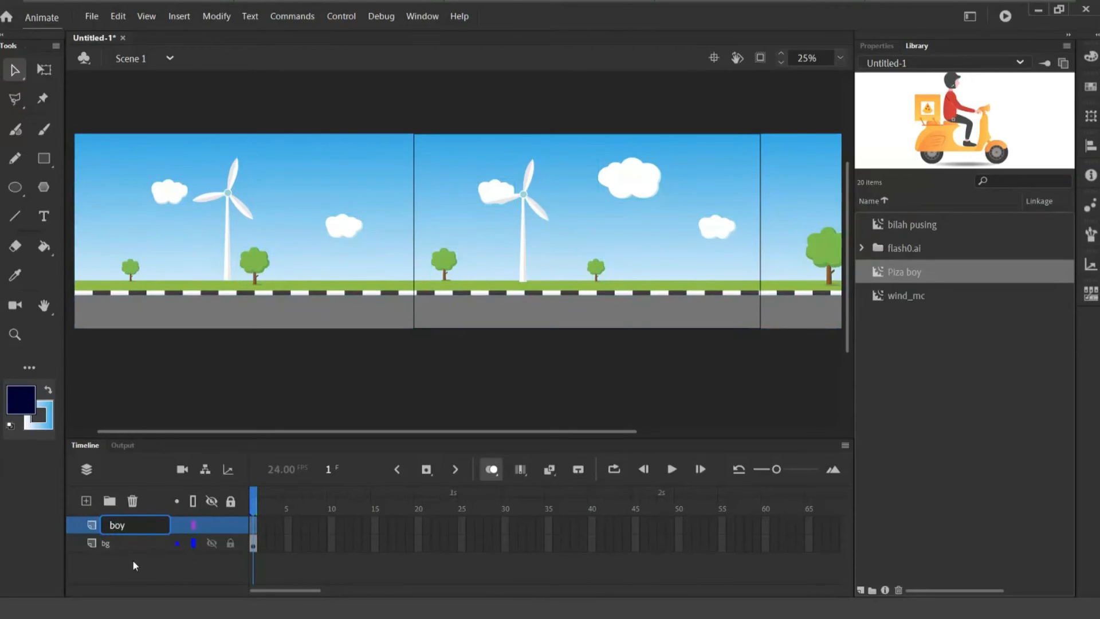
key(Return)
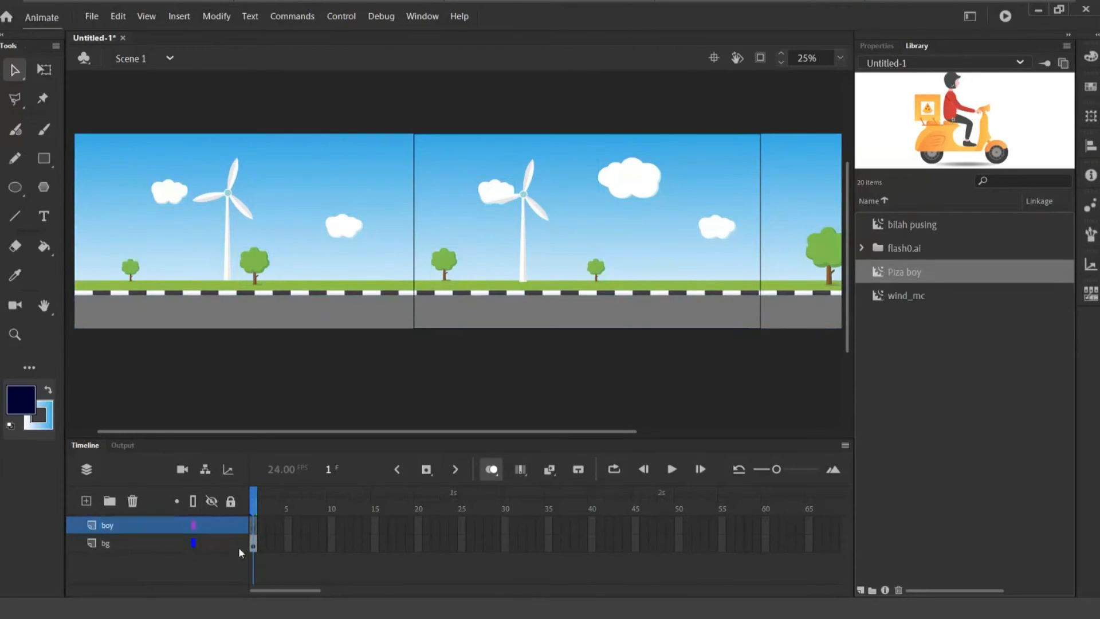
drag(878, 277, 576, 299)
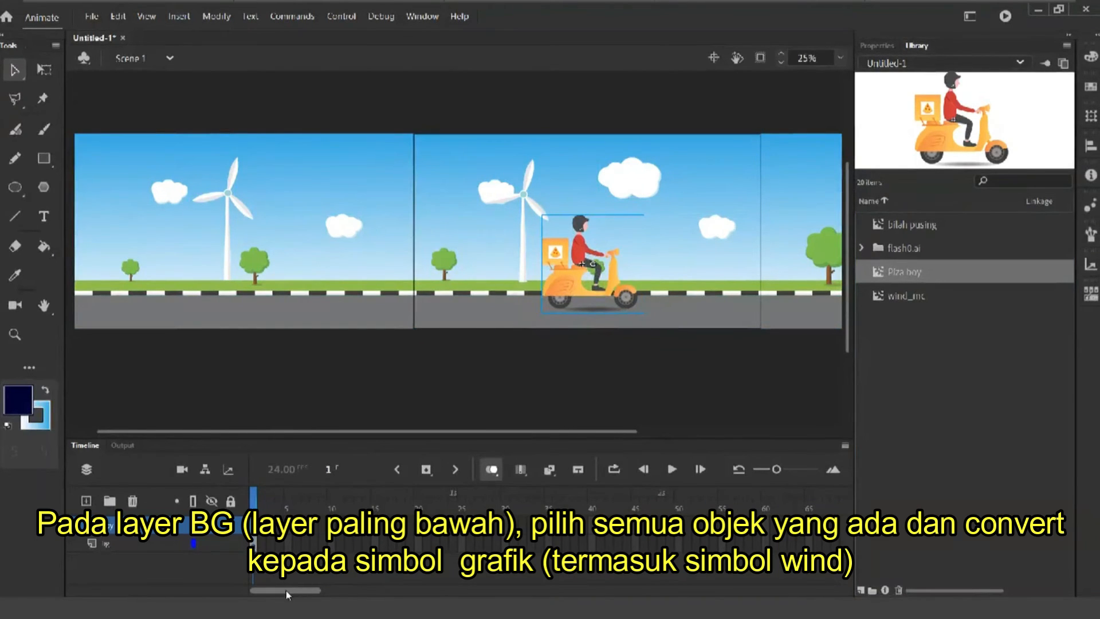
Select all the artwork on the bg layer and hide and lock the boy layer.
click(253, 543)
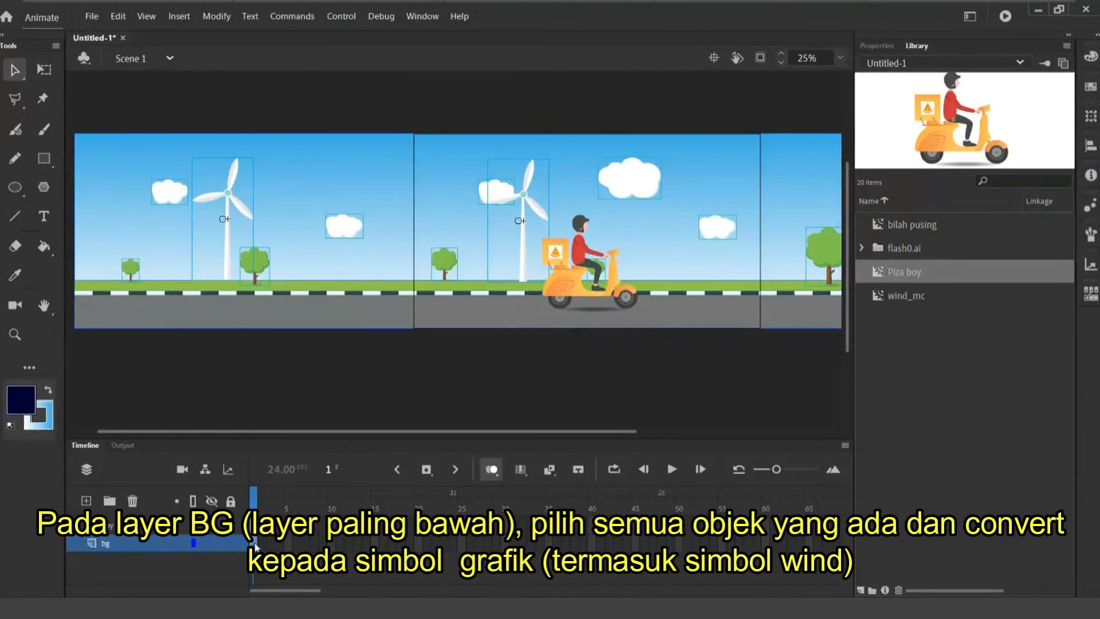
key(ctrl+minus)
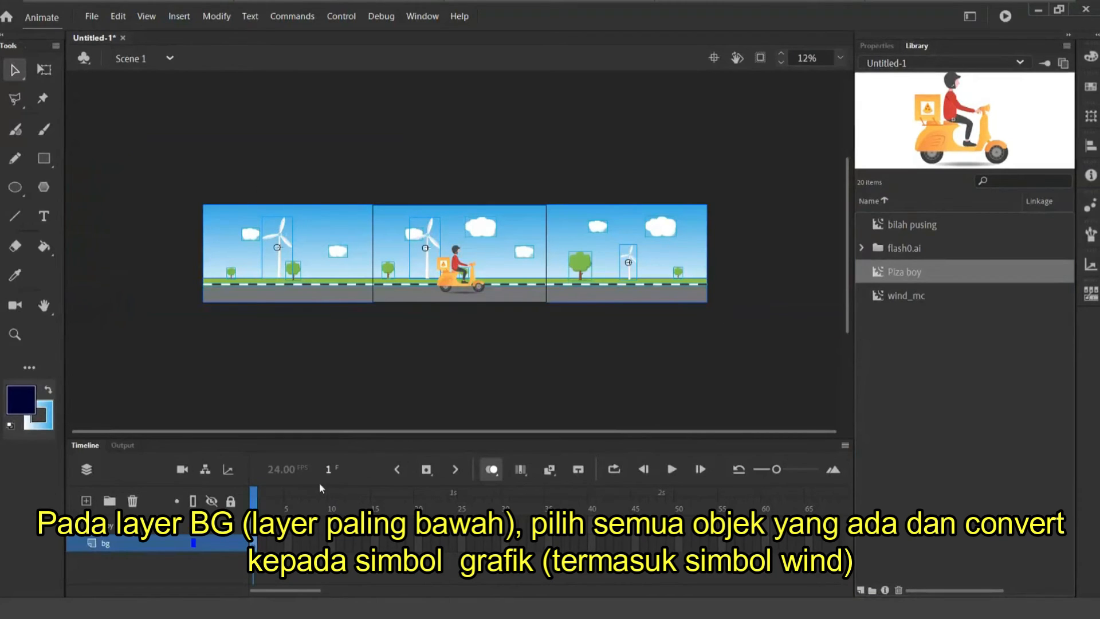
click(212, 526)
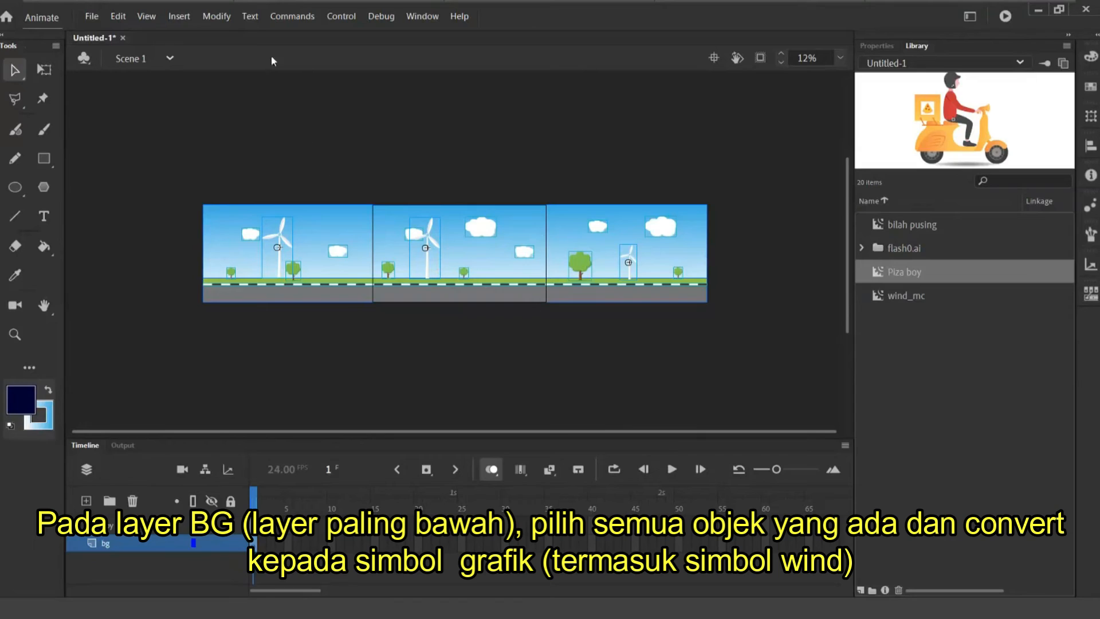
Convert the selected background artwork to a movie clip symbol named latar.
click(217, 16)
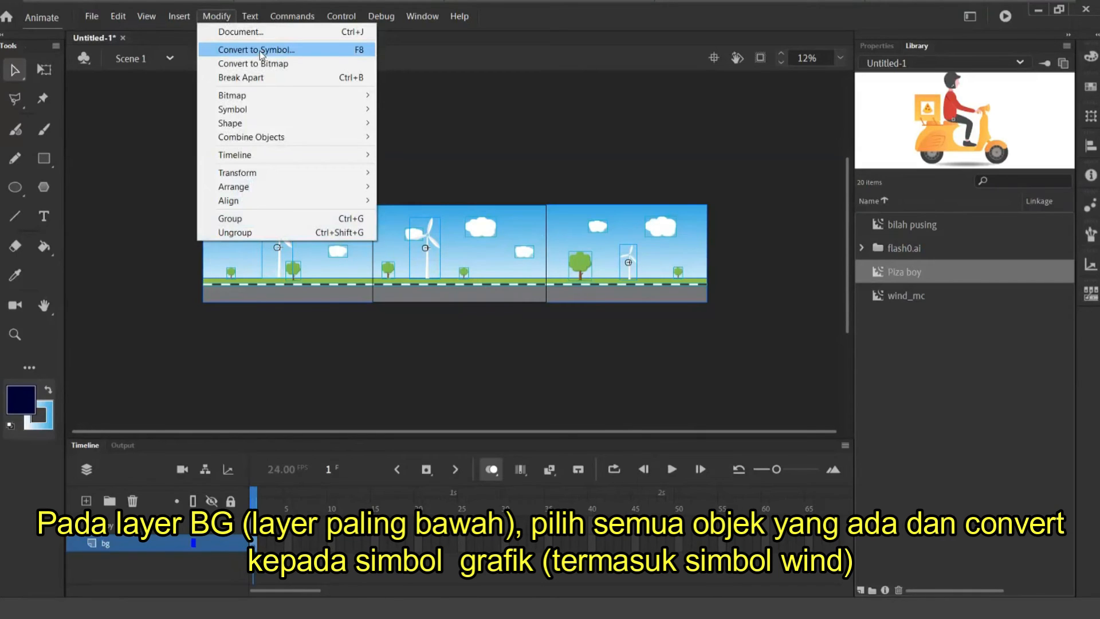
click(318, 50)
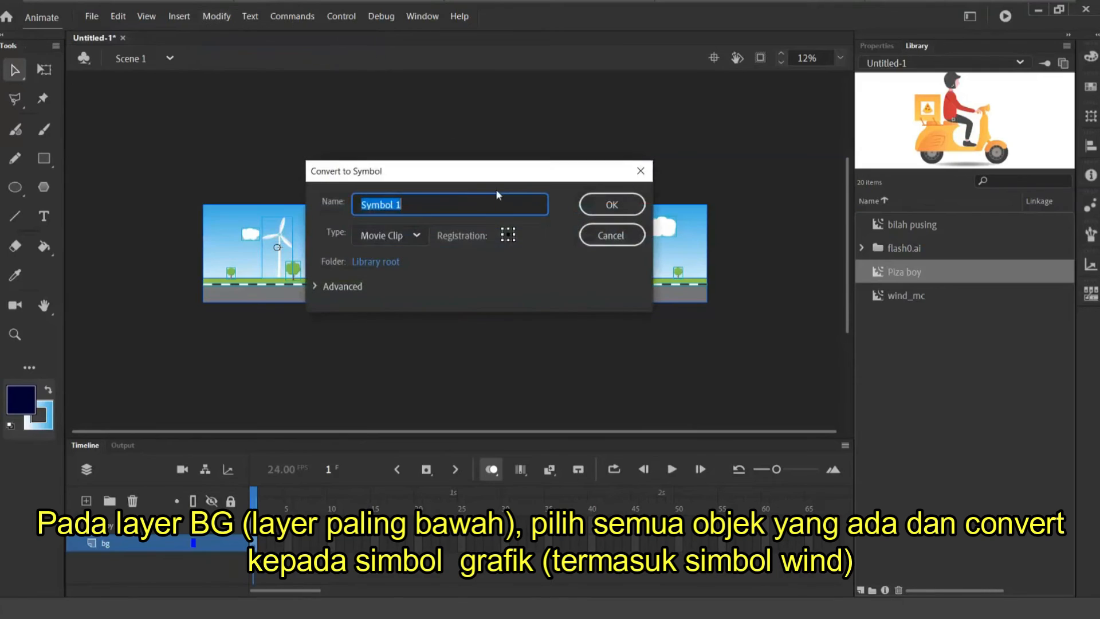
click(450, 204)
key(BackSpace)
key(BackSpace)
key(BackSpace)
key(BackSpace)
key(BackSpace)
key(BackSpace)
key(BackSpace)
key(BackSpace)
text(latar)
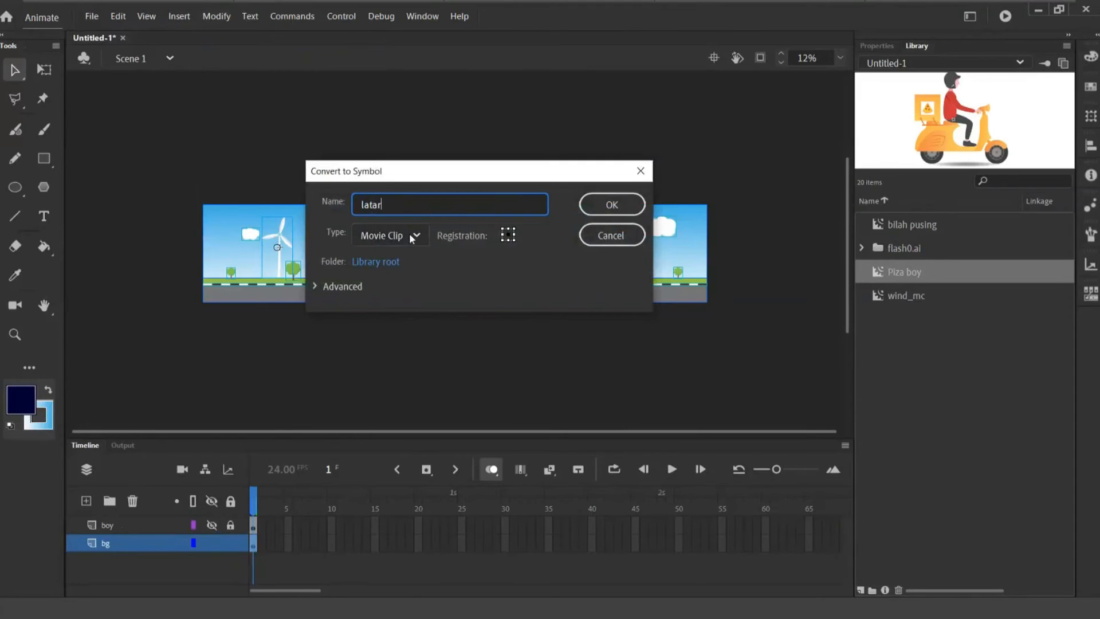
click(619, 206)
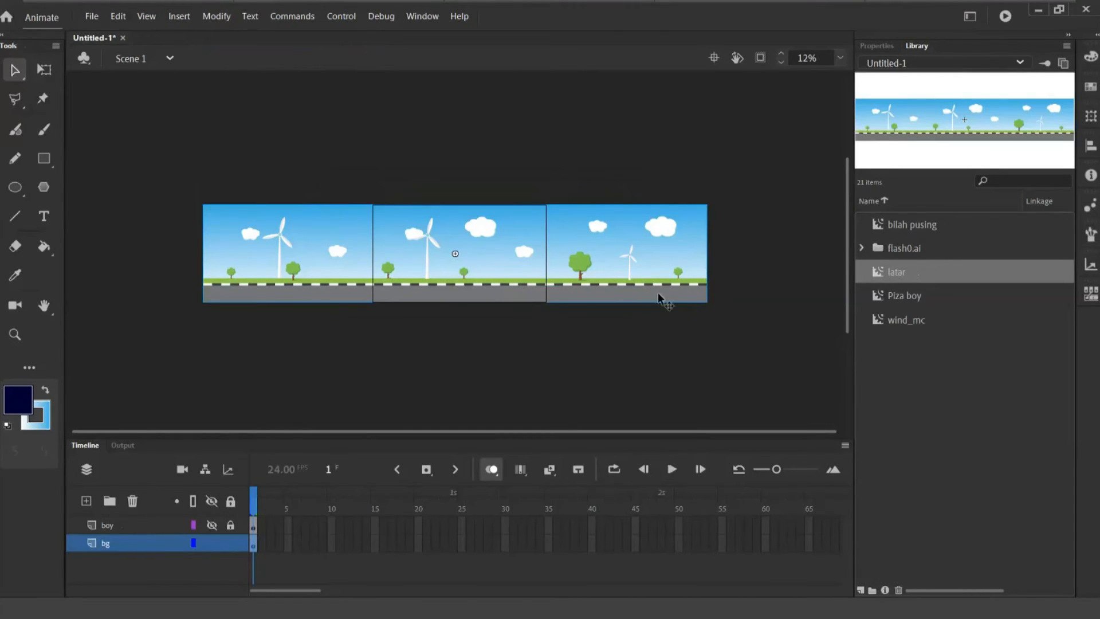
Shift the latar background left until its last section fills the stage, and extend both layers to frame 120.
drag(676, 297, 560, 306)
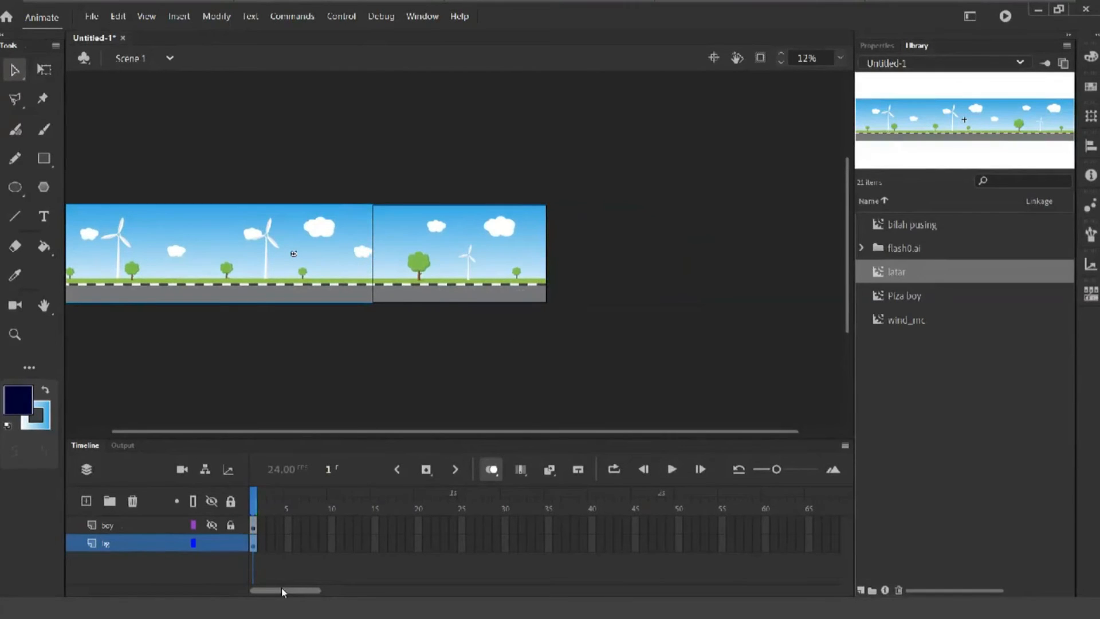
drag(280, 589, 369, 590)
click(749, 543)
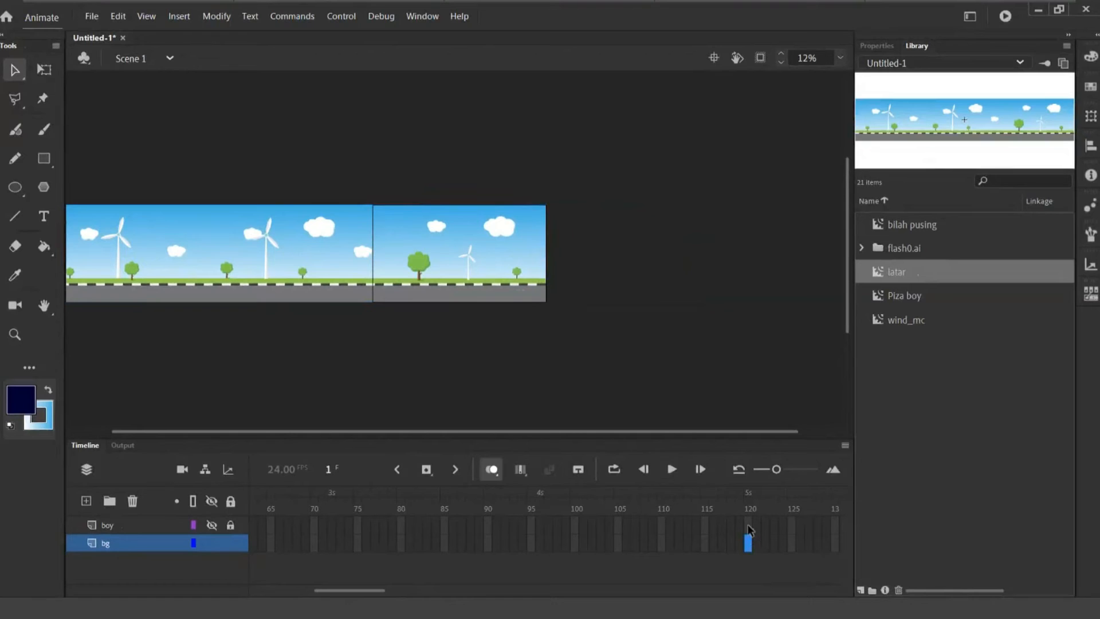
drag(749, 530, 748, 543)
right_click(749, 541)
click(802, 232)
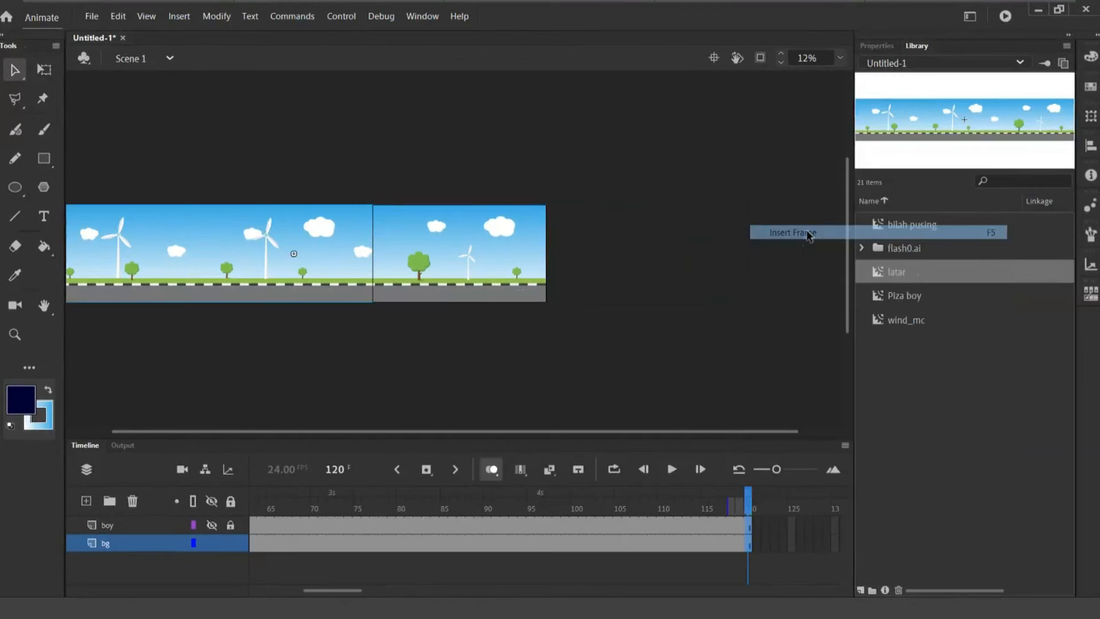
click(712, 385)
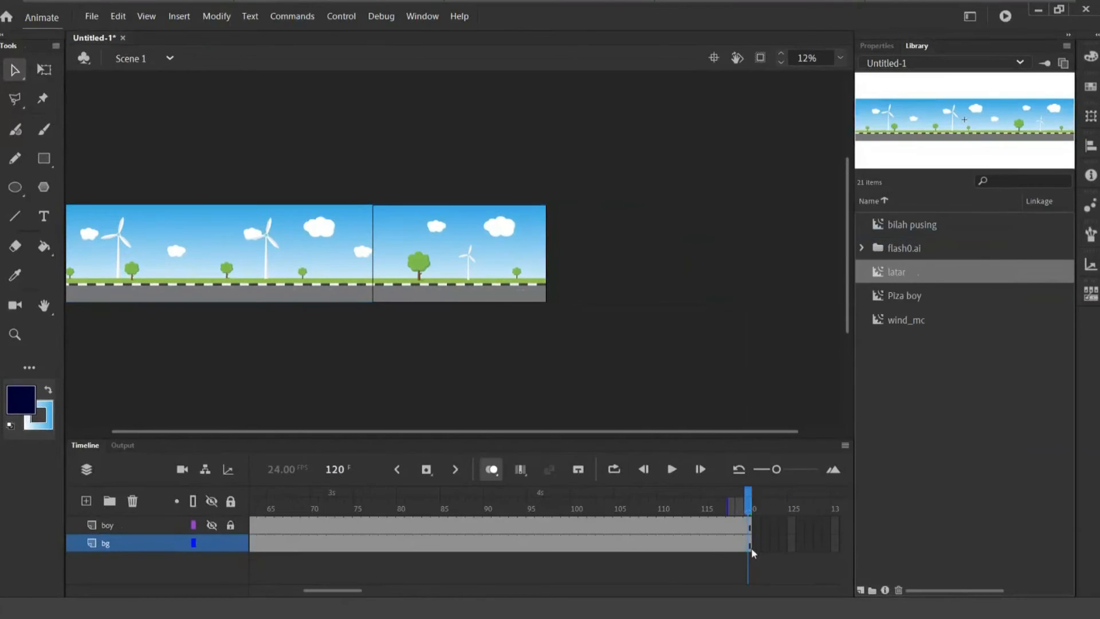
Create a motion tween on the bg layer starting at frame 1.
drag(361, 590, 168, 586)
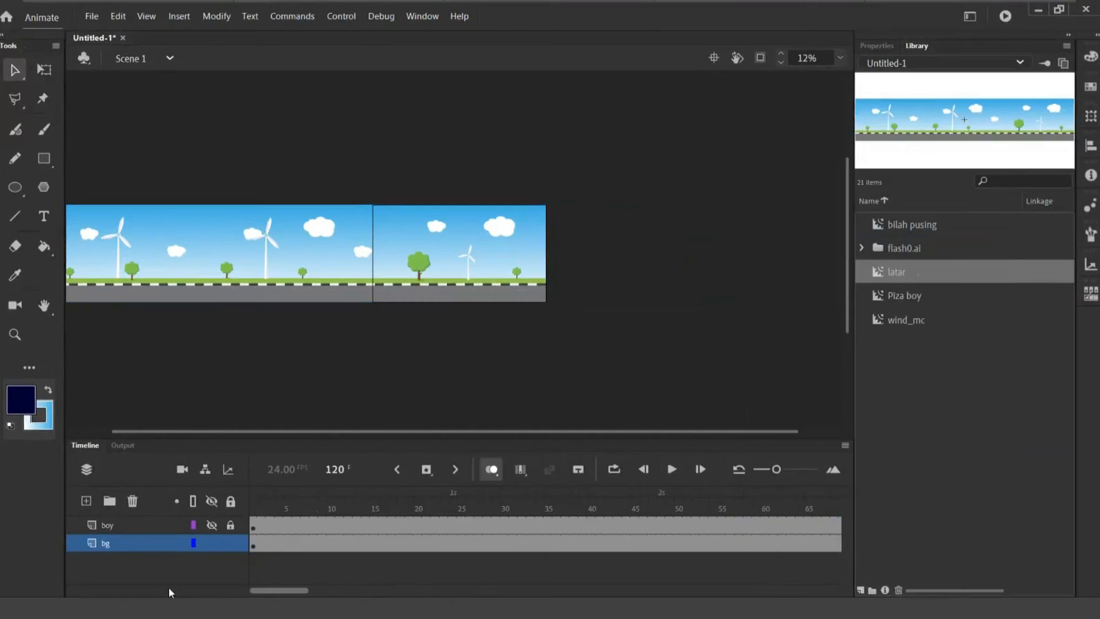
right_click(253, 547)
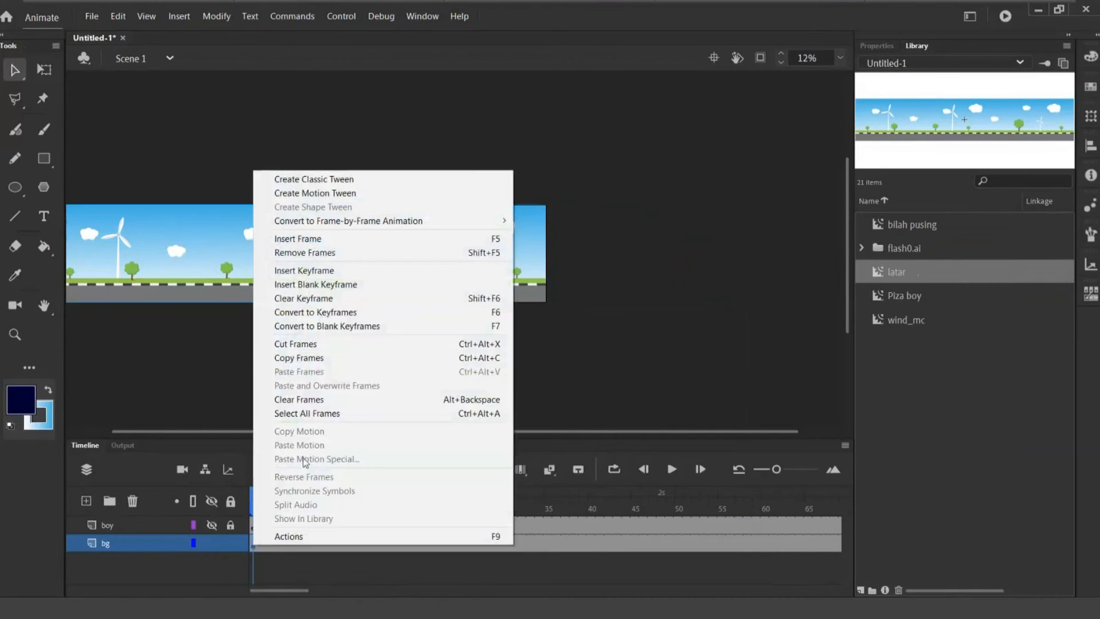
click(352, 193)
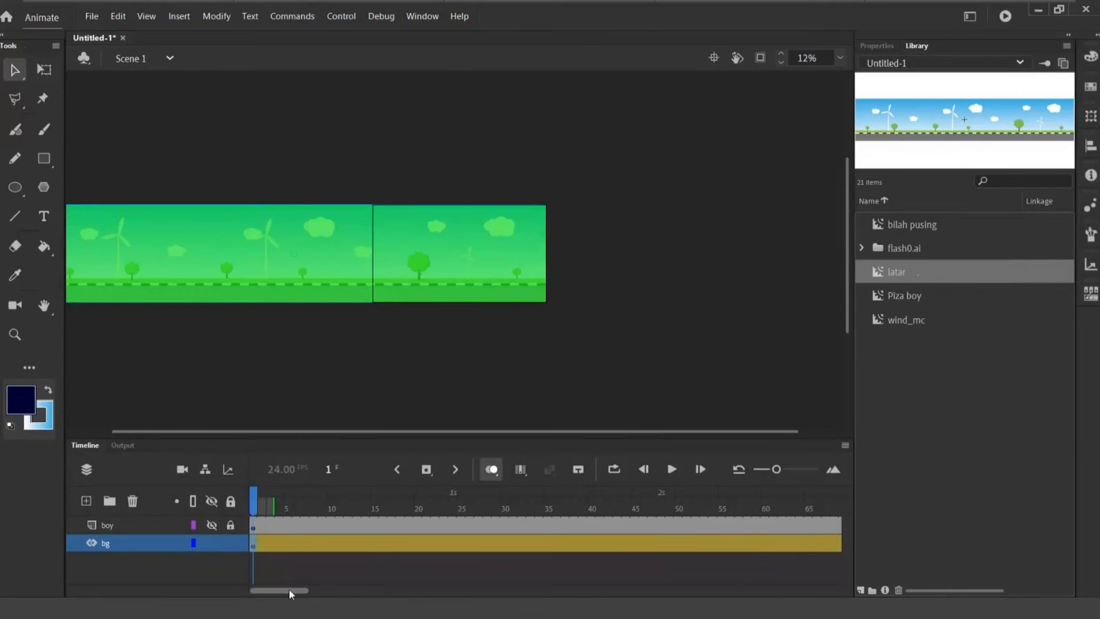
Insert a keyframe at frame 120 of bg and move the background right until its first section fills the stage.
drag(289, 589, 377, 592)
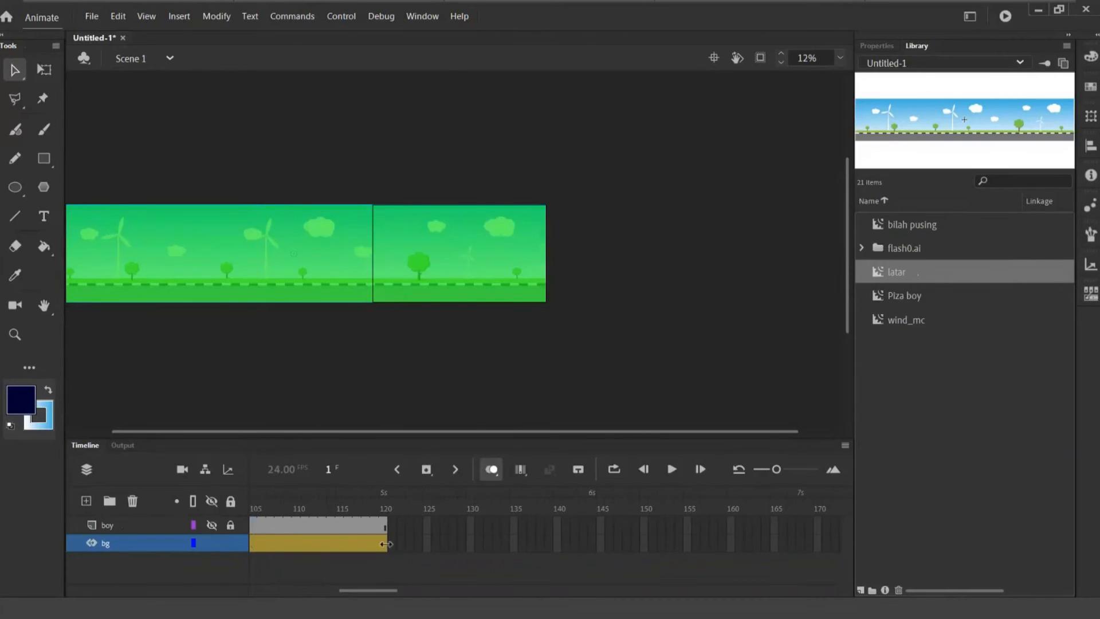
click(385, 544)
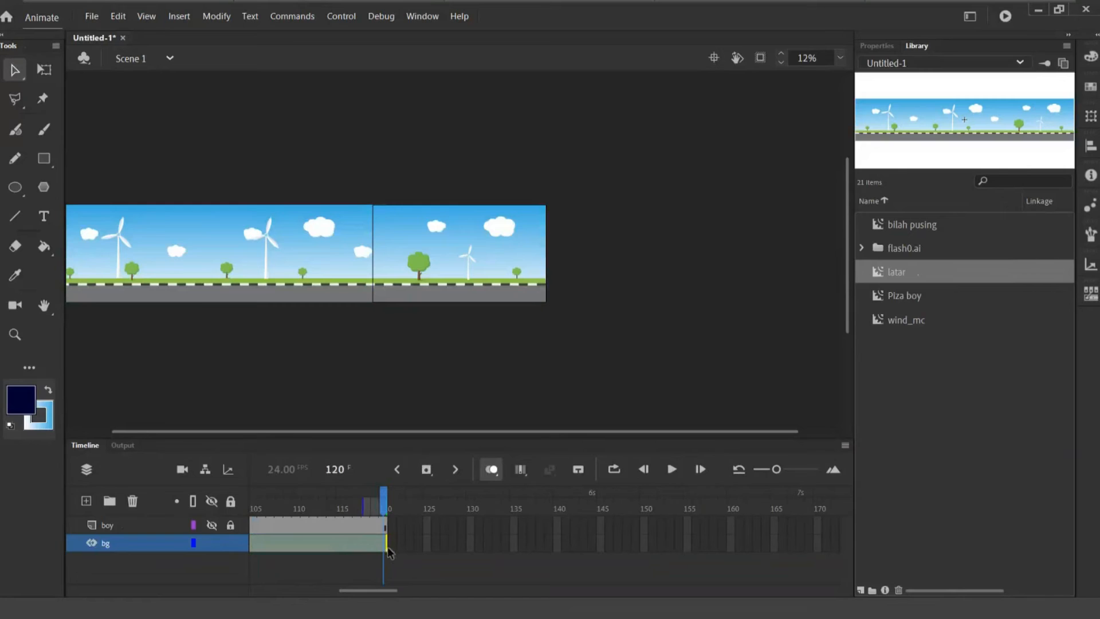
click(386, 544)
right_click(388, 548)
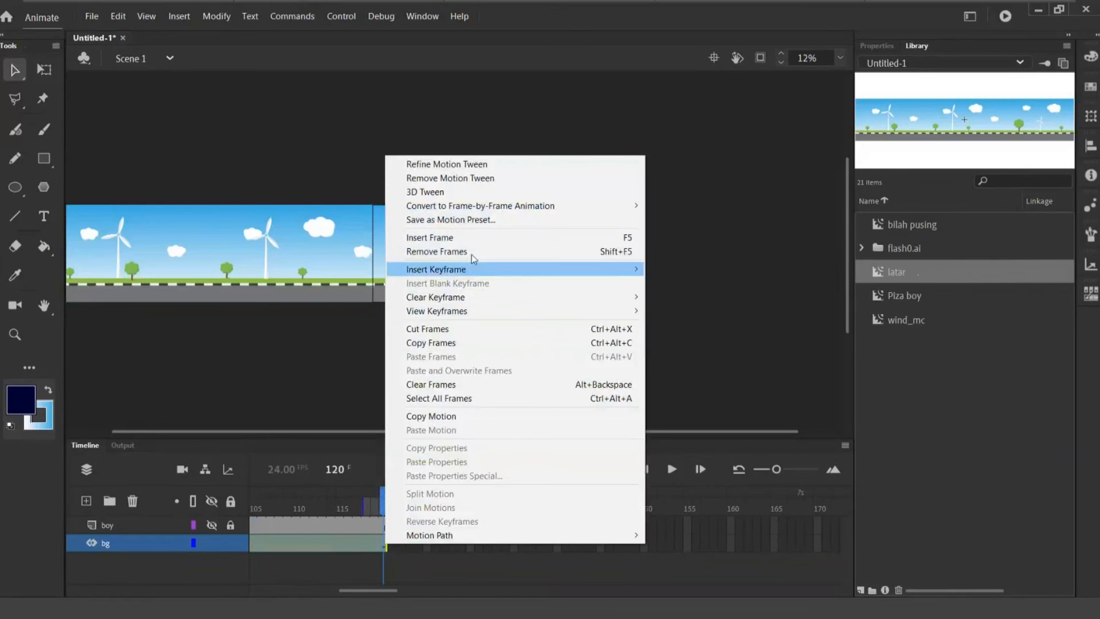
mouse_move(470, 270)
click(679, 269)
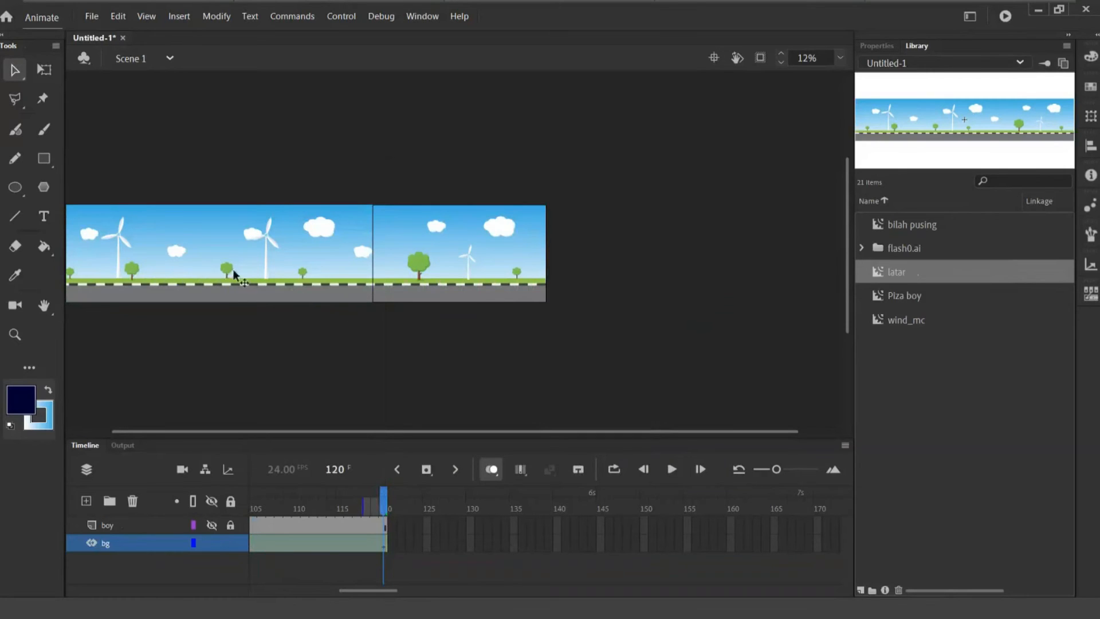
drag(232, 272, 484, 300)
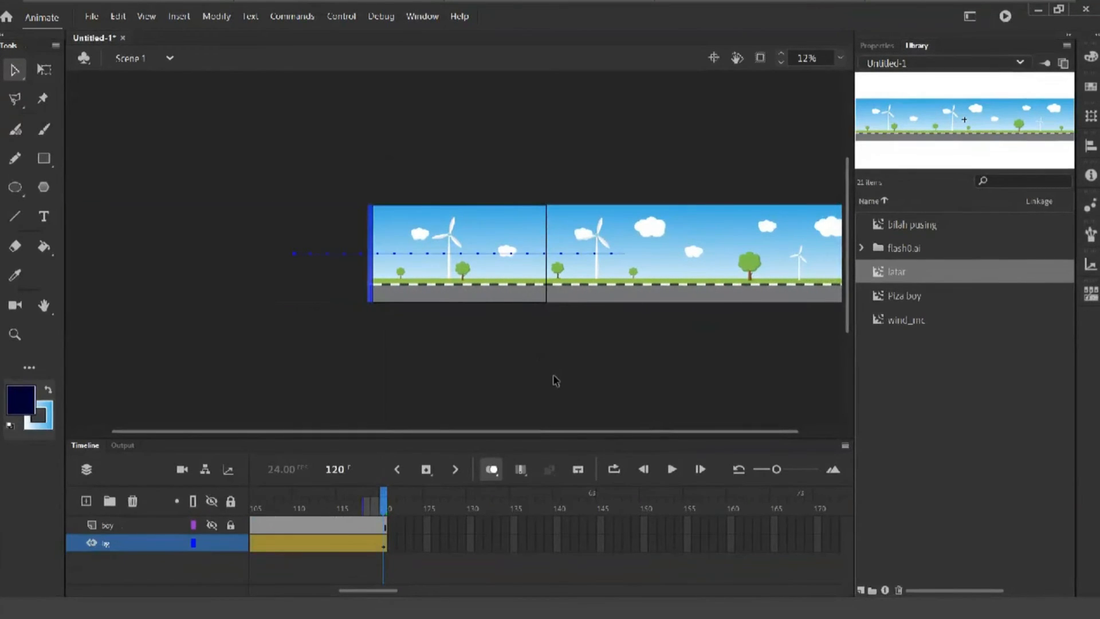
key(ctrl+equal)
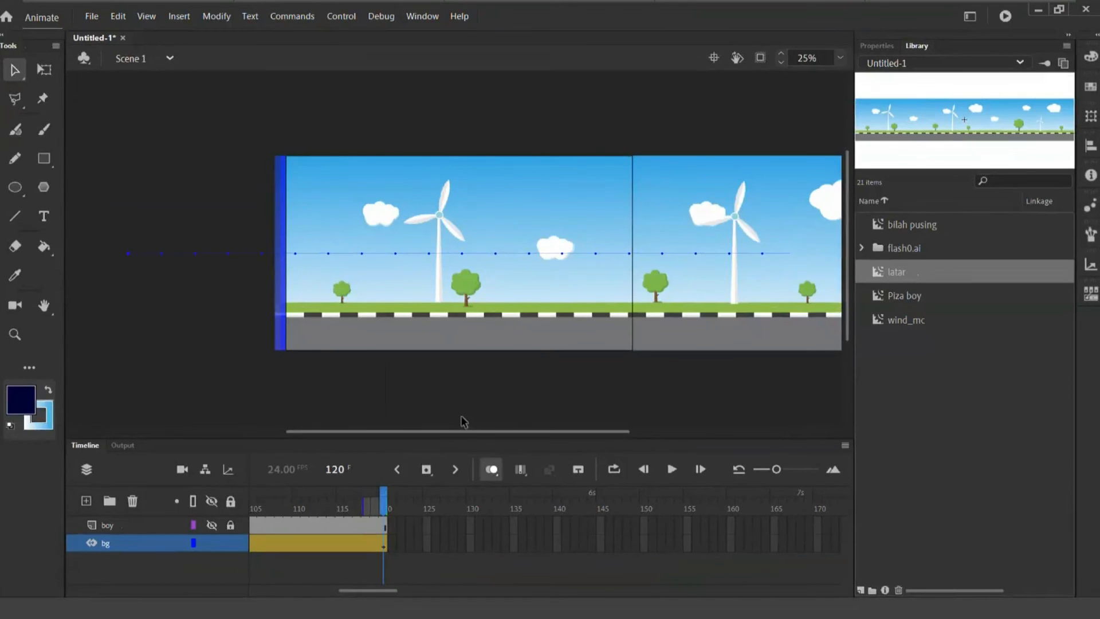
Test the movie to check the scrolling background behind the scooter, and close the preview.
key(ctrl+Return)
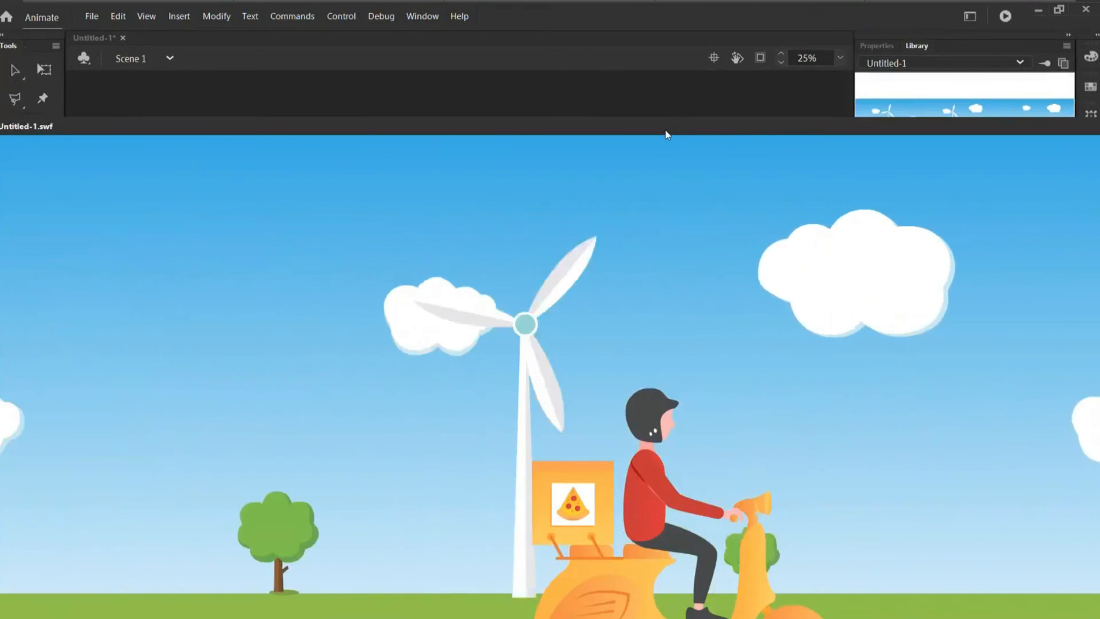
drag(663, 129, 663, 38)
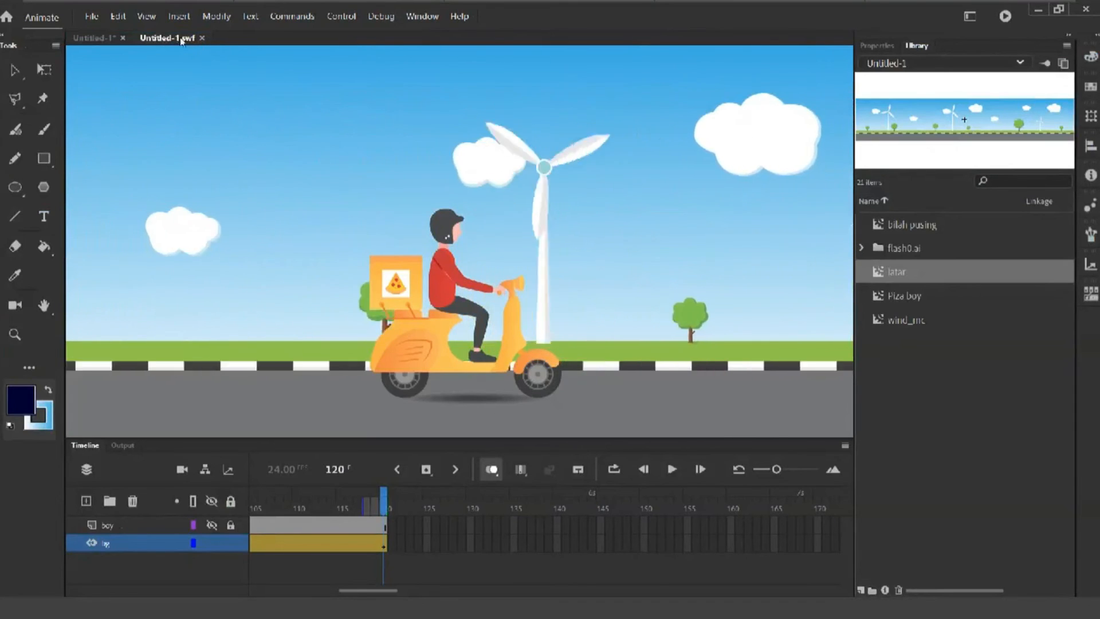
click(203, 39)
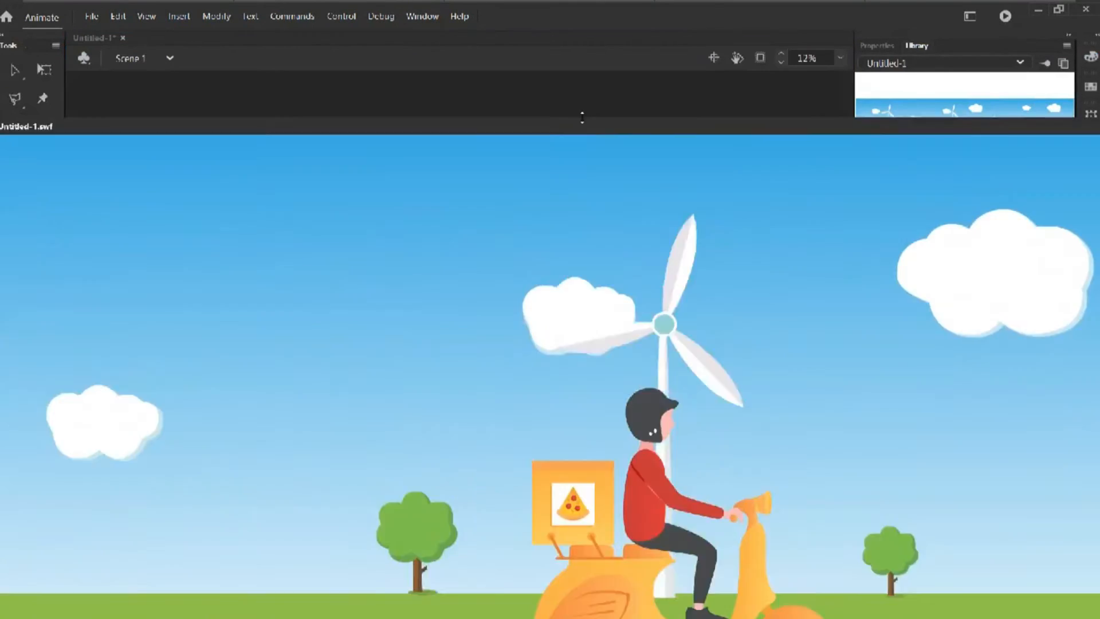
drag(582, 120, 258, 88)
click(1013, 95)
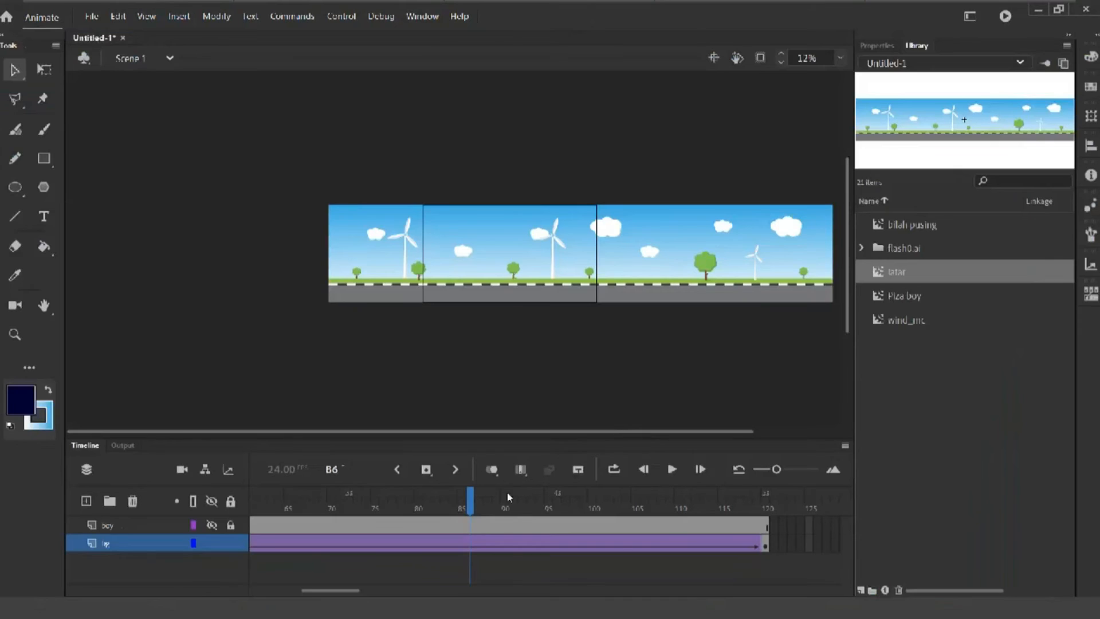
Show and unlock the boy layer and open the Piza boy symbol for editing.
drag(338, 588, 220, 586)
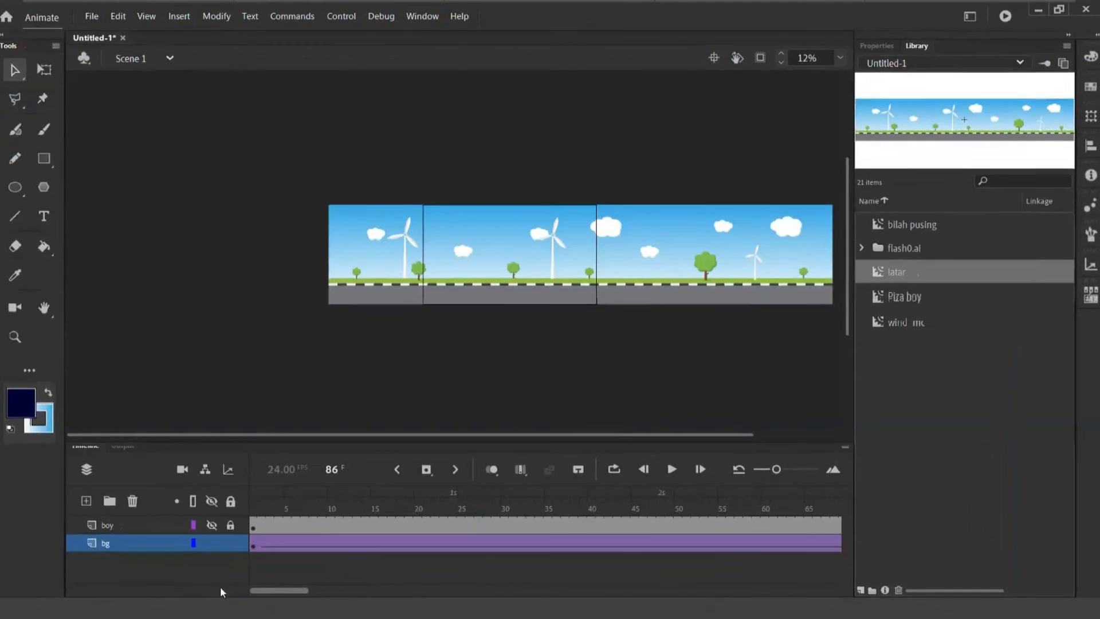
click(210, 524)
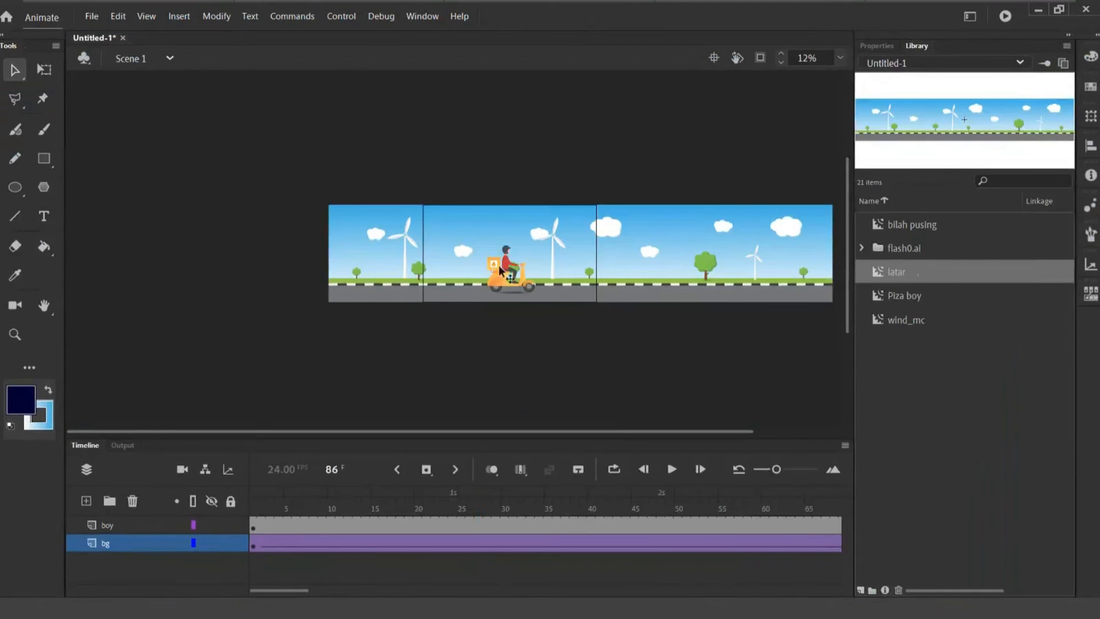
click(516, 291)
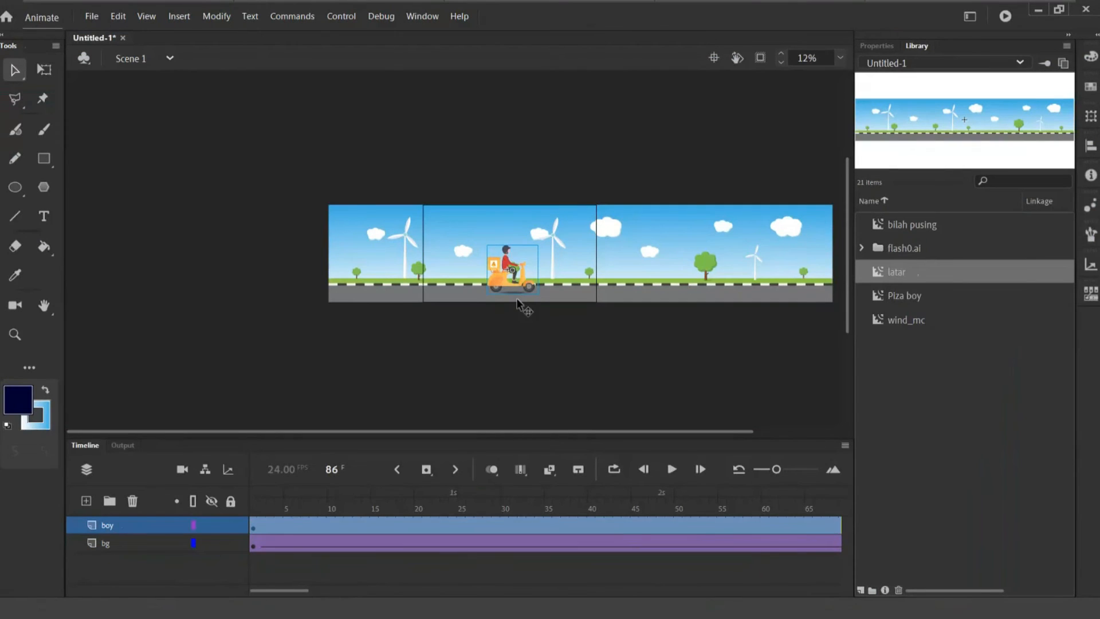
key(ctrl+equal)
key(ctrl+equal)
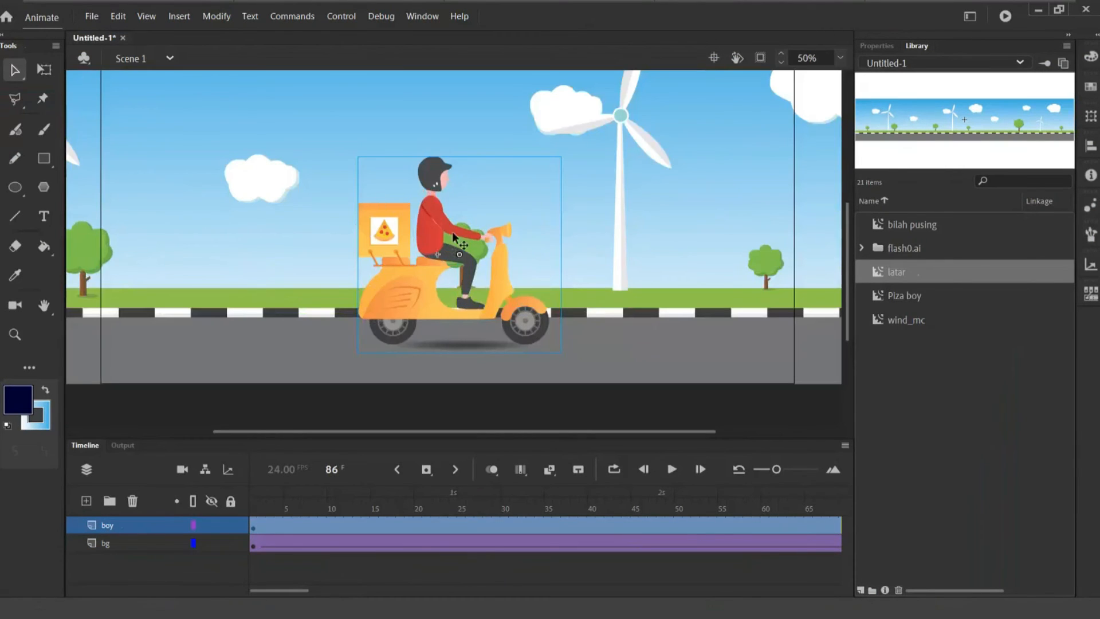
double_click(411, 295)
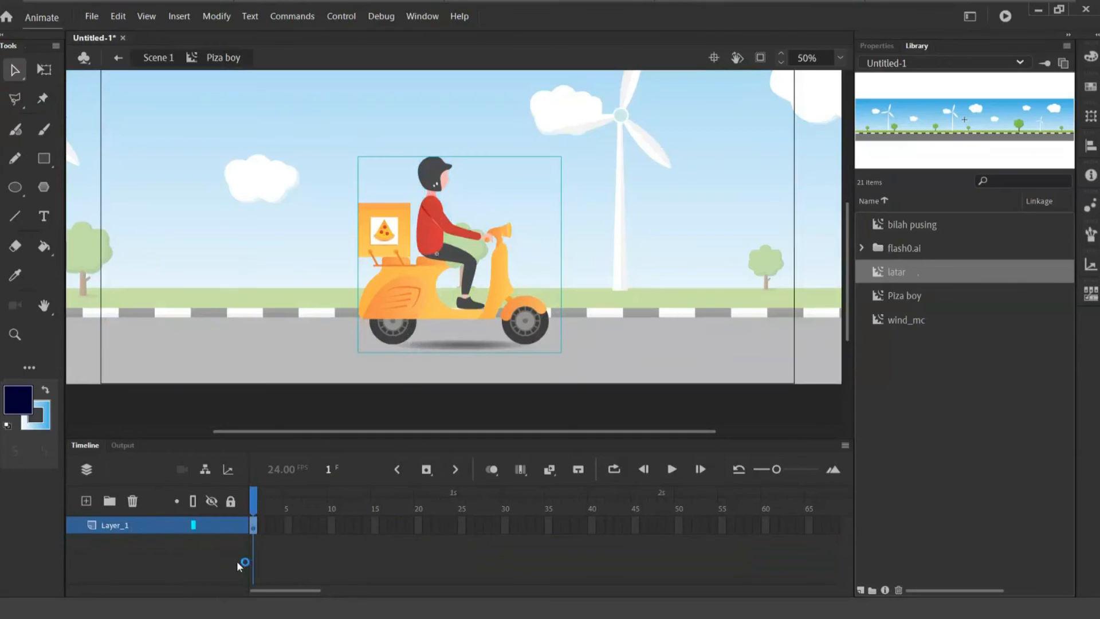
Rename the Piza boy symbol's Layer_1 as scooter and add a layer named tayar above it.
double_click(113, 525)
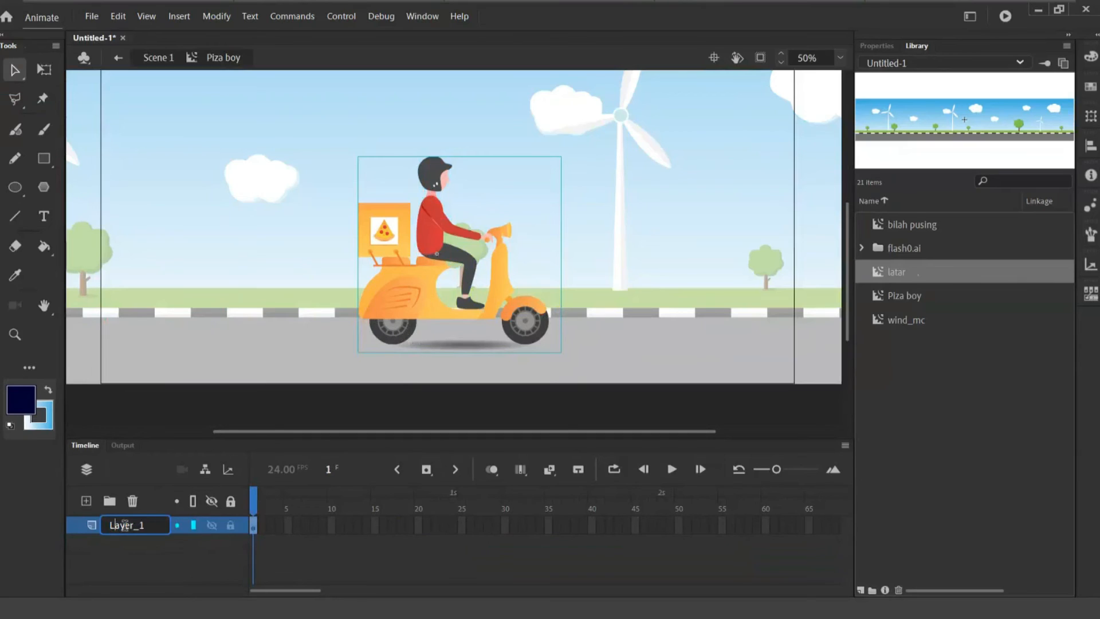
text(scooter)
click(95, 547)
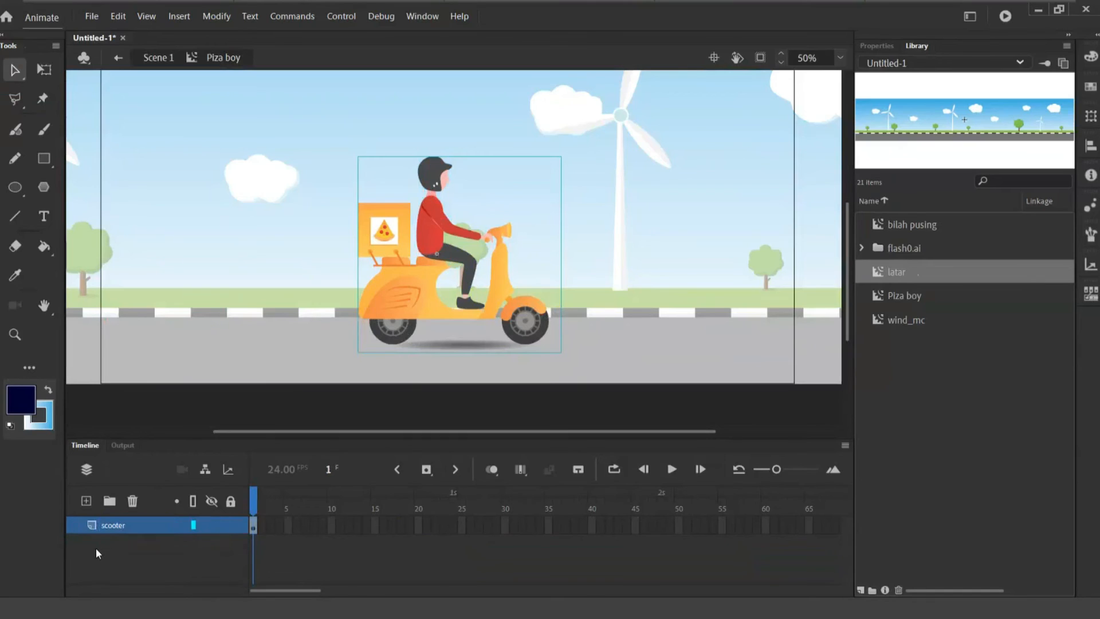
click(87, 503)
double_click(123, 526)
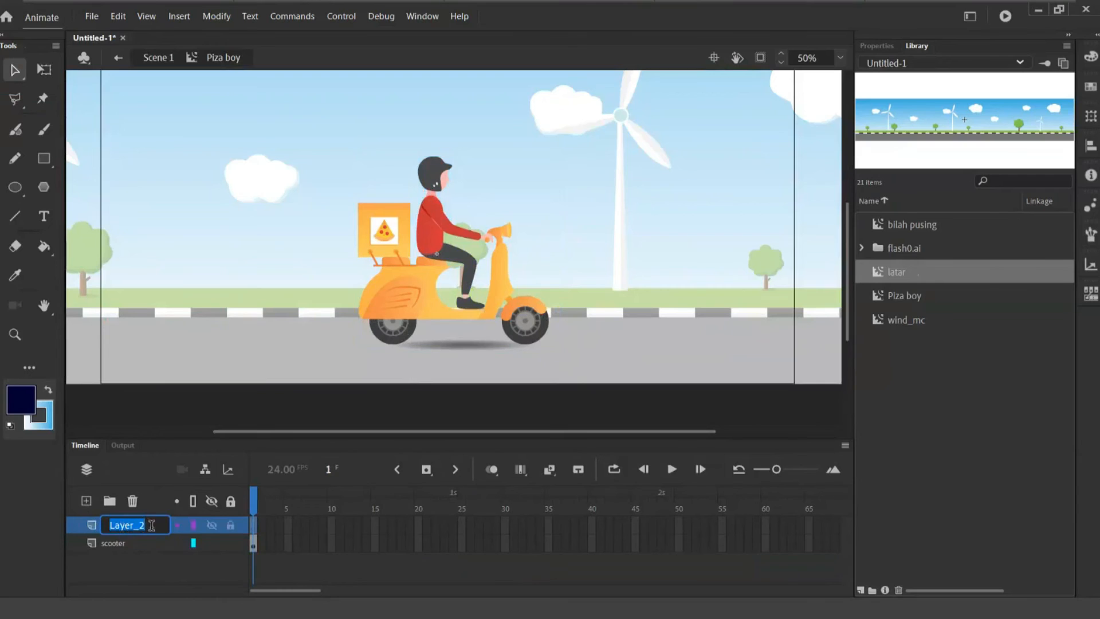
text(tayar)
click(152, 559)
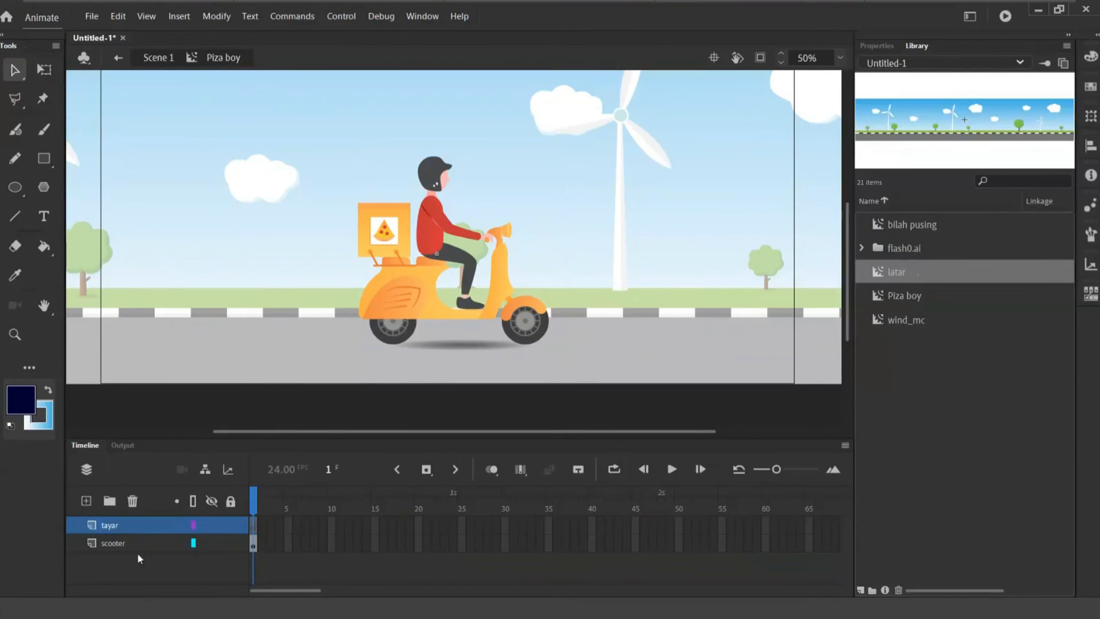
Open the nested groups of the scooter artwork down to the level where the front tyre's parts can be selected.
click(391, 337)
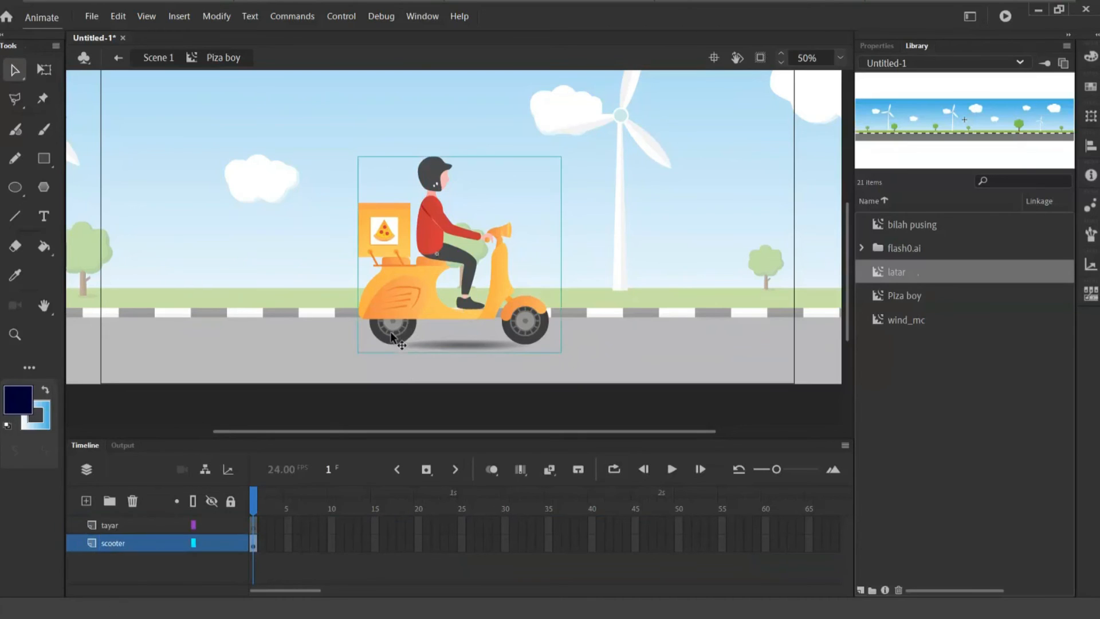
double_click(395, 336)
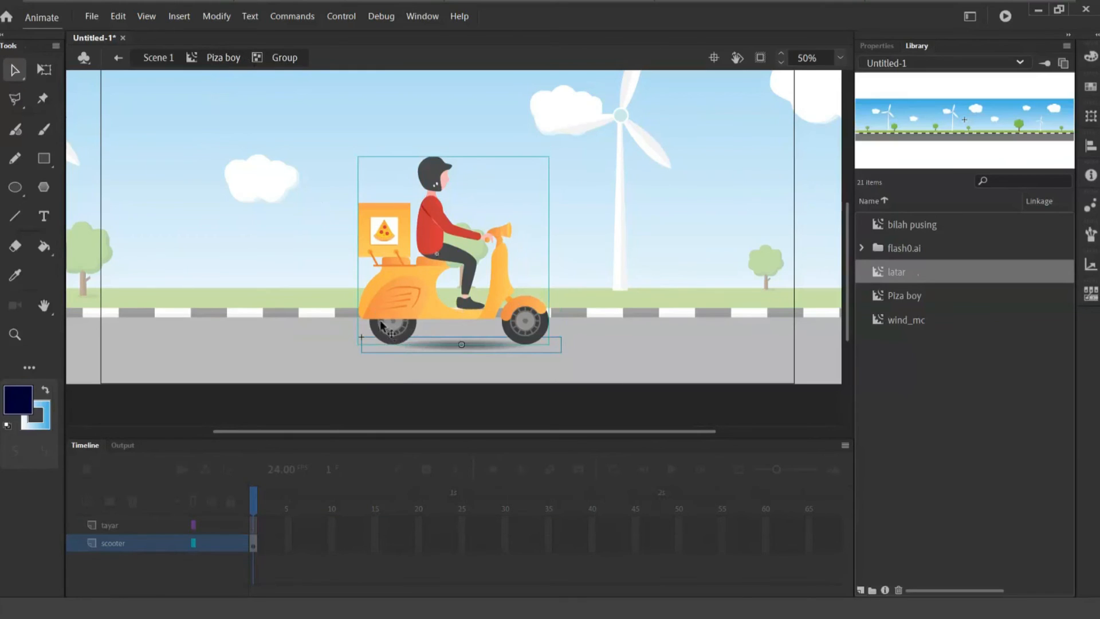
double_click(389, 335)
double_click(391, 332)
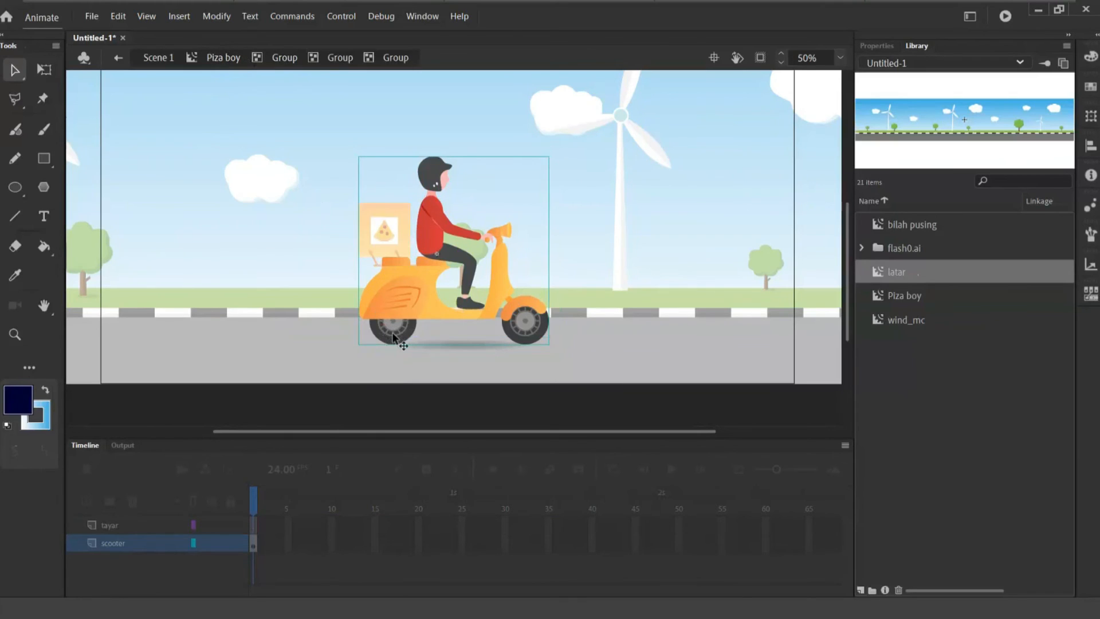
key(ctrl+=)
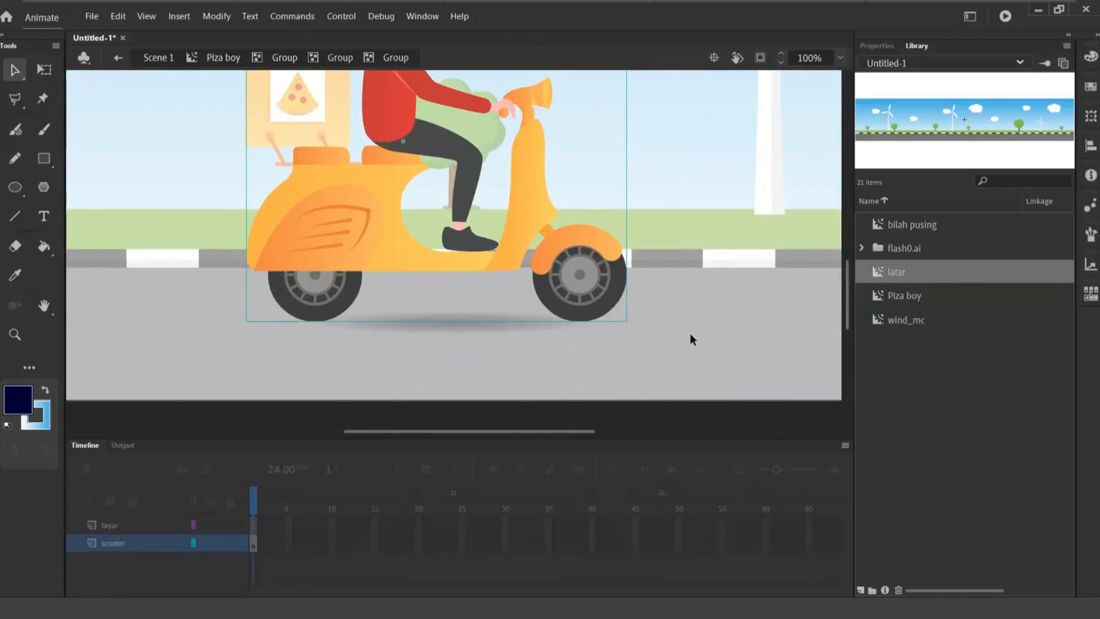
double_click(580, 285)
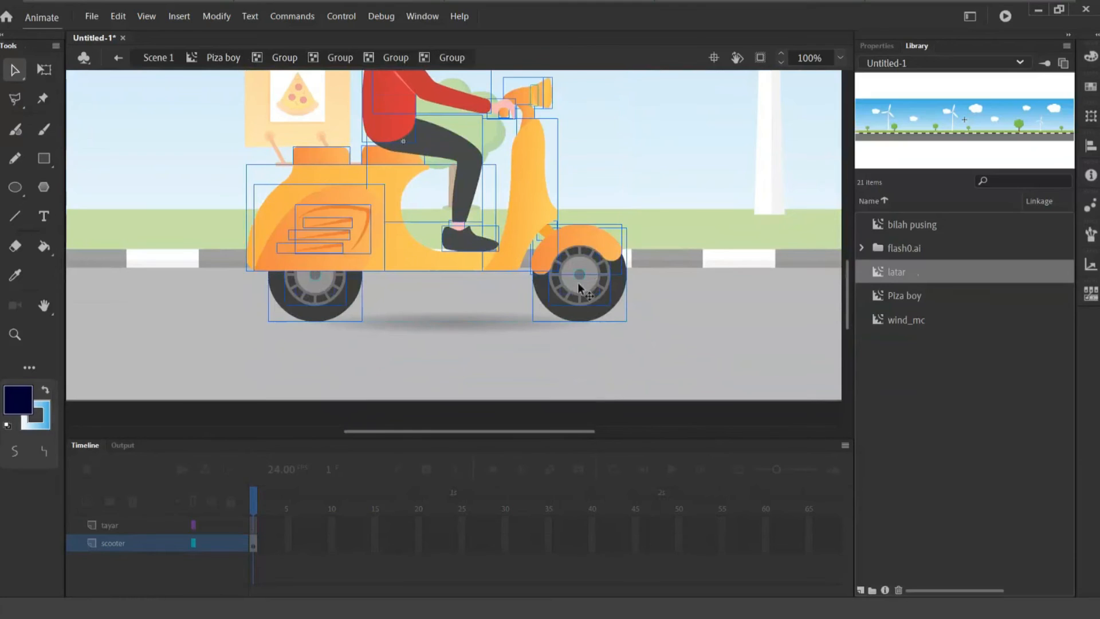
Separate the complete front tyre from the scooter's front fender and cut it out of the artwork.
click(638, 331)
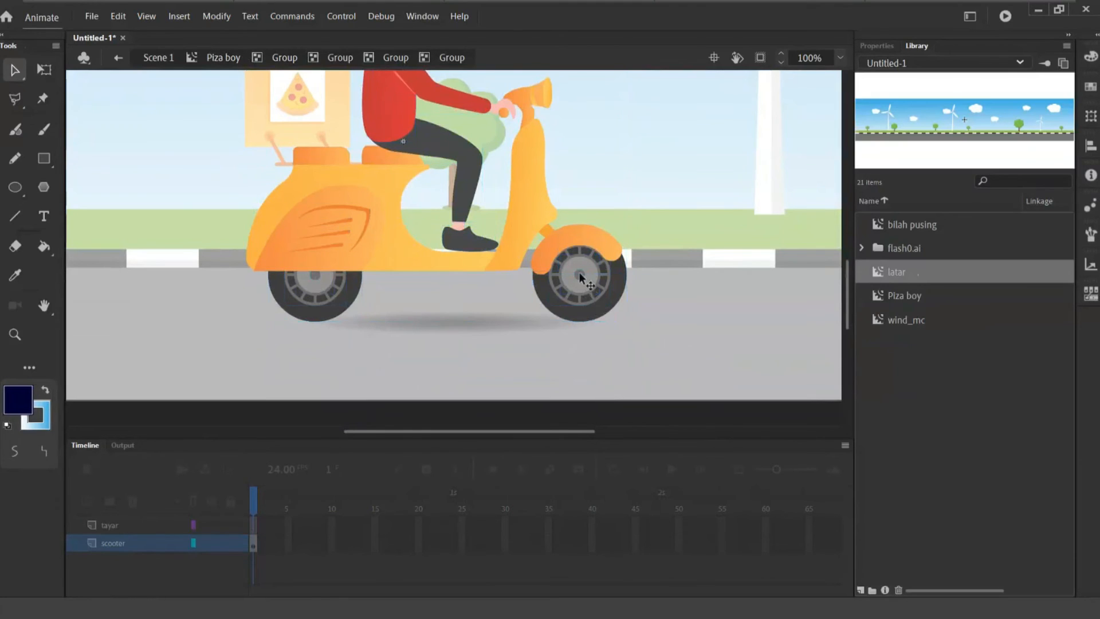
click(609, 299)
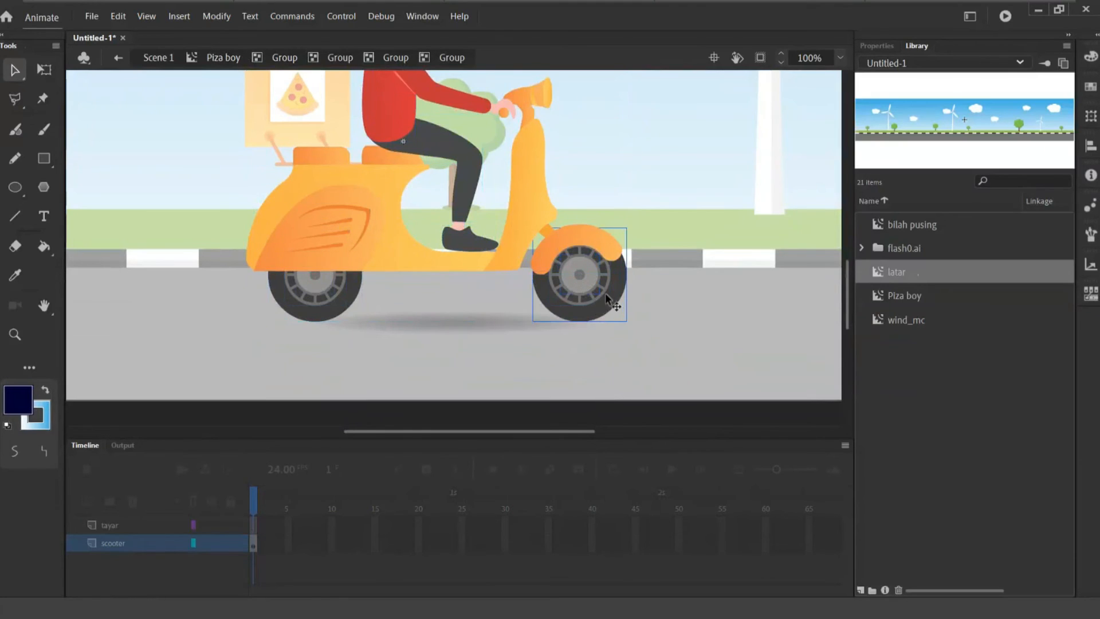
drag(591, 298, 519, 213)
key(ctrl+z)
shift+click(575, 231)
shift+click(547, 235)
shift+click(548, 235)
shift+click(550, 227)
drag(587, 276, 676, 316)
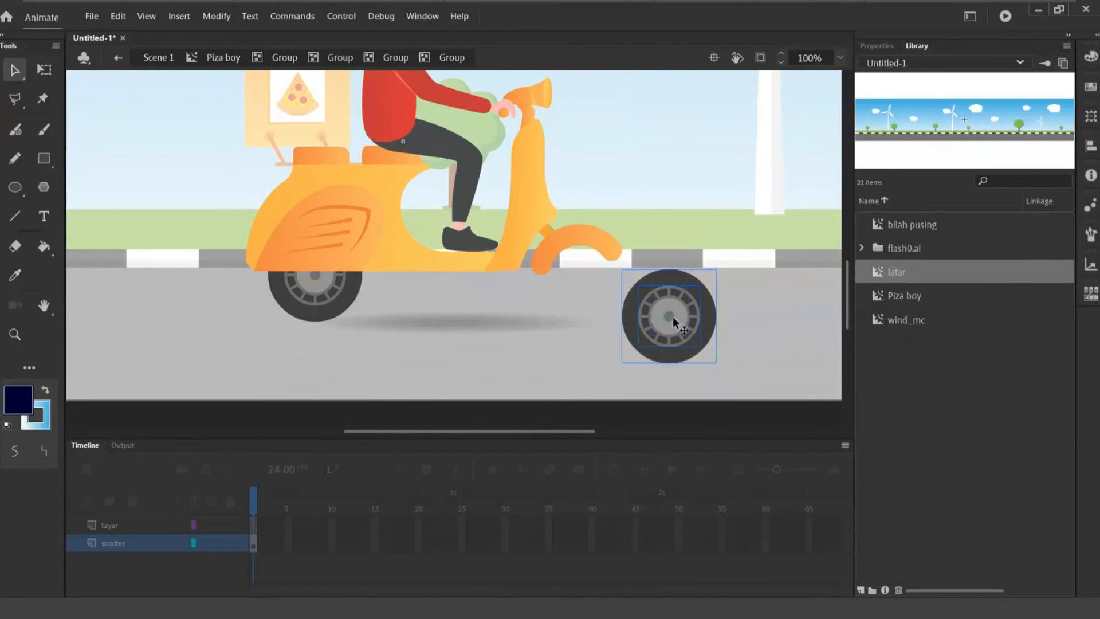
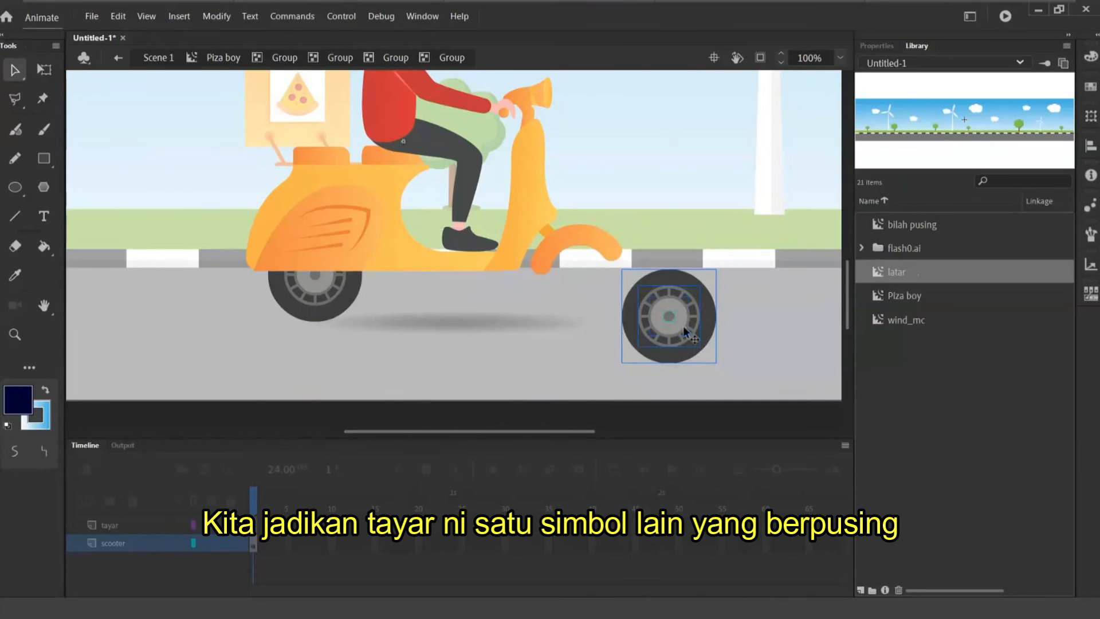
key(ctrl+x)
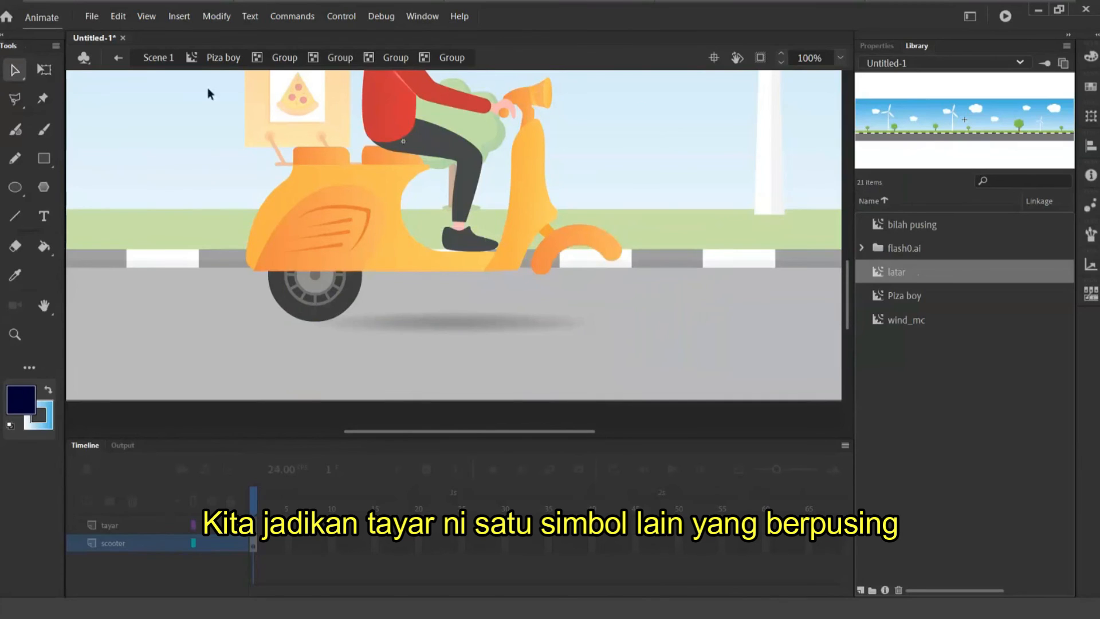
Create a movie clip symbol named tayar pusing and paste the cut tyre at its centre.
click(218, 17)
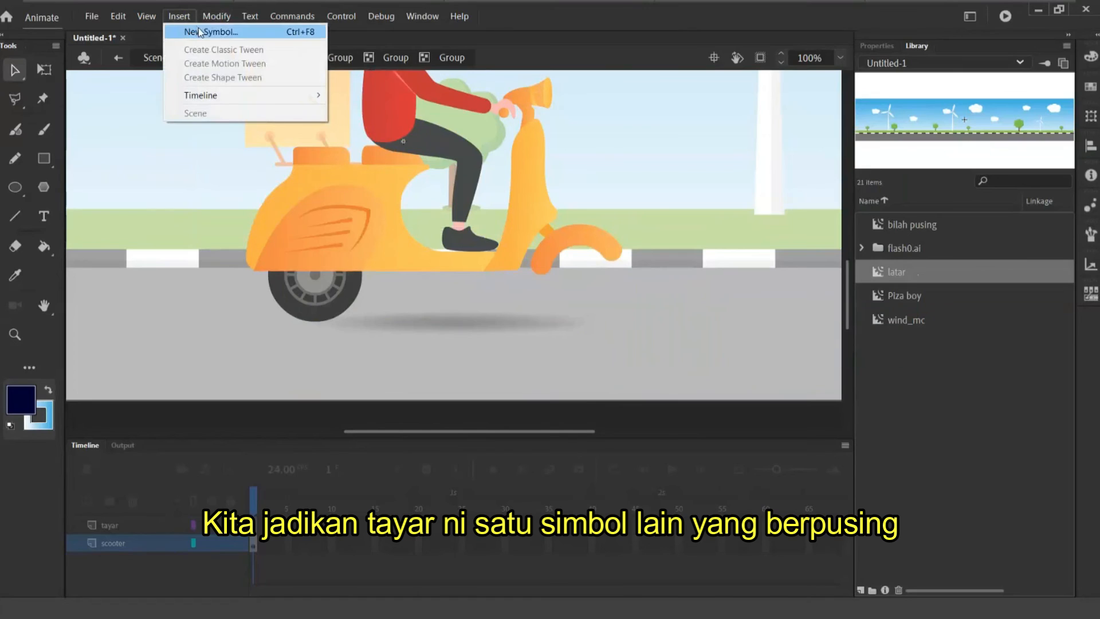
click(198, 31)
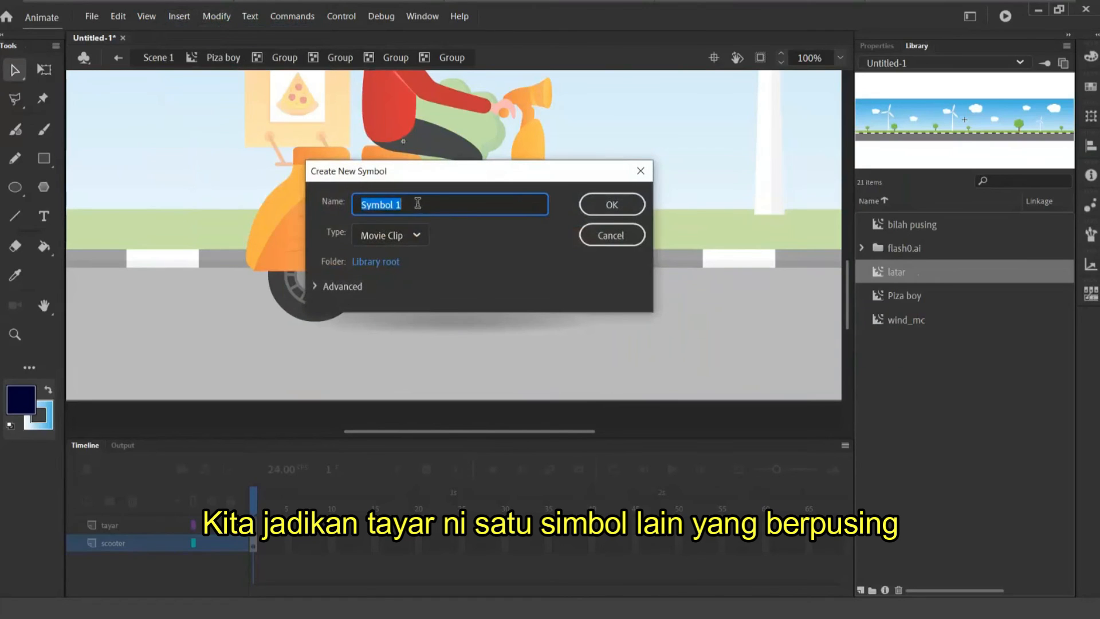
text(tayar pusing)
click(612, 204)
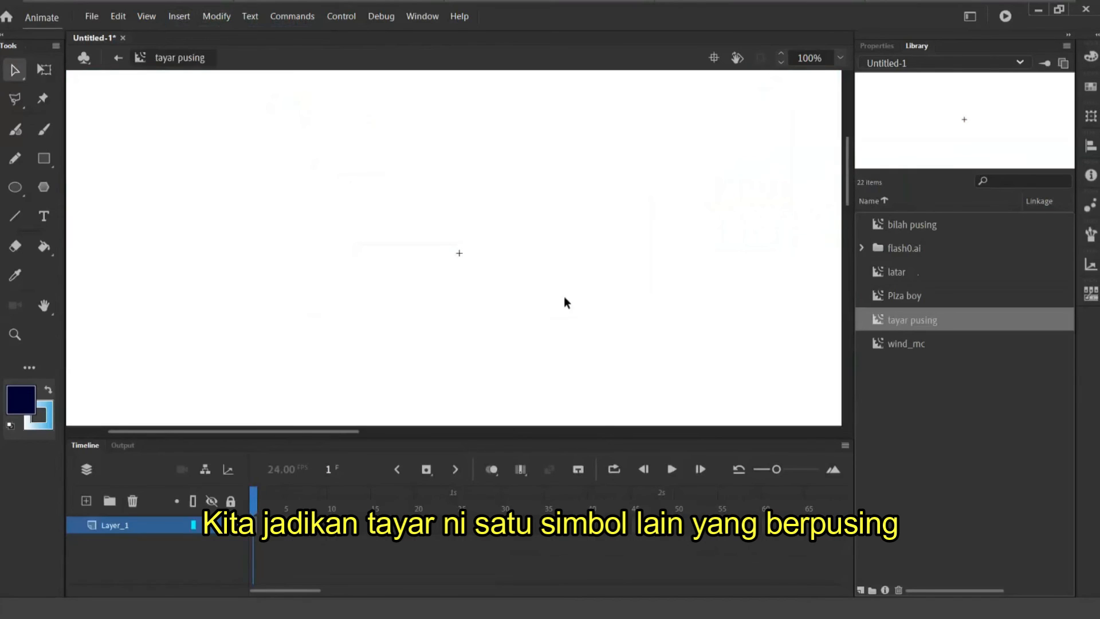
key(ctrl+v)
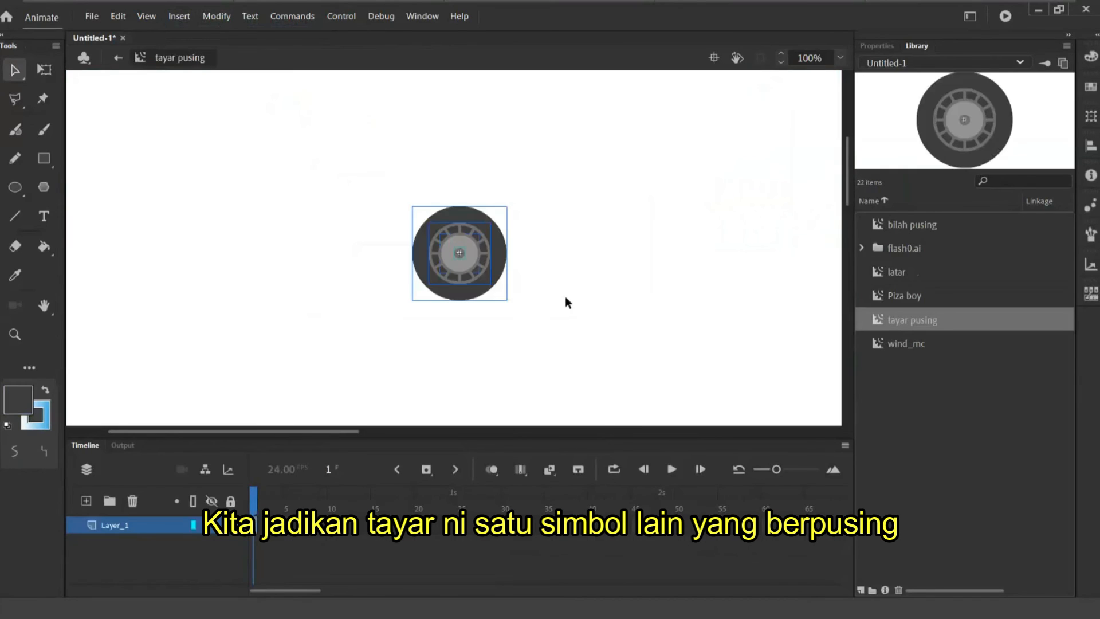
Insert a keyframe at frame 15 of the tayar pusing symbol and rotate the tyre there.
click(377, 527)
right_click(376, 526)
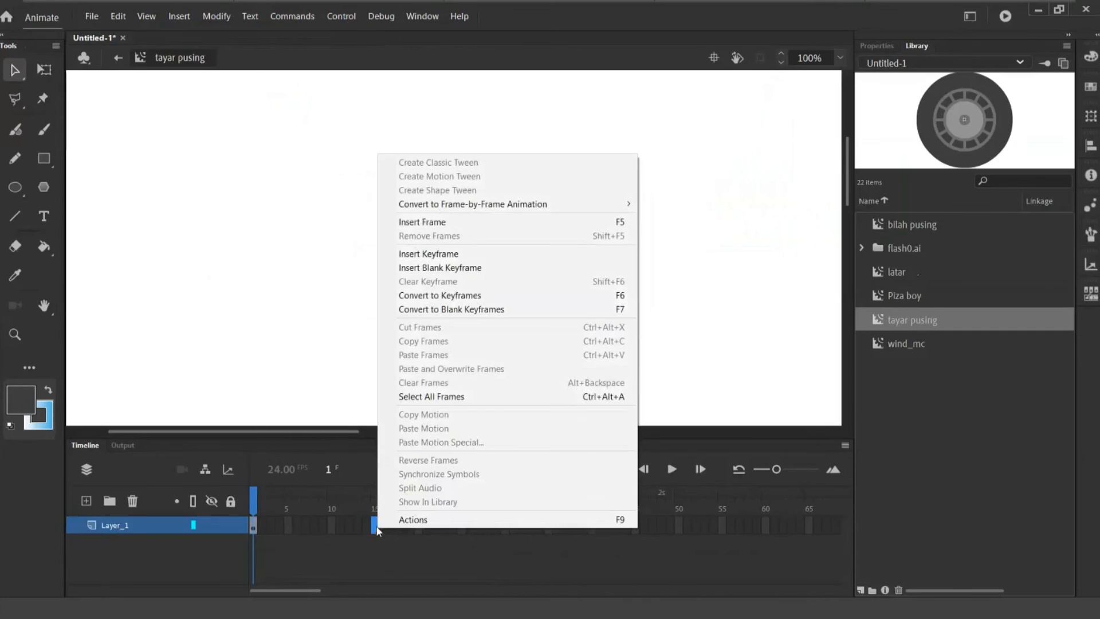
click(494, 258)
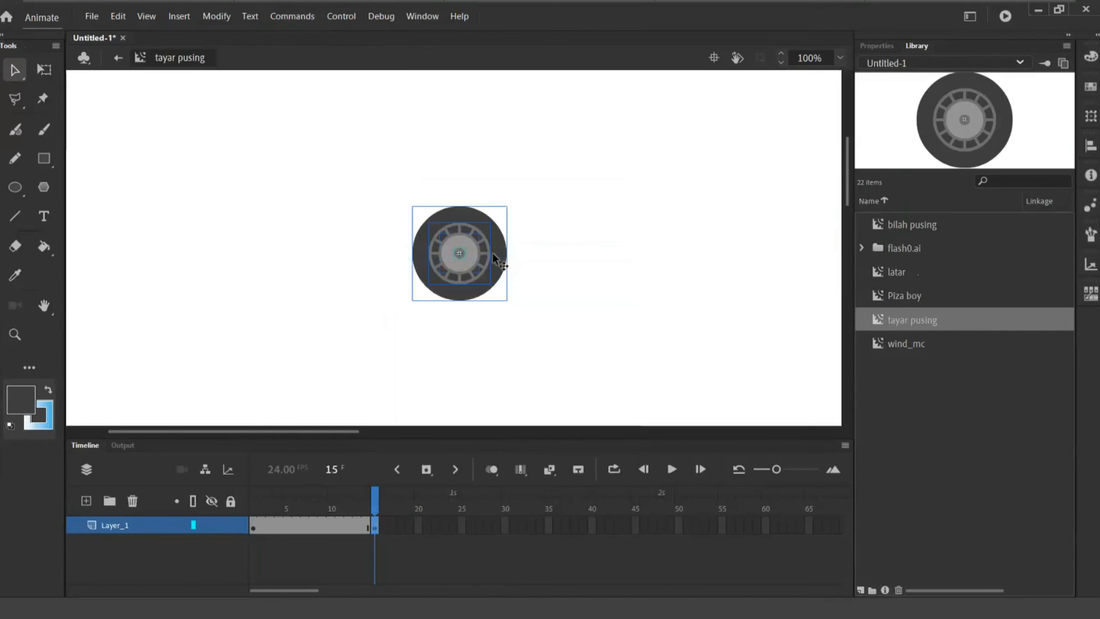
click(44, 69)
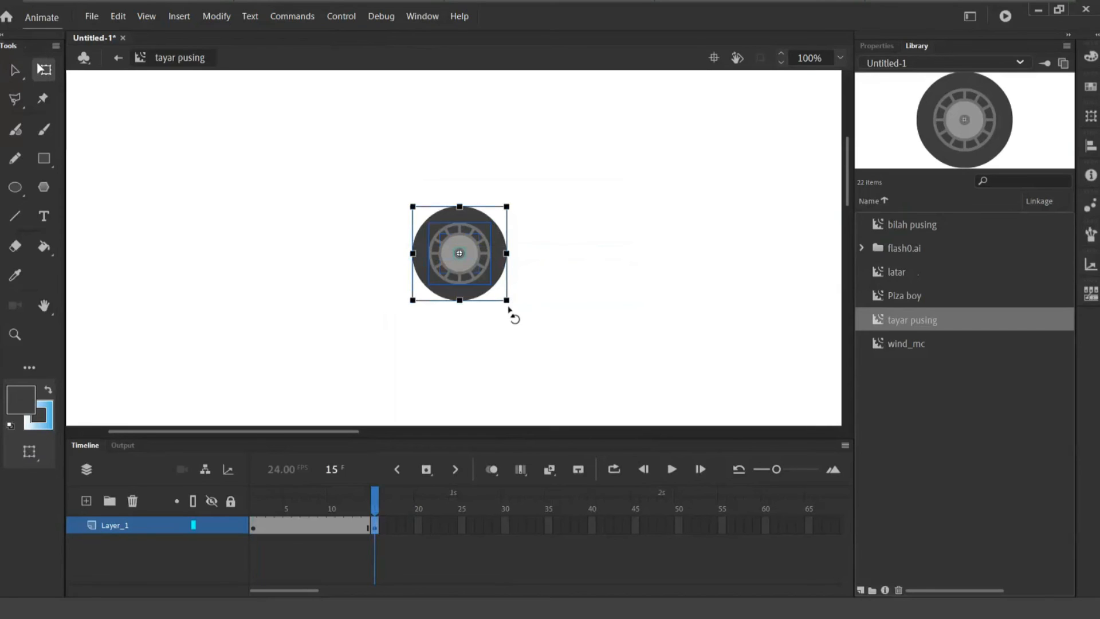
drag(508, 318, 430, 327)
Create a classic tween between the tyre's two keyframes and play it to check the rotation.
right_click(317, 523)
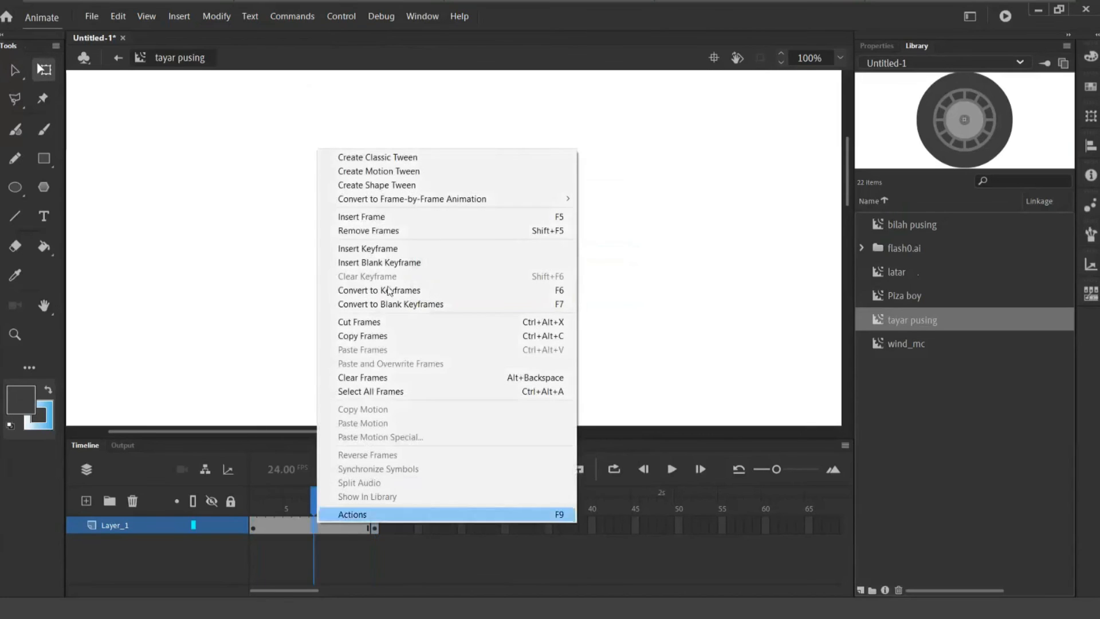
click(410, 163)
key(Return)
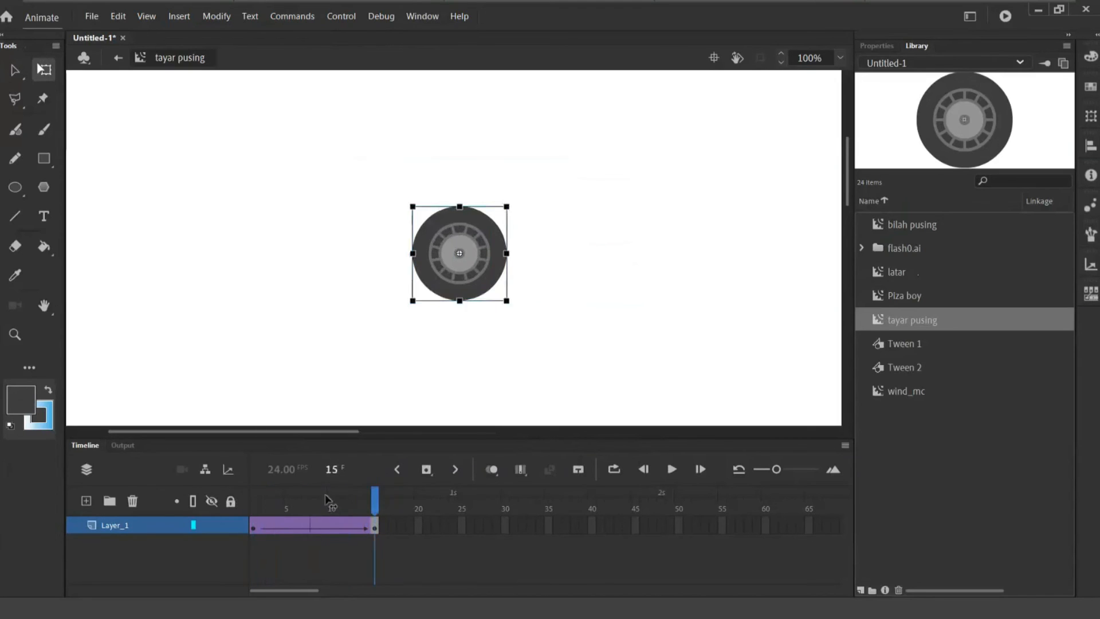
key(Return)
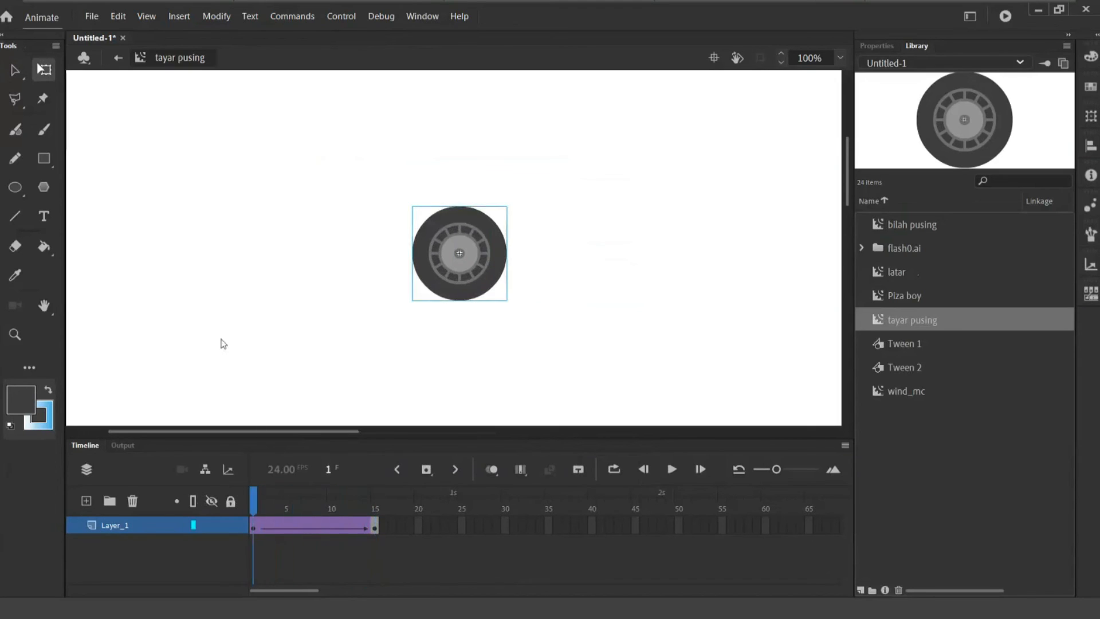
Open the Piza boy symbol from the library and enter its nested groups down to the rear tyre's parts.
click(120, 60)
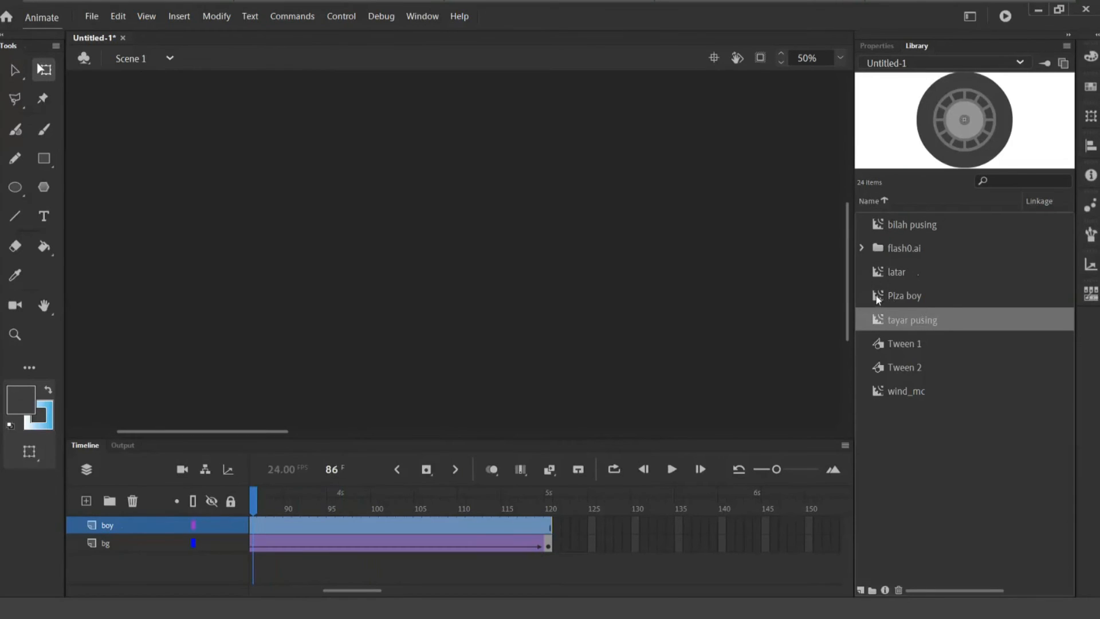
double_click(904, 296)
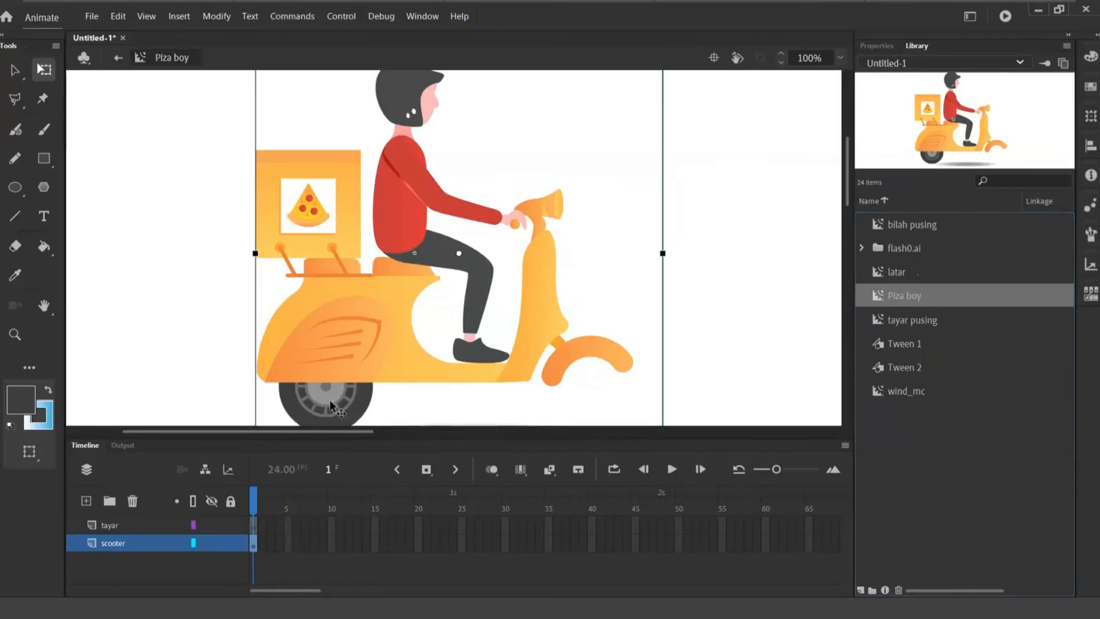
click(15, 69)
double_click(328, 401)
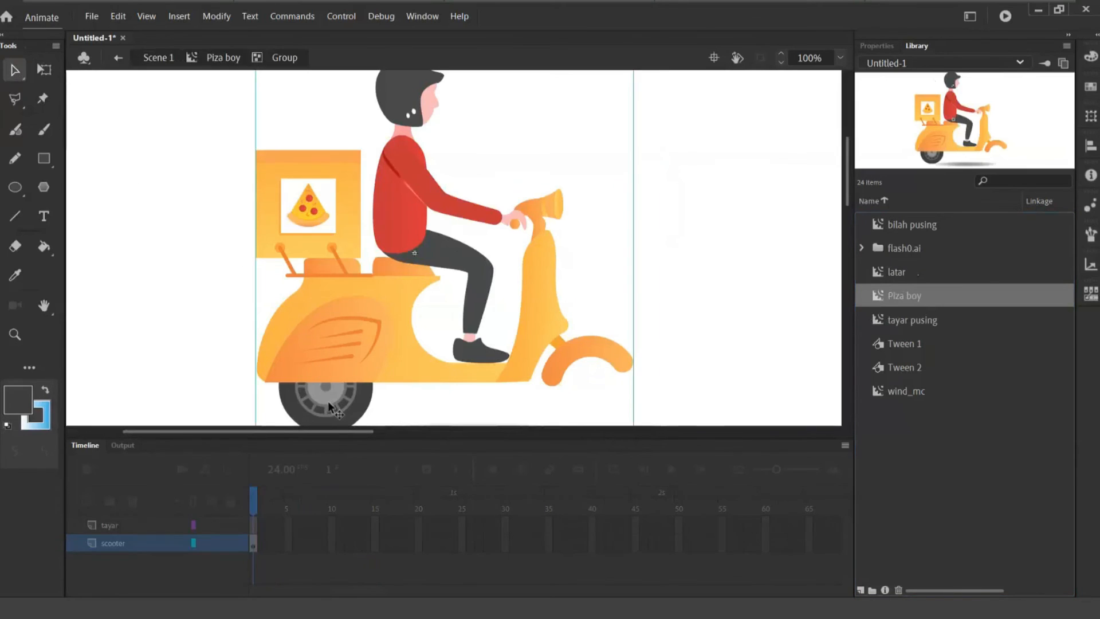
double_click(325, 400)
drag(346, 389, 362, 275)
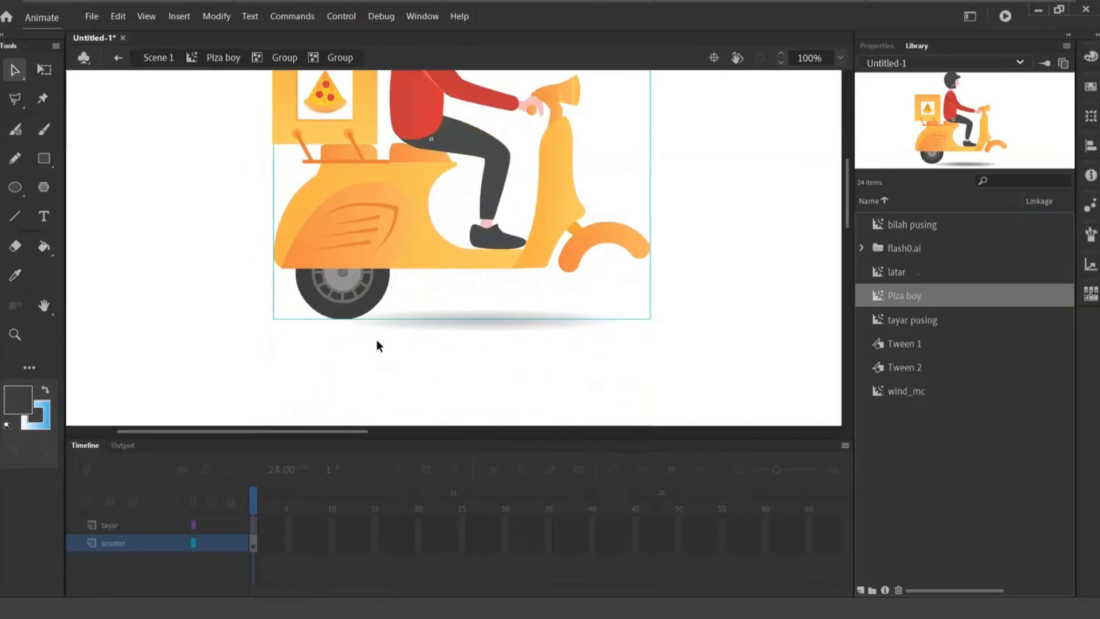
double_click(341, 283)
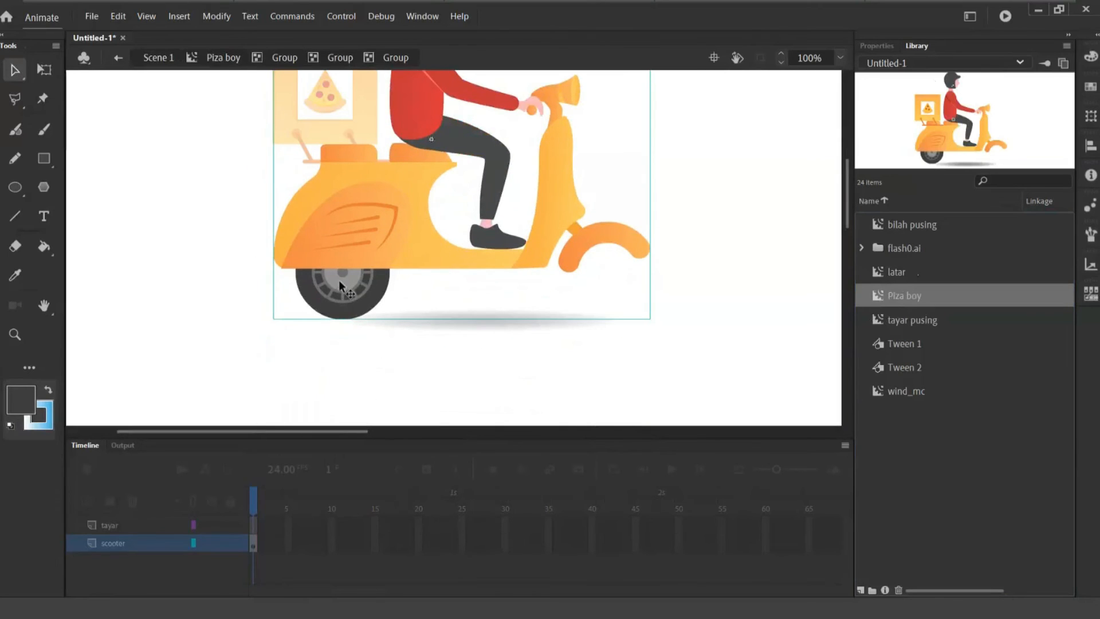
double_click(339, 279)
double_click(339, 279)
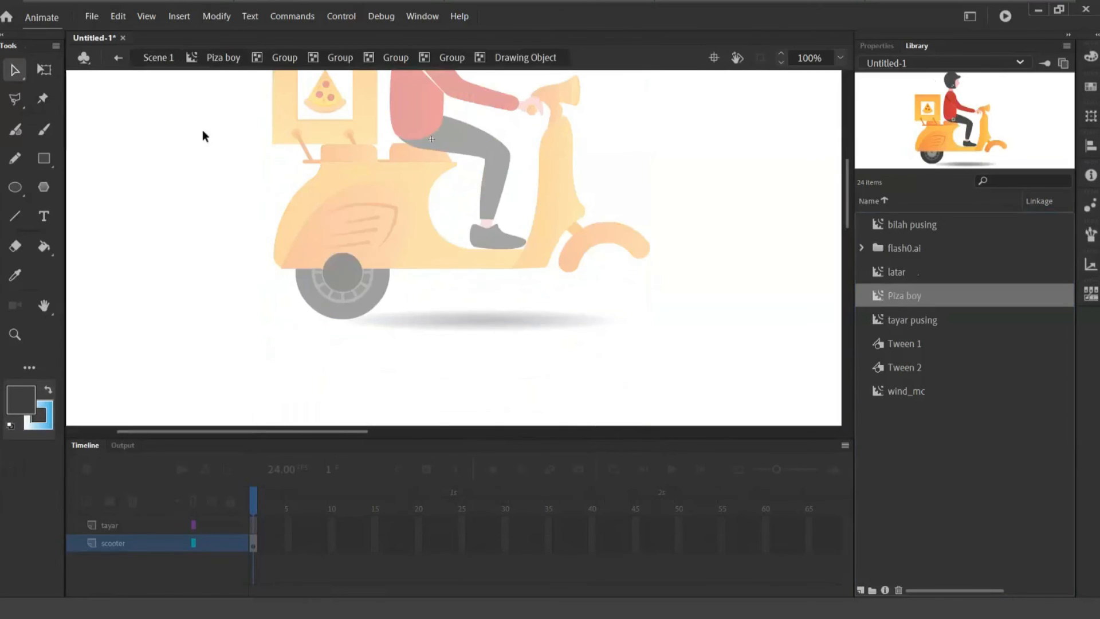
click(451, 58)
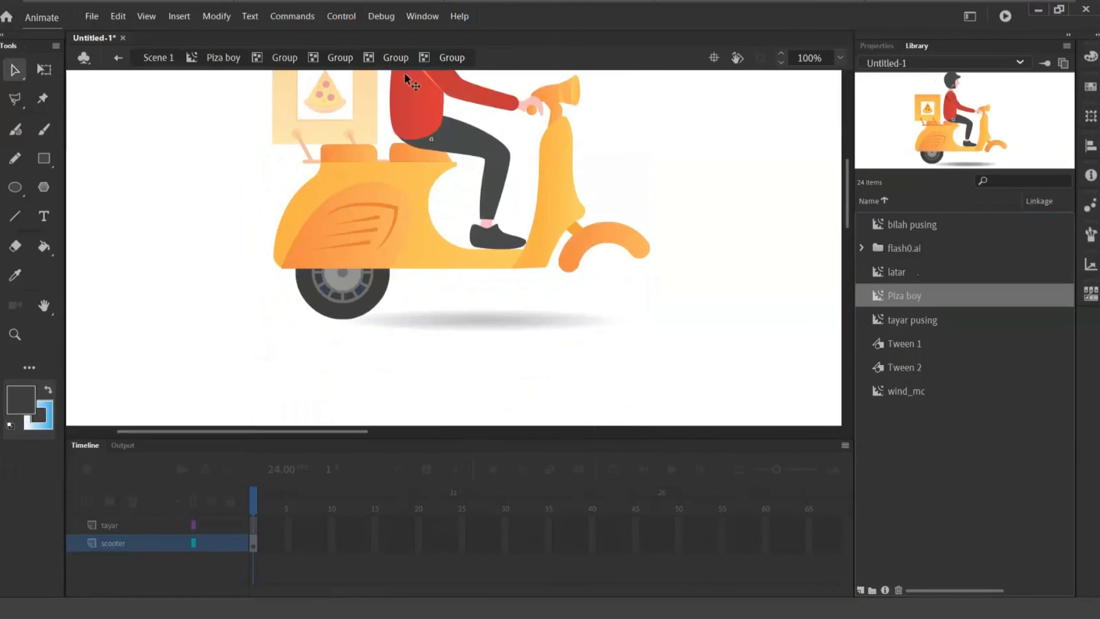
Delete the rear tyre and its rim parts from the scooter artwork.
click(332, 297)
key(Delete)
click(342, 273)
key(Delete)
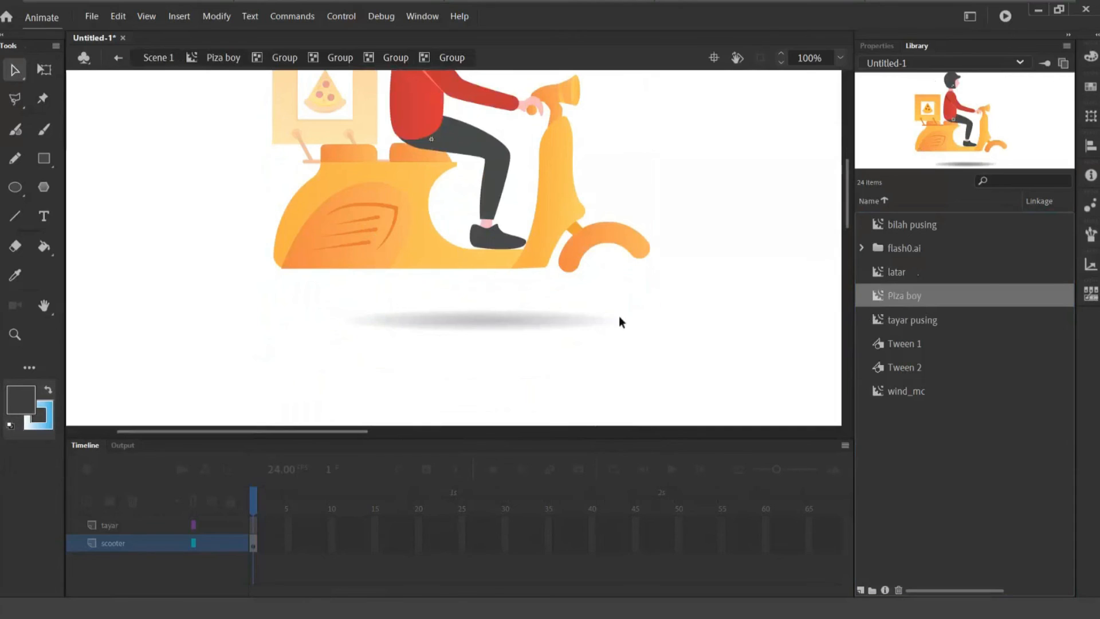
Return to Scene 1 and open the Piza boy instance for editing in place.
click(157, 58)
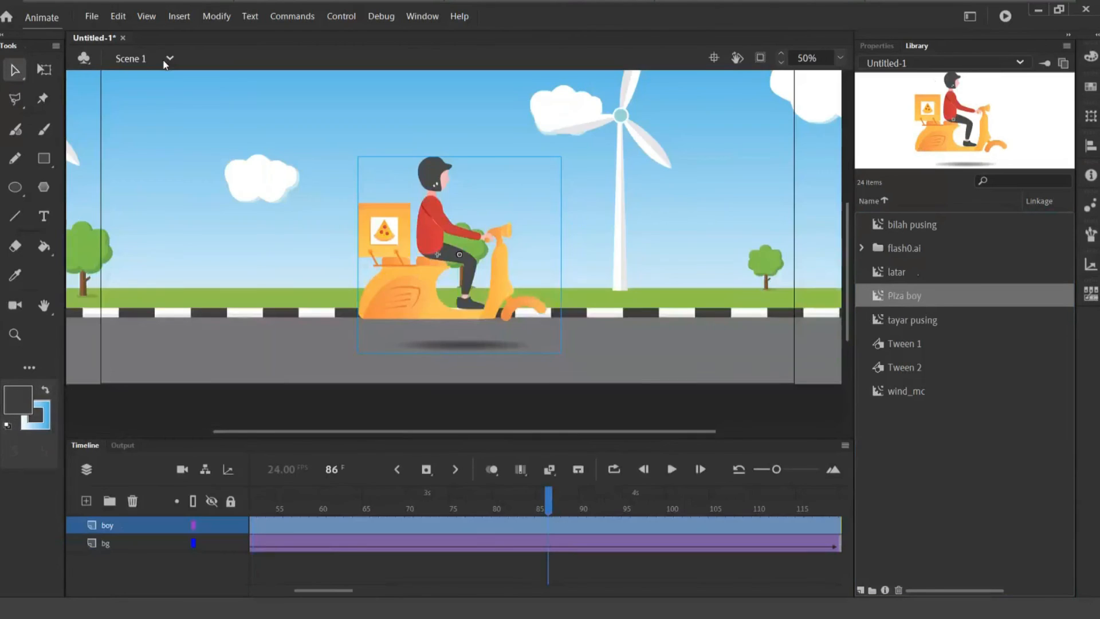
right_click(408, 294)
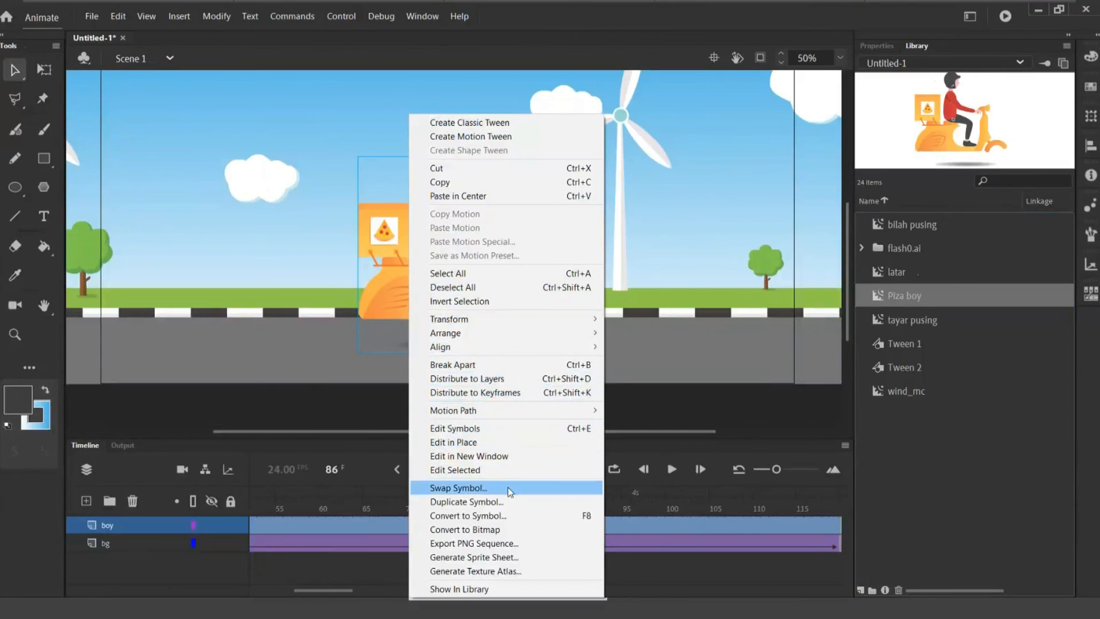
click(502, 442)
key(ctrl+equal)
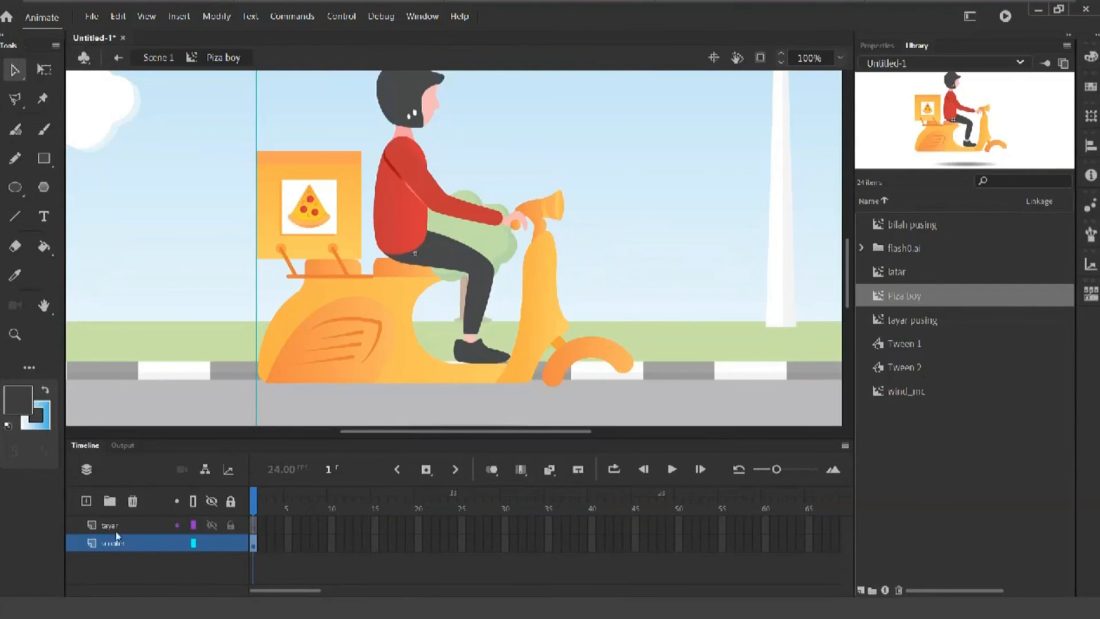
Place tayar pusing instances as the scooter's rear and front tyres and move the tayar layer below scooter.
click(900, 321)
drag(863, 329, 588, 404)
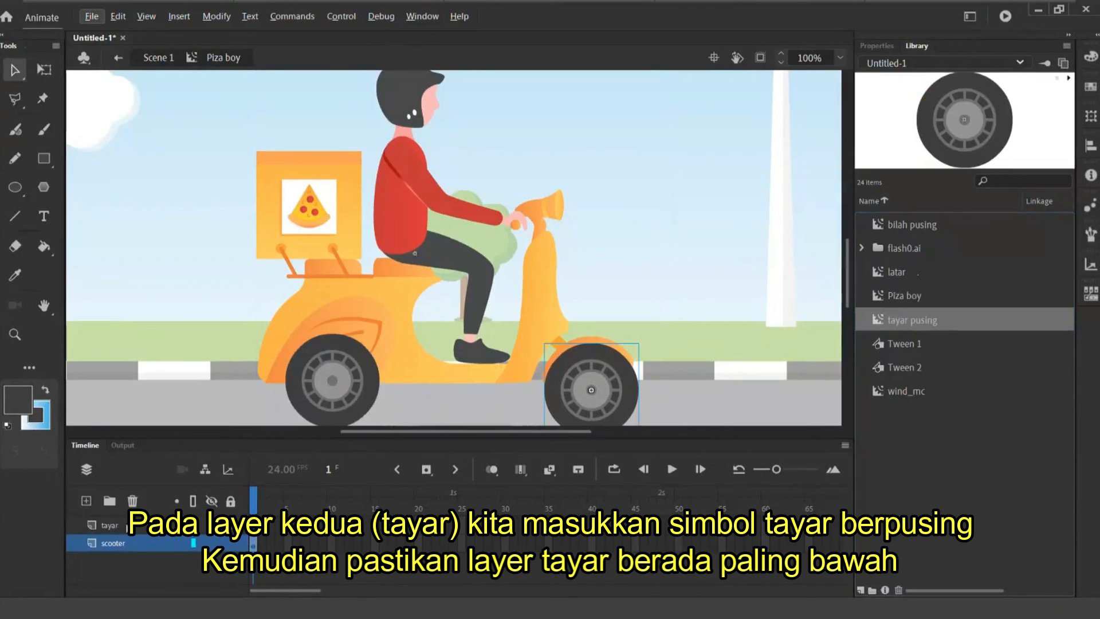
drag(126, 526, 127, 551)
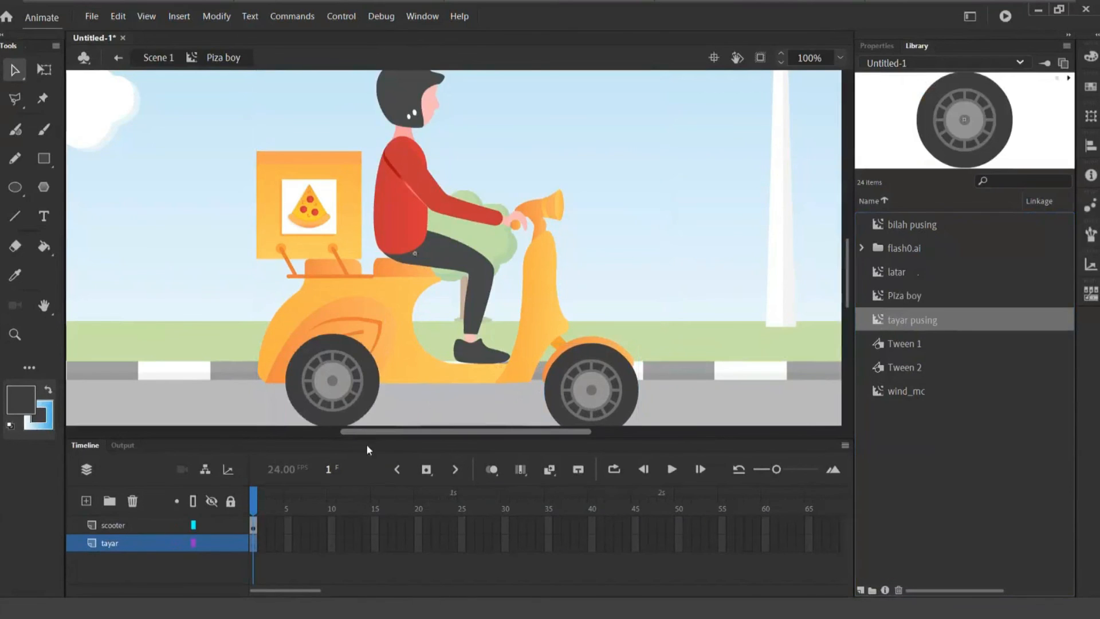
Move both tyre instances from the scooter layer to the tayar layer, pasting them in place.
click(334, 385)
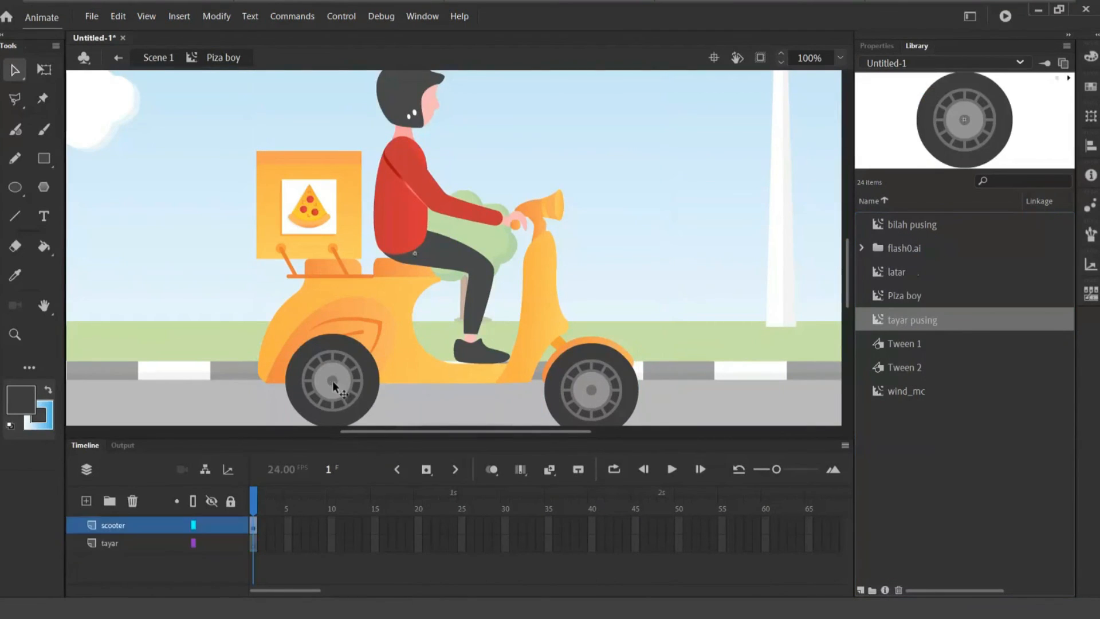
shift+click(591, 389)
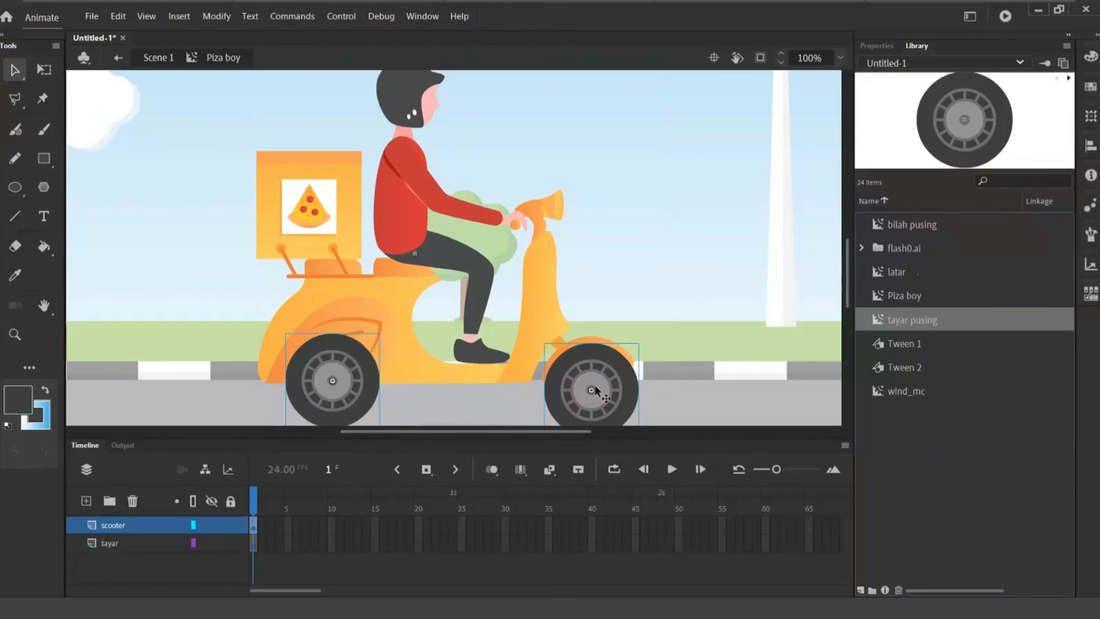
key(ctrl+x)
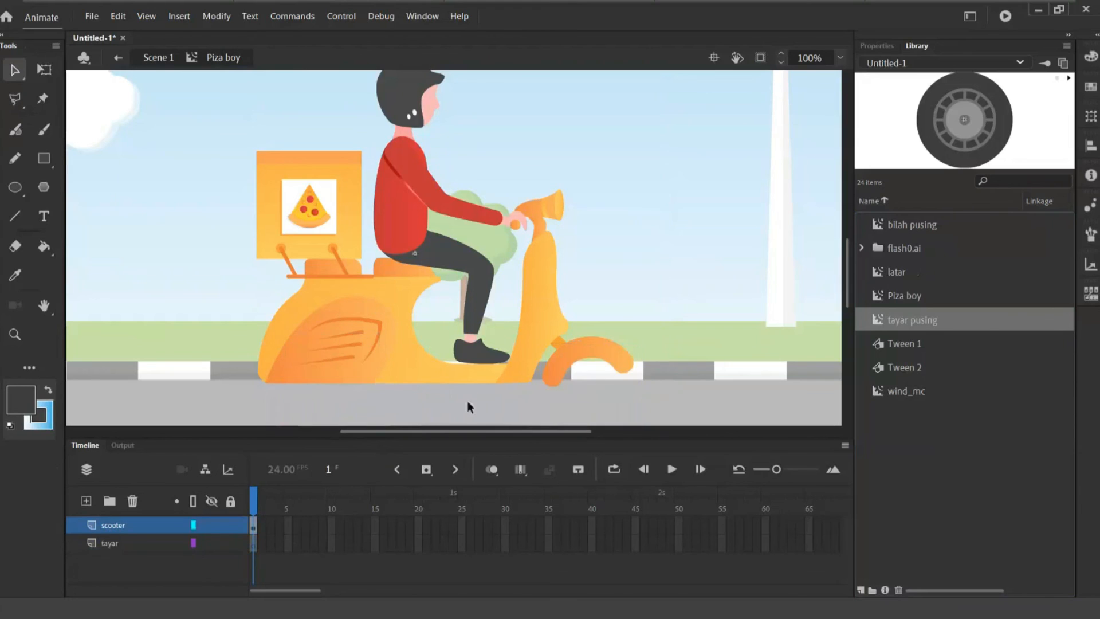
click(253, 543)
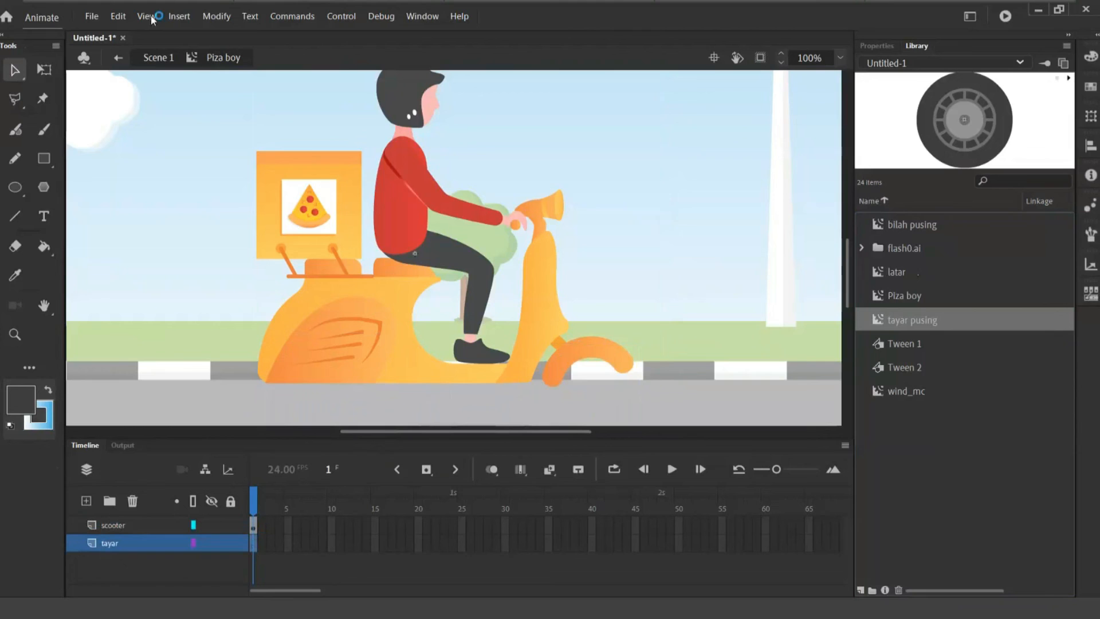
click(118, 16)
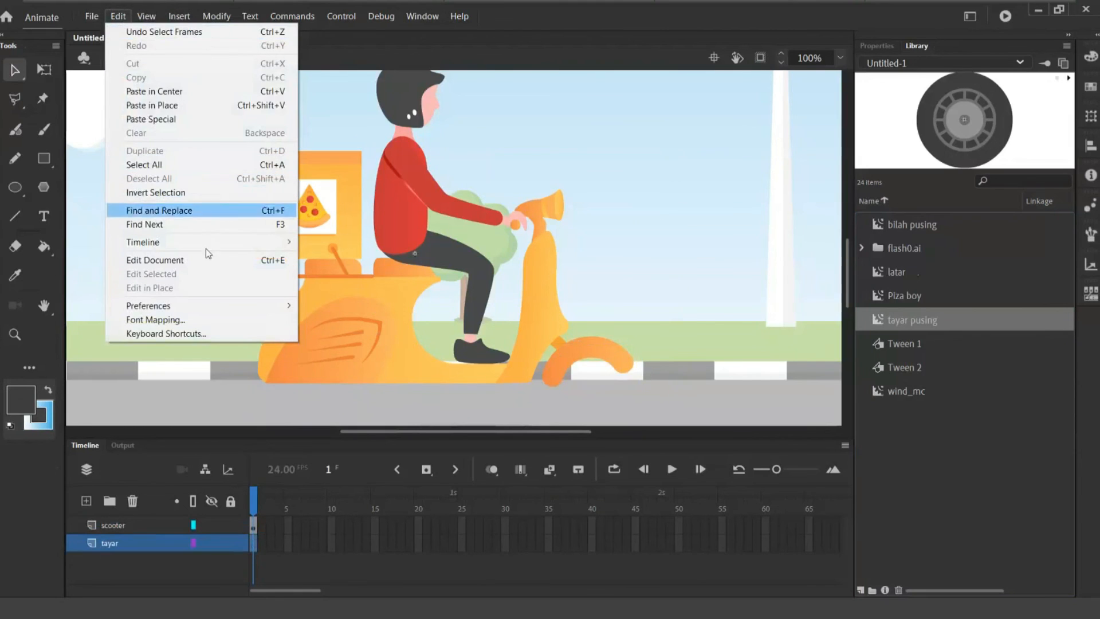
click(241, 105)
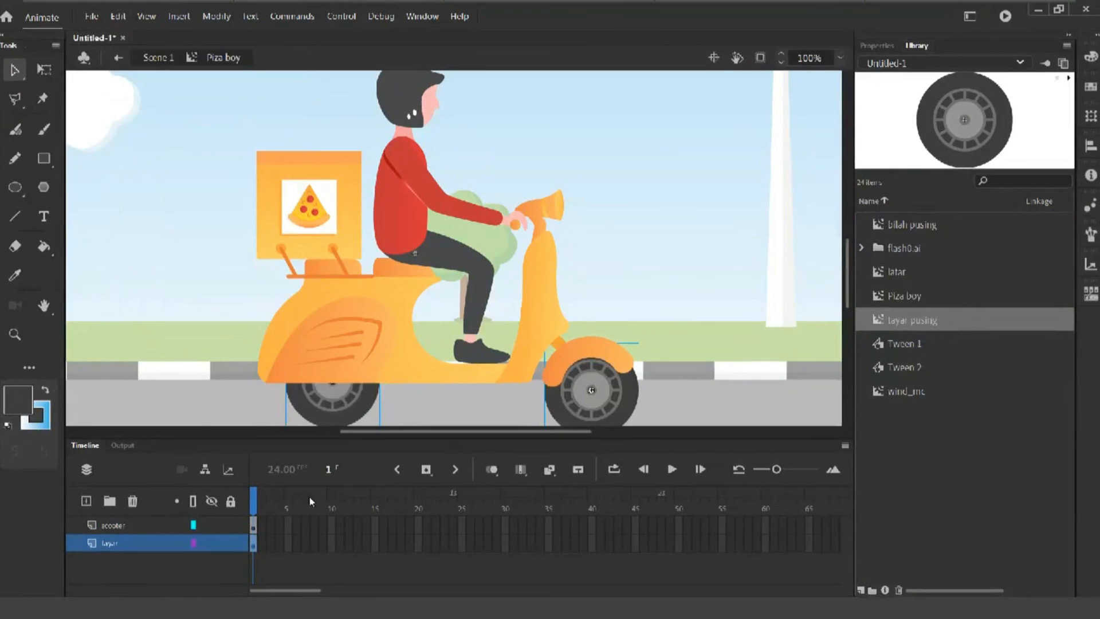
Return to Scene 1 and test the movie to check the tyres, closing the preview when done.
click(156, 59)
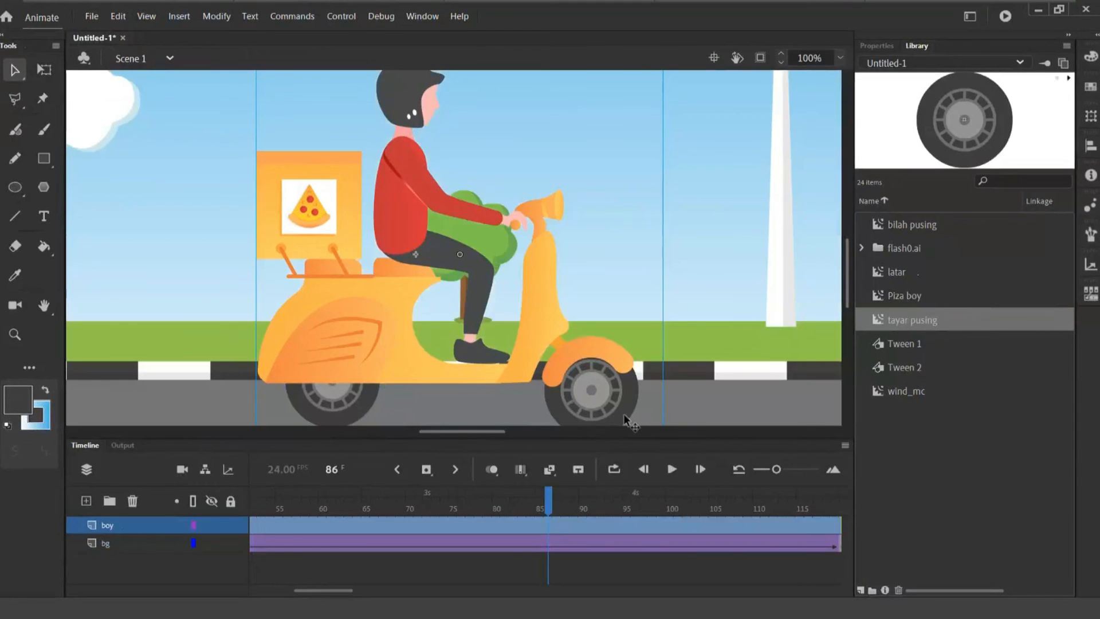
key(ctrl+Return)
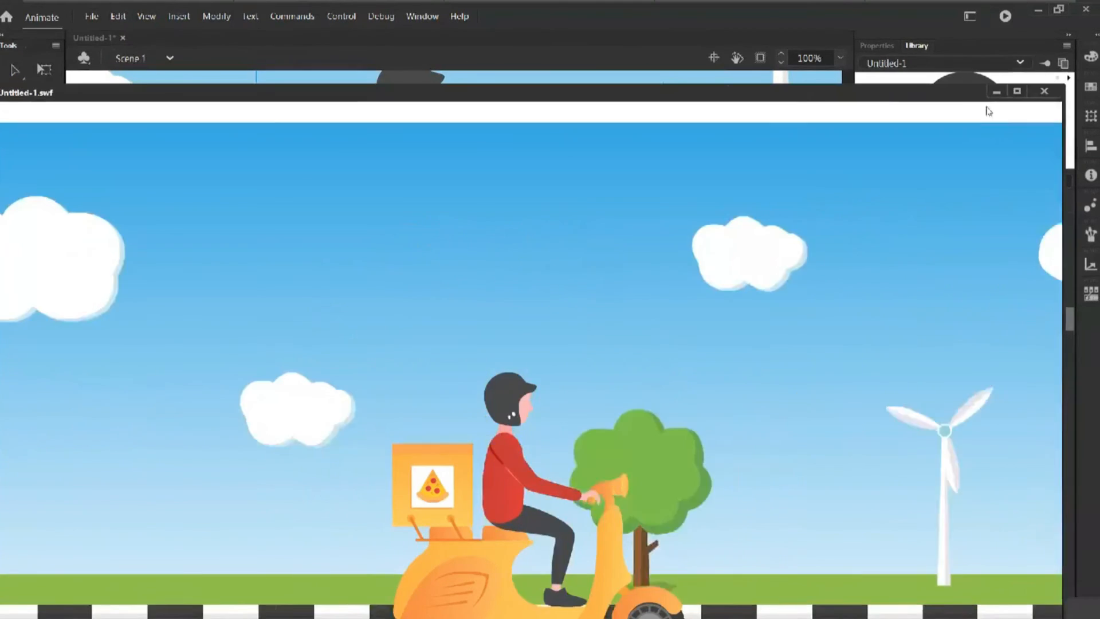
drag(634, 93, 635, 2)
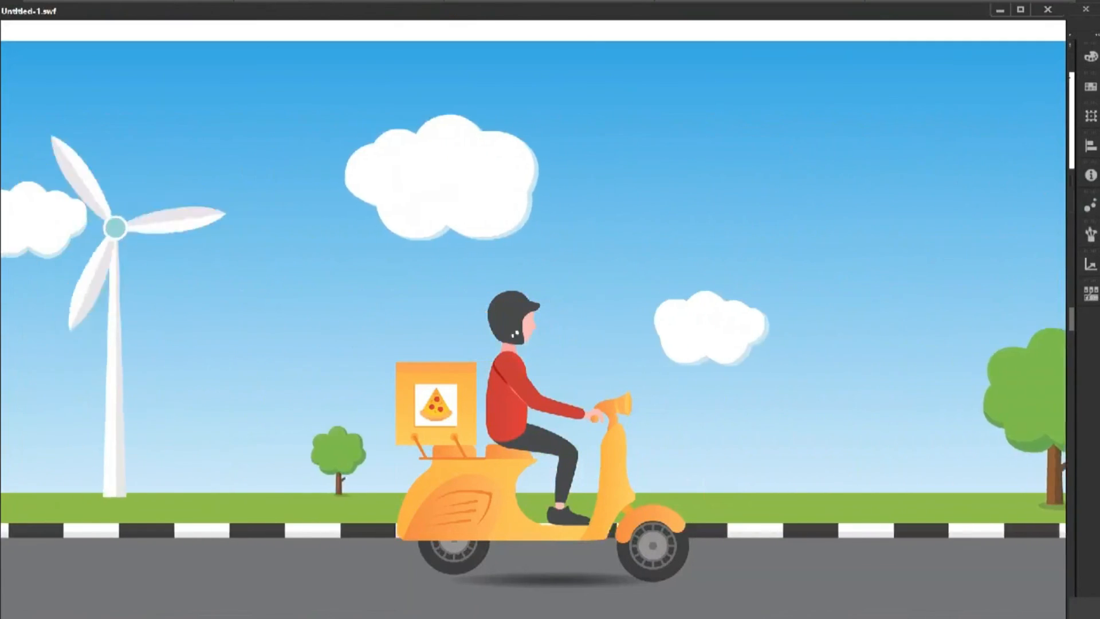
double_click(233, 17)
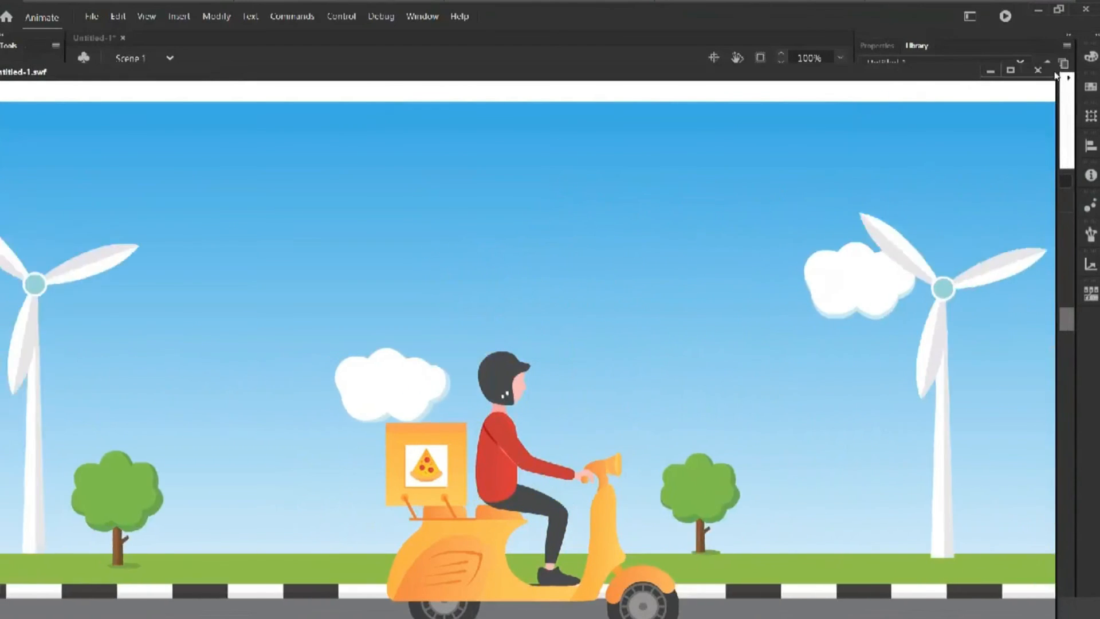
click(1038, 70)
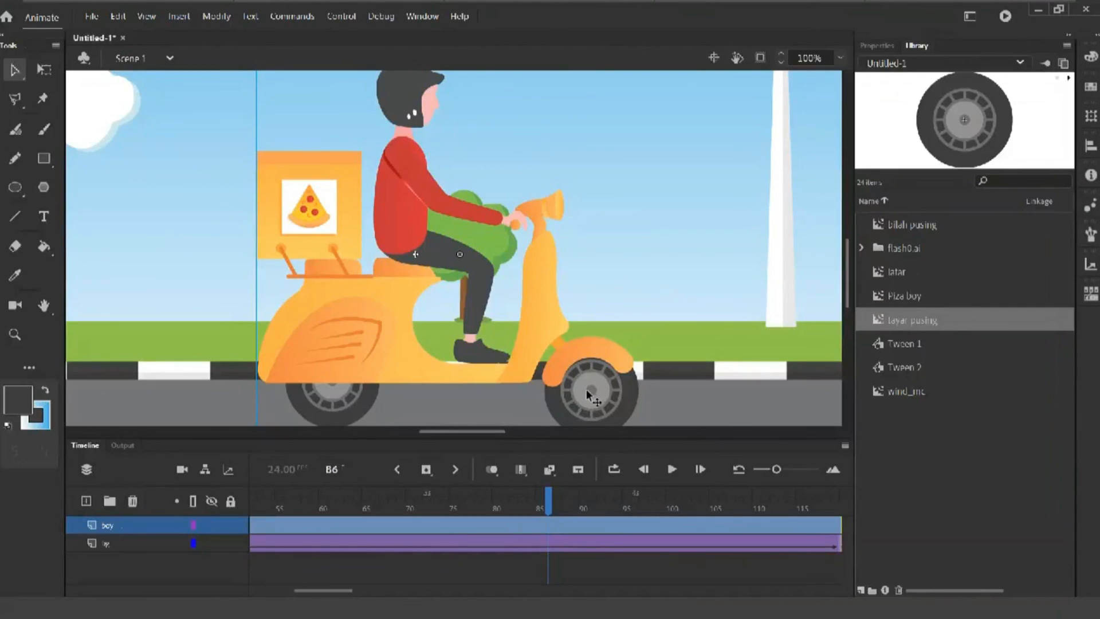
Open the tayar pusing symbol, rotate the tyre clockwise at frame 15, and scrub through the tween.
double_click(876, 326)
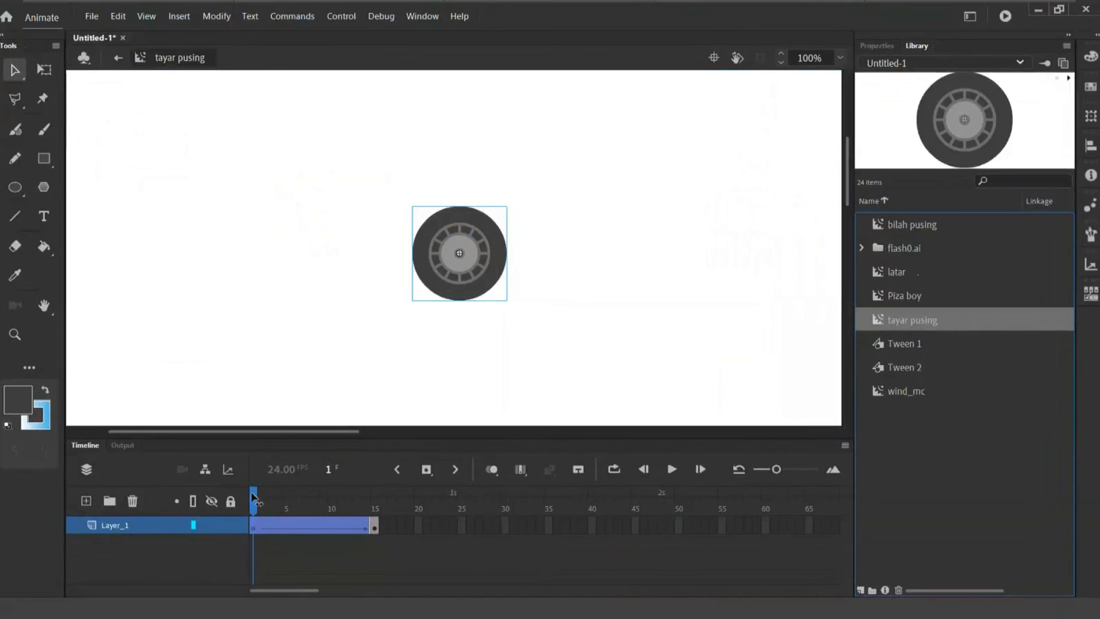
drag(254, 493, 370, 531)
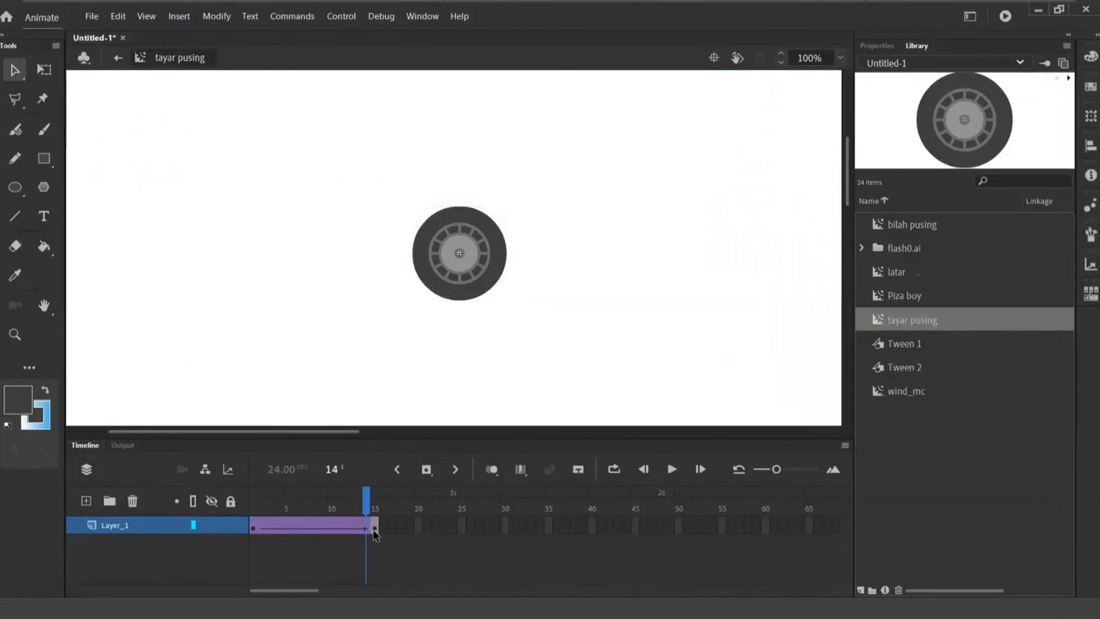
click(375, 531)
click(44, 69)
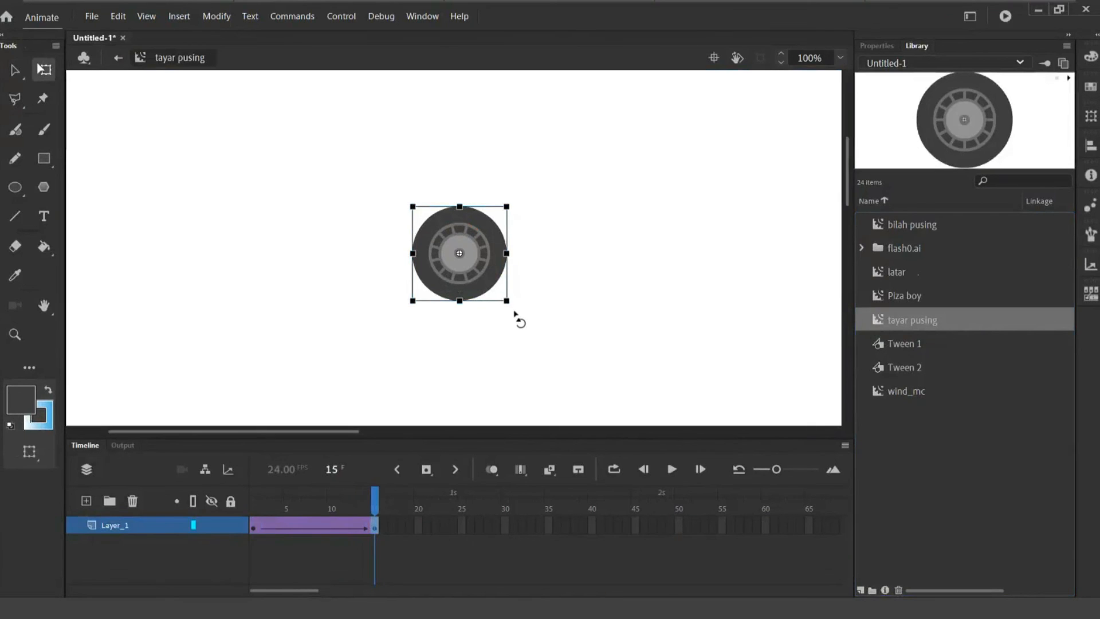
drag(496, 321, 381, 306)
mouse_move(372, 496)
mouse_down()
mouse_move(171, 498)
mouse_move(366, 499)
mouse_up()
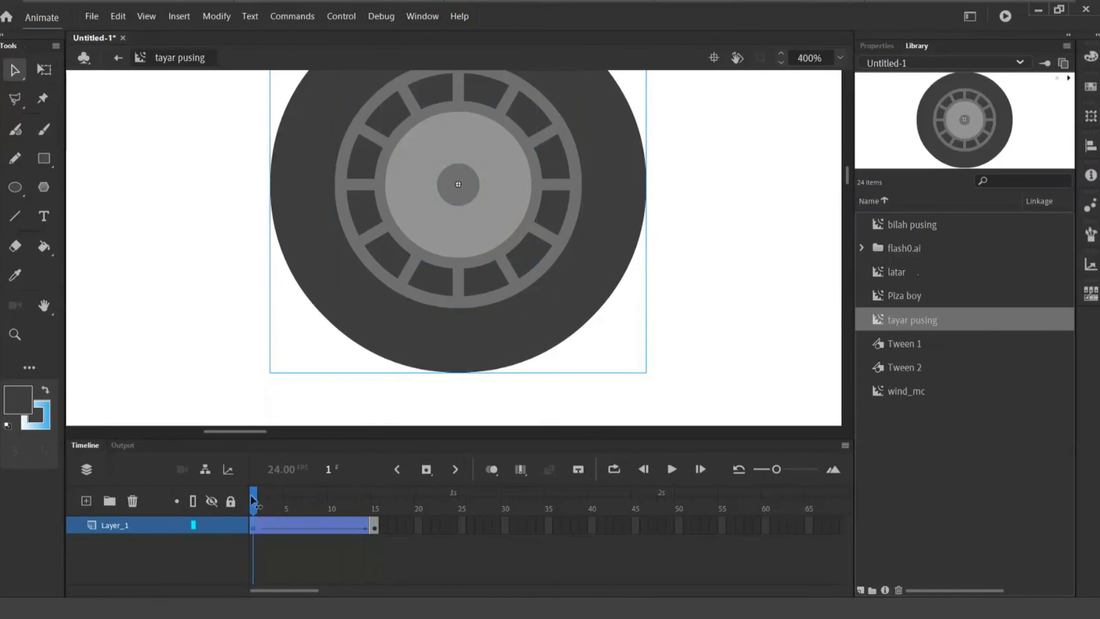
drag(254, 502, 305, 498)
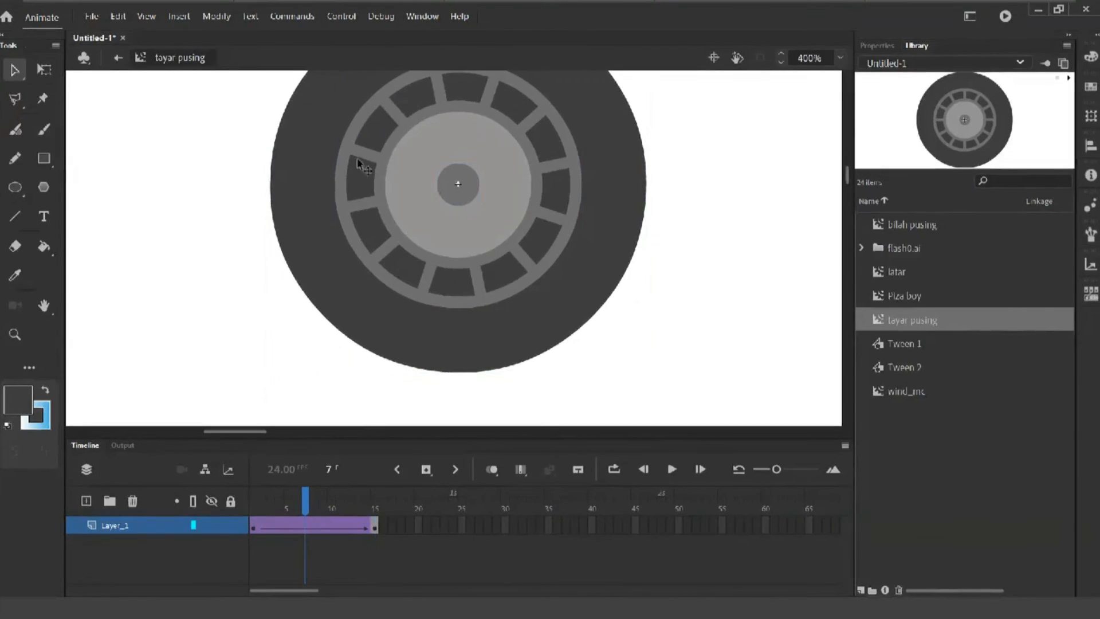
Rotate the tyre further clockwise at frame 15 and play the tween from frame 1.
click(375, 526)
key(ctrl+minus)
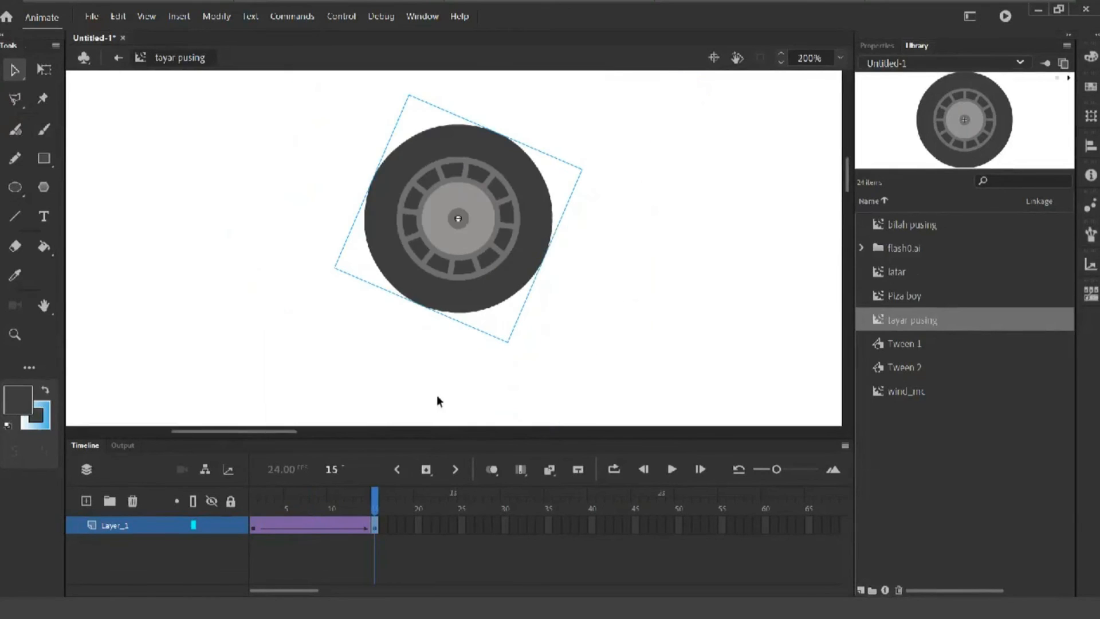
click(50, 73)
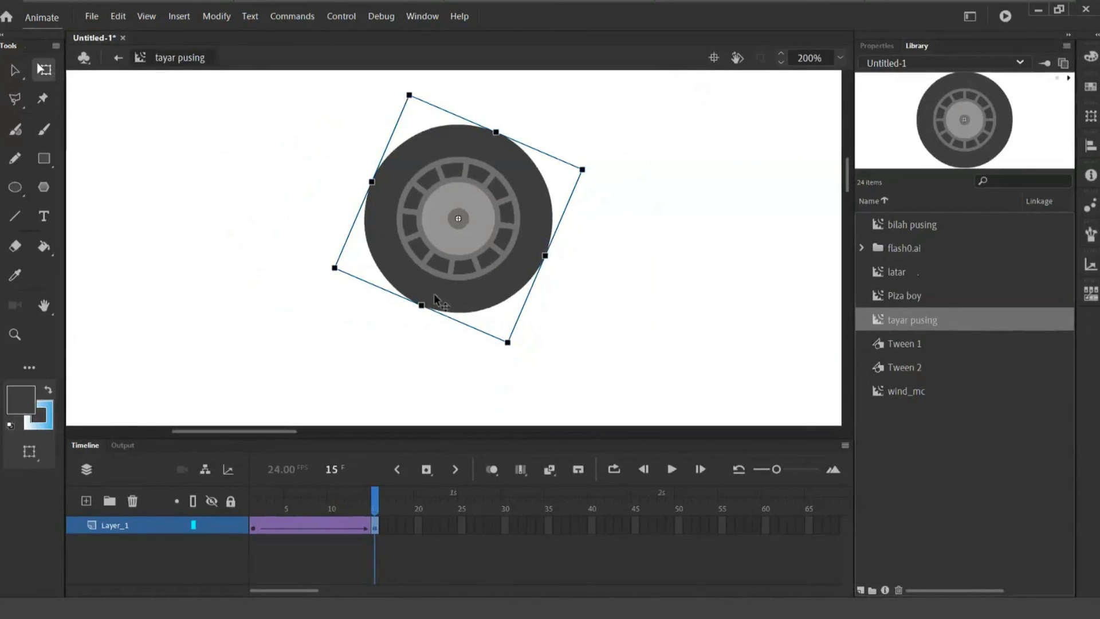
drag(514, 359, 442, 375)
click(253, 497)
key(Return)
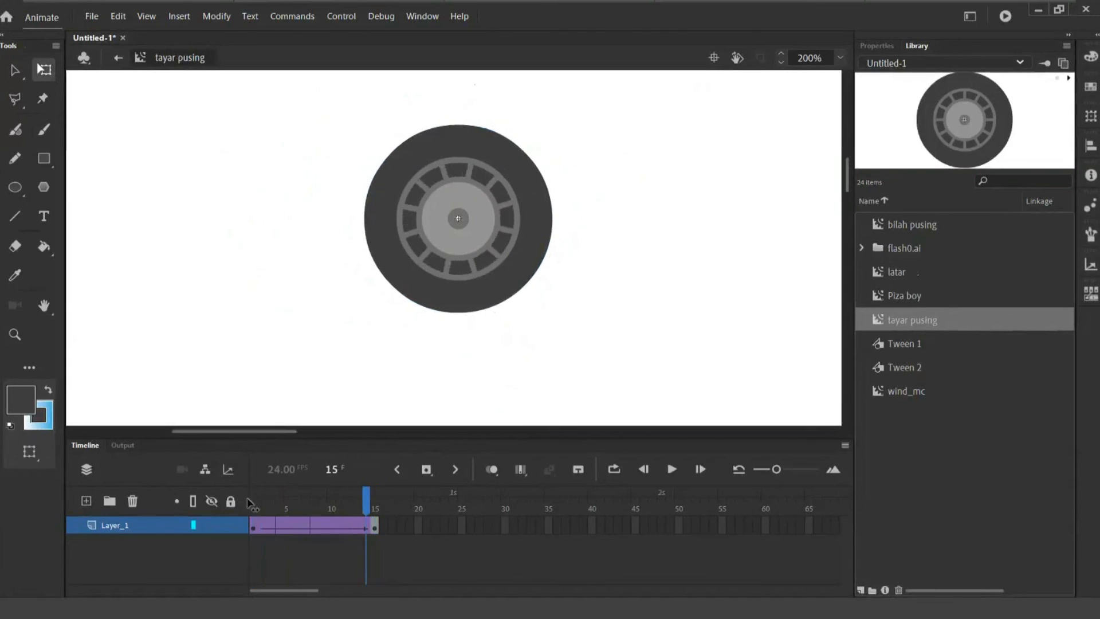
Go back to Scene 1 and test the movie again to check the tyre spin, closing the preview when done.
click(118, 57)
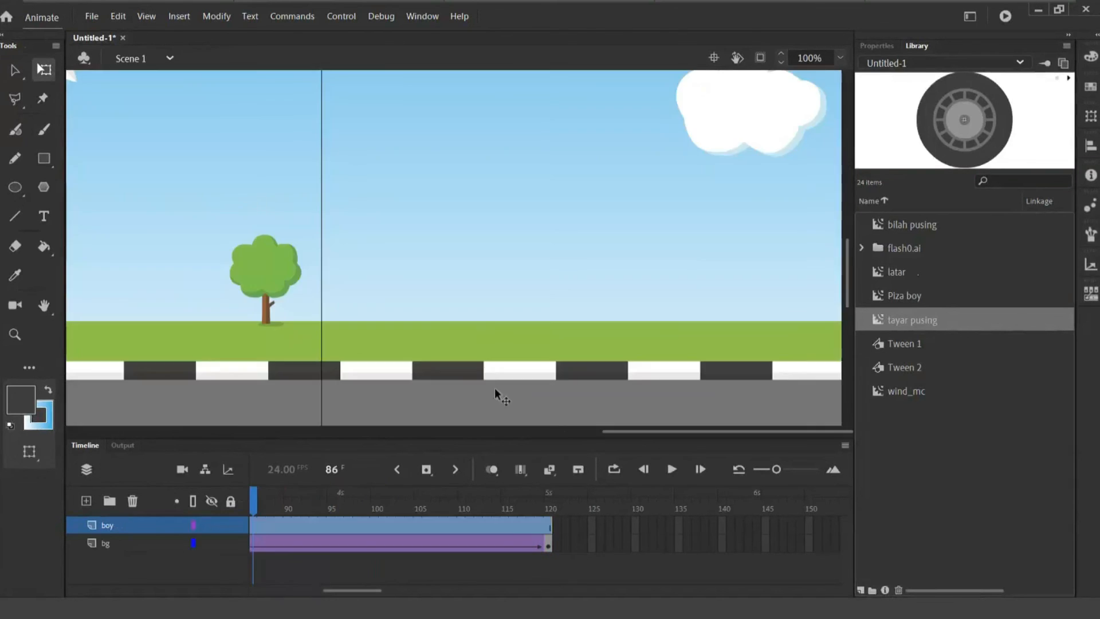
key(ctrl+Return)
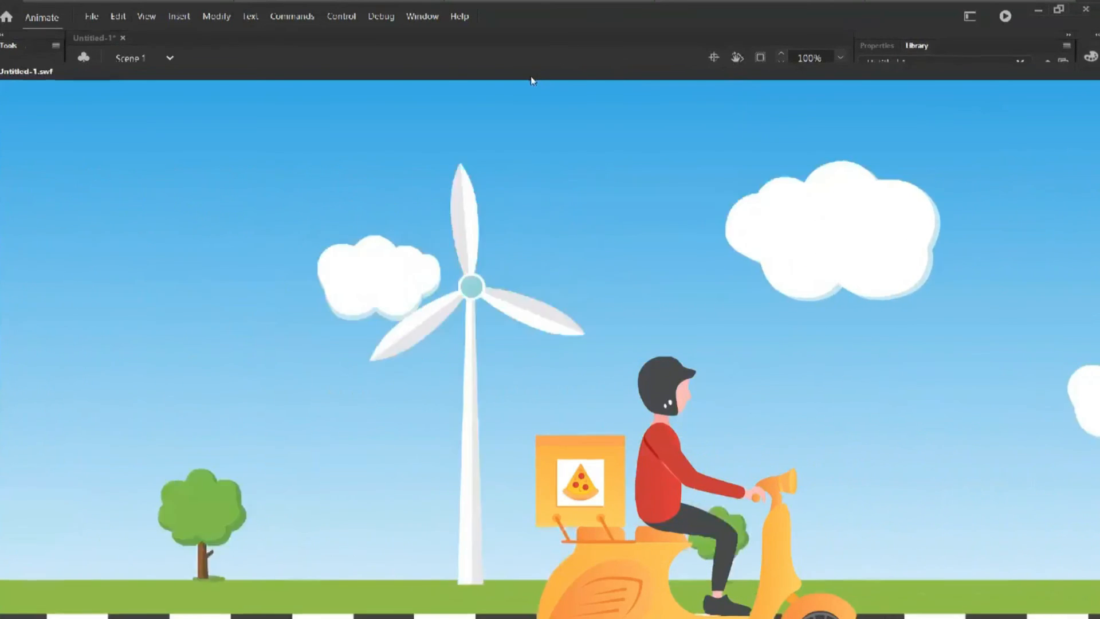
drag(530, 76, 408, 29)
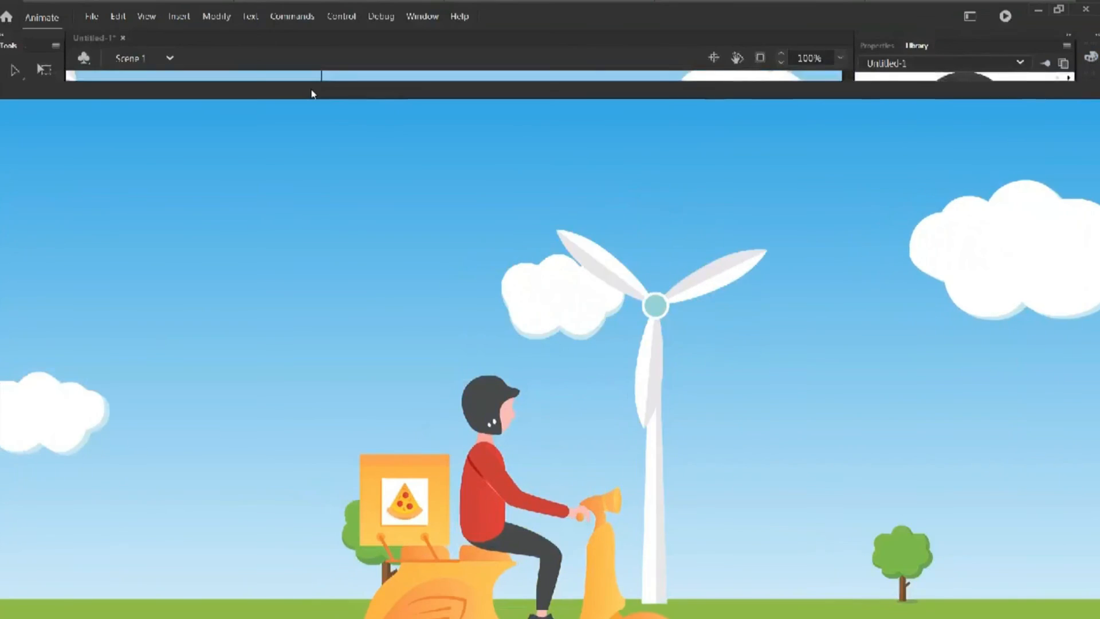
drag(584, 88, 412, 93)
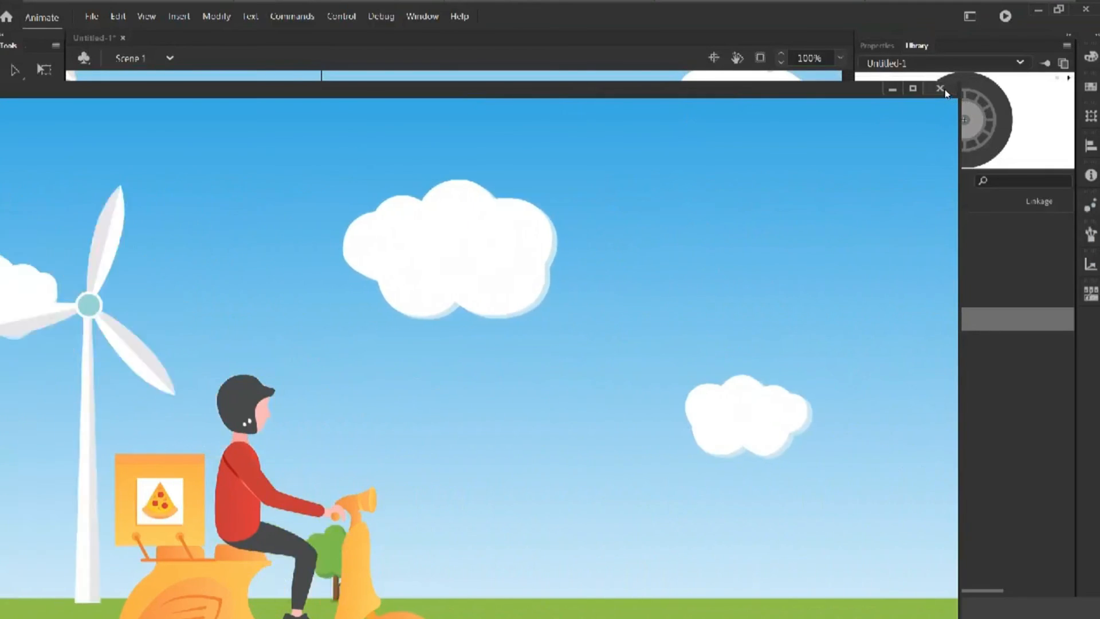
click(940, 89)
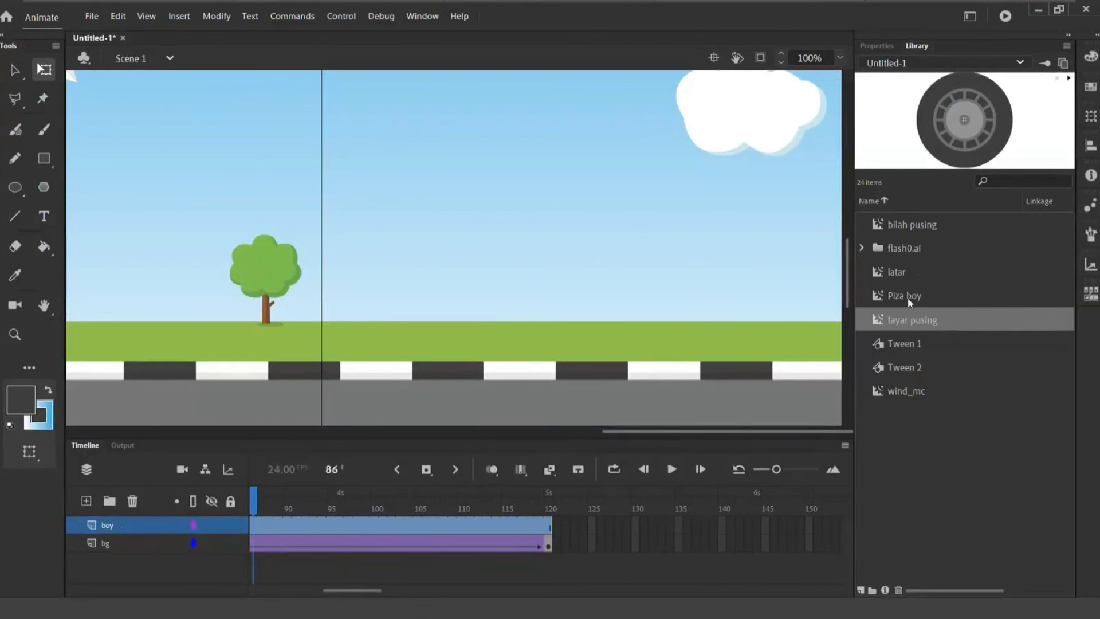
Find the Piza boy instance on the Scene 1 stage and open it for editing in place.
click(877, 295)
double_click(876, 294)
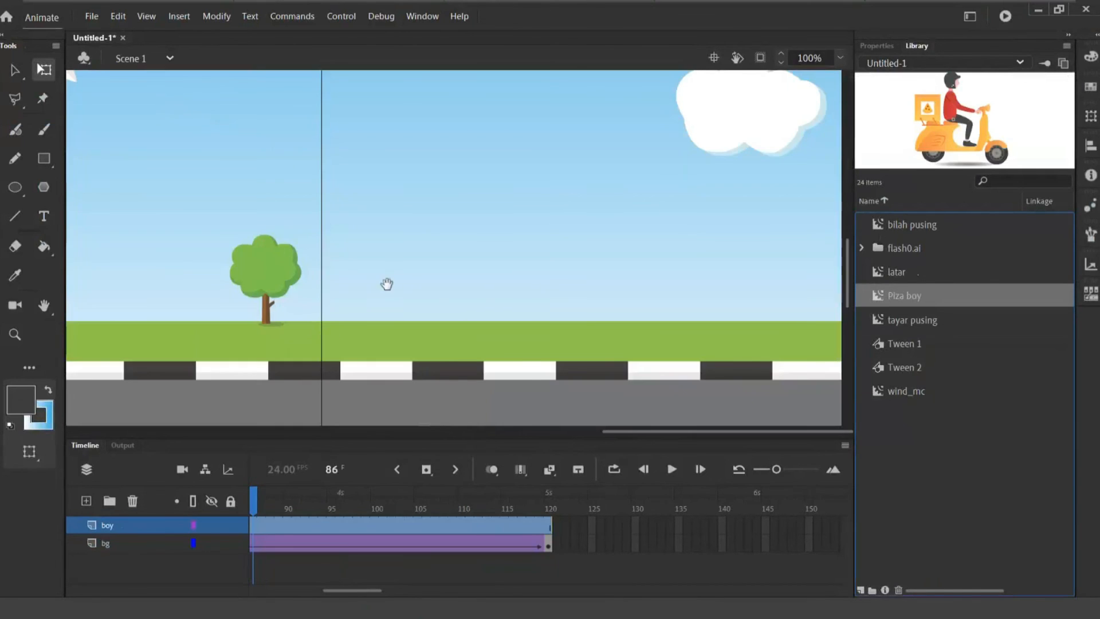
drag(375, 285, 802, 250)
drag(97, 321, 476, 315)
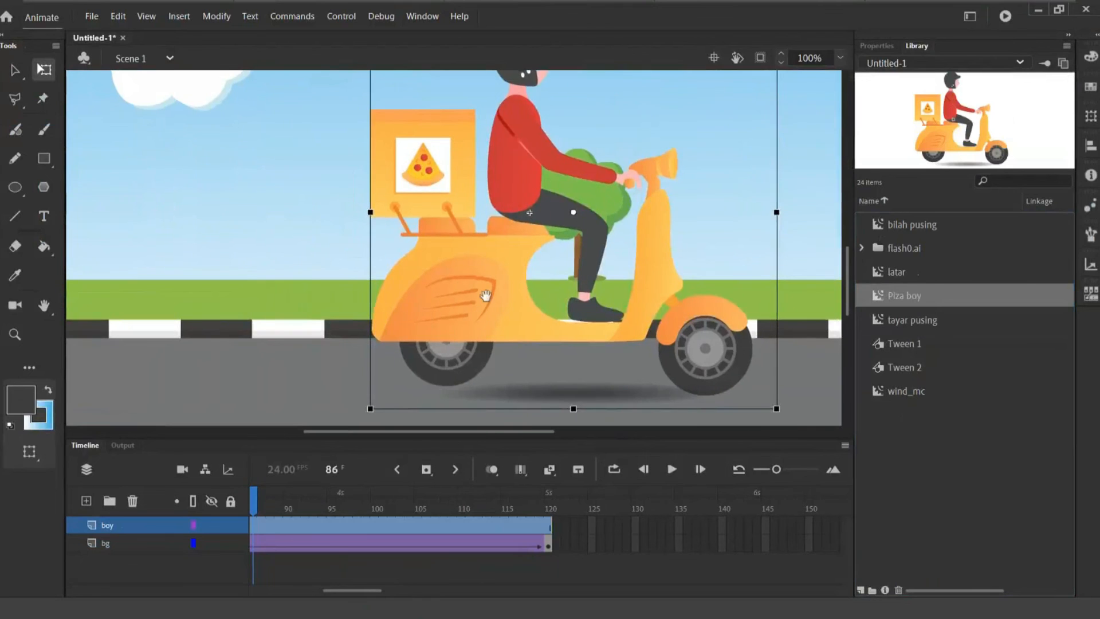
key(ctrl+minus)
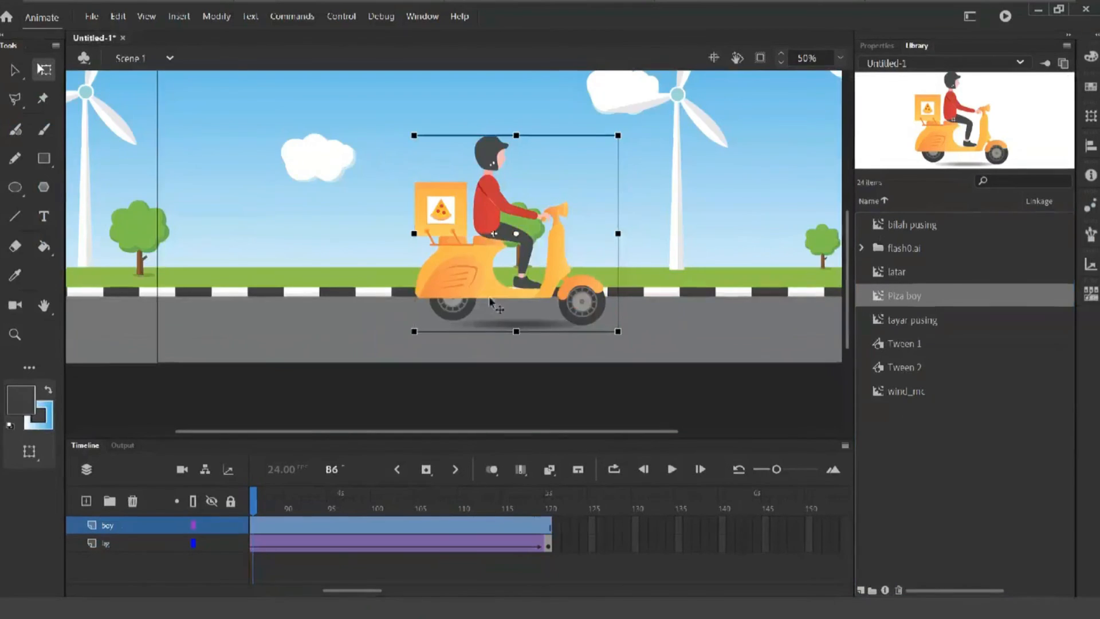
right_click(466, 279)
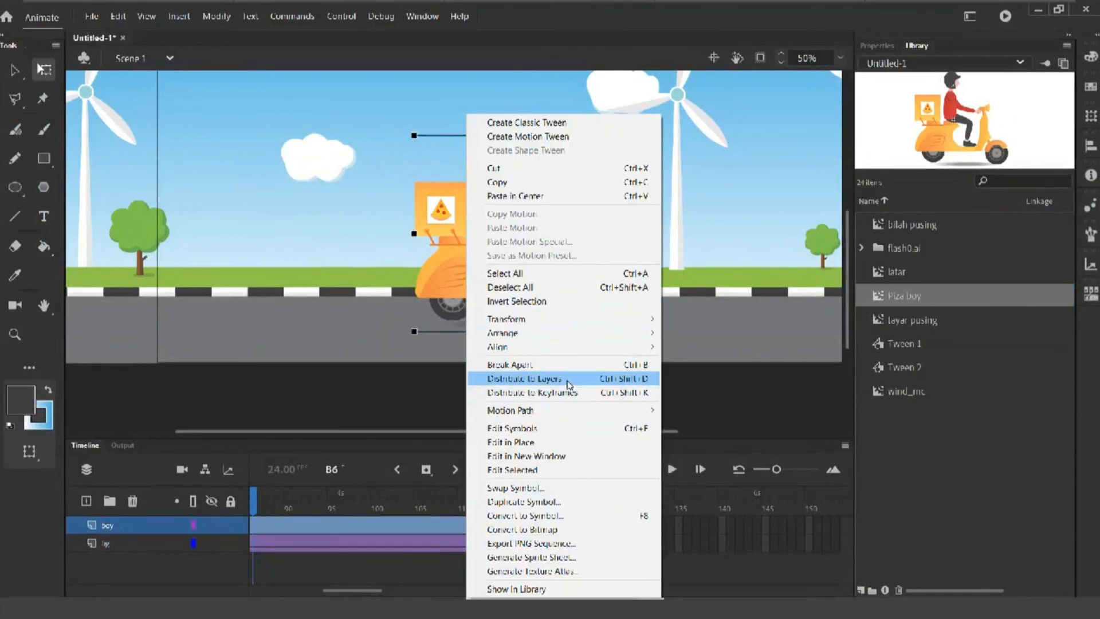
click(567, 442)
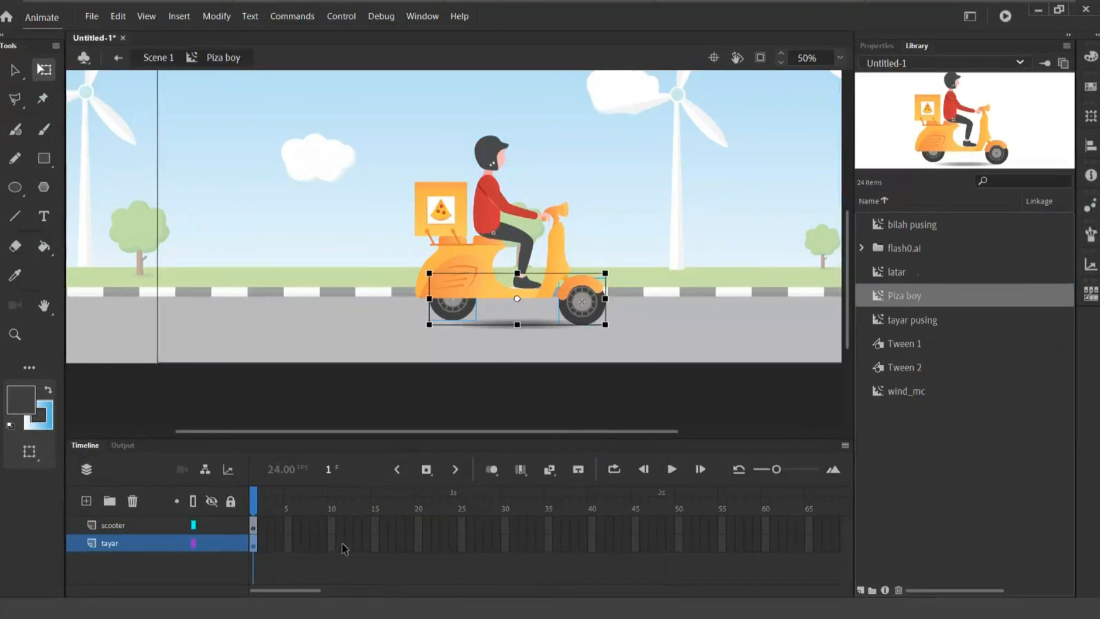
Extend the scooter and tayar layers to frame 15 and add keyframes at frames 7 and 15 on the scooter layer.
click(375, 529)
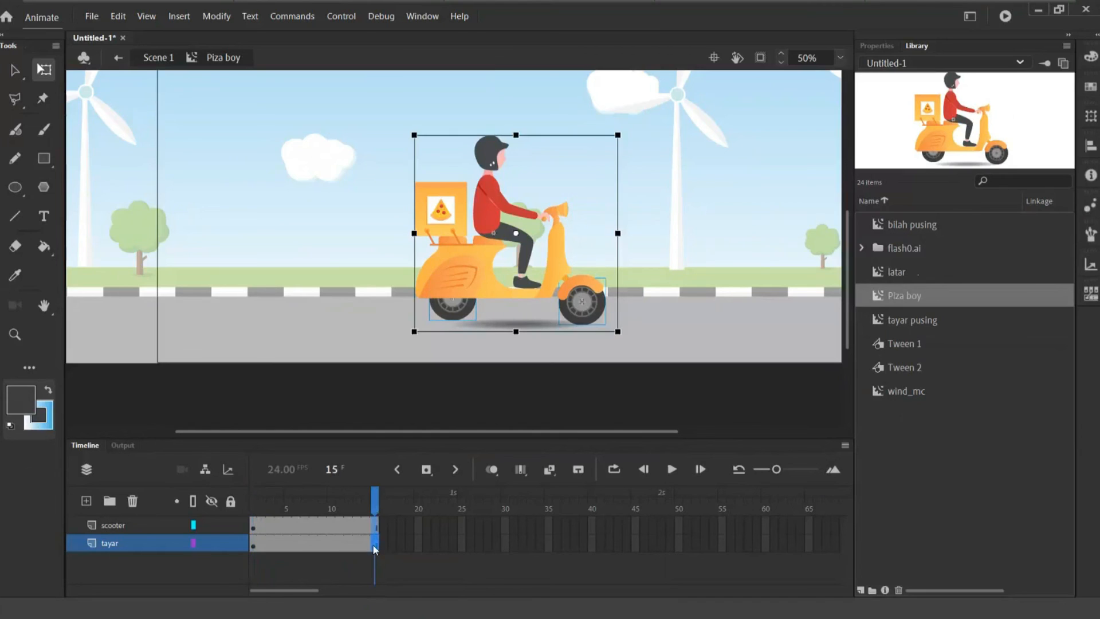
click(376, 524)
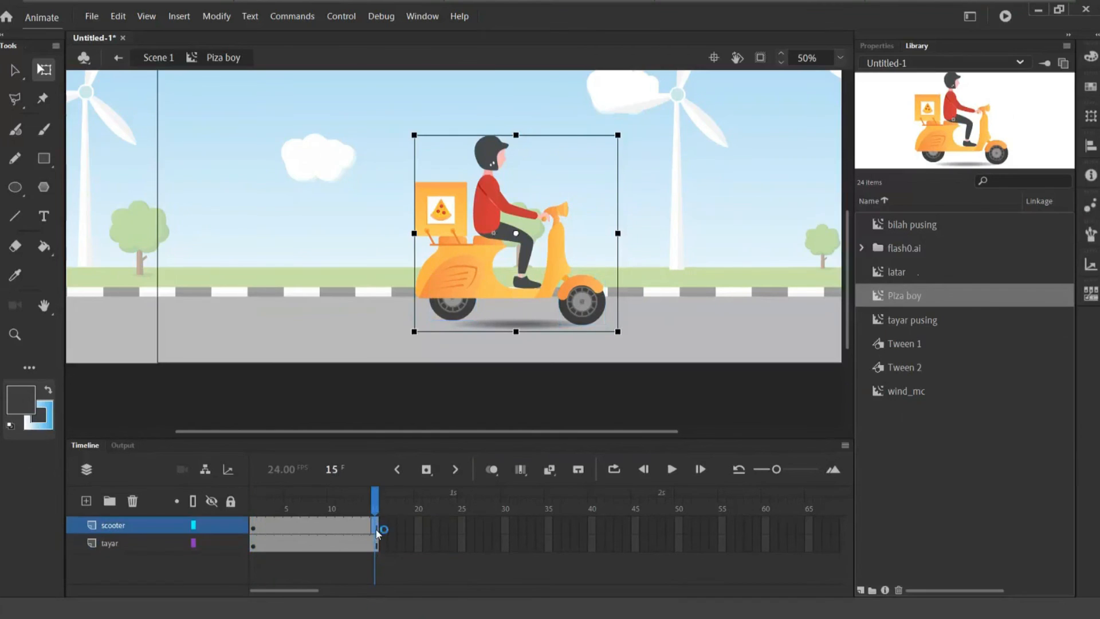
click(300, 523)
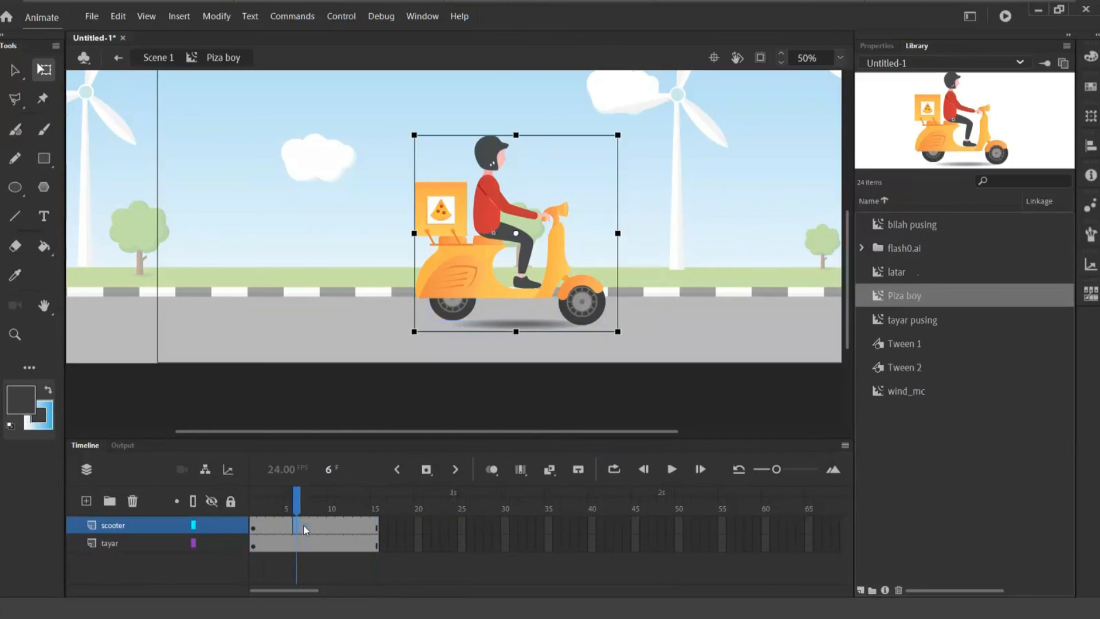
click(304, 527)
click(377, 527)
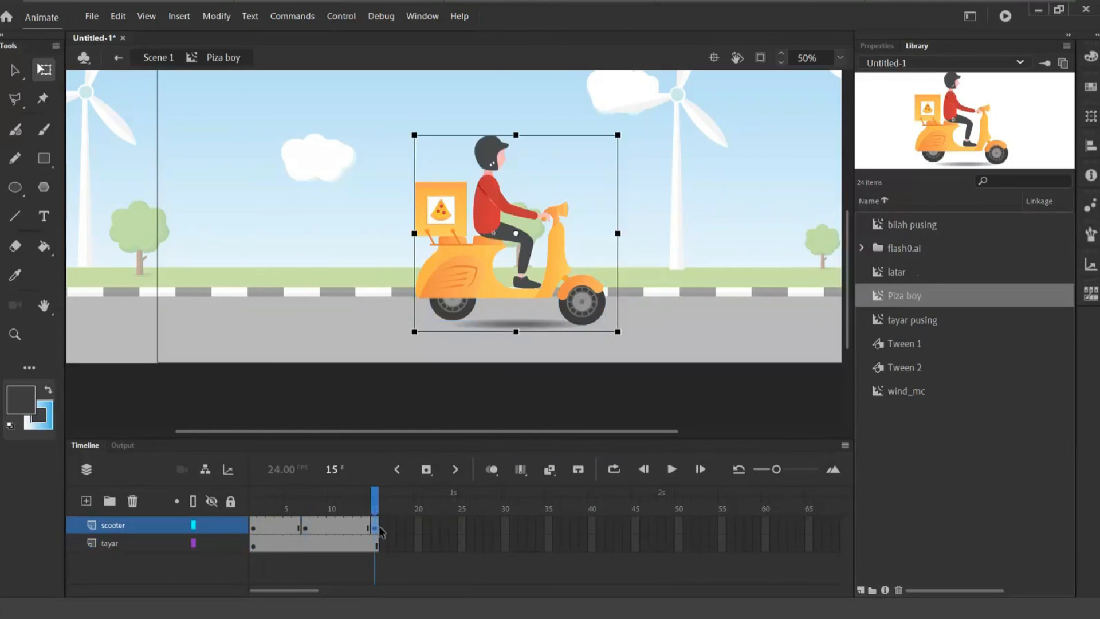
Nudge the scooter and rider artwork slightly upward at the frame 7 keyframe, leaving the tyres in place.
click(305, 528)
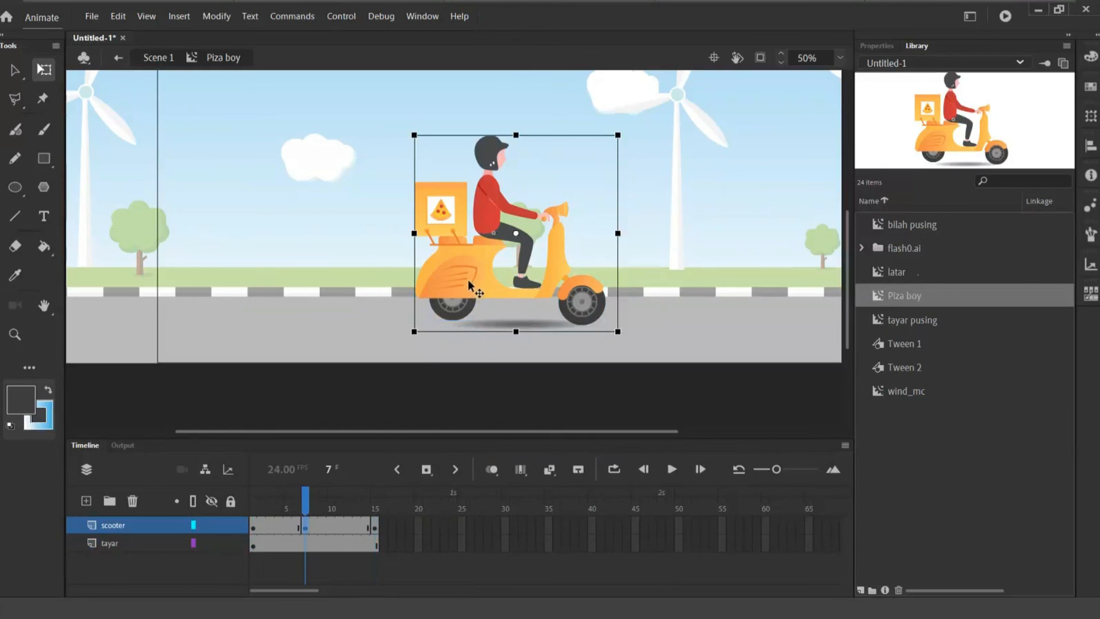
click(14, 69)
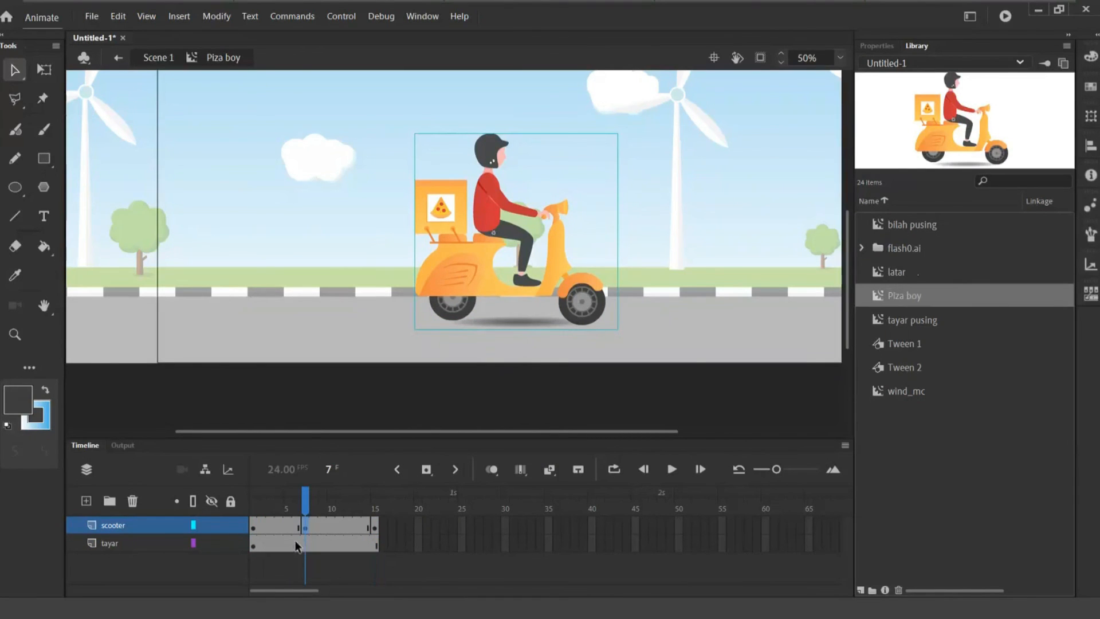
Create classic tweens on the scooter layer for frames 1–7 and 7–15, and scrub the timeline to check the bounce.
right_click(276, 524)
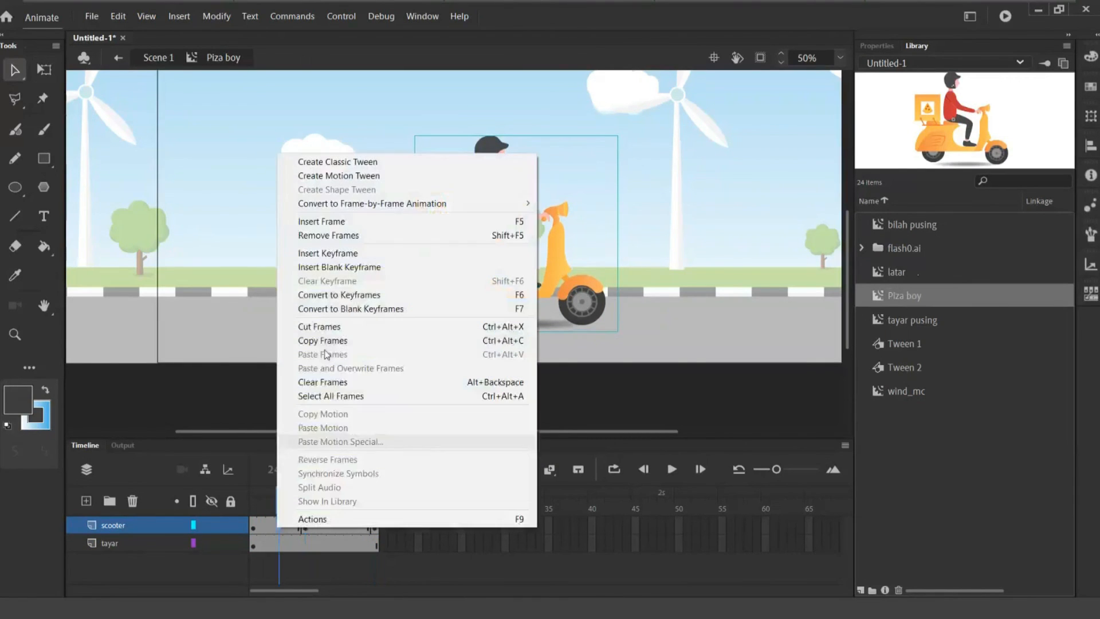
click(368, 163)
right_click(342, 522)
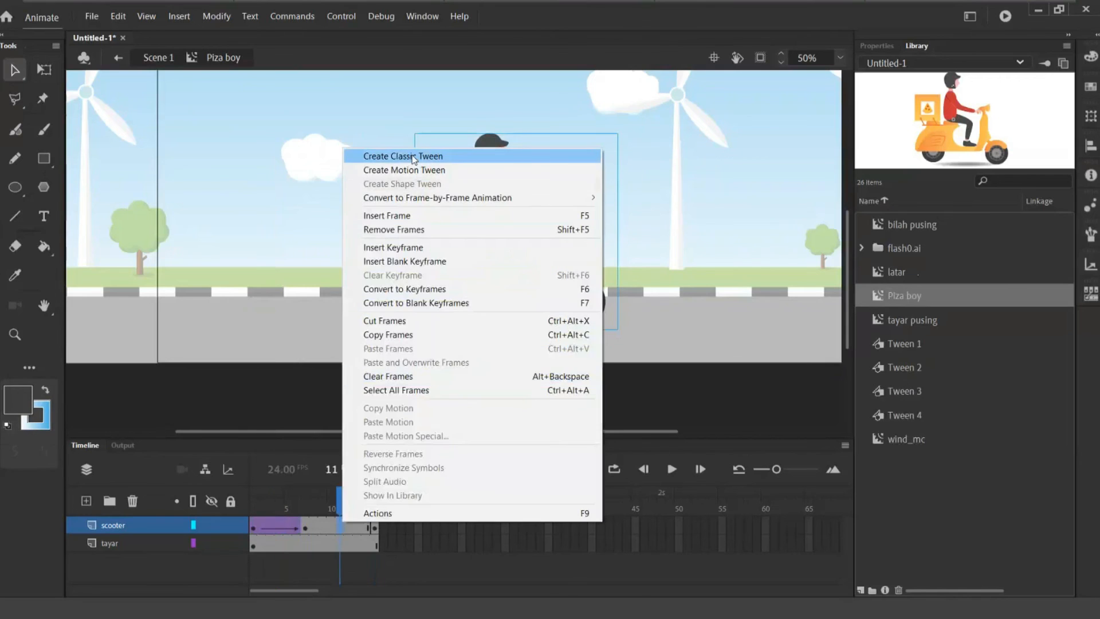
click(414, 158)
drag(329, 497, 365, 504)
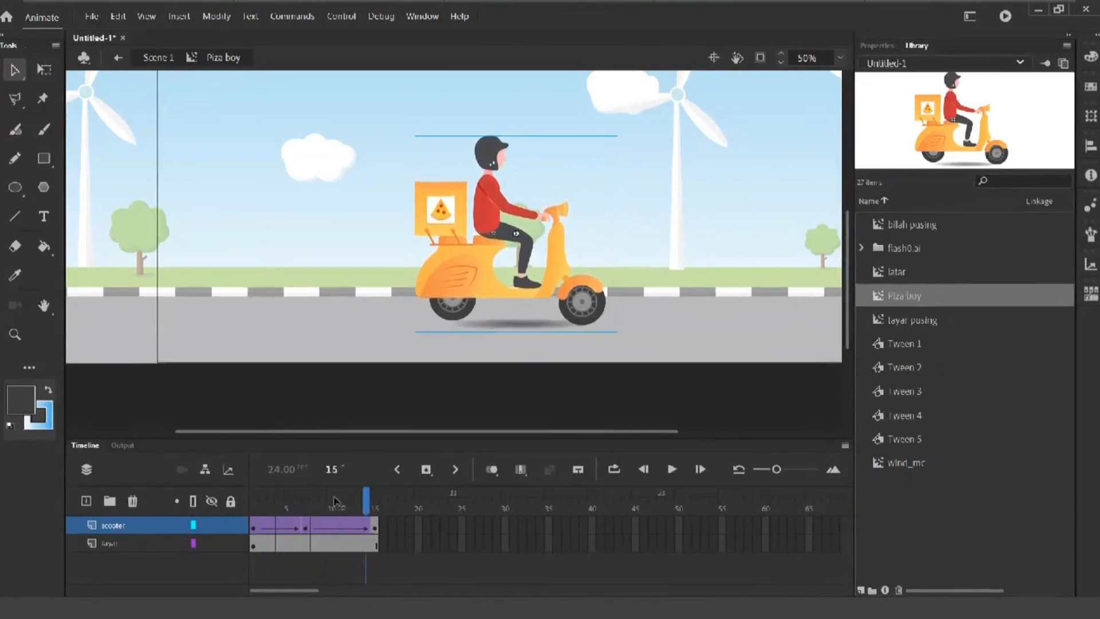
click(253, 505)
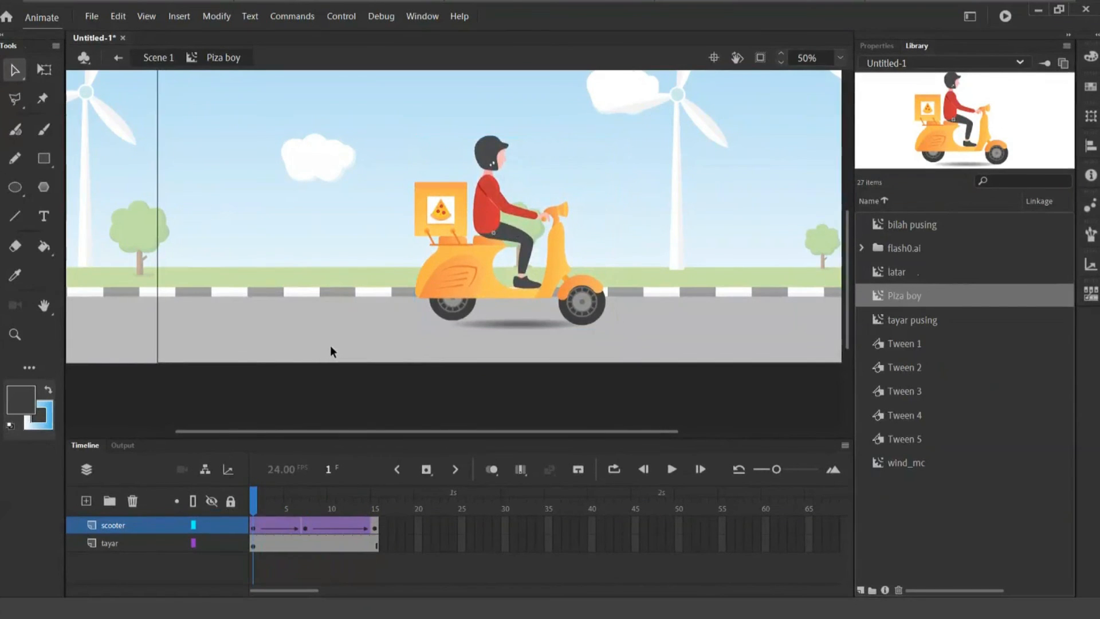
Test the movie to check the bouncing scooter, closing the preview and docking the document window back in place.
key(ctrl+Return)
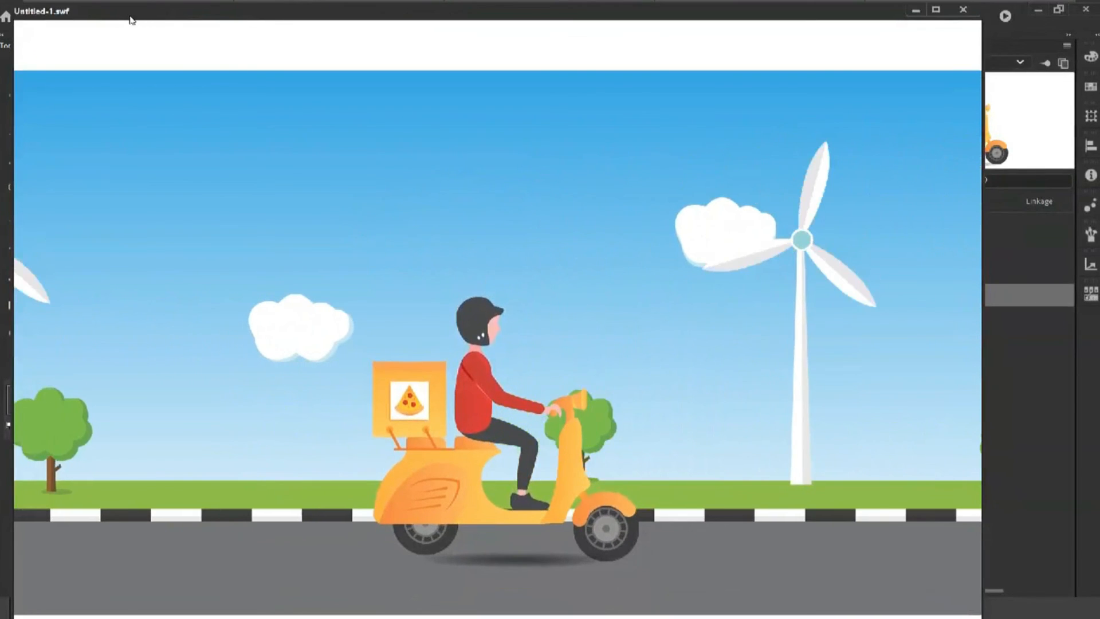
drag(132, 17, 221, 145)
drag(345, 134, 326, 182)
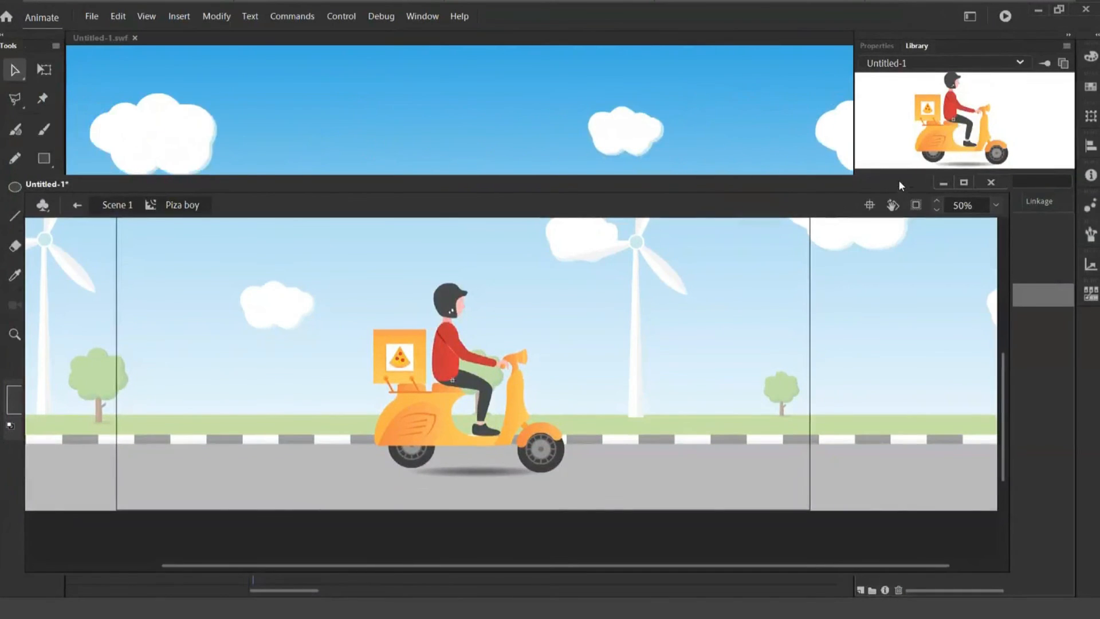
drag(898, 179, 435, 250)
drag(305, 245, 449, 54)
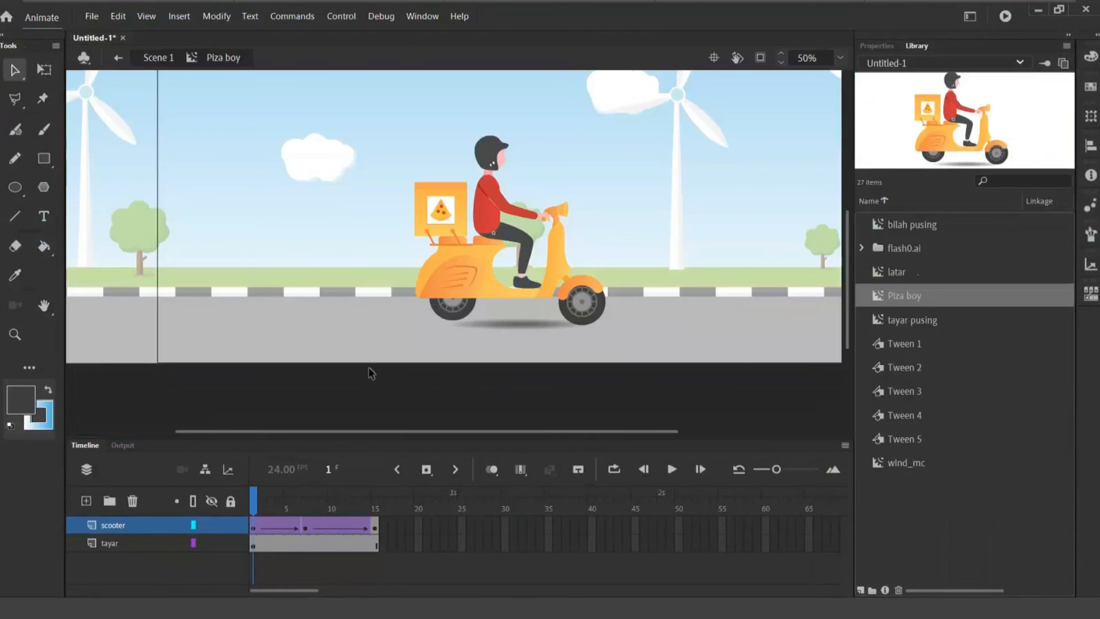
mouse_move(252, 505)
mouse_down()
mouse_move(346, 504)
mouse_move(251, 499)
mouse_up()
Return to Scene 1 and shift the bg artwork at frame 1 to the right until its left end covers the stage.
click(152, 59)
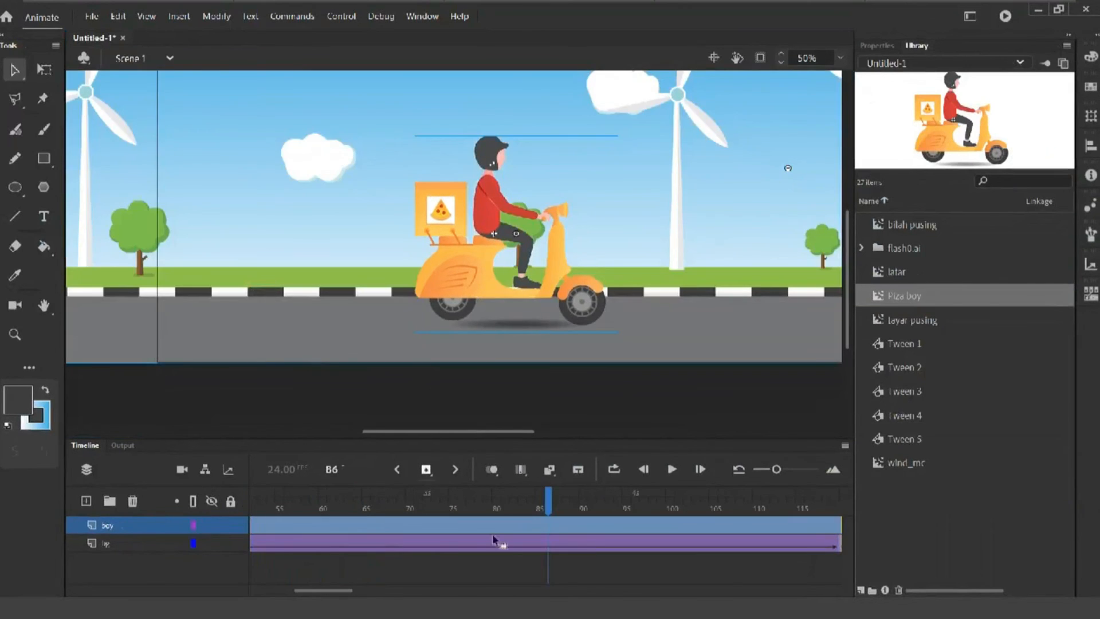
click(523, 549)
drag(523, 502, 73, 501)
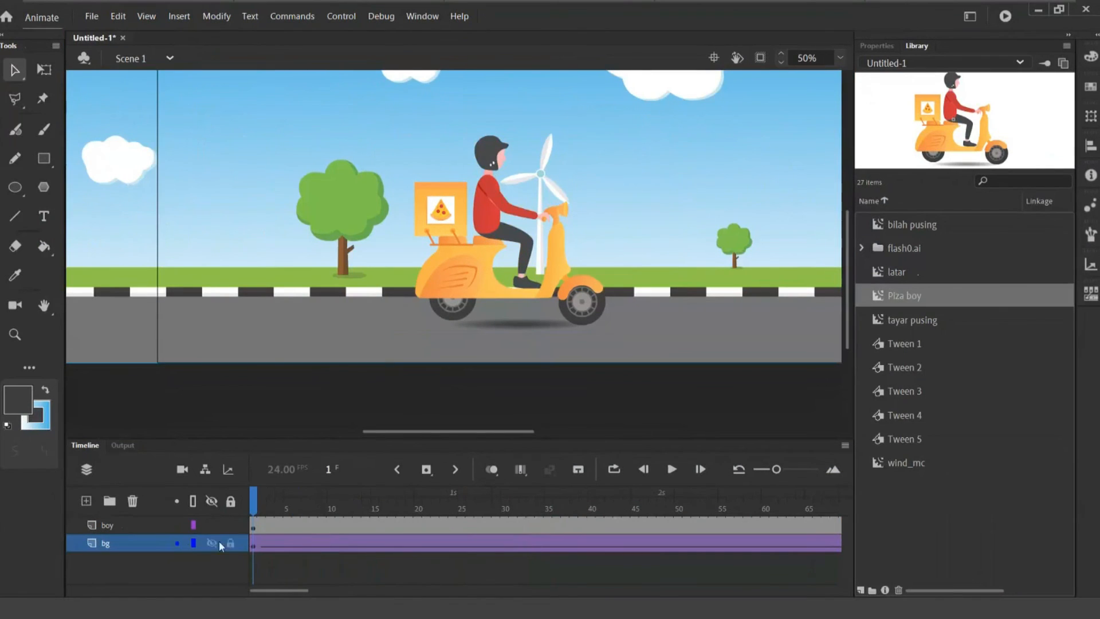
key(ctrl+minus)
key(ctrl+minus)
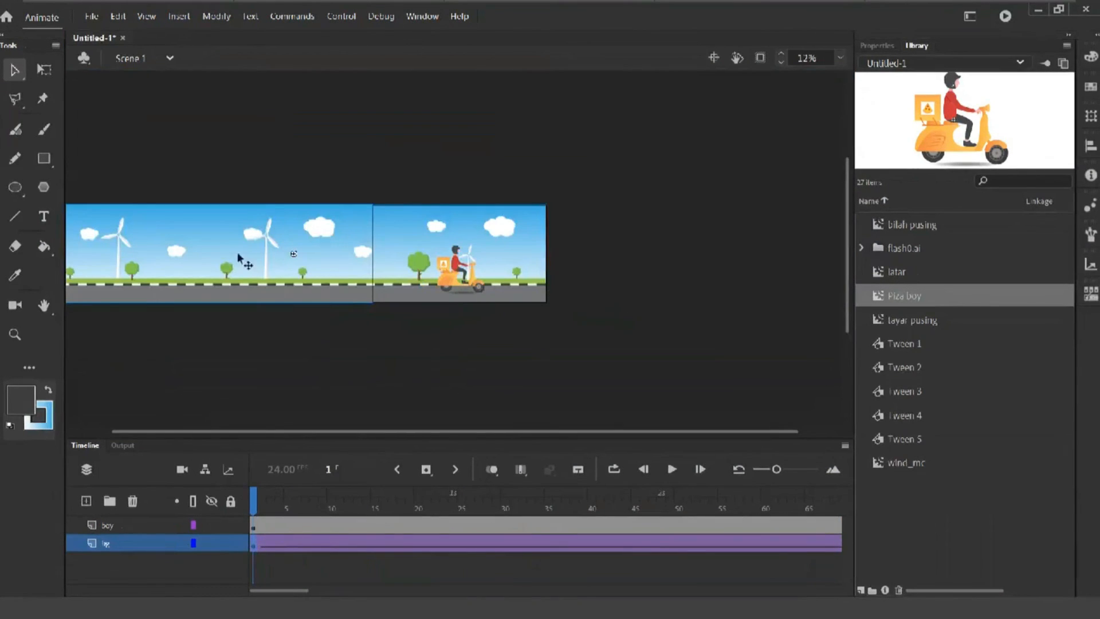
drag(132, 262, 462, 264)
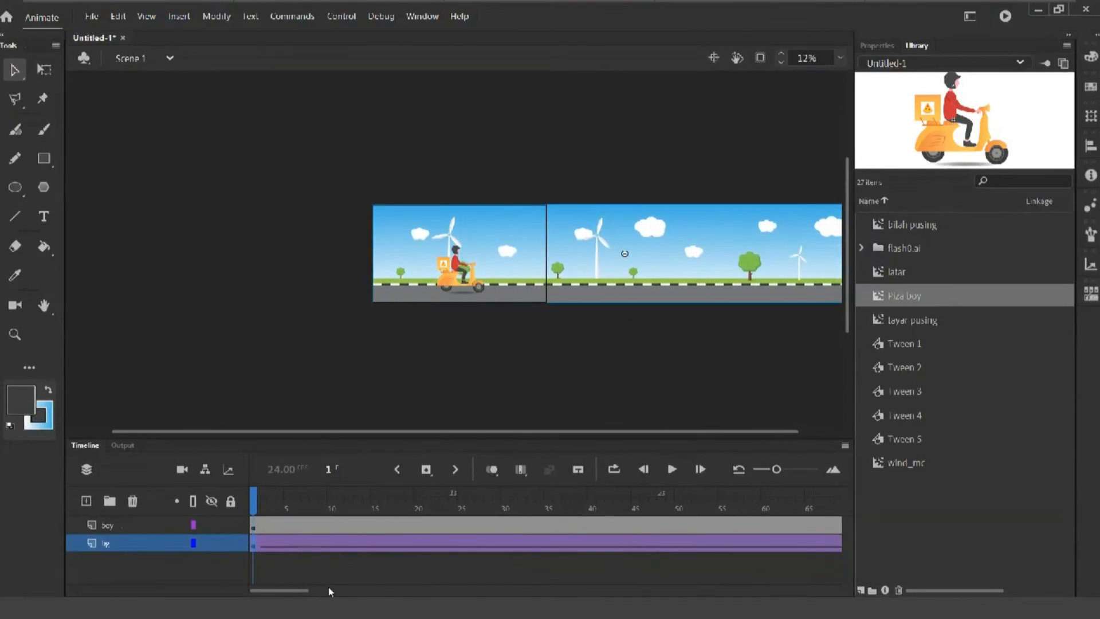
Shift the bg artwork at the frame 120 keyframe to the left until its right end covers the stage, and scrub back to check.
drag(288, 589, 374, 590)
click(417, 546)
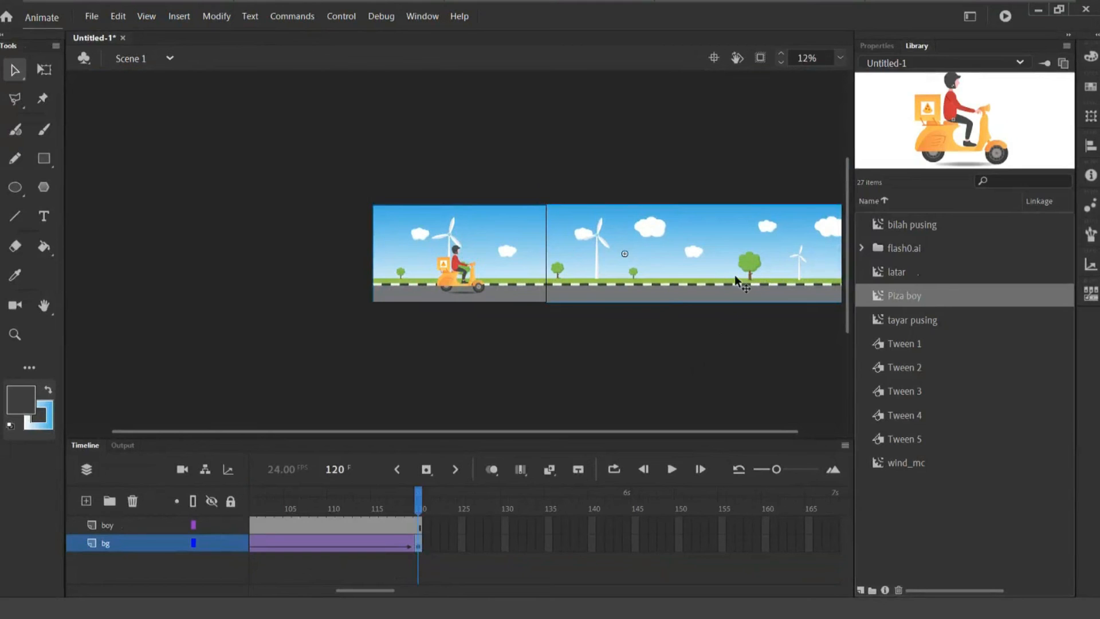
drag(733, 280, 397, 288)
drag(420, 495, 305, 492)
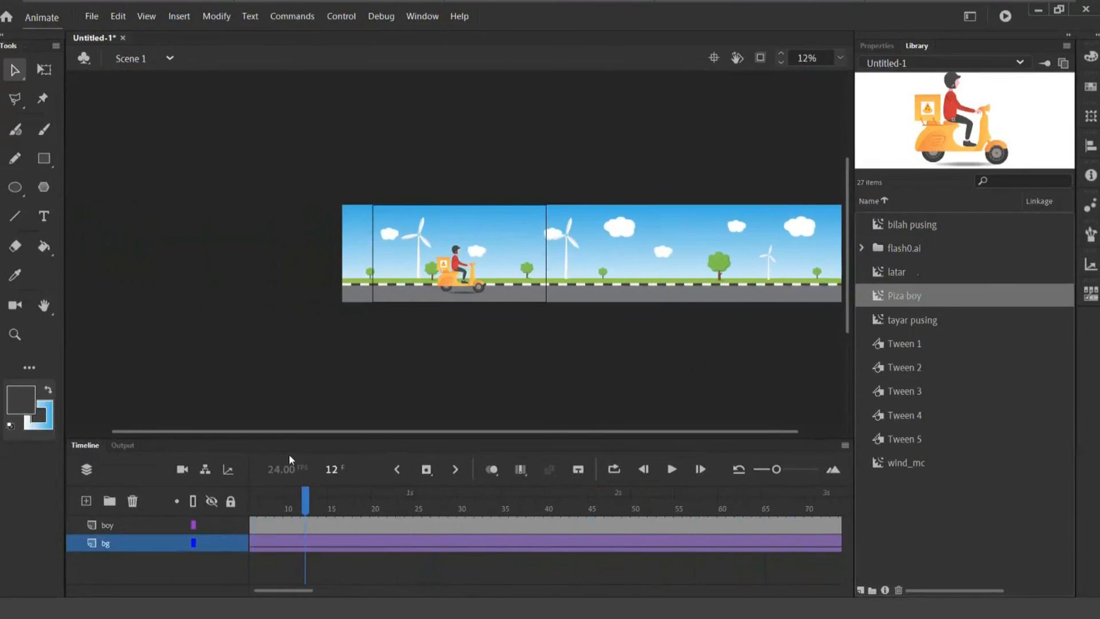
Test the movie in a maximised preview to check the reversed background scrolling, and close it when done.
key(ctrl+Return)
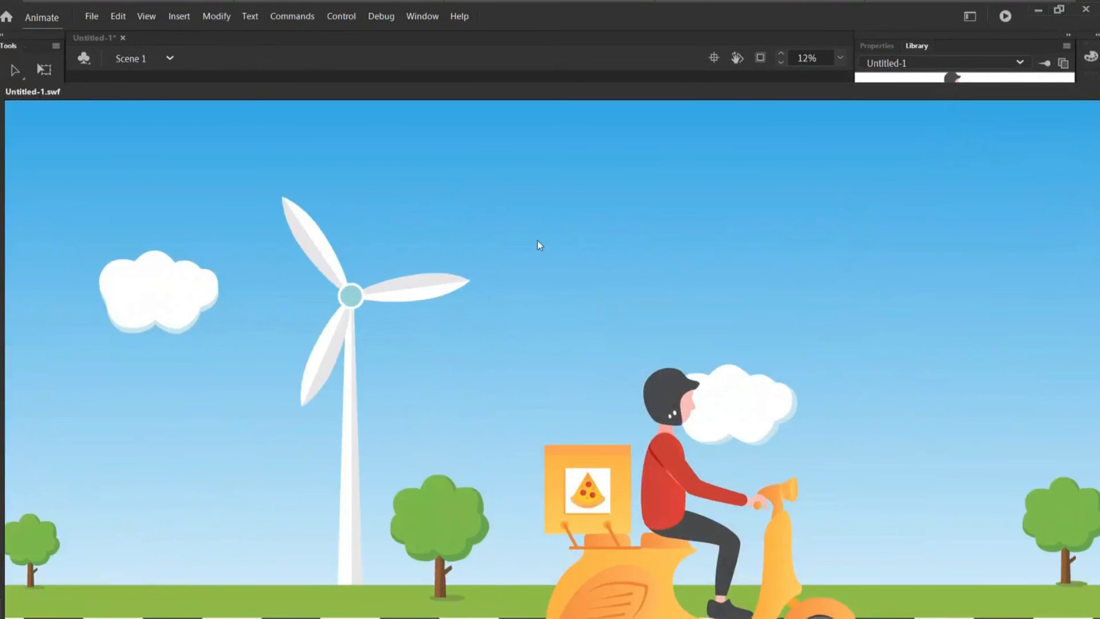
drag(428, 94, 192, 48)
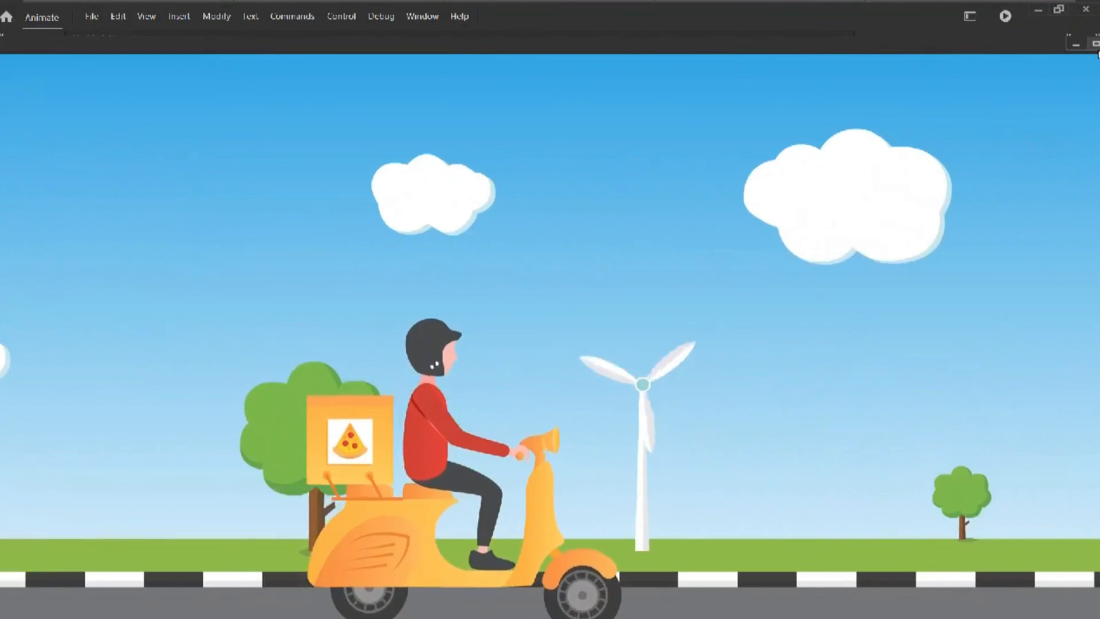
click(1095, 44)
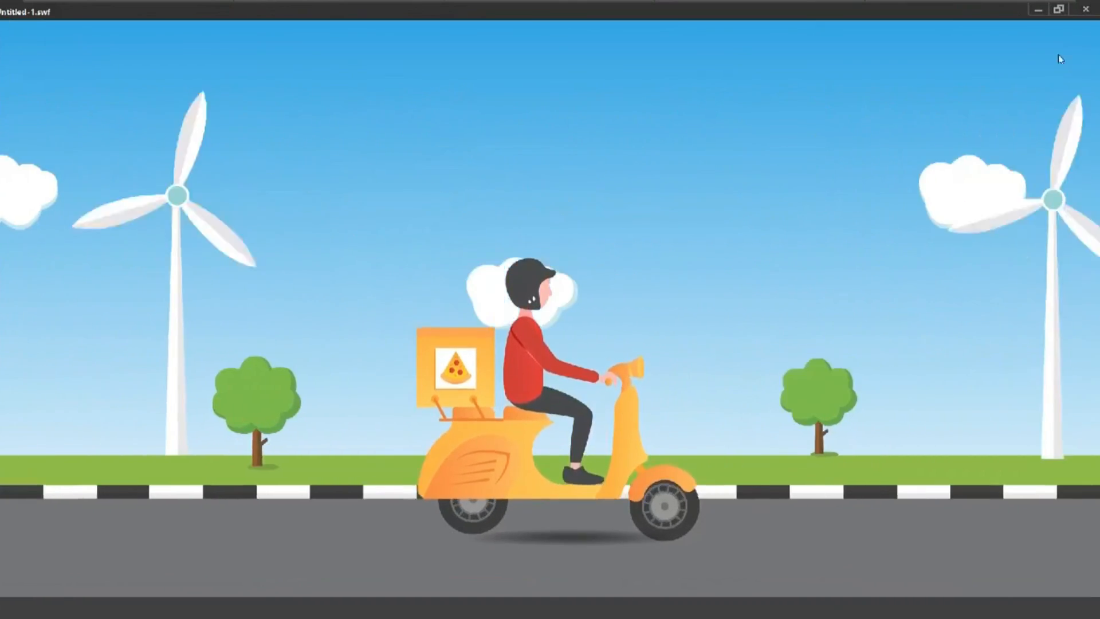
click(1085, 10)
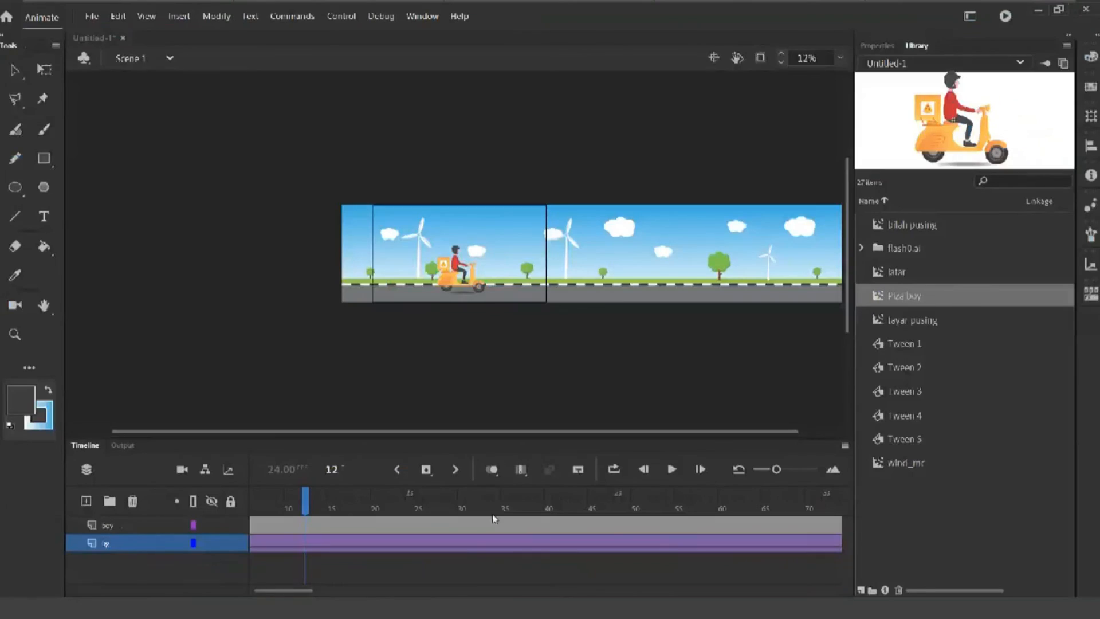
Open the Piza boy instance on the stage for editing in place at 100% zoom with both tyres in view.
click(445, 280)
right_click(446, 281)
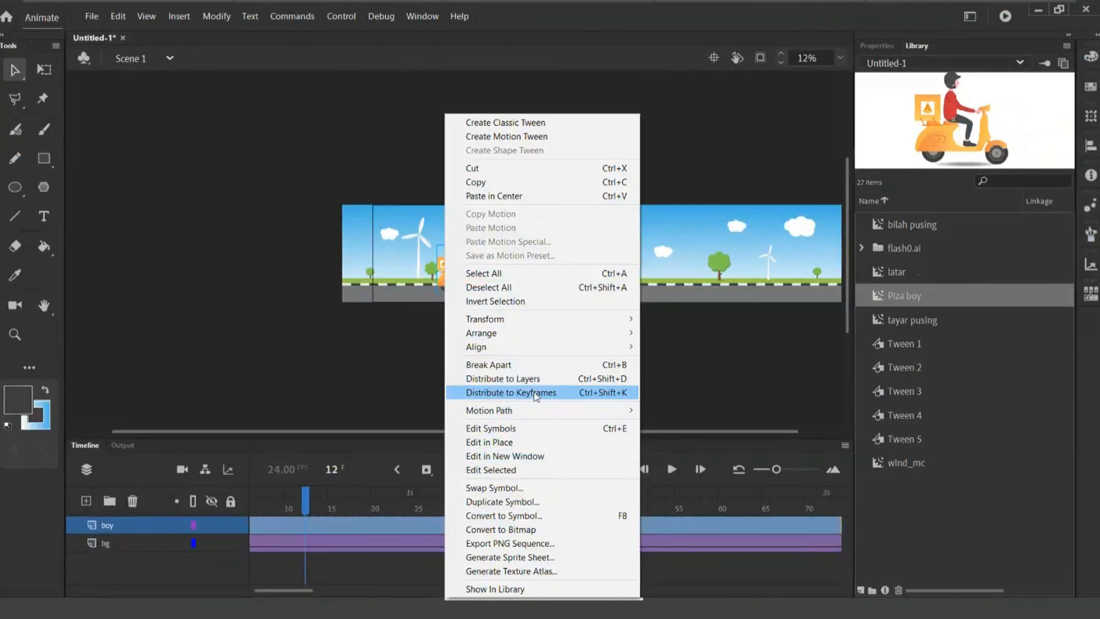
click(536, 443)
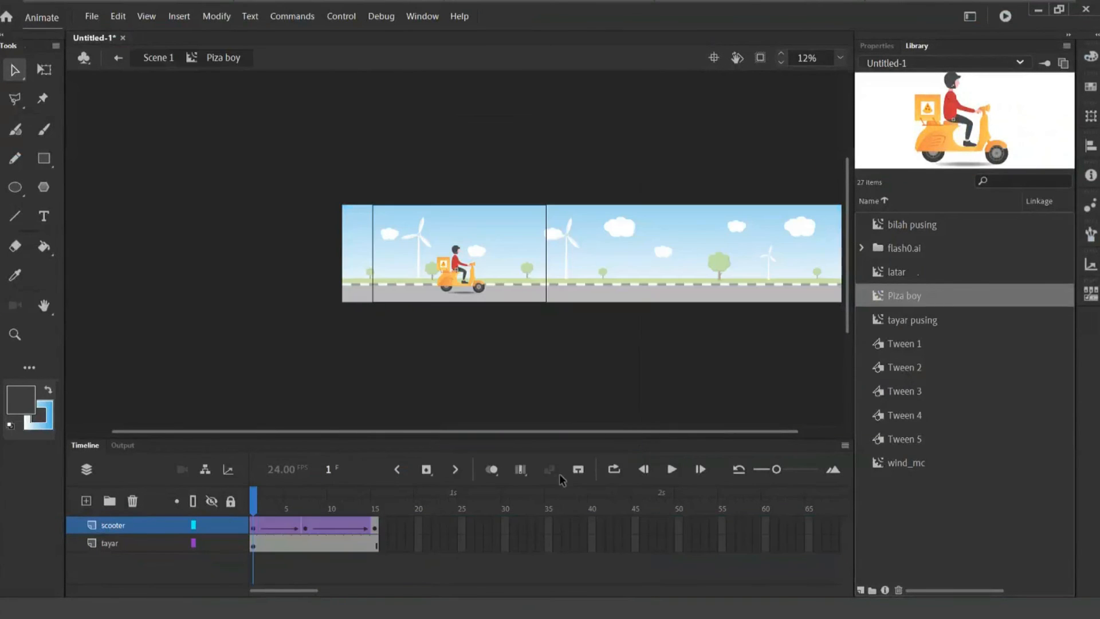
key(ctrl+1)
scroll(332, 321, down, 3)
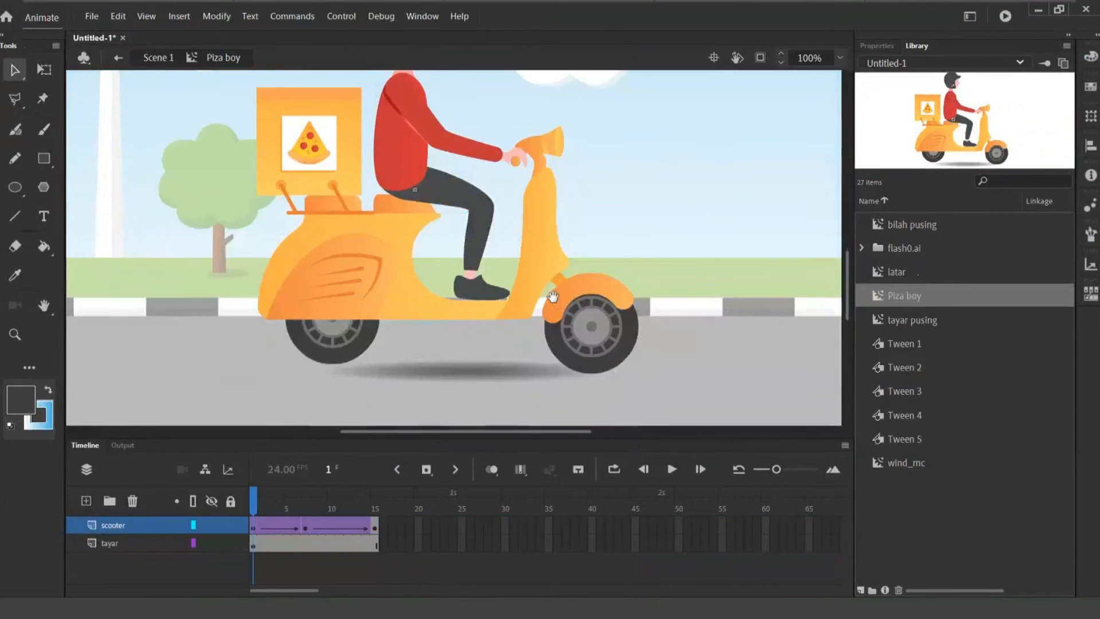
Align the bottom edges of the scooter's rear and front tyres on the tayar layer.
click(334, 311)
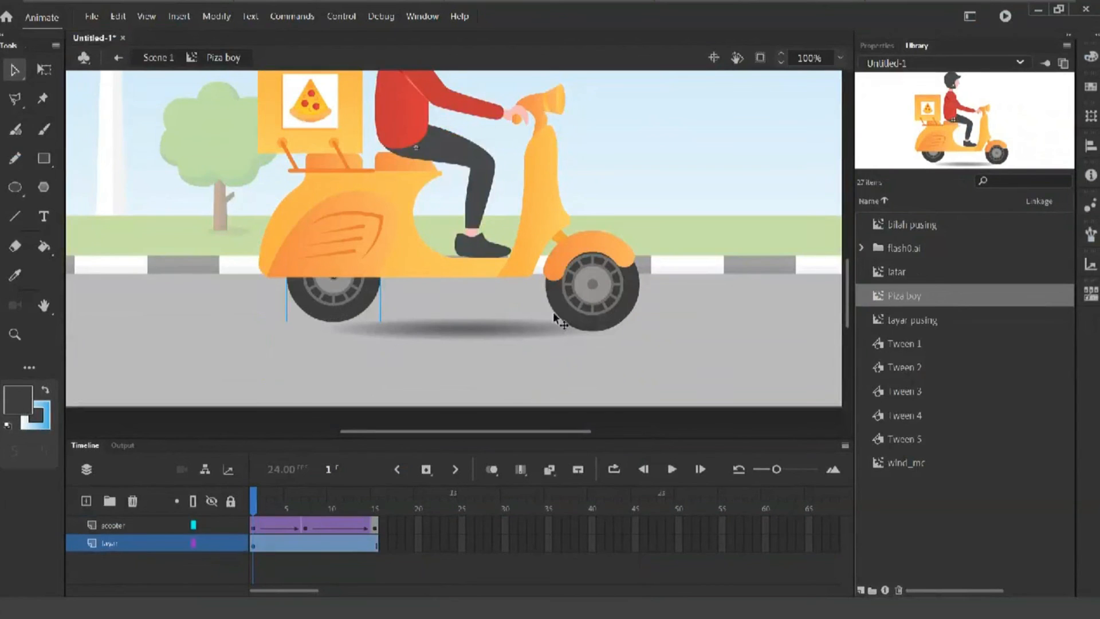
shift+click(585, 310)
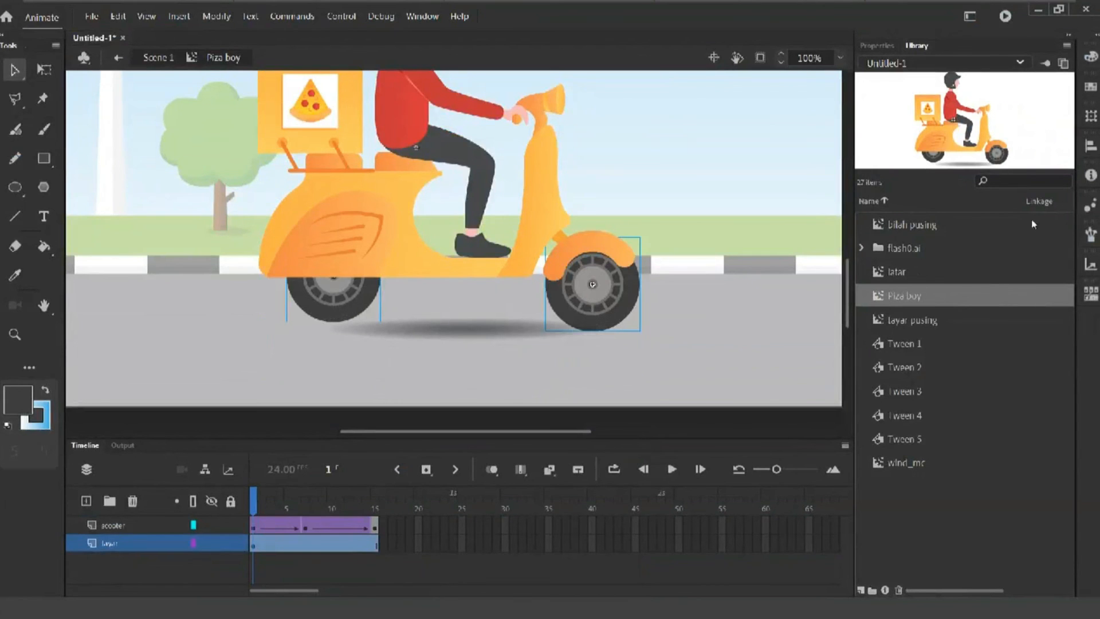
click(1089, 145)
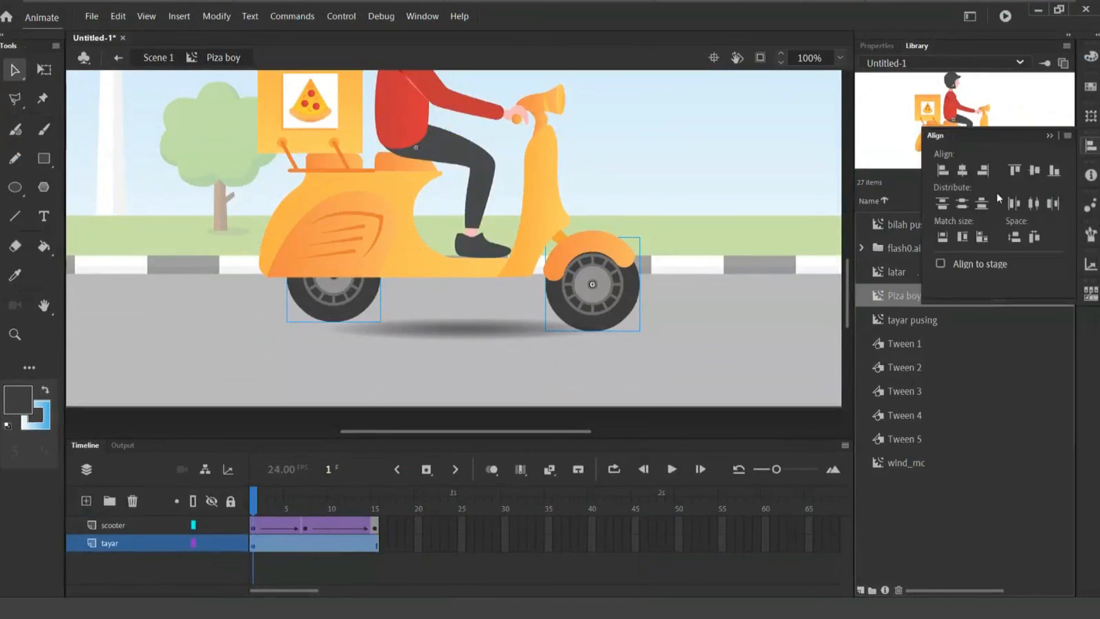
click(1053, 171)
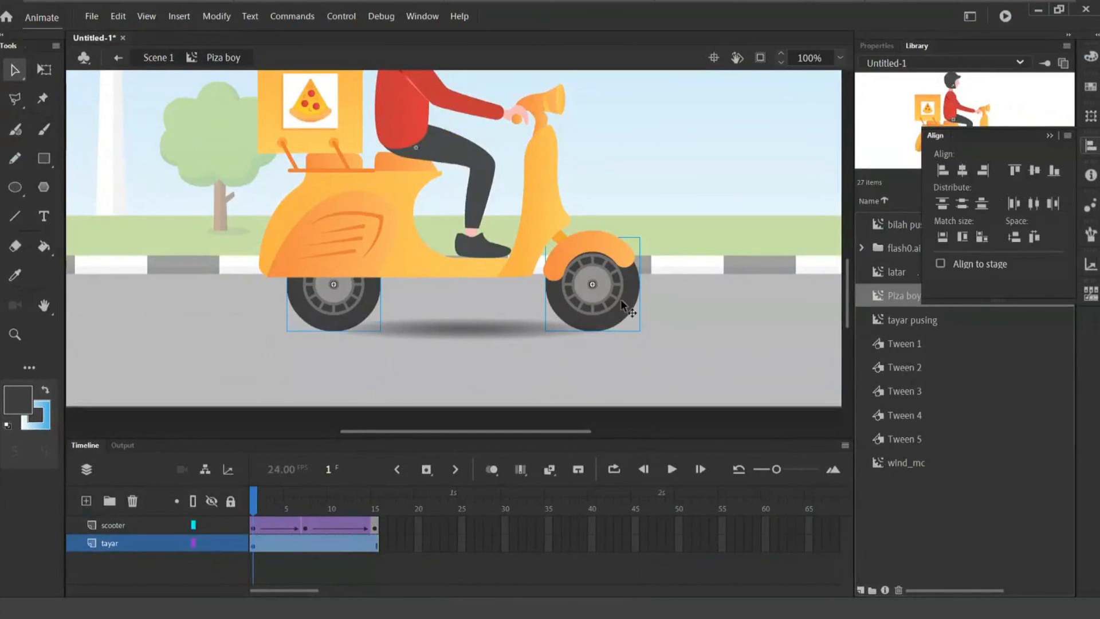
Add a new layer above the scooter layer and name it sound.
click(87, 501)
drag(116, 544, 116, 518)
double_click(116, 523)
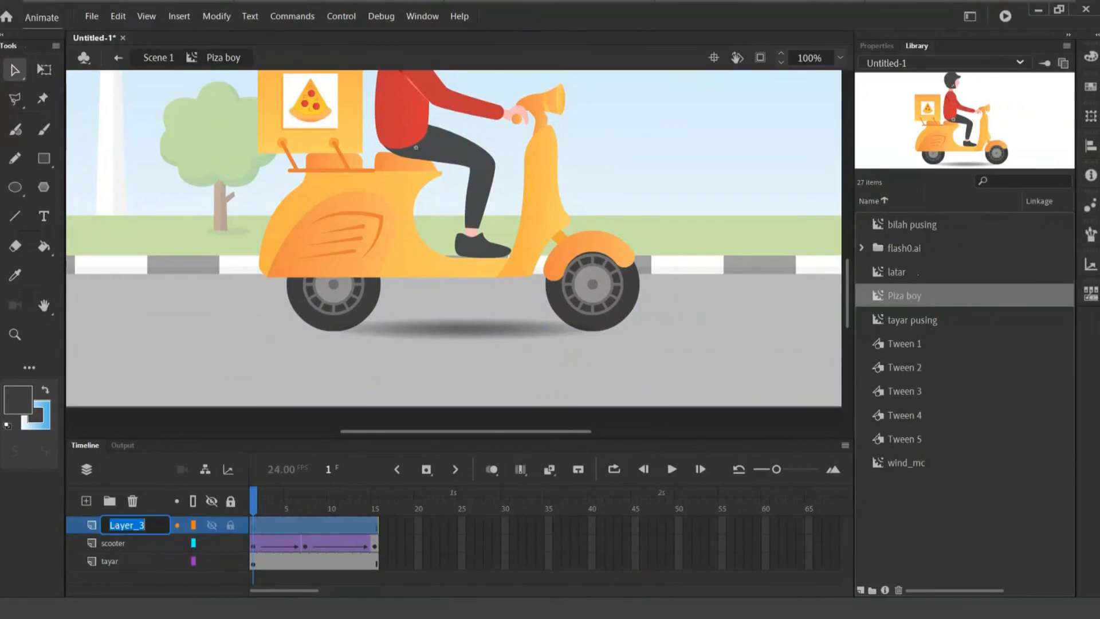
text(sp)
key(Return)
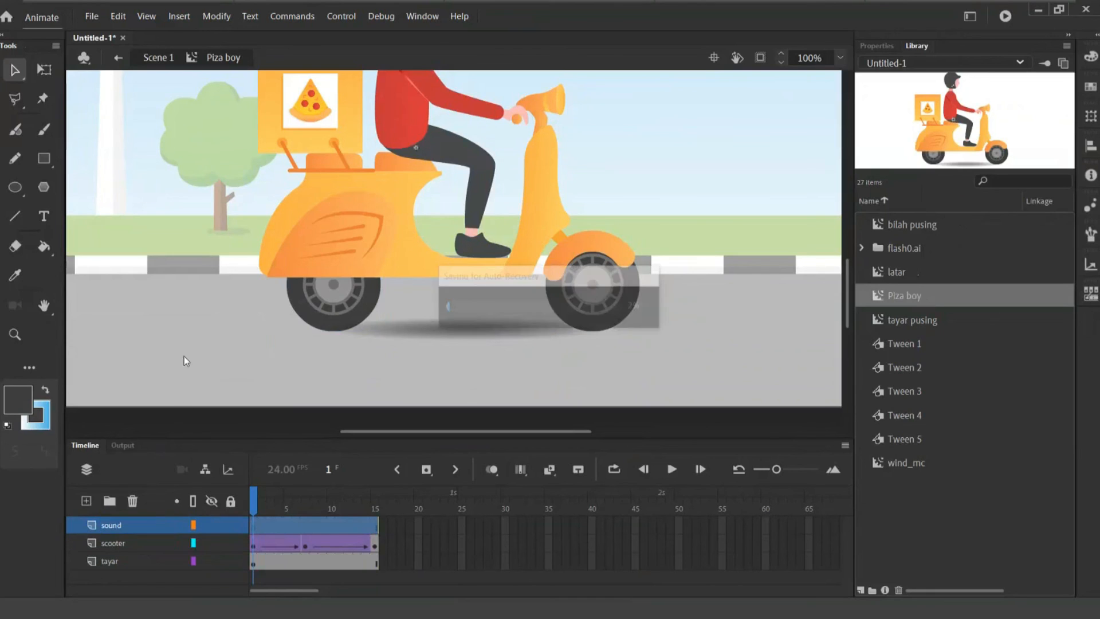
Import the "scooter idle (online-audio-converter.com)" audio file to the stage on the sound layer.
click(91, 17)
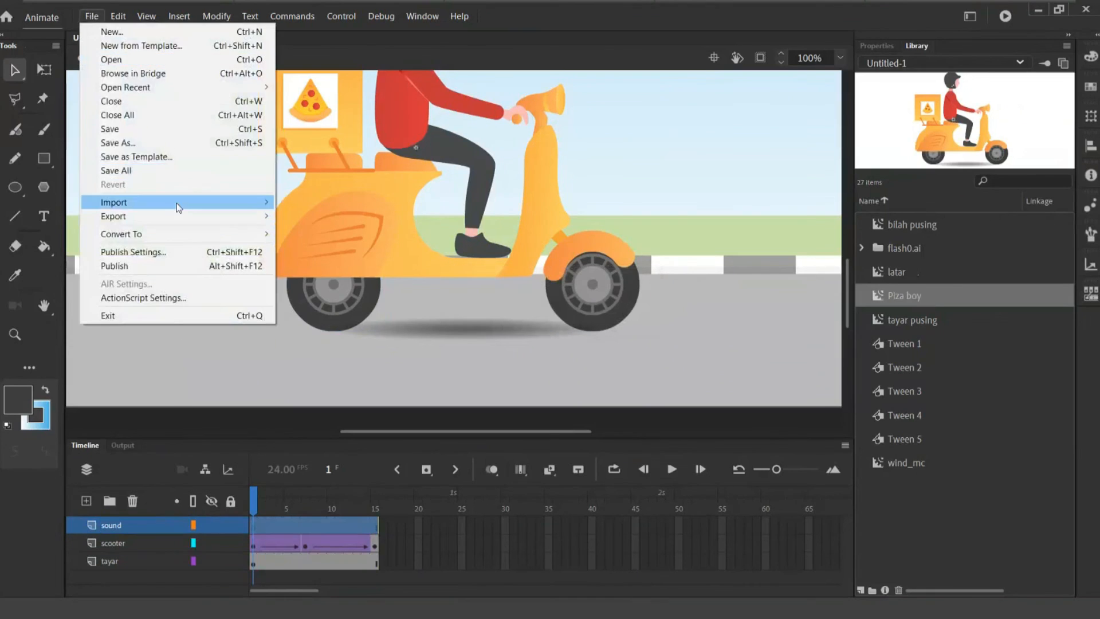
mouse_move(252, 203)
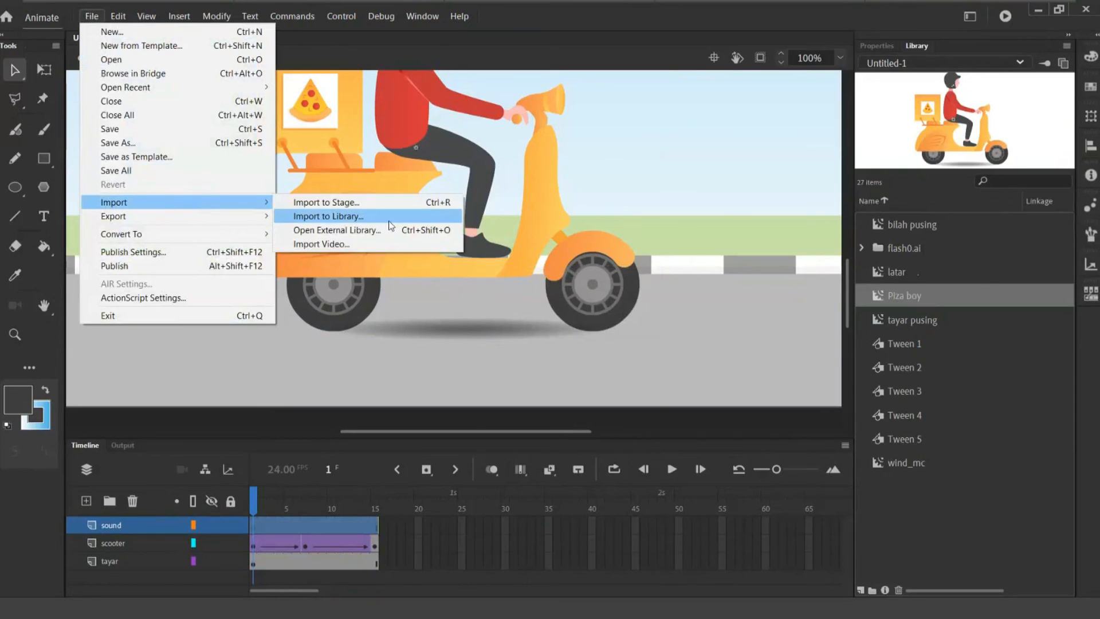
click(386, 204)
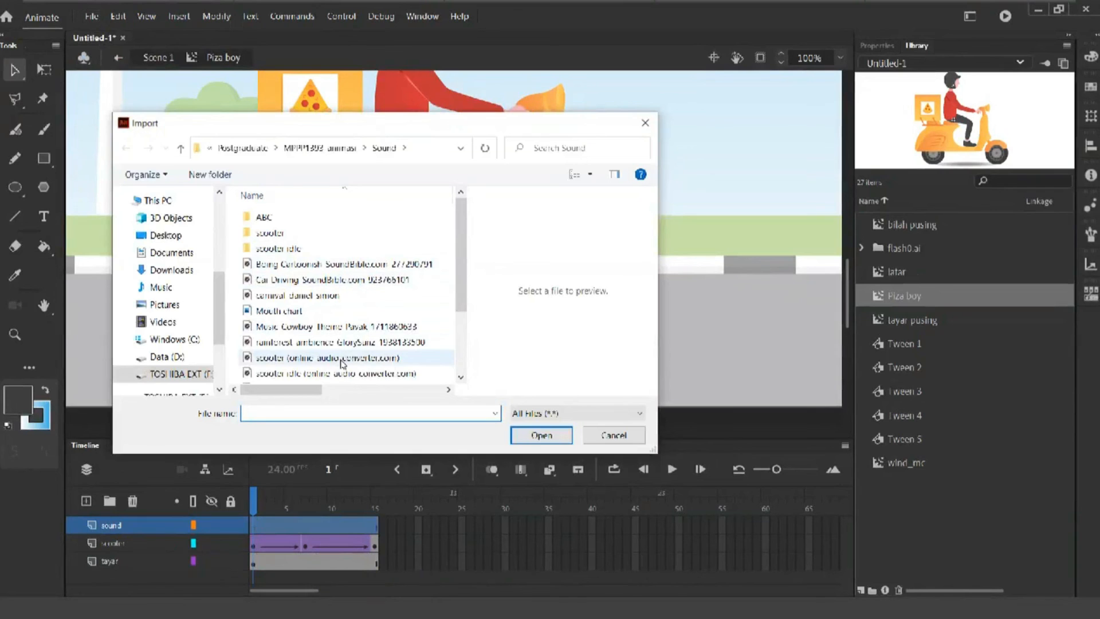
click(341, 374)
click(541, 435)
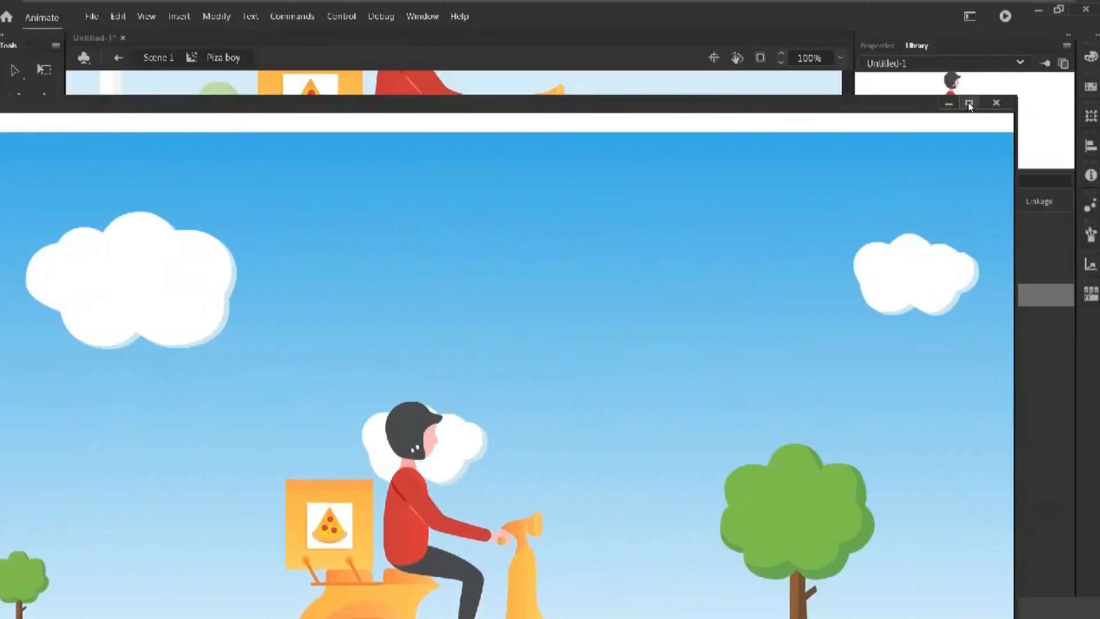
Test the movie with the engine sound in a maximised preview, closing it when done.
click(971, 104)
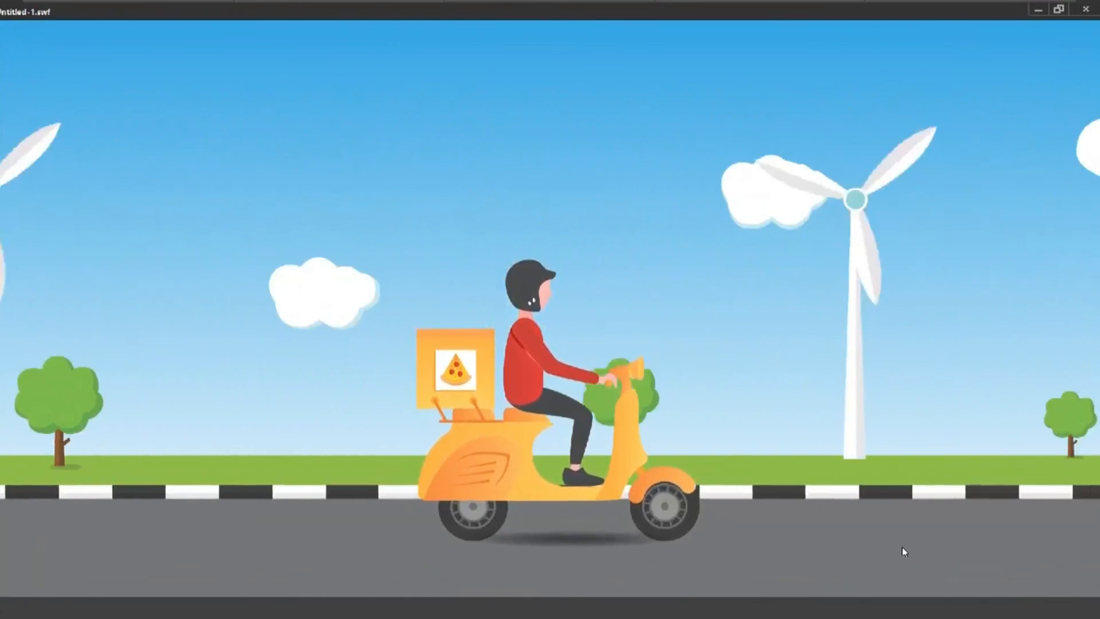
click(1089, 16)
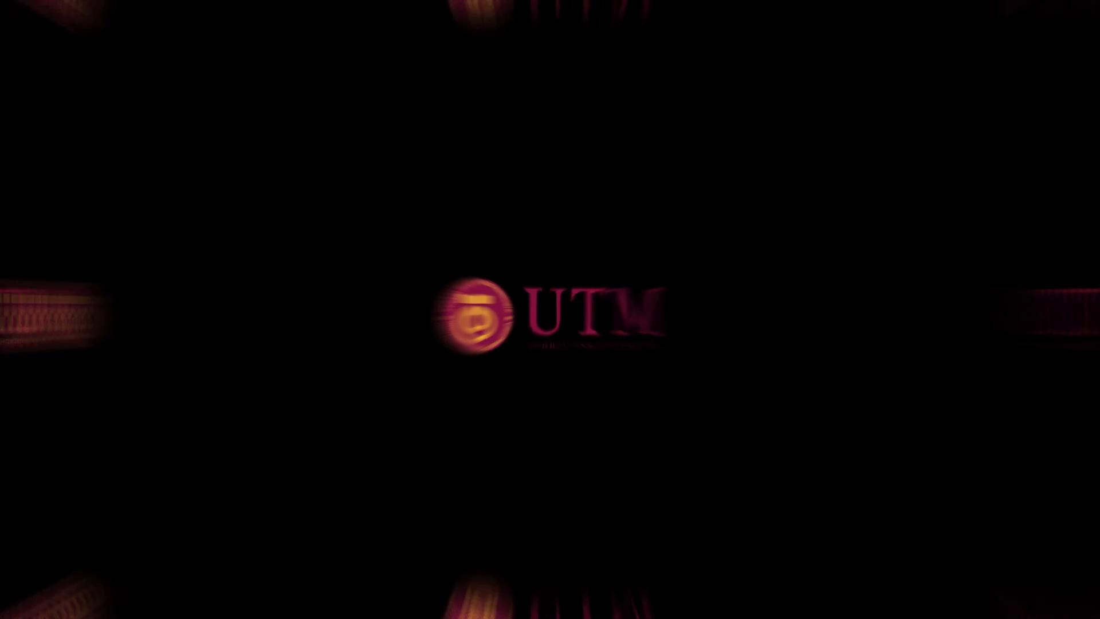